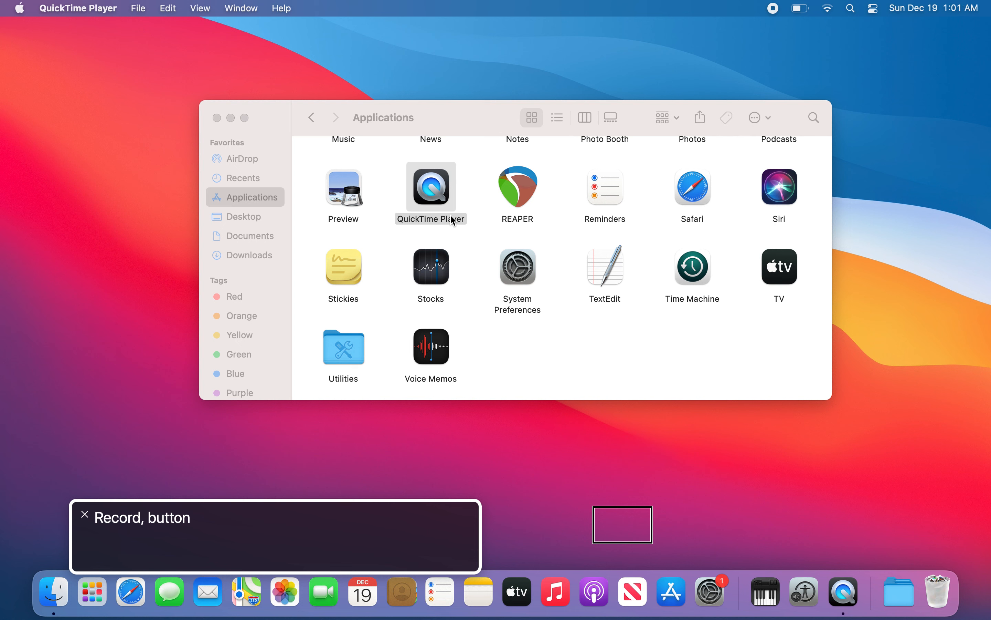
Step: Launch REAPER from the Applications folder
key(super+Tab)
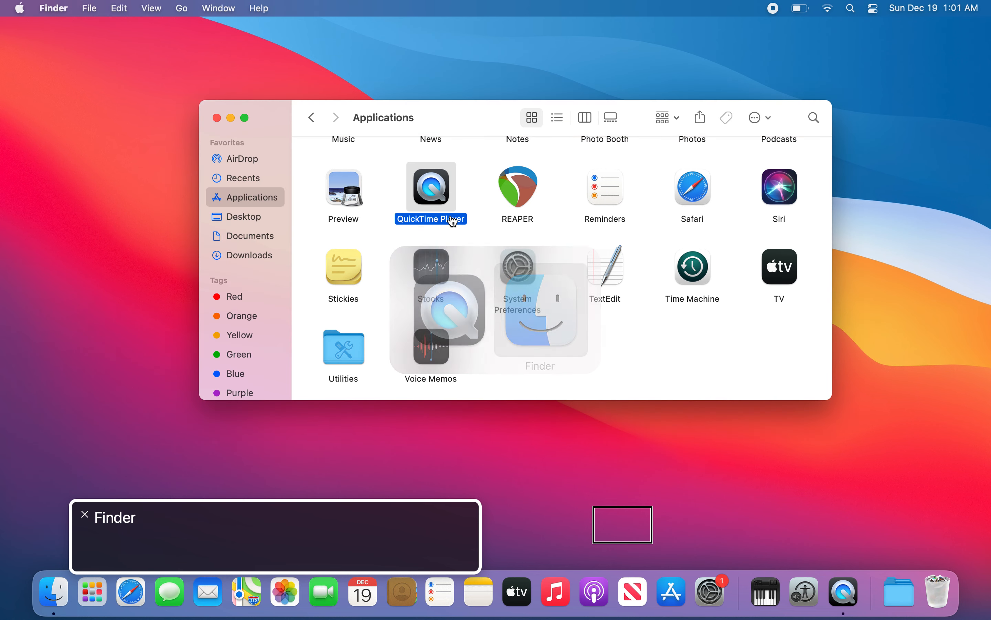
key(Right)
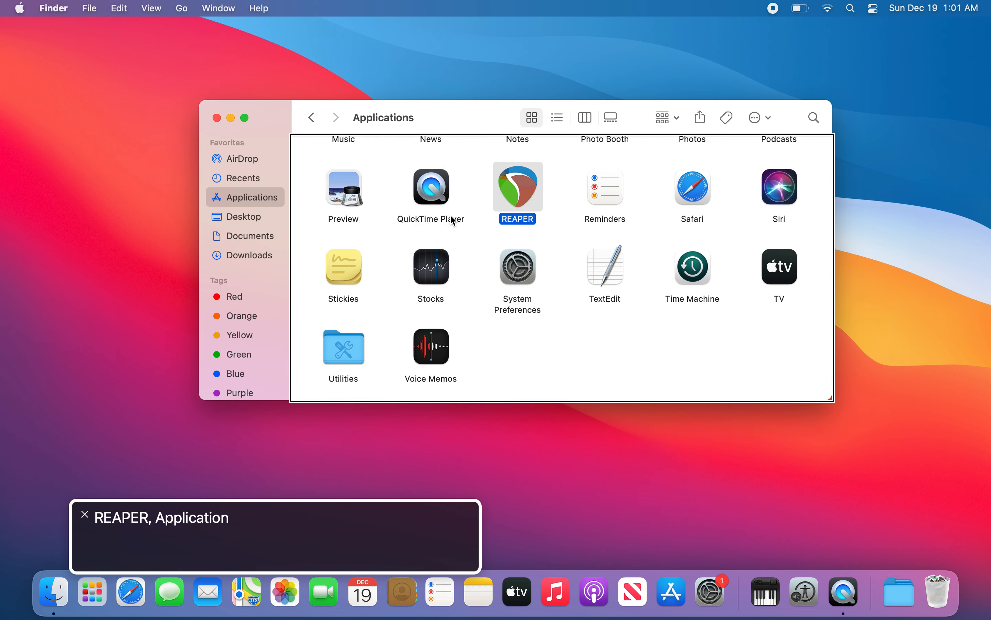
key(super+o)
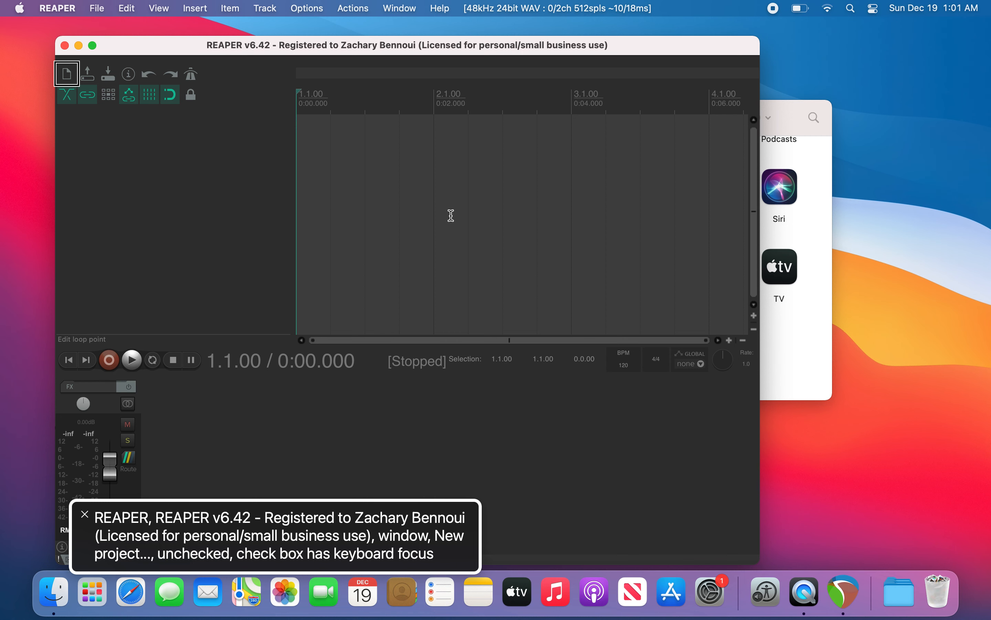
Step: Open Preferences and set the audio device to Multi-Output Device
key(super+comma)
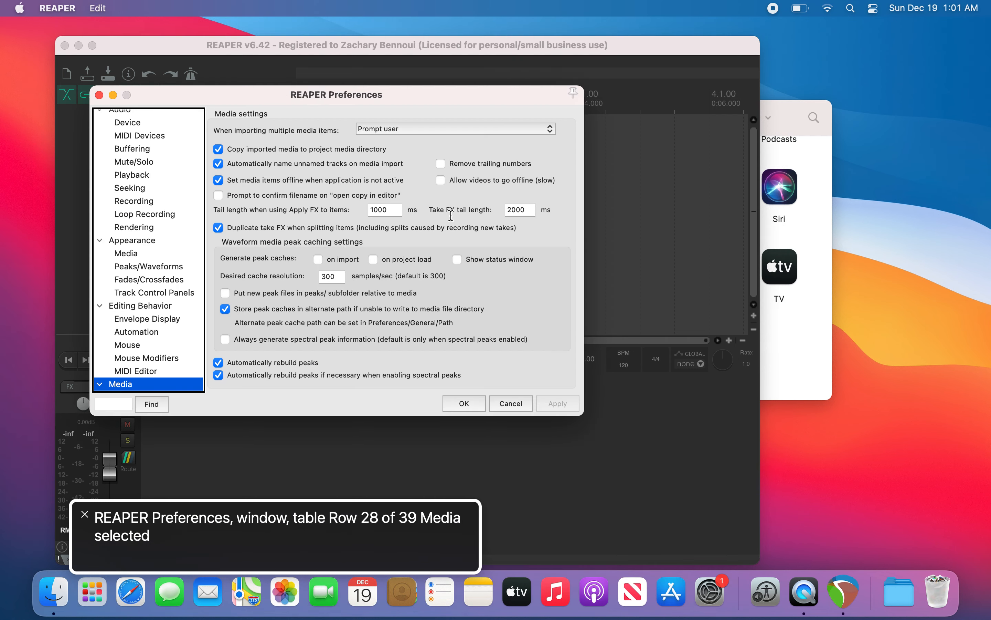
key(Down)
key(alt+Up)
key(Down)
key(Down)
key(Down)
key(Down)
key(Down)
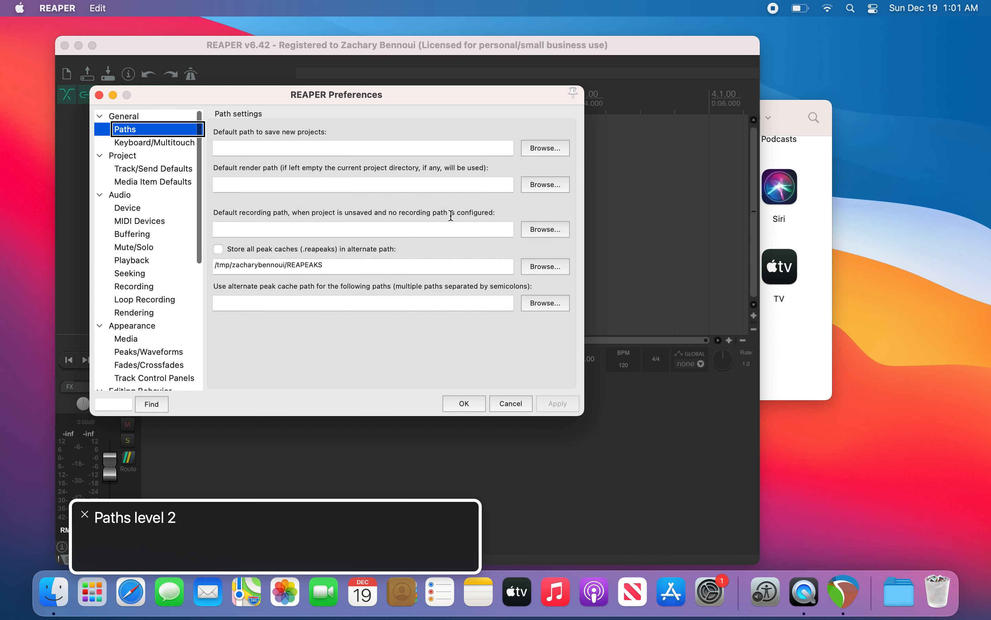
key(Down)
key(Down)
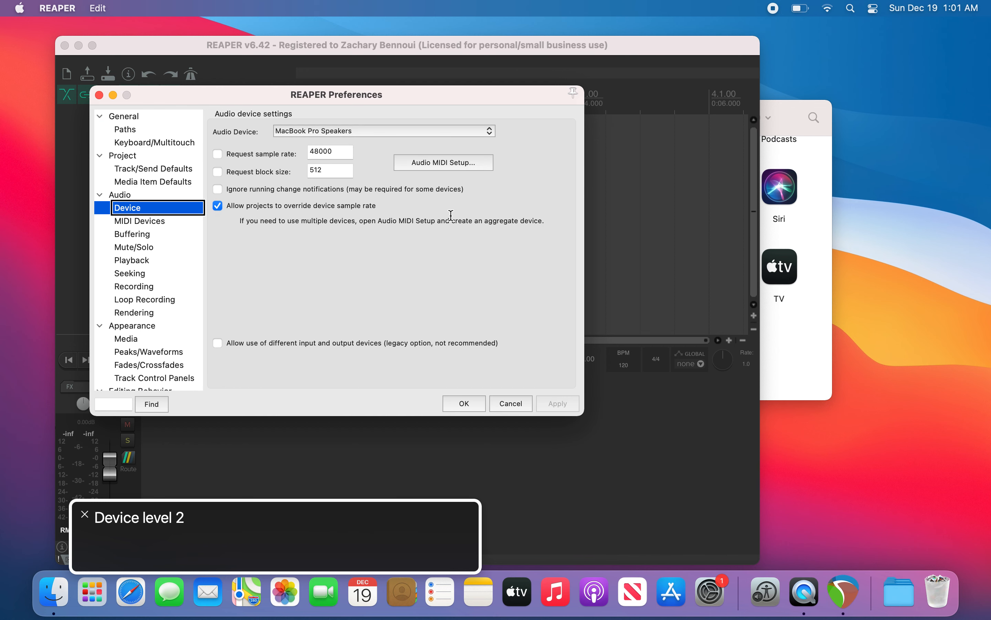
key(Tab)
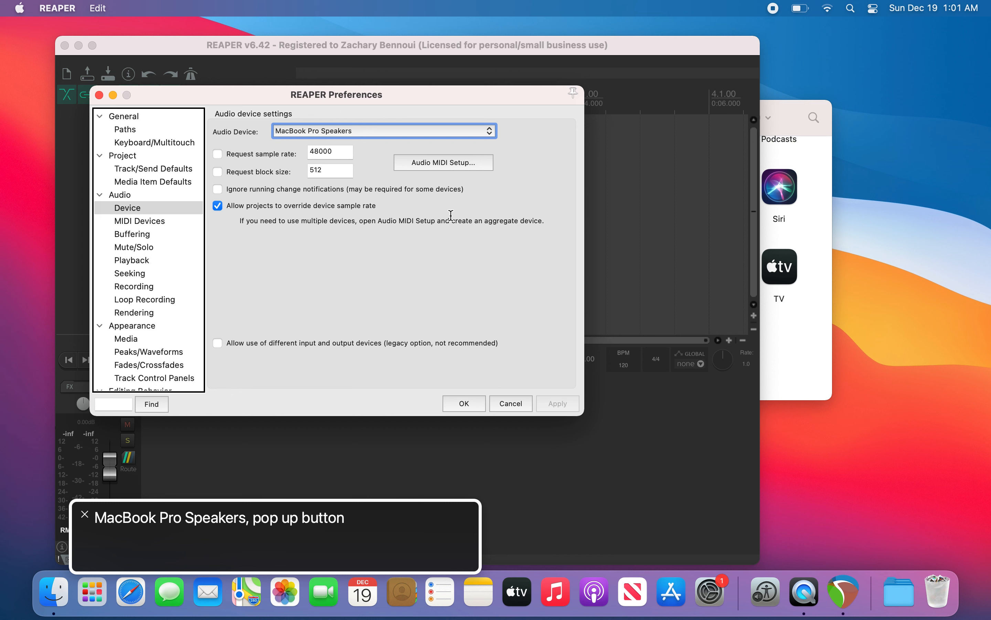
key(space)
key(Down)
key(Down)
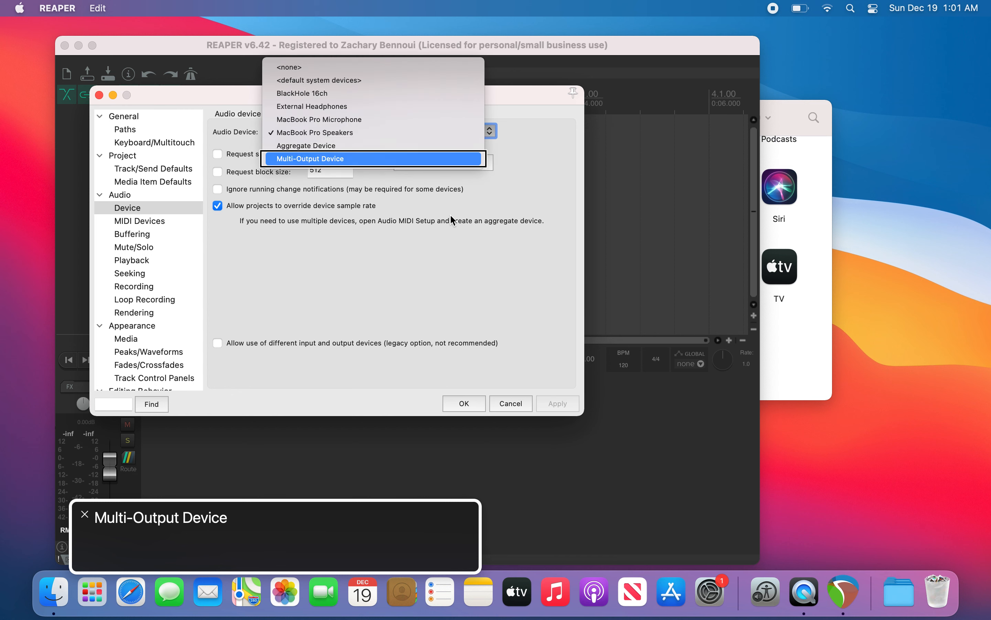
key(Return)
Step: Step through the remaining audio device options and confirm the Preferences dialog
key(Tab)
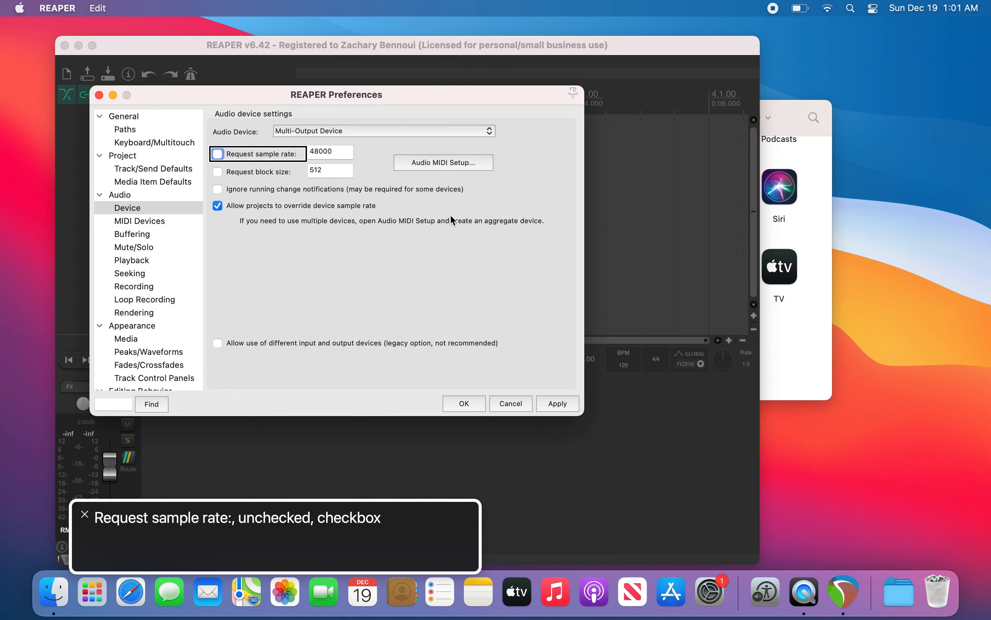
key(ctrl+alt+End)
key(Tab)
key(Tab)
key(Tab)
key(Tab)
key(Tab)
key(Tab)
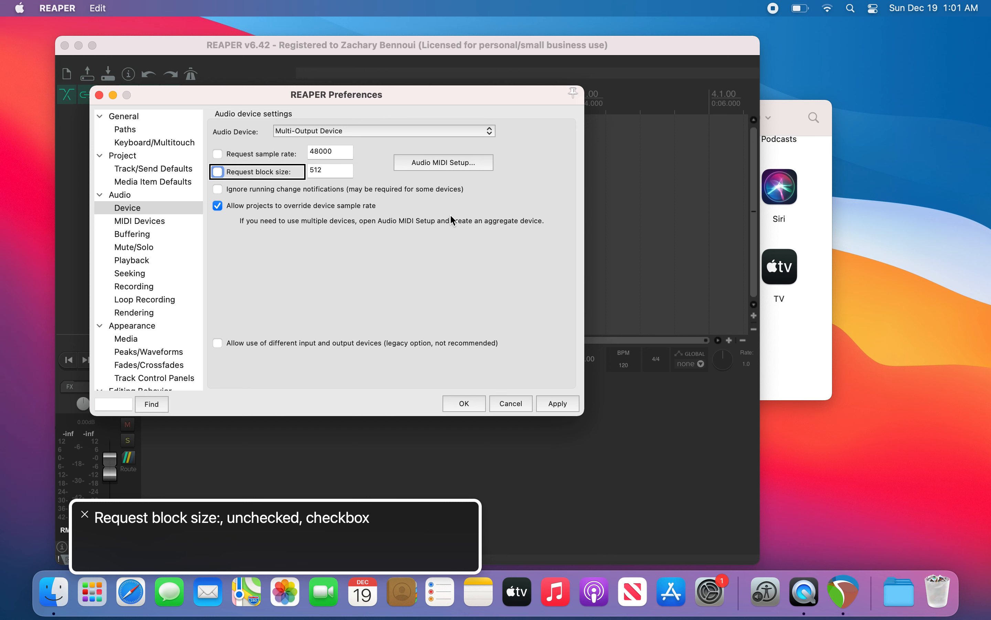
key(shift+Tab)
key(shift+Tab)
key(shift+Tab)
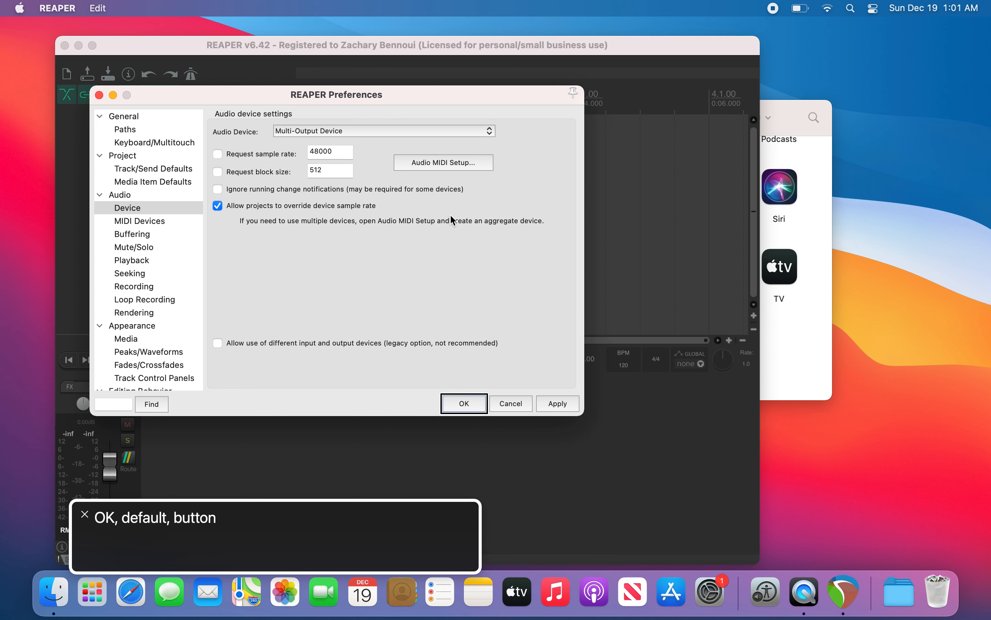
key(Return)
Step: Start and stop playback to test the audio output
key(space)
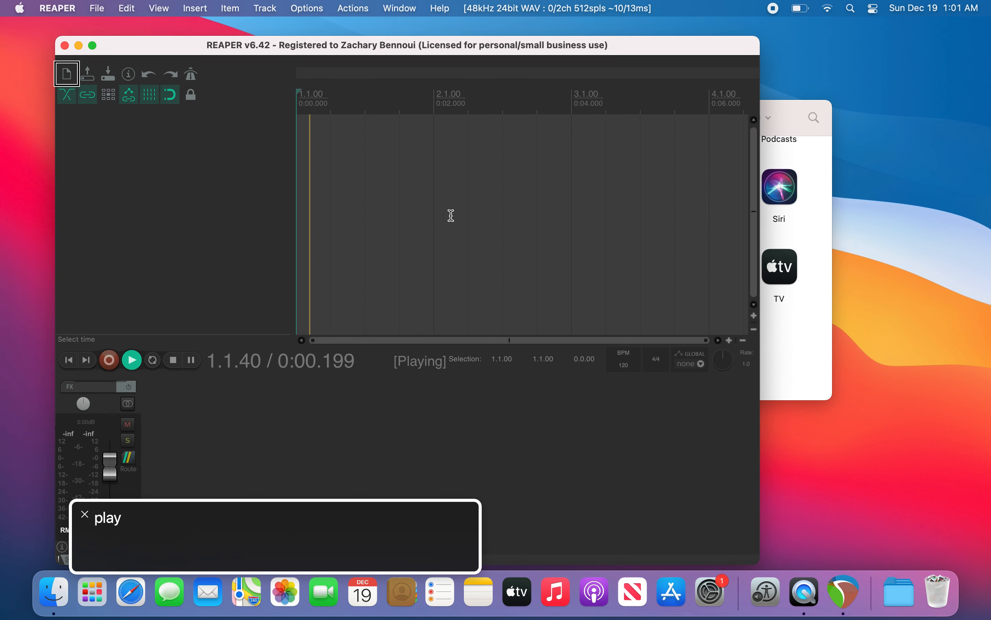
key(space)
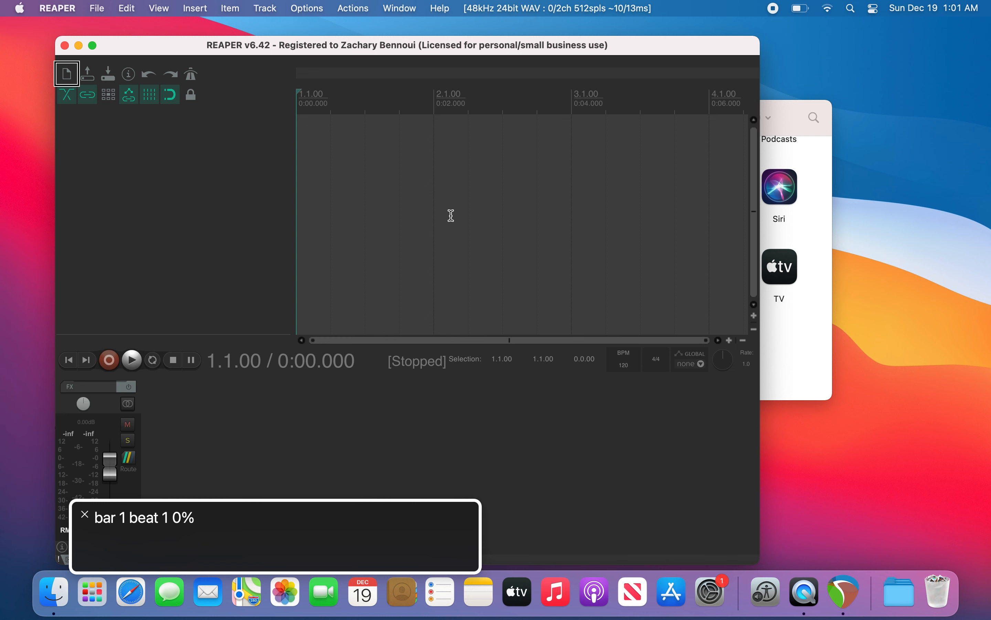
Step: Open the Media Explorer and go into the Downloads folder under Home
key(super+alt+x)
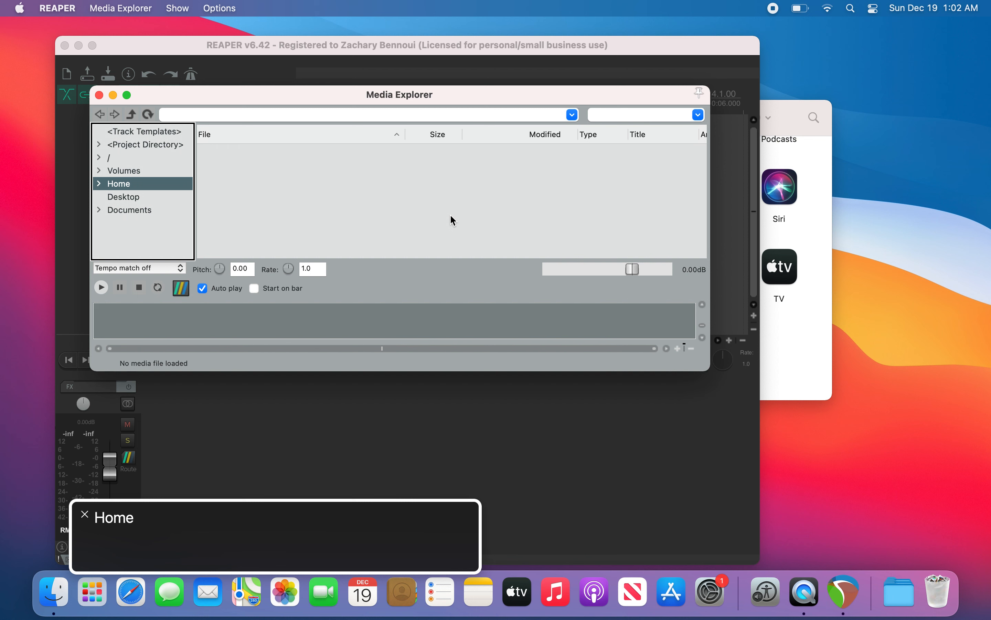
key(Tab)
key(shift+Tab)
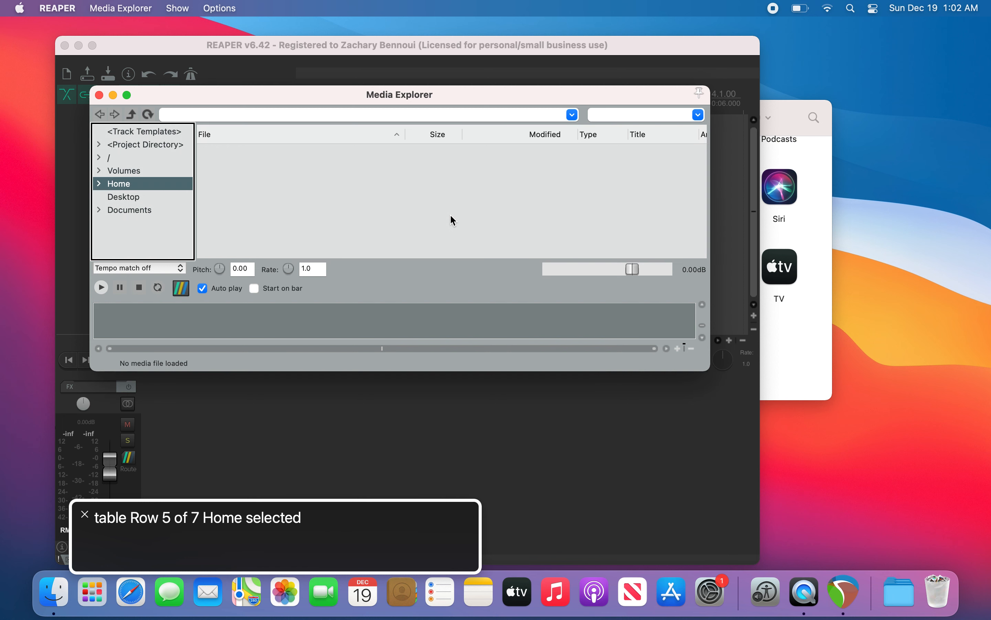
key(Down)
key(Up)
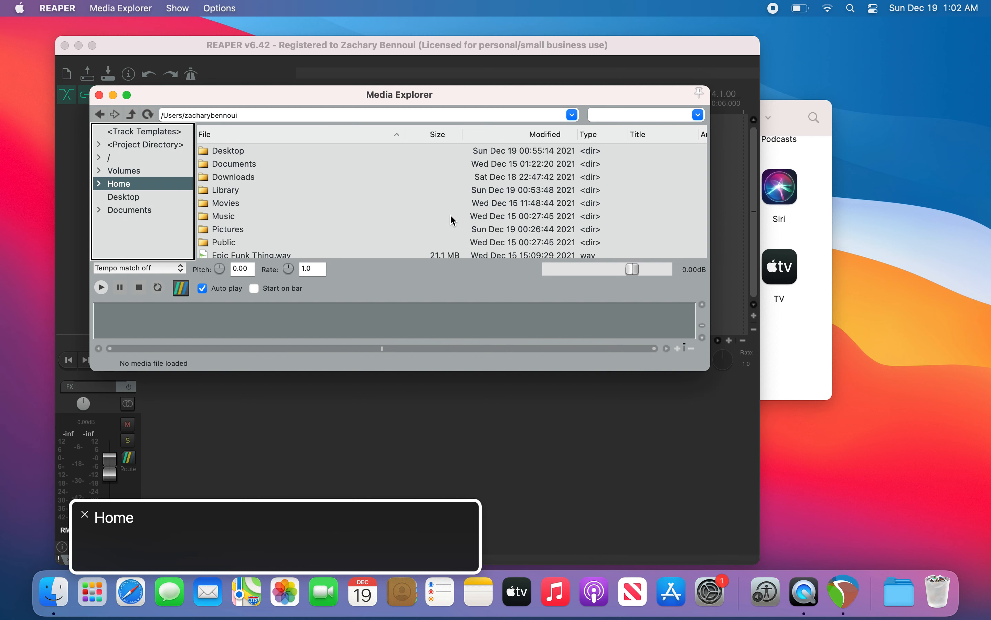
key(Tab)
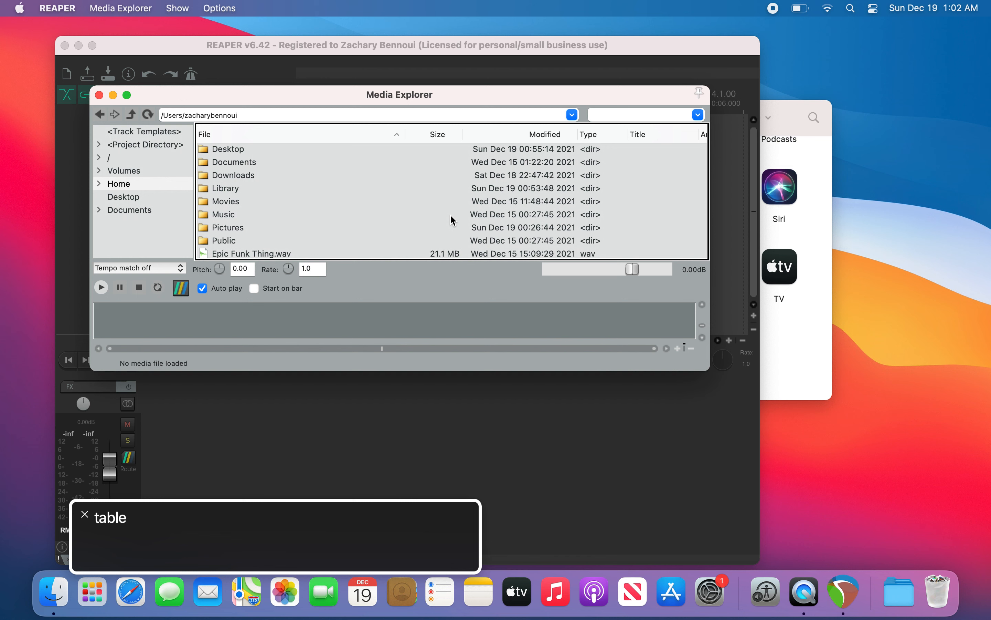
key(Down)
key(Down)
key(Down)
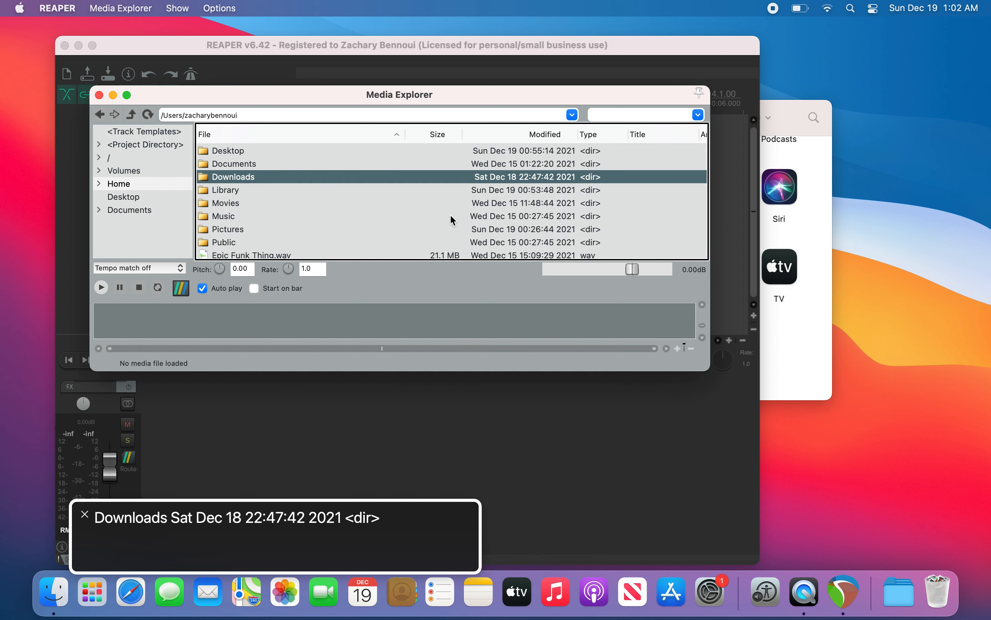
key(Return)
Step: Open the TS GRATIS JAN 2018 folder and then its TS BOOTS AND CLAPS FREE subfolder
key(Down)
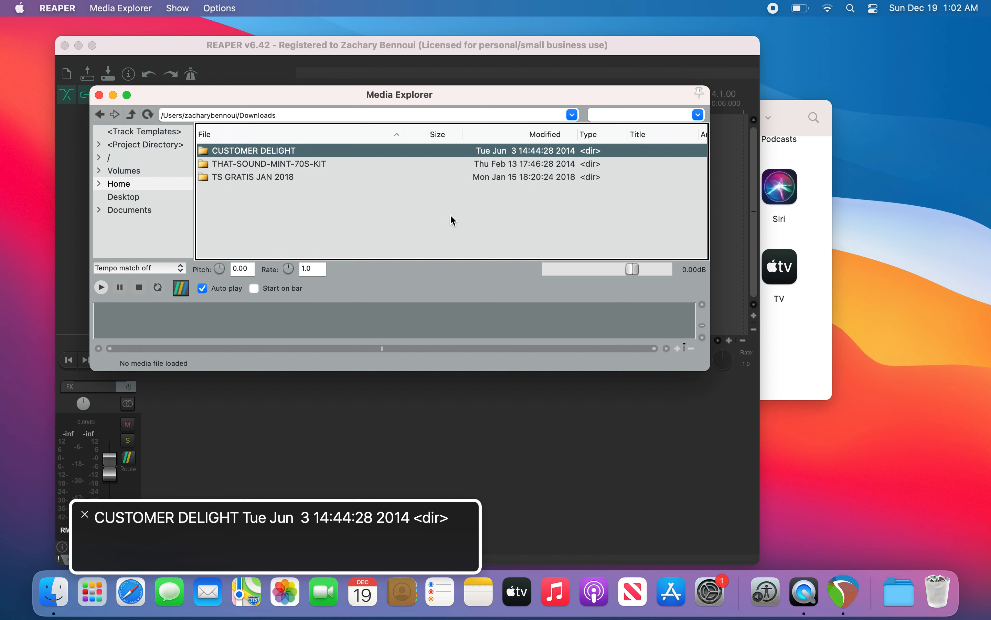
key(Down)
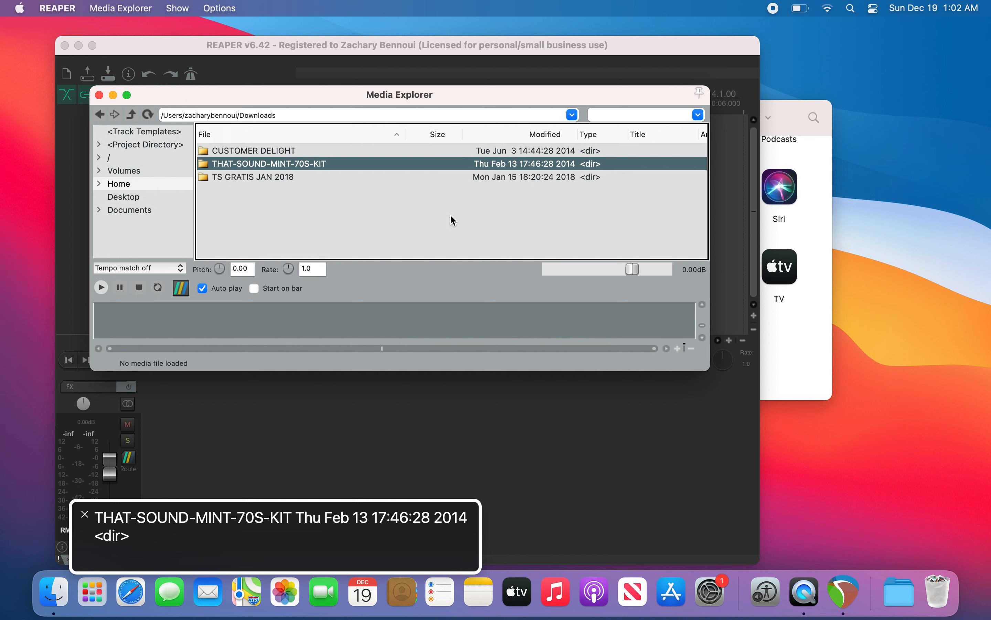
key(Down)
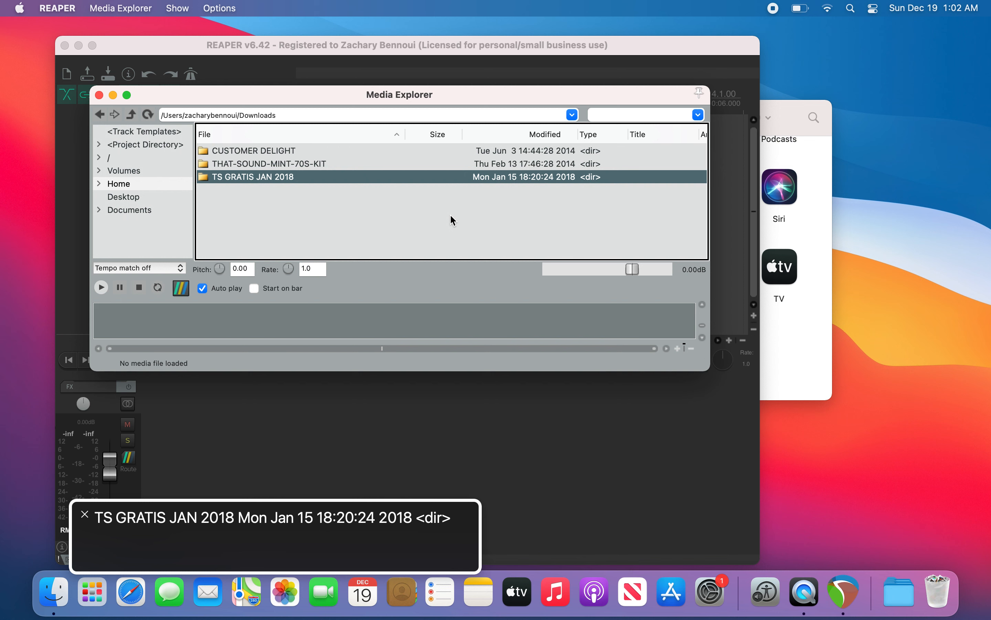
key(Return)
key(Down)
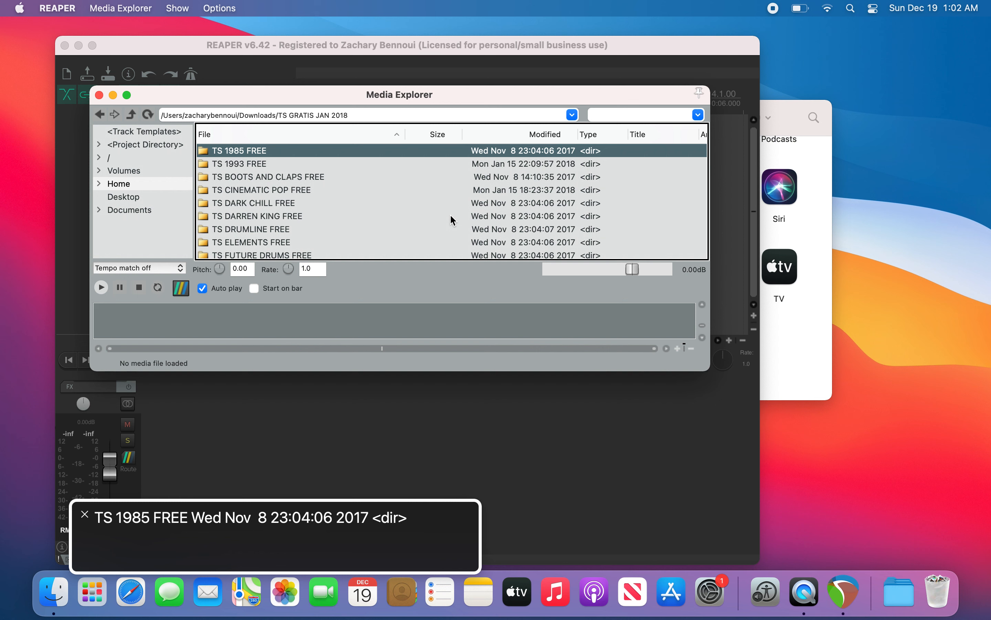
key(Down)
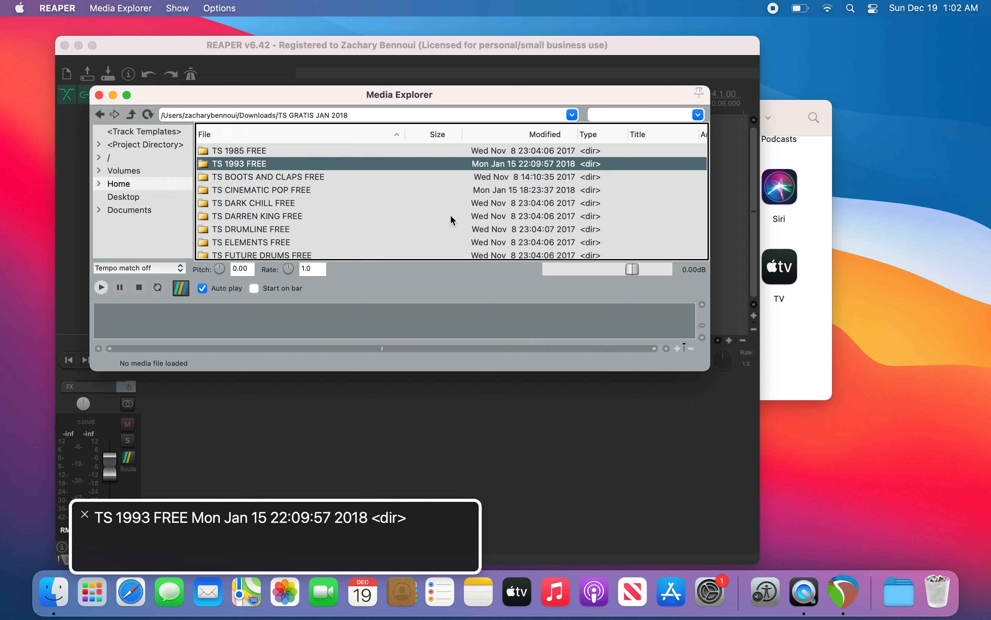
key(Down)
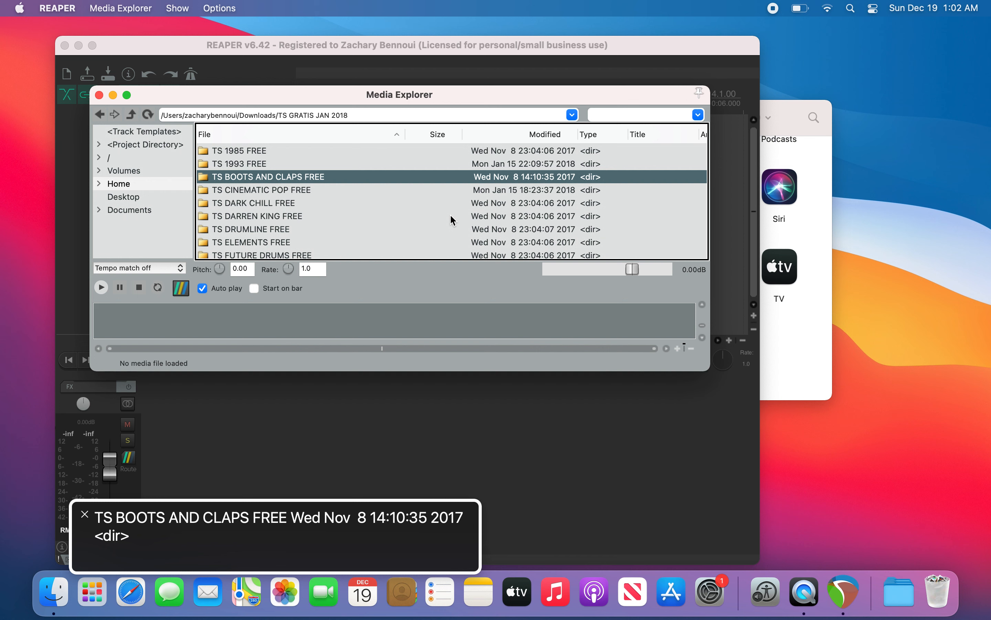
key(Return)
Step: Audition each sample in the folder, finishing on BEEF STOMP A.WAV
key(Down)
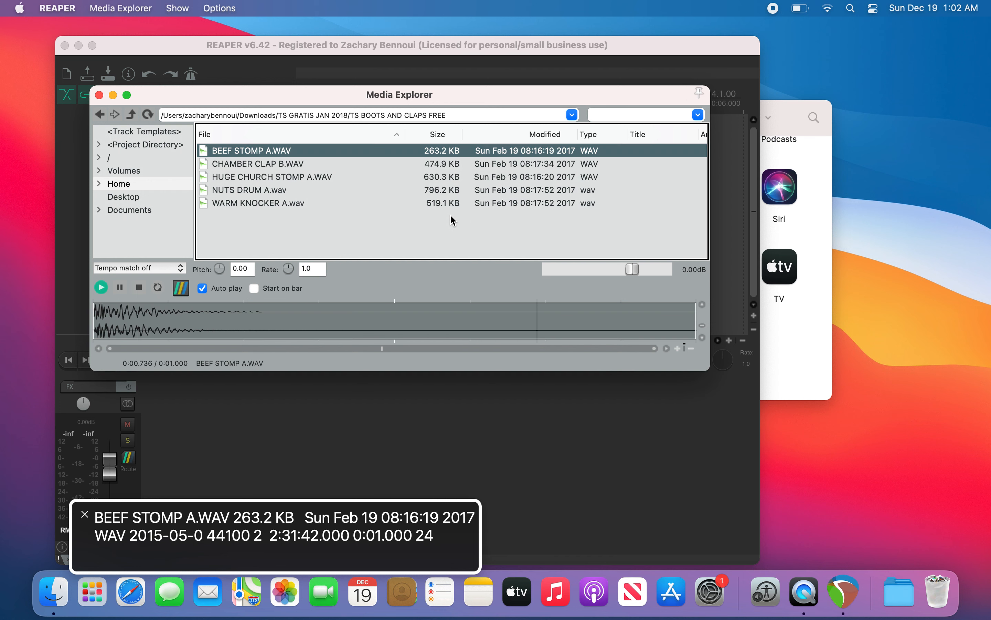
key(Down)
key(Down)
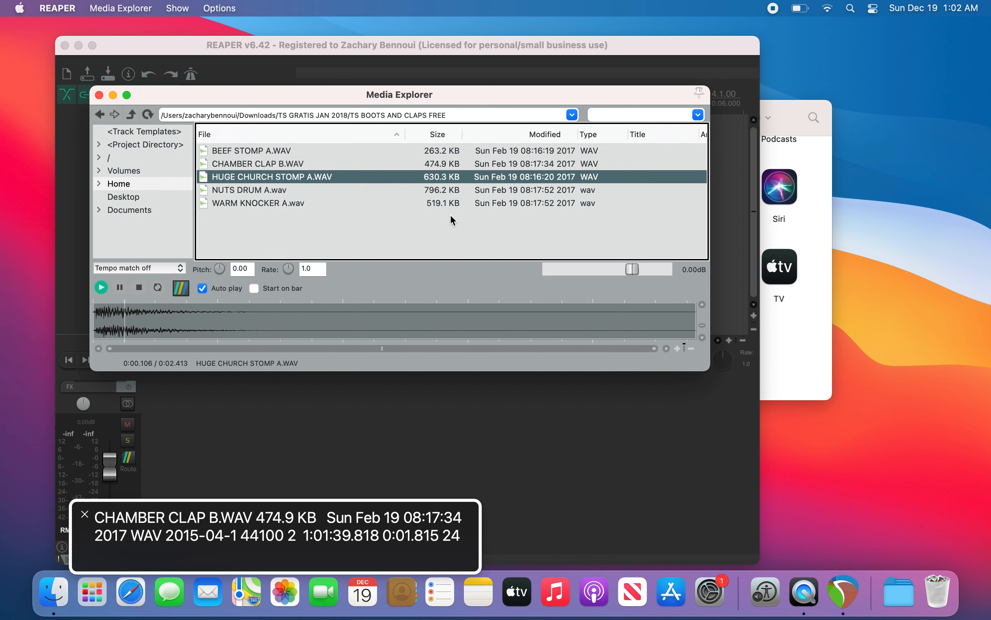
key(Down)
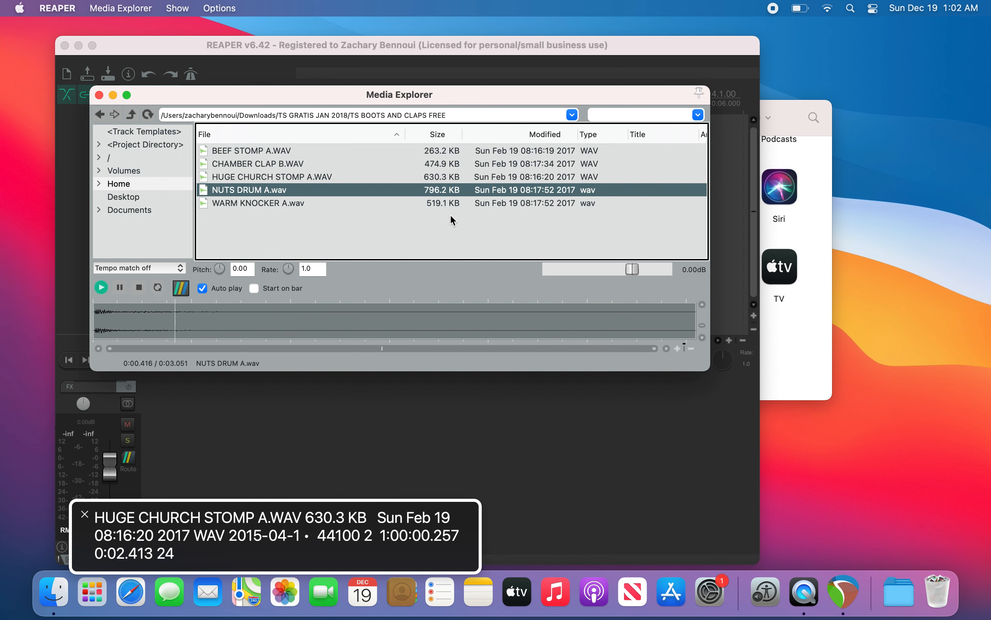
key(Down)
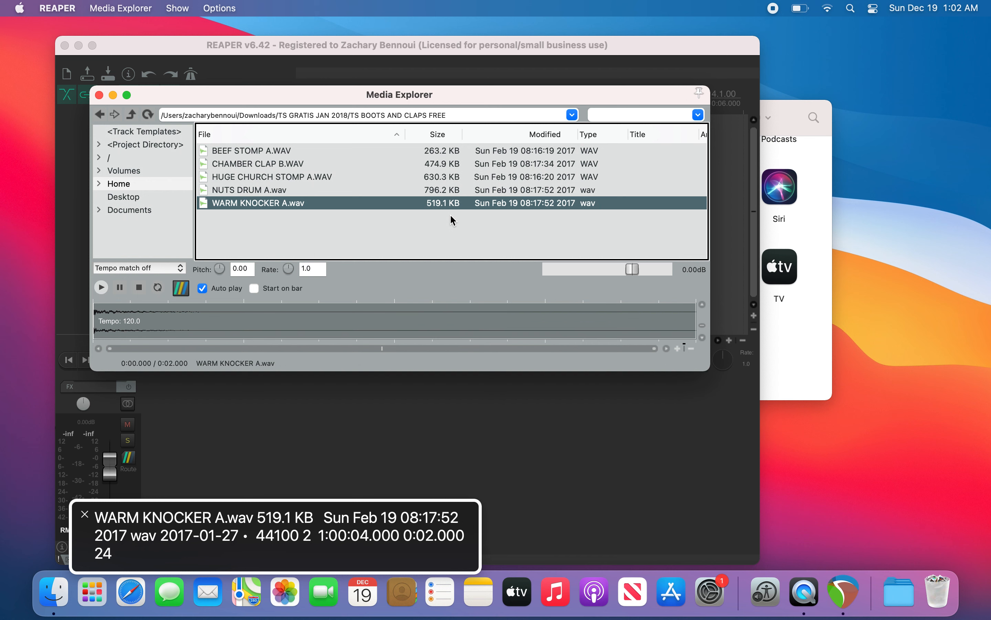
key(Up)
key(Up)
key(Up)
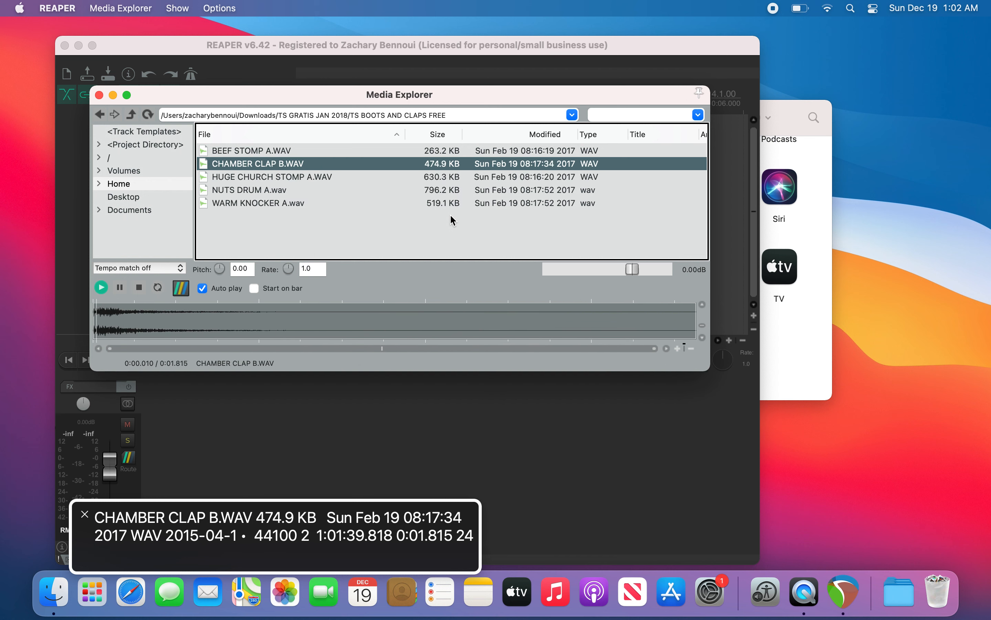
key(Up)
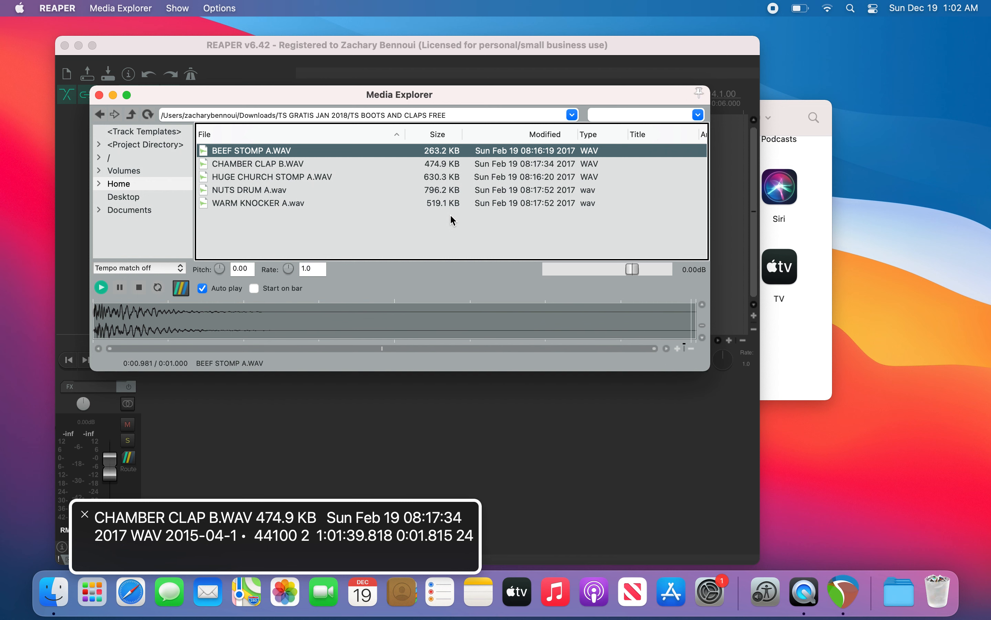
key(Down)
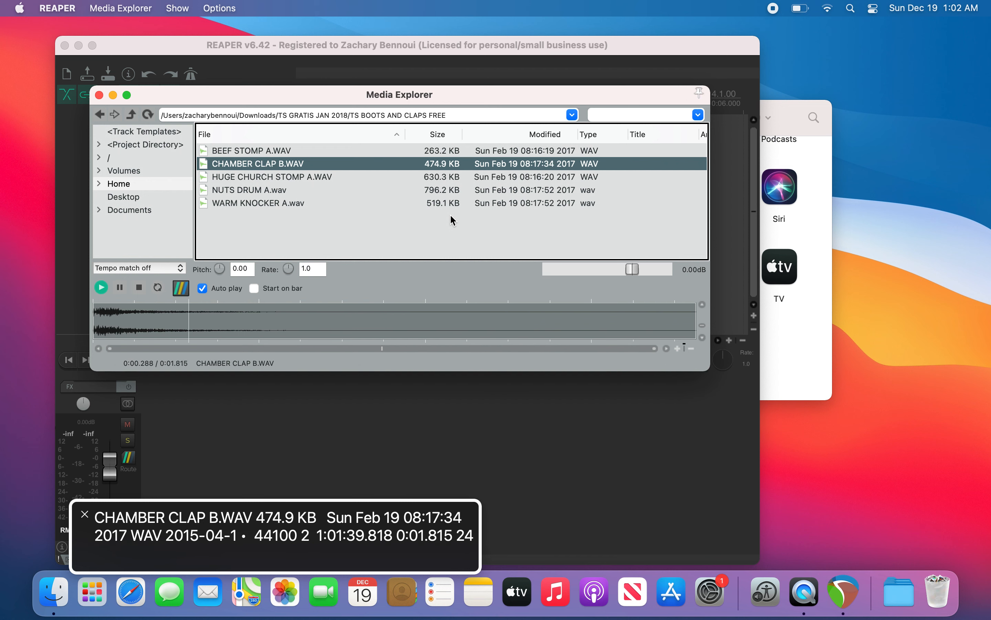
key(Up)
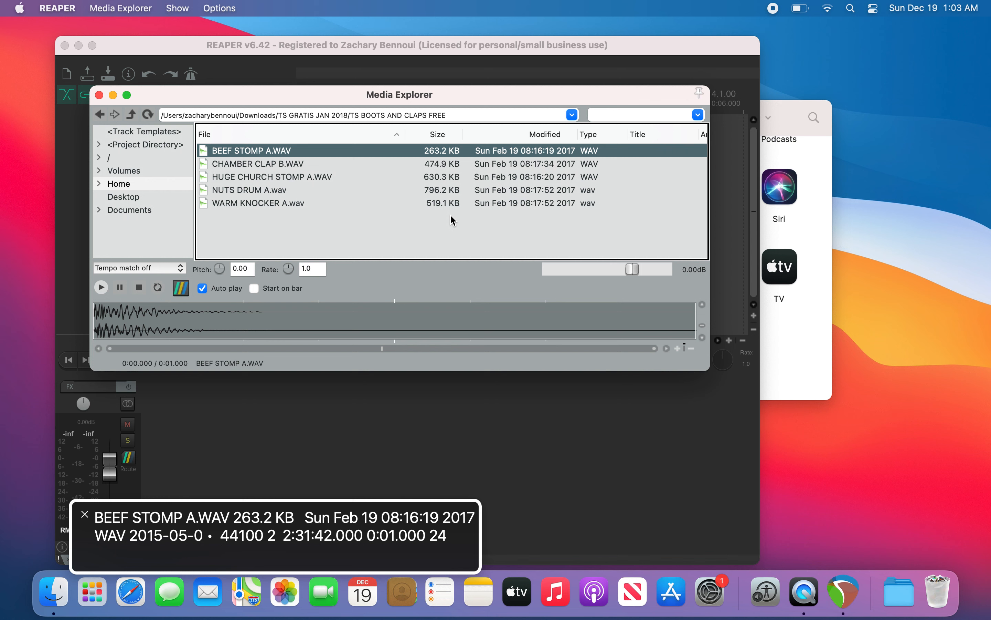
Step: Insert BEEF STOMP A.WAV into a sample player on a new track
right_click(452, 220)
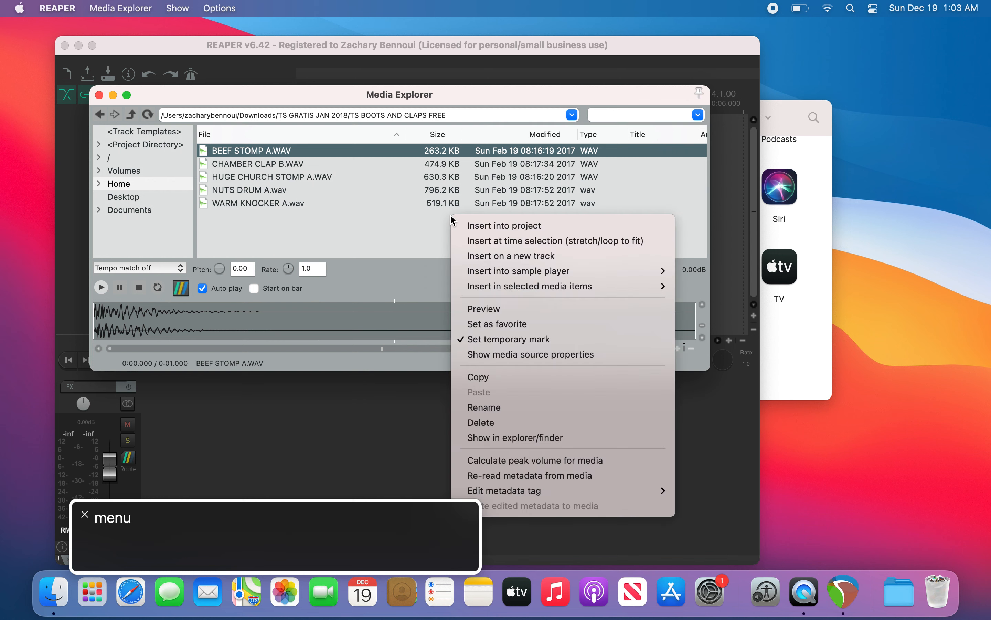
key(Down)
key(Down)
key(Down)
key(Down)
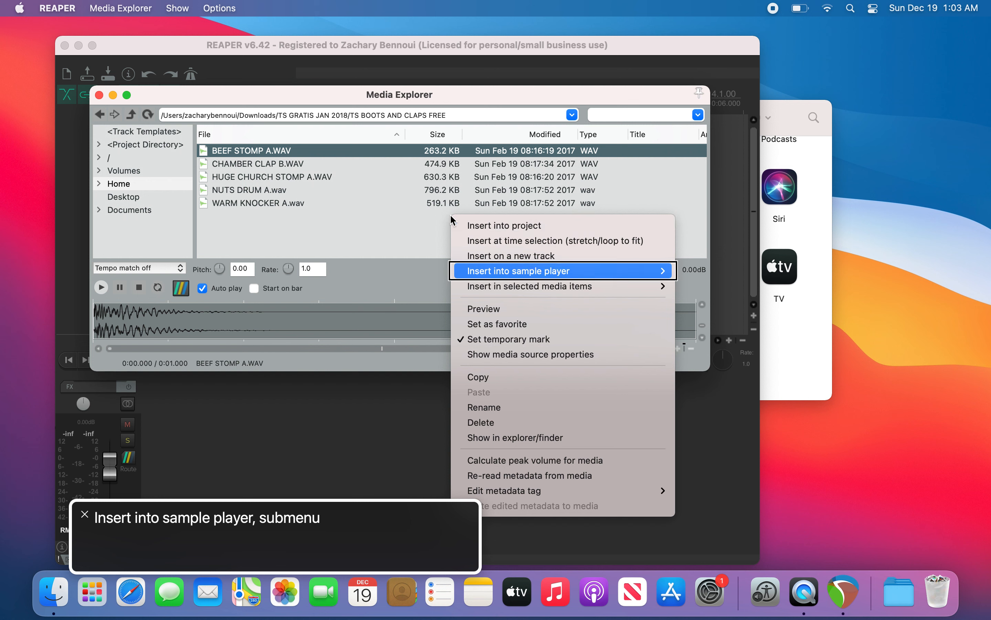
key(Right)
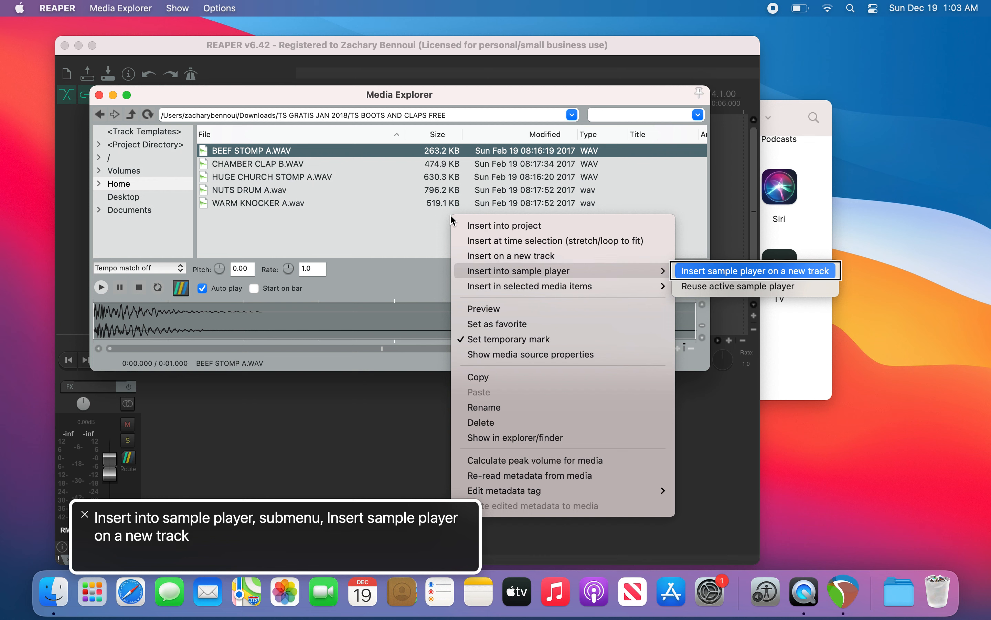
key(Return)
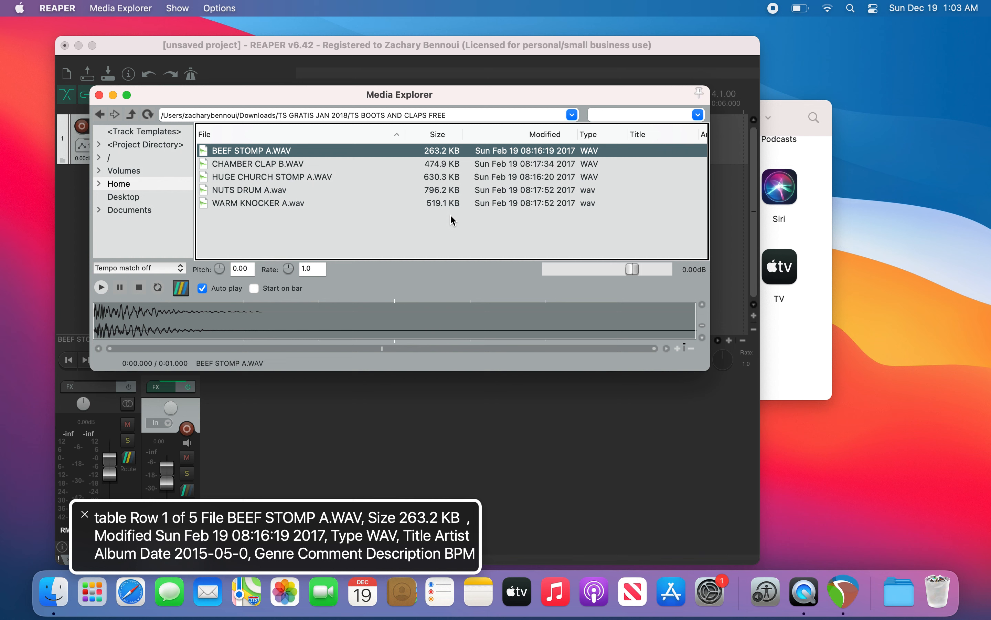
Step: Insert CHAMBER CLAP B.WAV into a sample player on a new track
key(Down)
key(ctrl+alt+shift+m)
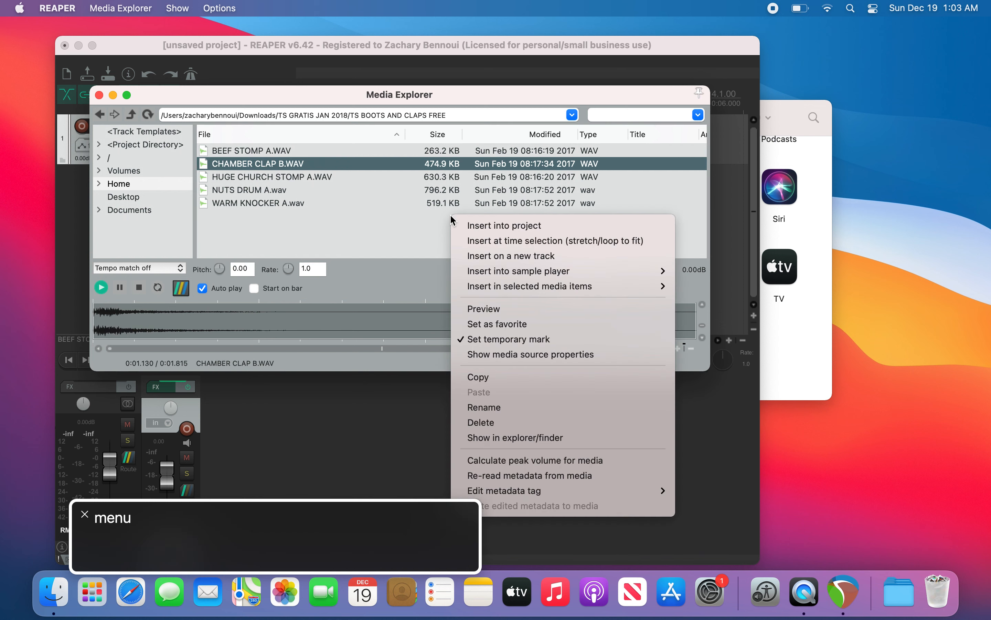
key(Down)
key(Down)
key(Down)
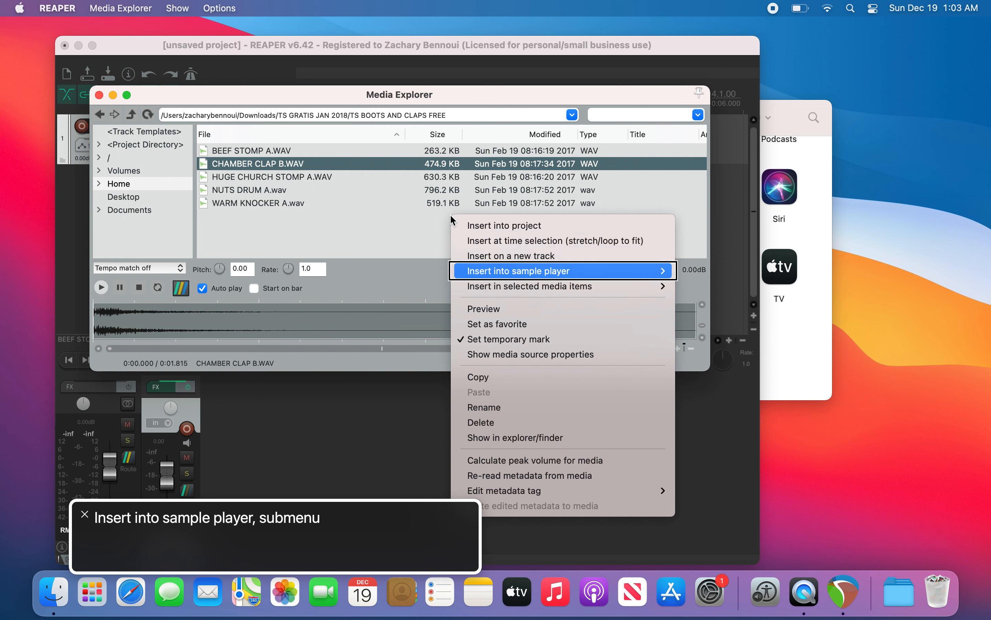
key(Right)
key(Down)
key(Up)
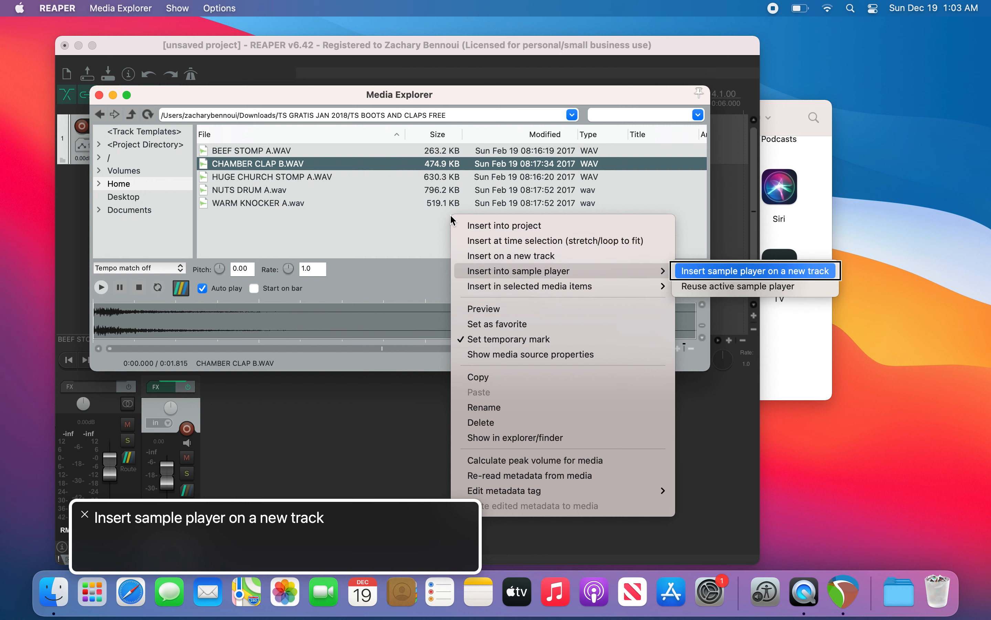
key(Return)
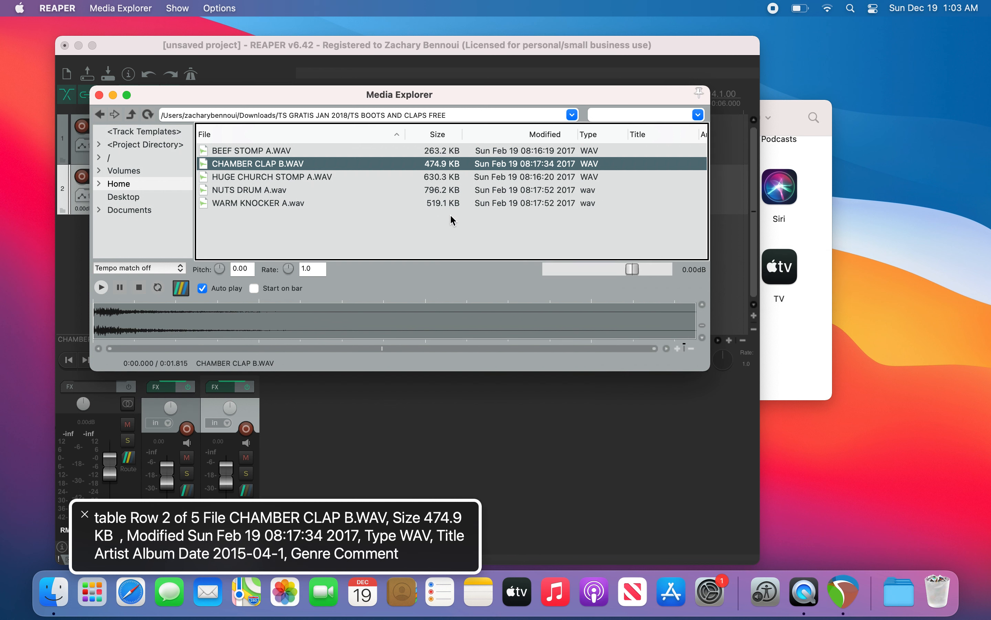
Step: Insert HUGE CHURCH STOMP A.WAV into a sample player on a new track
key(Down)
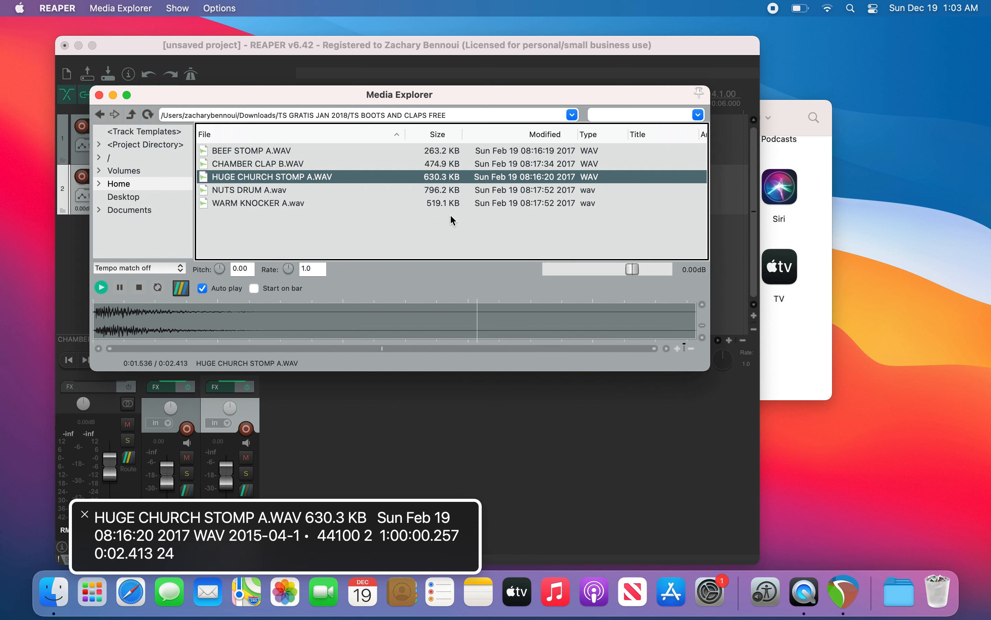
key(ctrl+alt+shift+m)
key(Down)
key(Down)
key(Down)
key(Down)
key(Down)
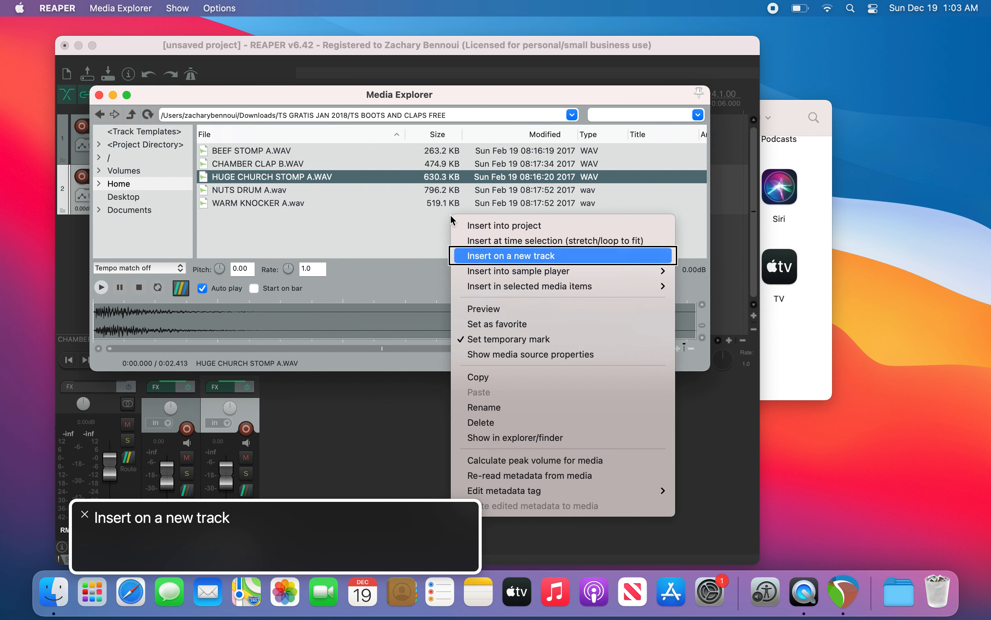
key(Up)
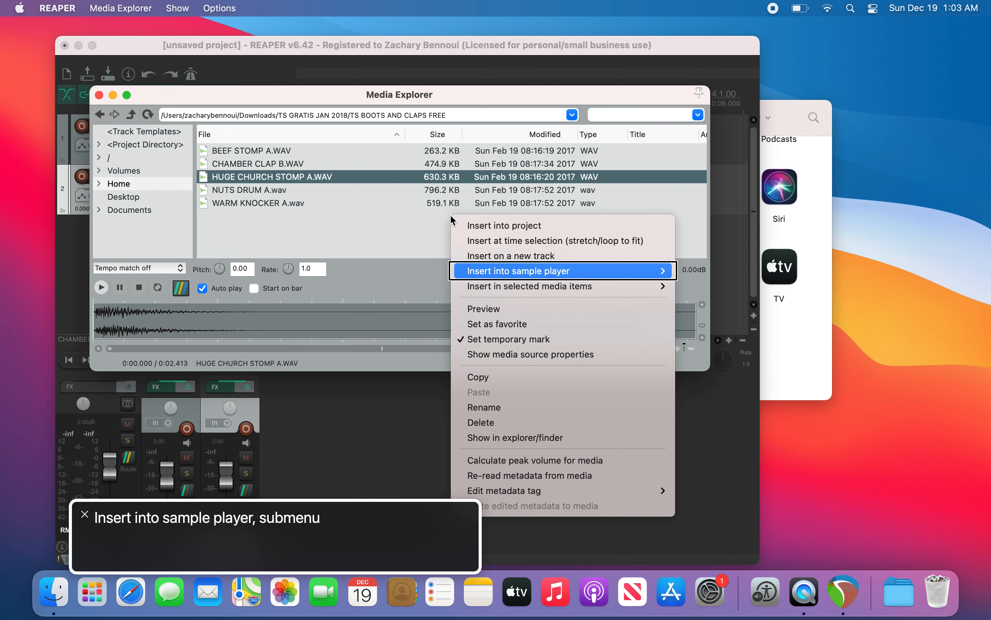
key(Right)
key(Down)
key(Up)
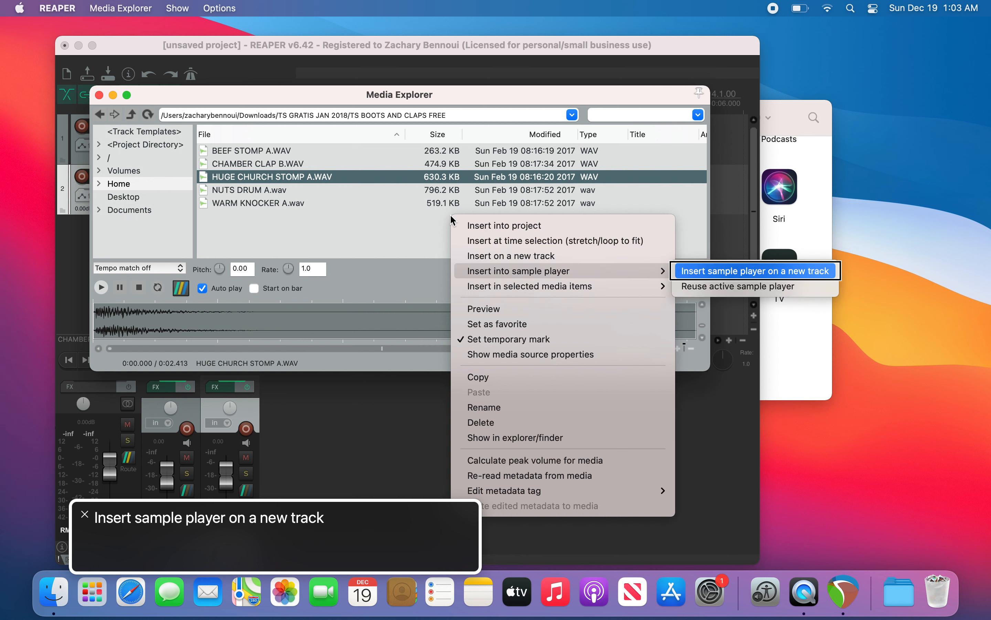
key(Return)
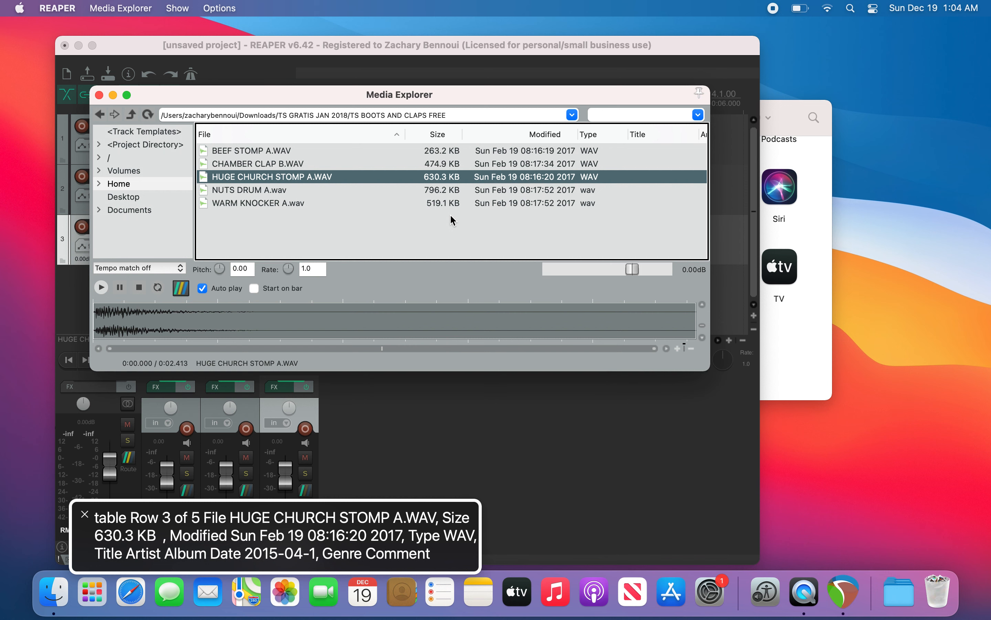
Step: Close the Media Explorer and step through the three new tracks, ending on BEEF STOMP A
key(Escape)
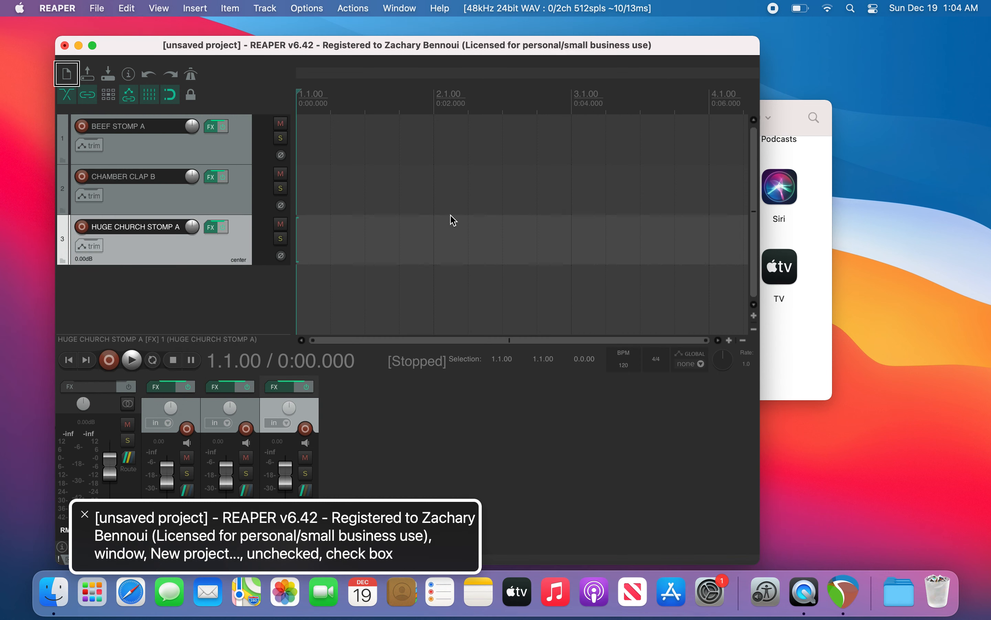
key(Down)
key(Up)
key(Up)
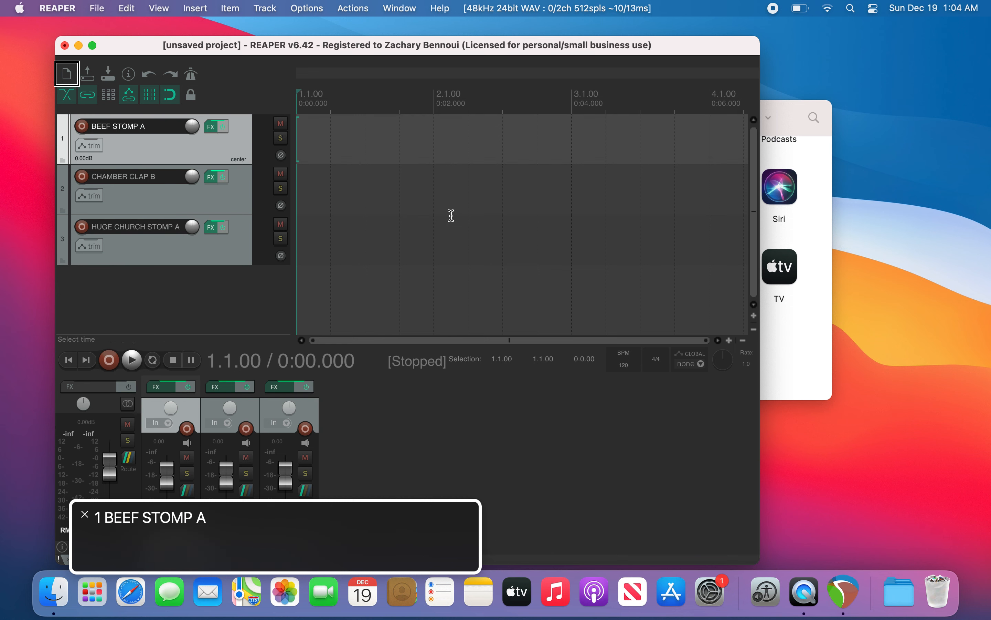
key(Down)
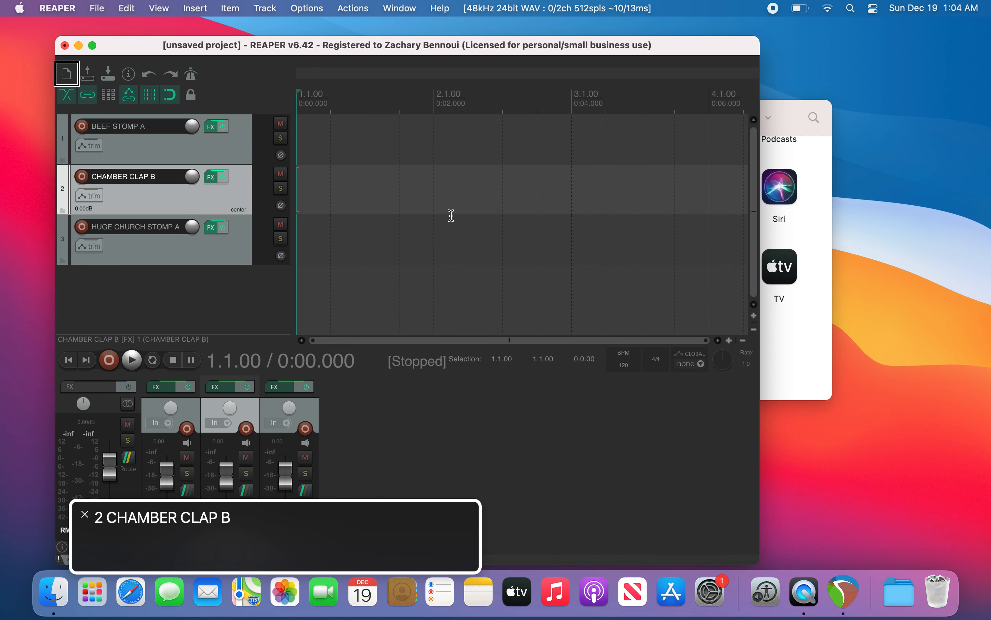
key(Down)
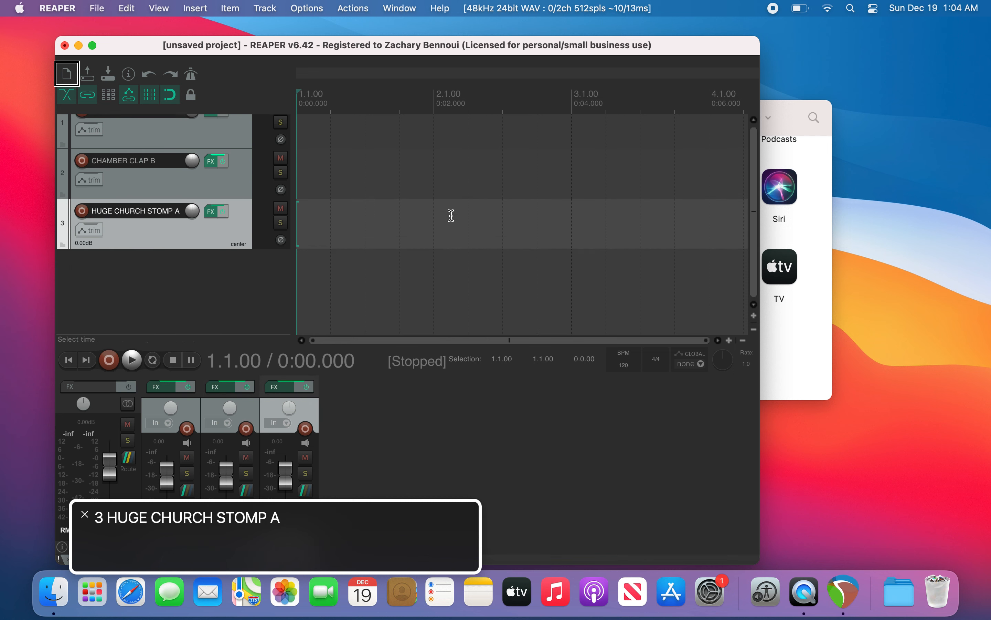
key(Up)
key(Up)
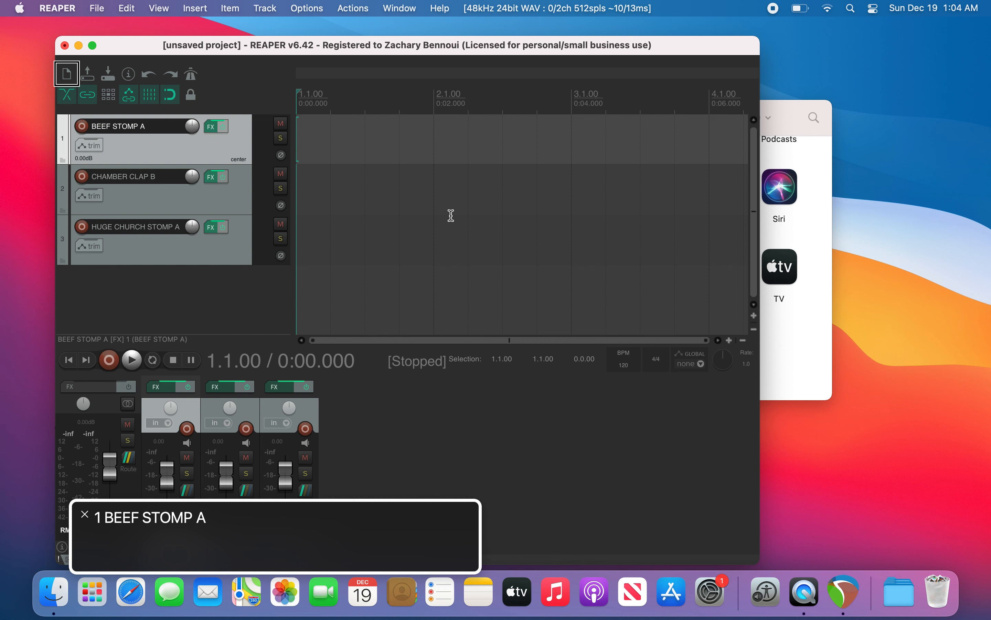
Step: Record-arm the BEEF STOMP A track and trigger its sample from the Virtual MIDI keyboard
key(F7)
key(F7)
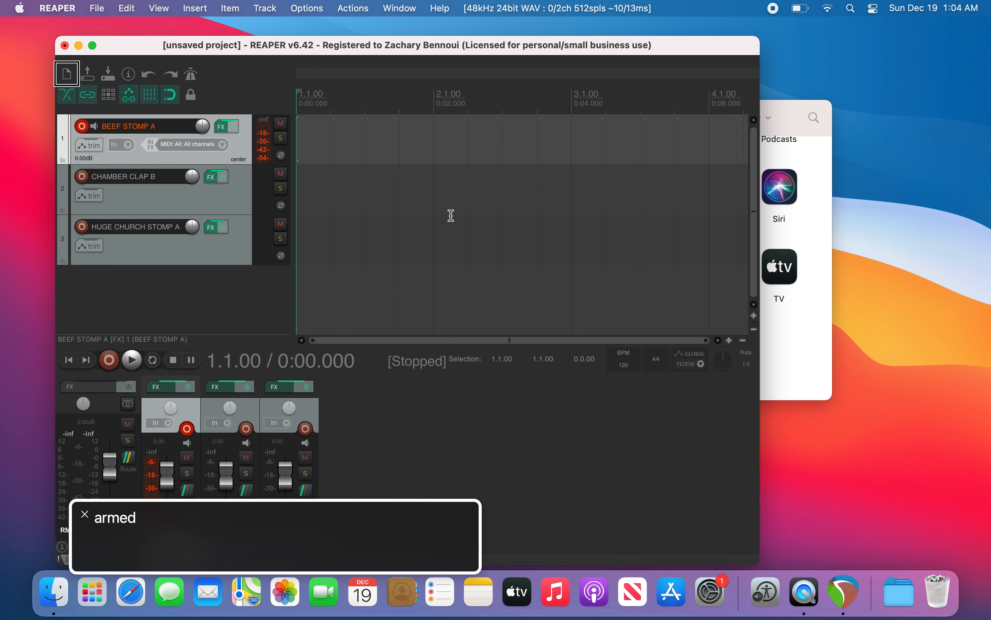
key(alt+b)
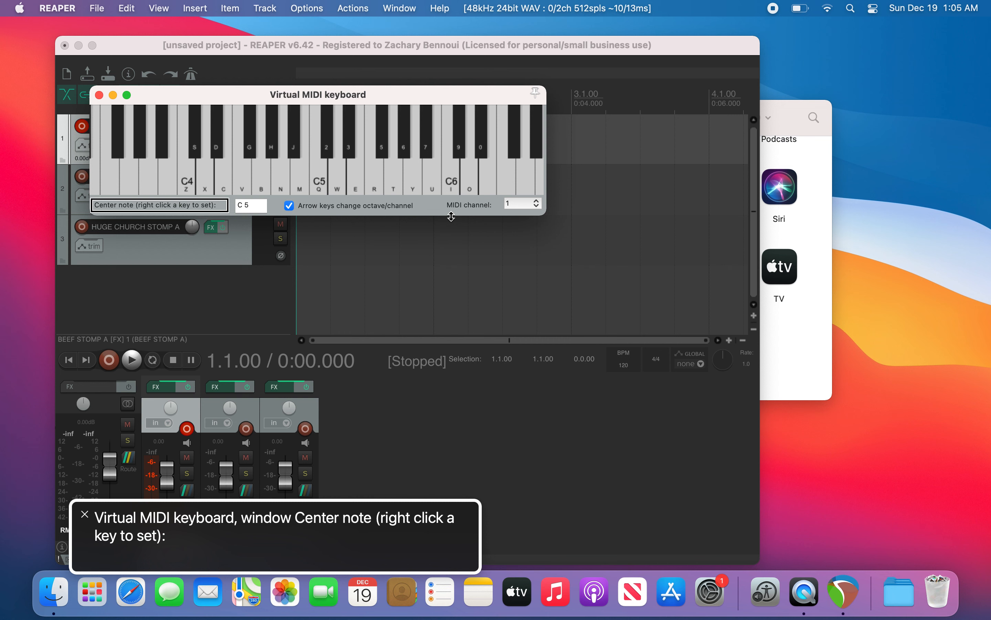
key(c)
key(v)
key(b)
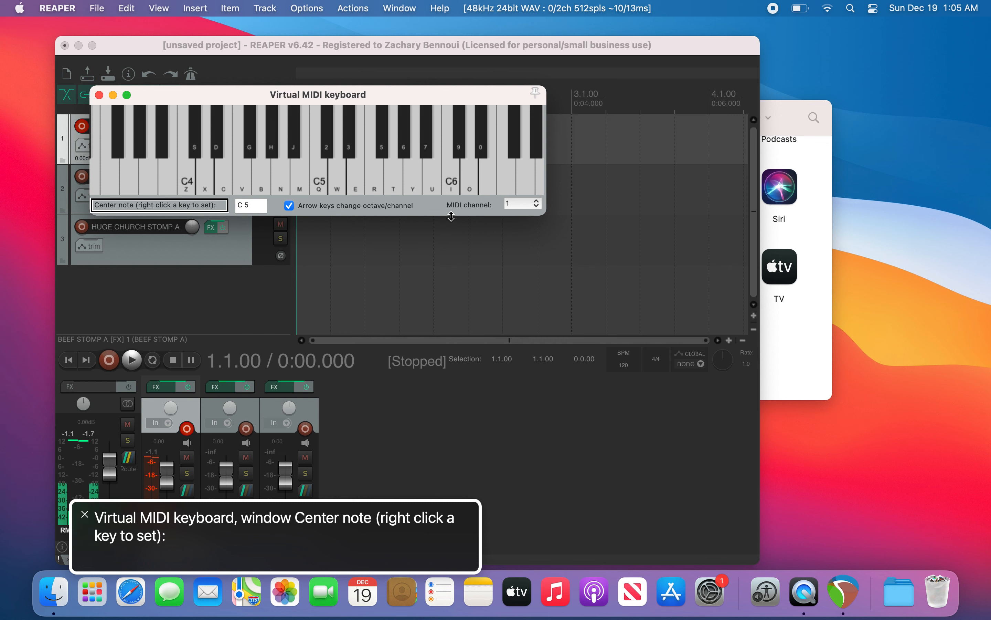
key(c)
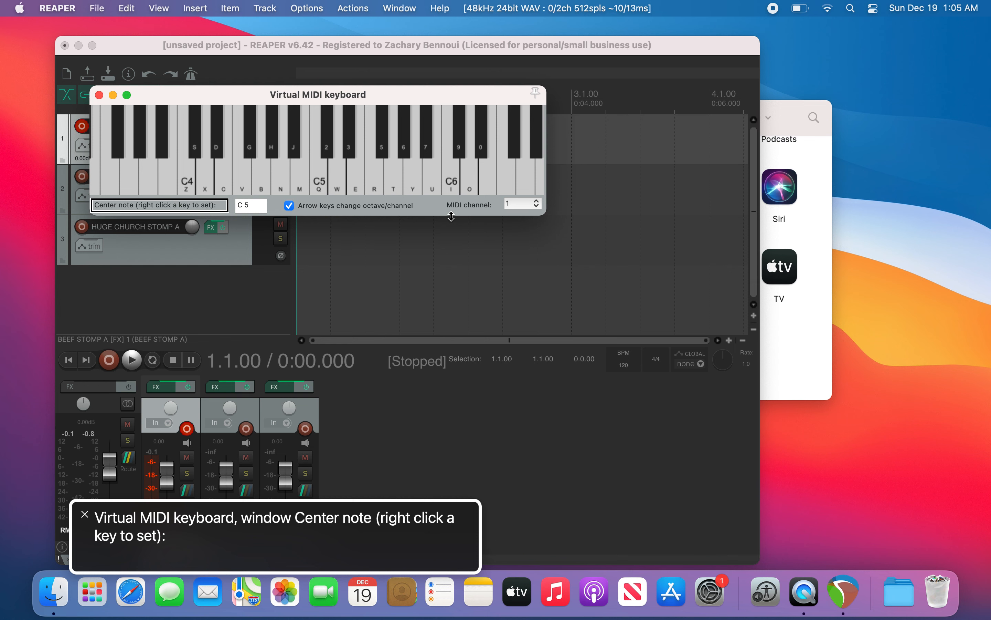
key(Escape)
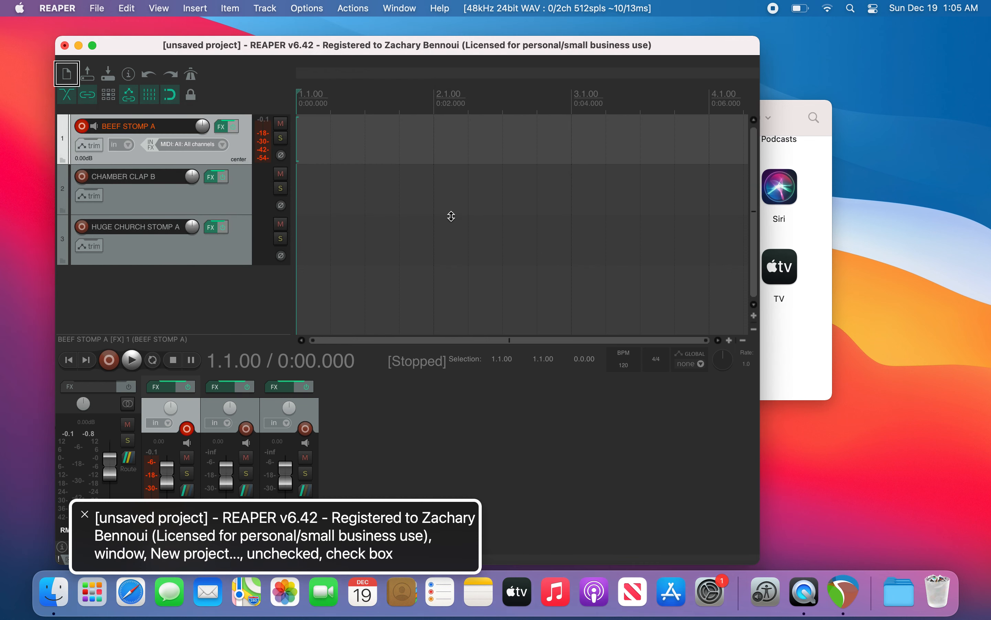
Step: Open the BEEF STOMP A track's FX window and step through the sample player's upper controls
key(ctrl+alt+space)
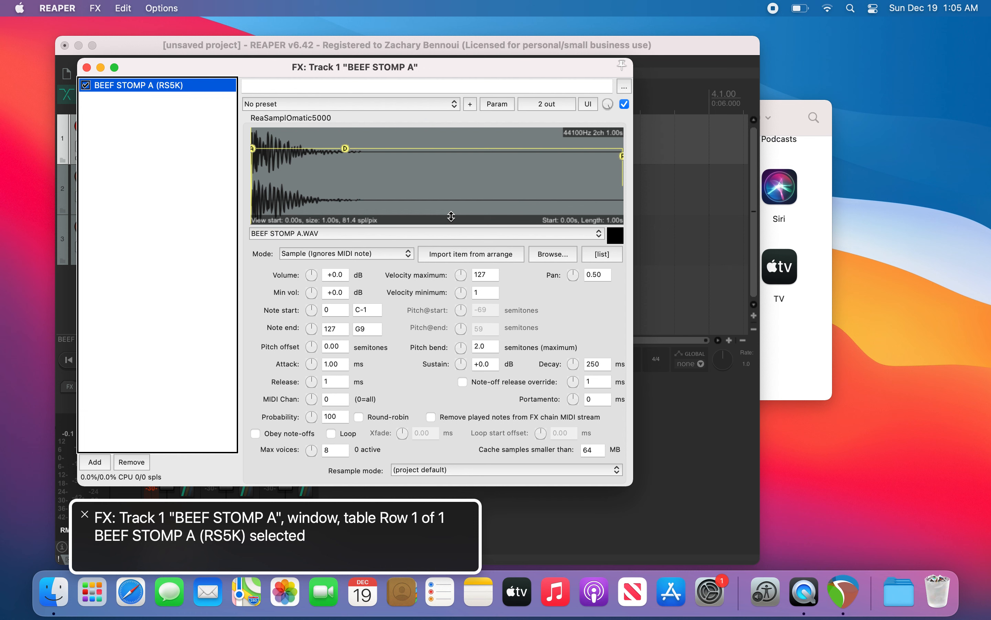
key(Tab)
key(Tab)
key(Tab)
key(Tab)
key(Tab)
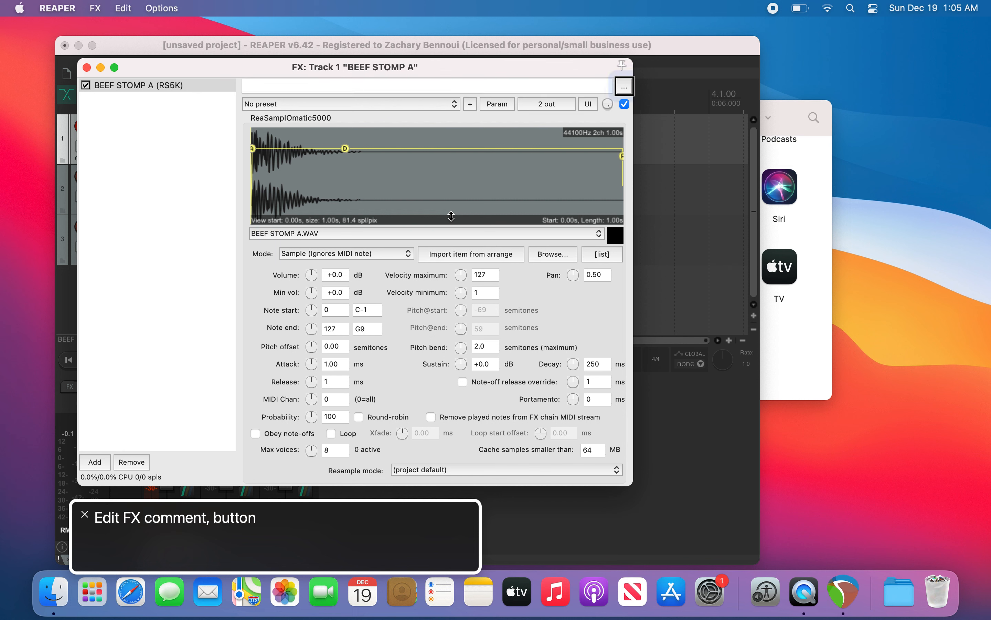
key(Tab)
key(Tab)
key(Tab)
key(Tab)
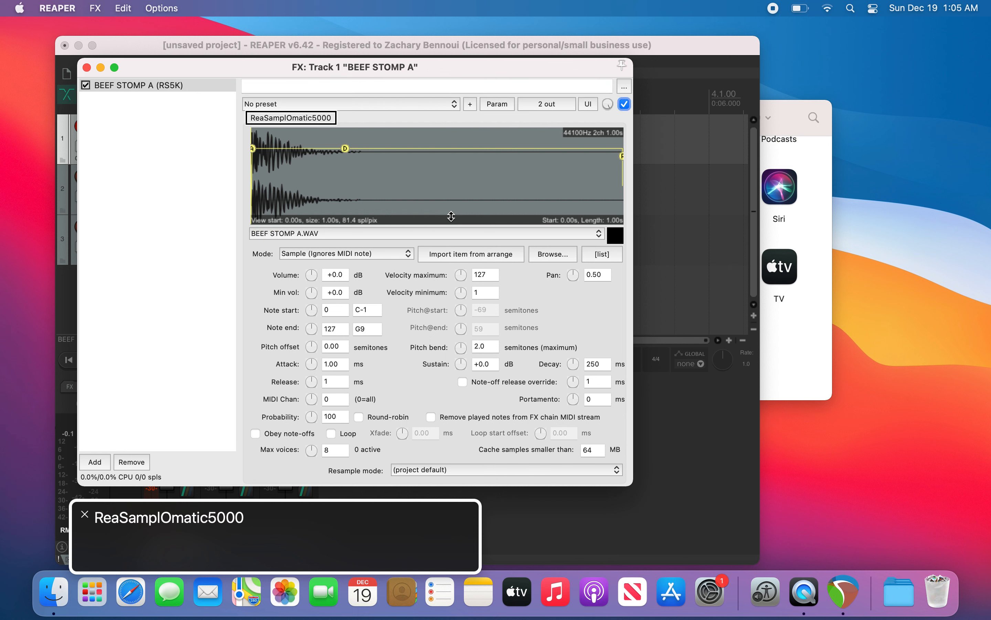
key(Tab)
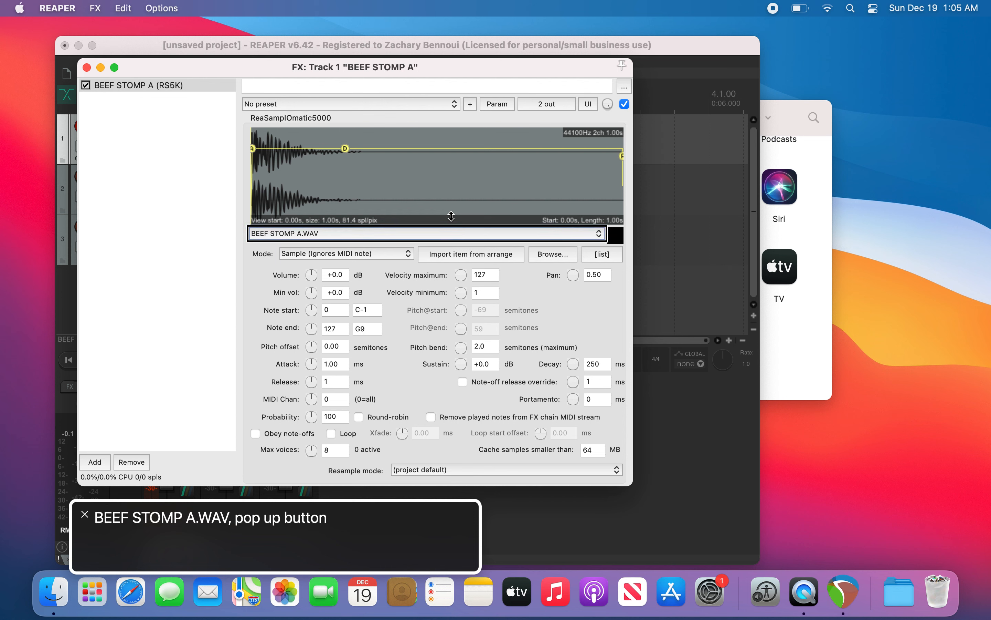
key(Tab)
key(Tab)
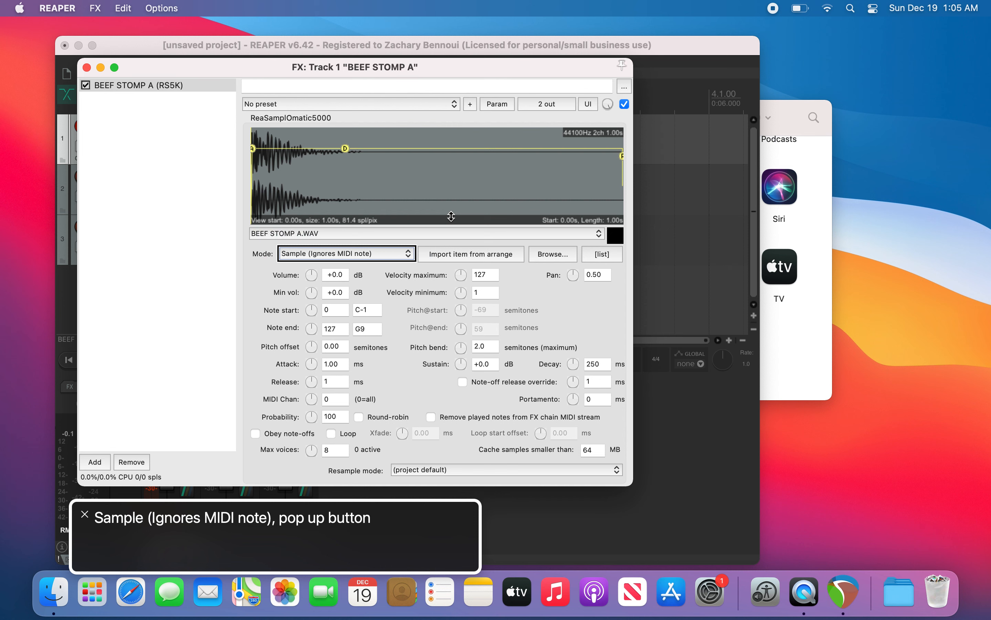
key(Tab)
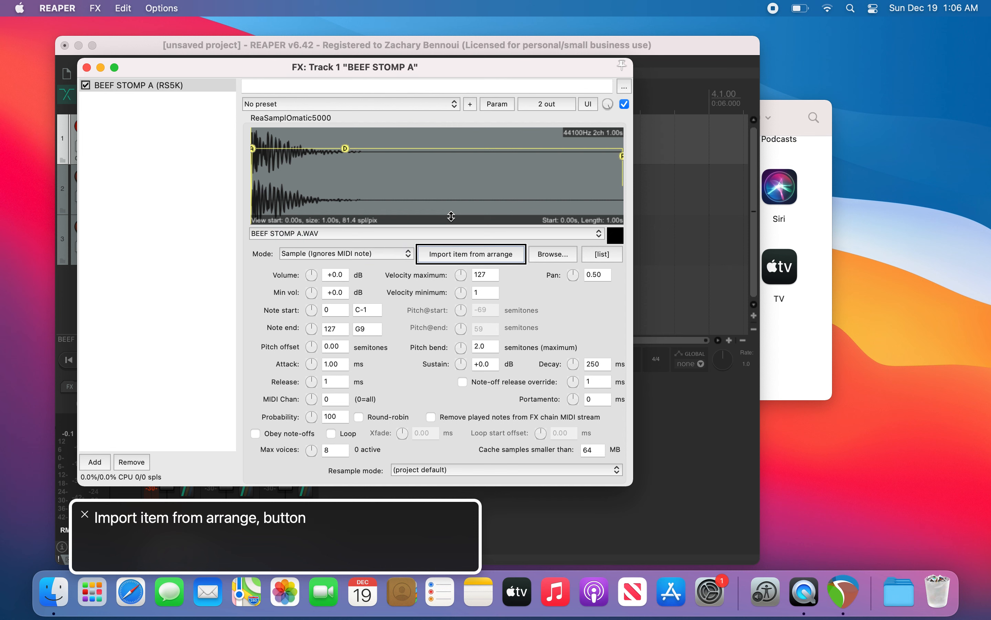
key(Tab)
key(Tab)
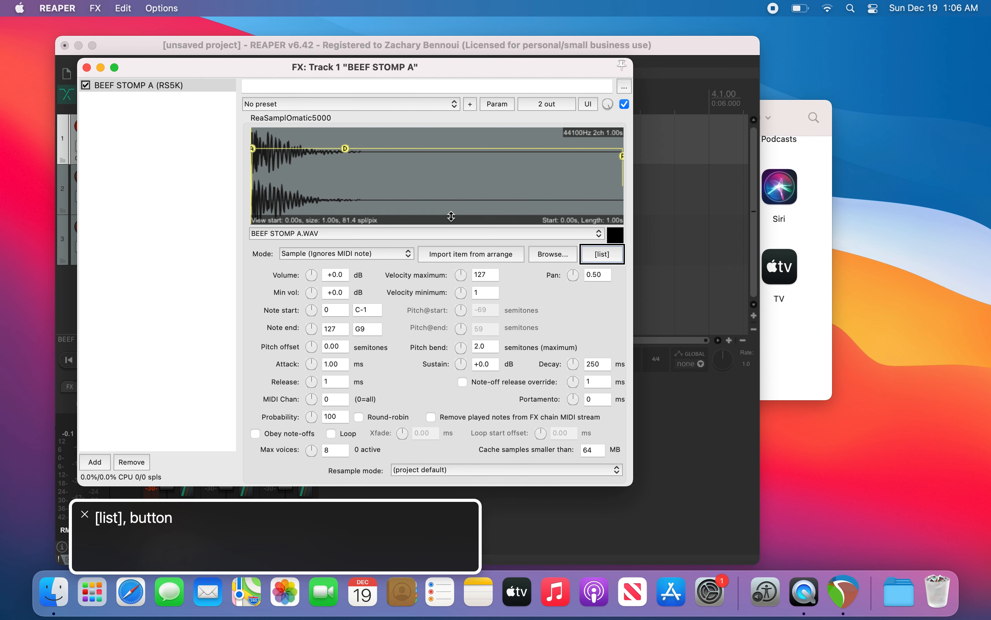
key(Tab)
key(Tab)
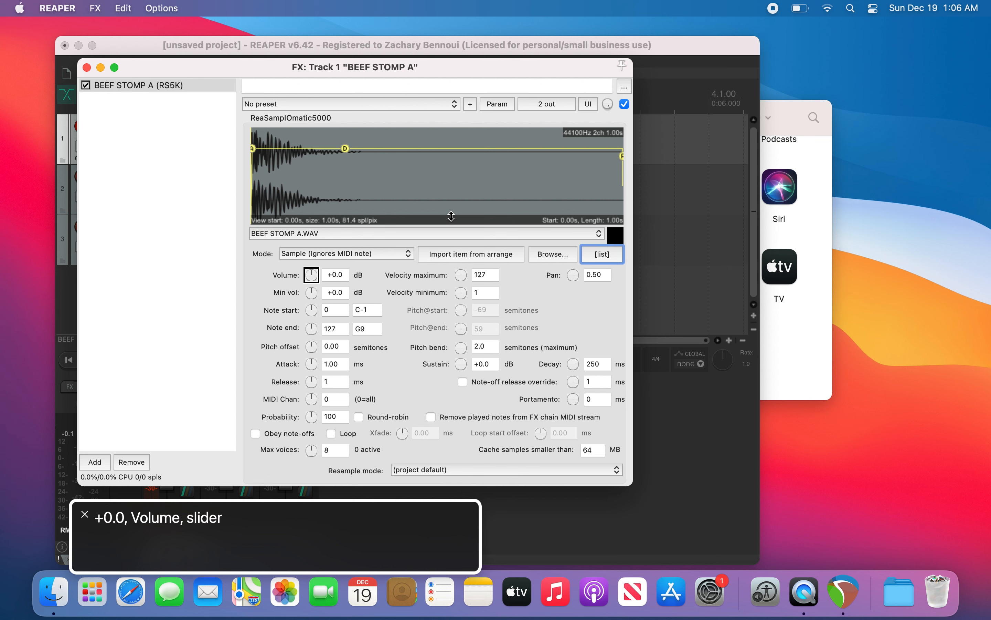
Step: Step through the sample player's volume, velocity and pan parameters, stopping on Min vol
key(Tab)
key(Tab)
key(Tab)
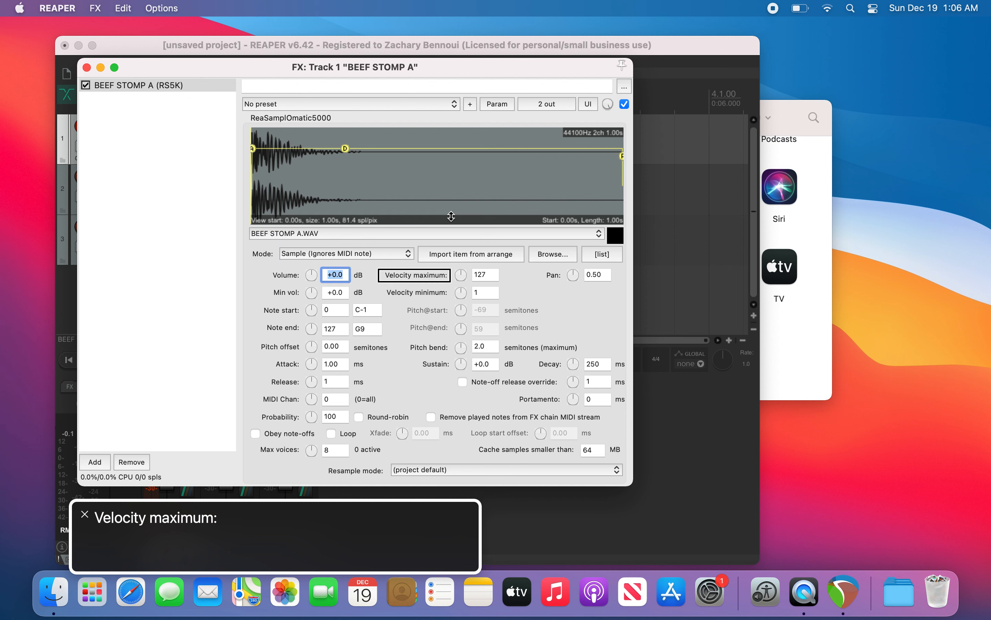
key(Tab)
key(Tab)
key(Tab)
key(Tab)
key(Tab)
key(Tab)
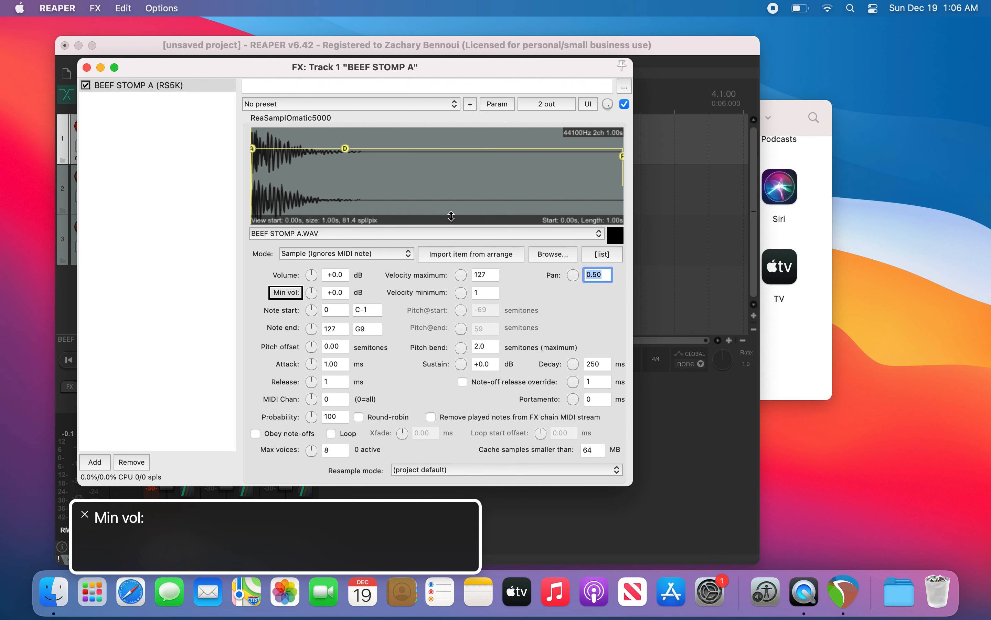
key(Tab)
key(Tab)
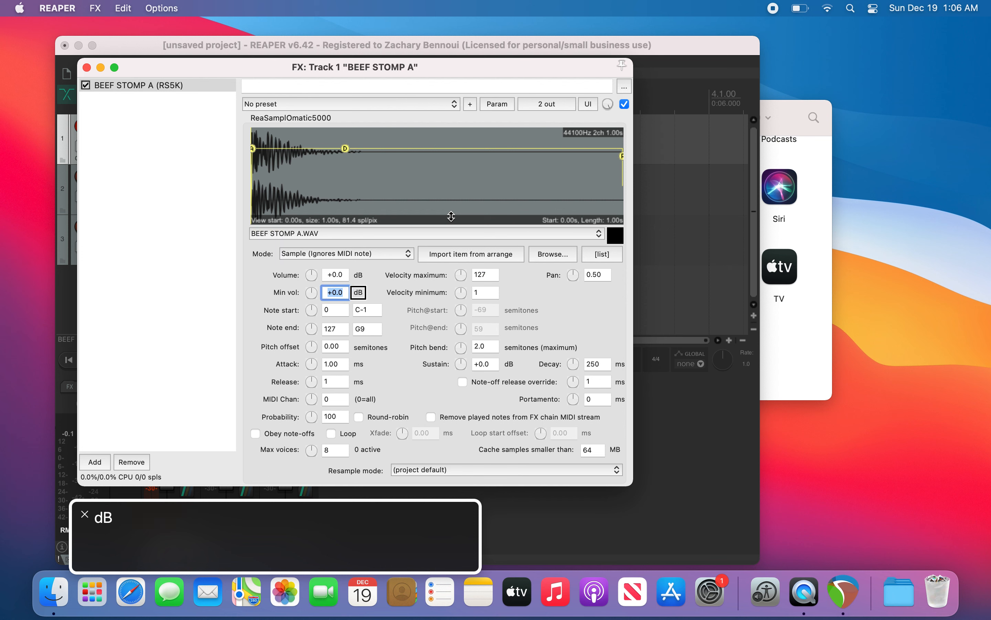
key(Tab)
key(Tab)
key(ctrl+alt+Left)
key(ctrl+alt+Left)
key(ctrl+alt+Left)
key(ctrl+alt+Left)
key(ctrl+alt+Left)
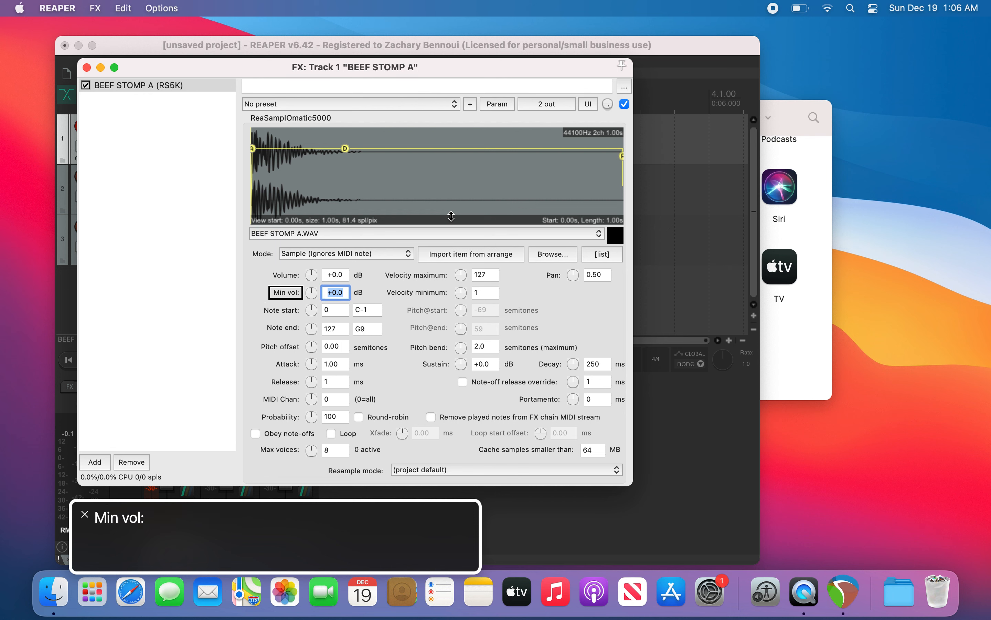
Step: Lower the sample player's Min vol control step by step
key(ctrl+alt+Right)
key(ctrl+alt+Right)
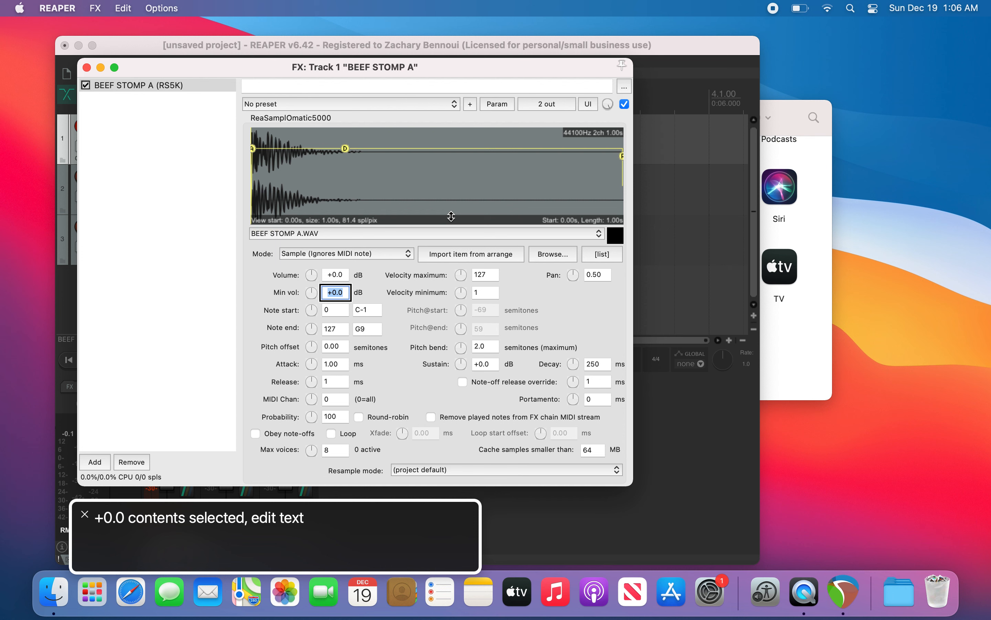
key(ctrl+alt+Left)
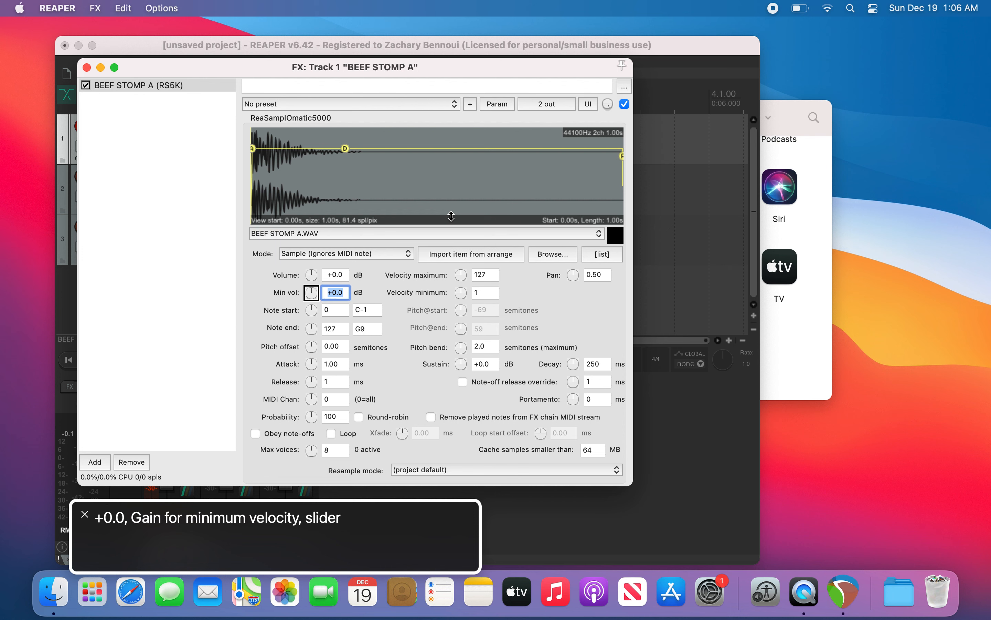
key(ctrl+alt+shift+Down)
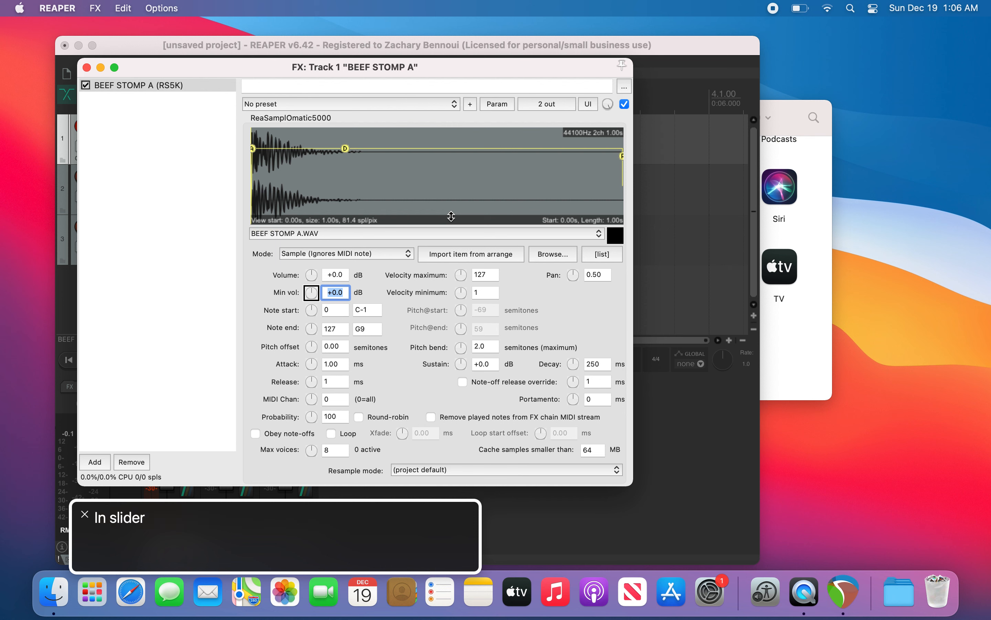
key(ctrl+alt+Down)
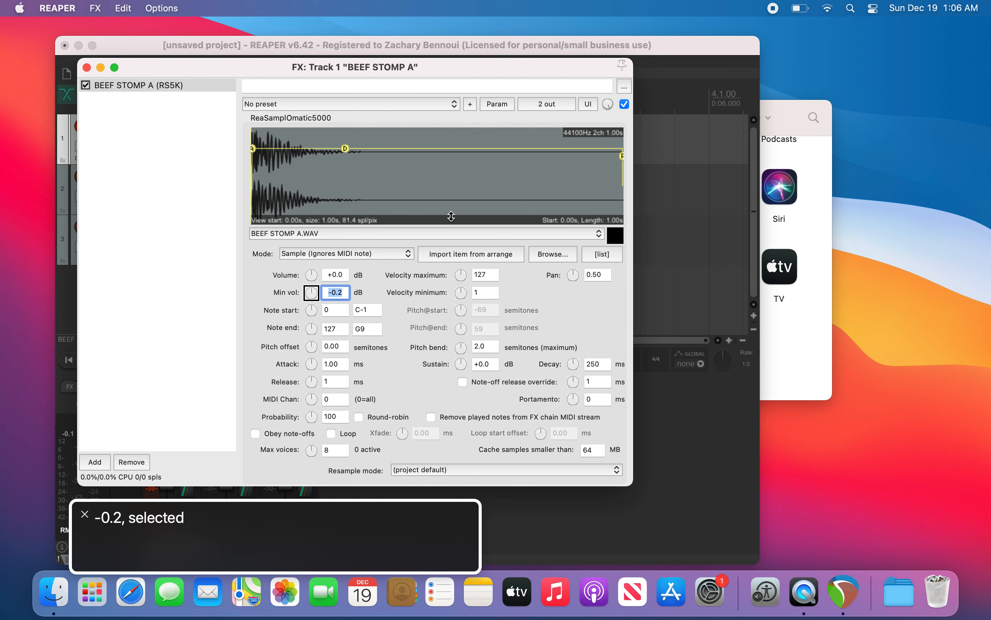
key(ctrl+alt+Down)
key(ctrl+alt+Down)
key(ctrl+alt+Down)
key(ctrl+alt+Down)
key(ctrl+alt+Down)
key(ctrl+alt+Down)
key(ctrl+alt+Down)
key(ctrl+alt+Down)
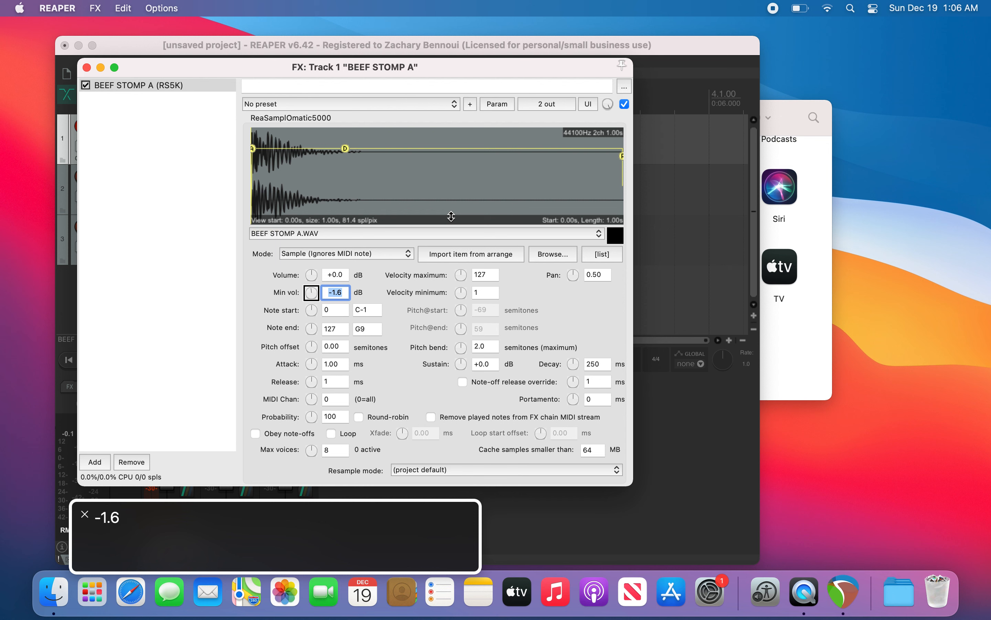
key(ctrl+alt+Down)
key(ctrl+alt+Down)
key(ctrl+alt+Down)
key(ctrl+alt+Down)
key(ctrl+alt+Right)
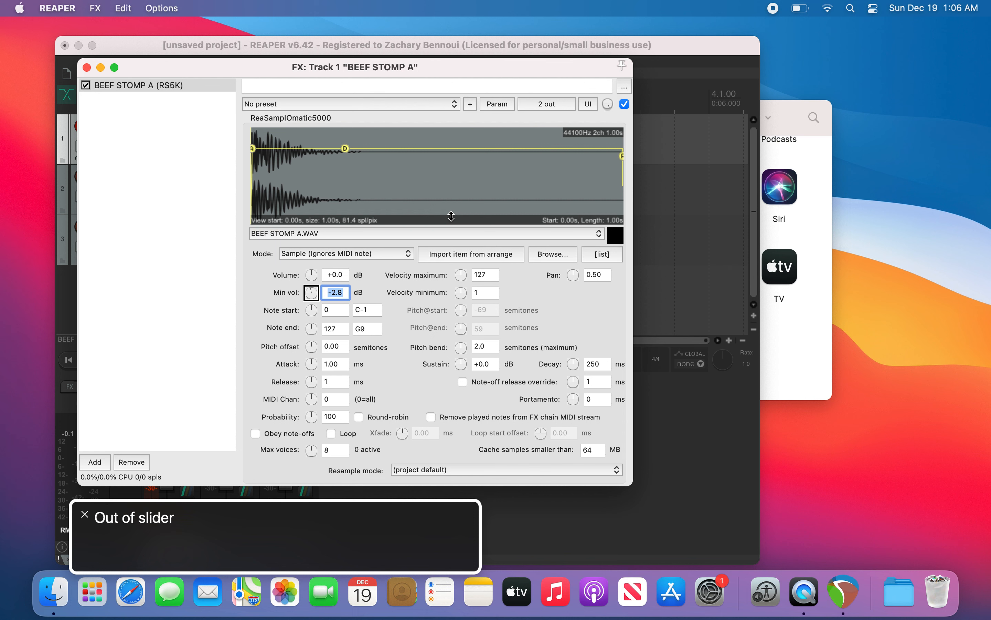
key(ctrl+alt+Left)
key(ctrl+alt+Down)
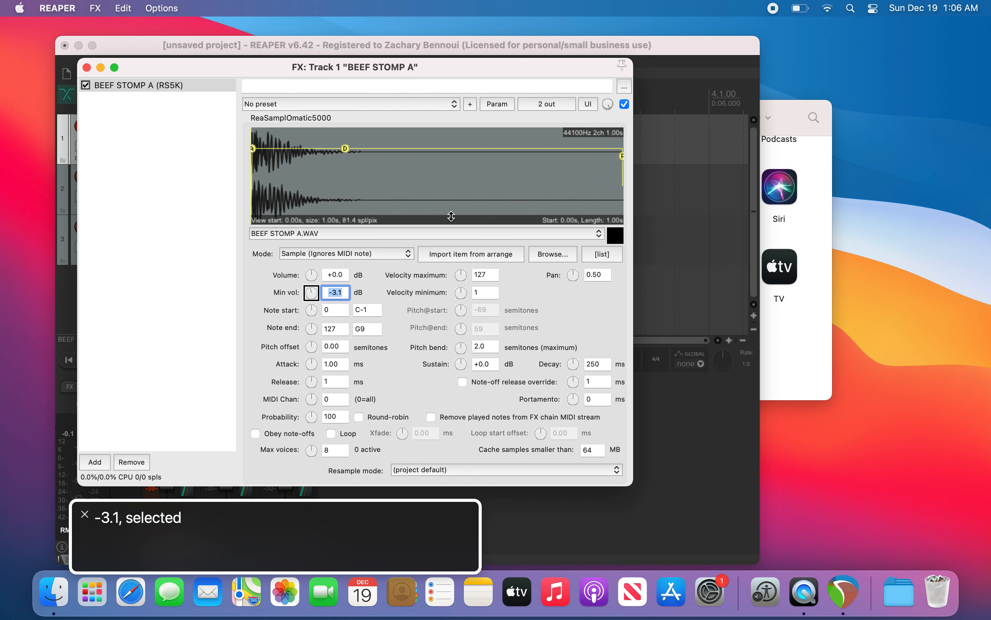
Step: Set the sample player's Min vol to -12 dB and close the FX window
key(ctrl+alt+Right)
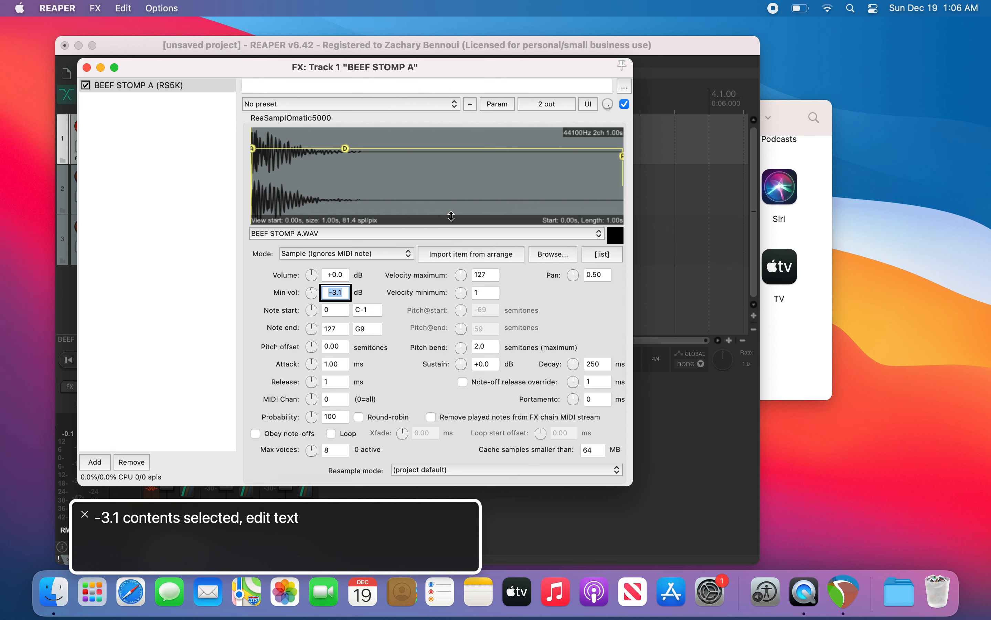
key(BackSpace)
text(-12)
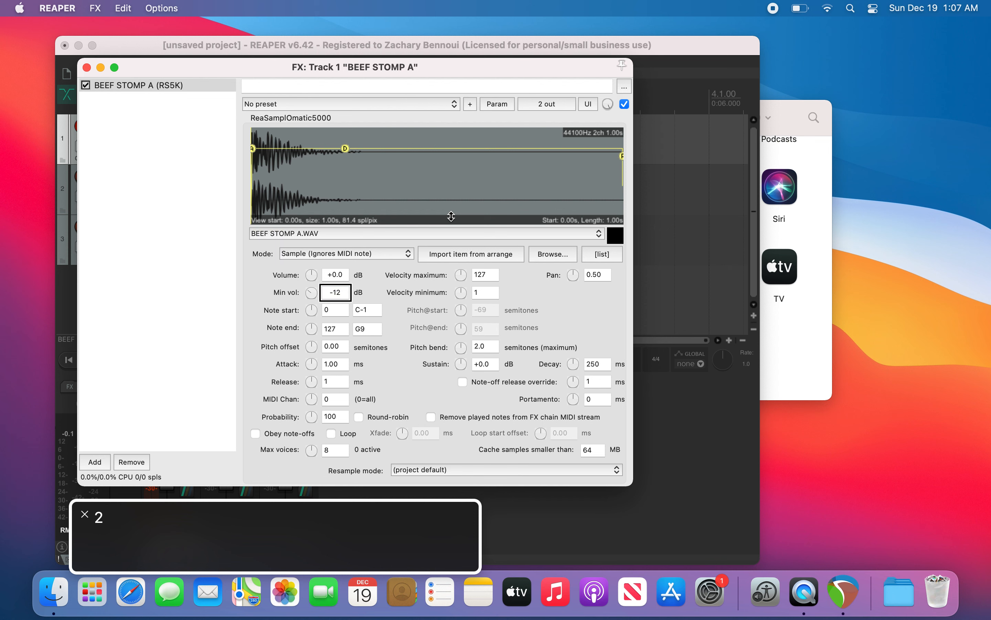
key(ctrl+alt+Left)
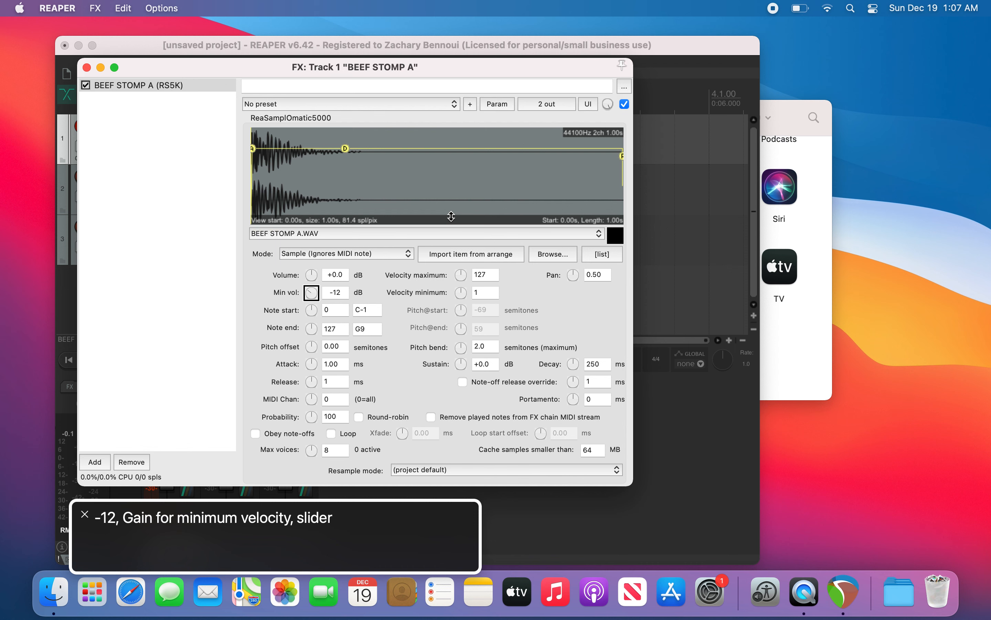
key(Escape)
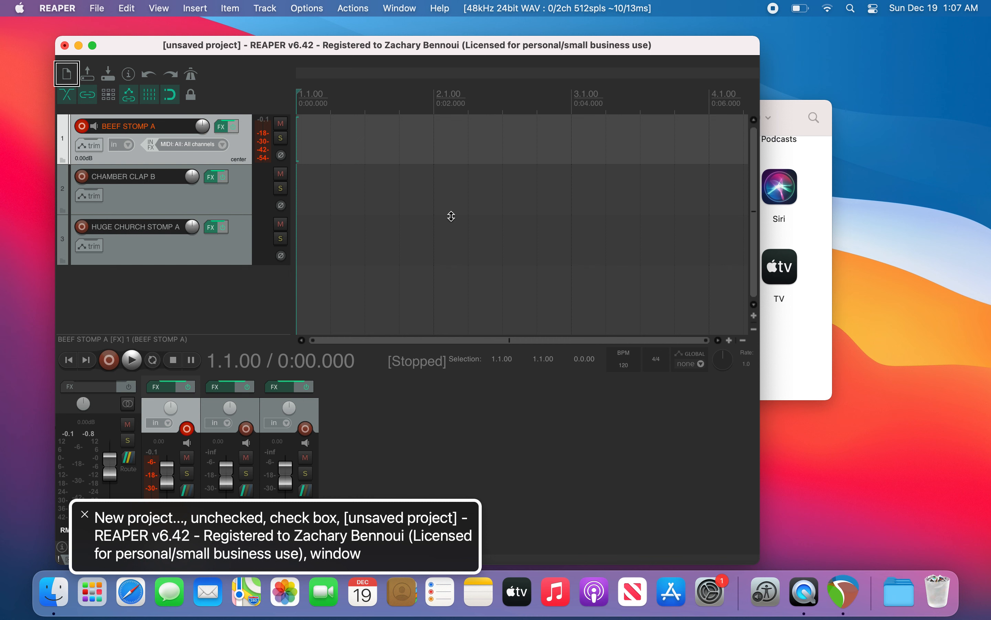
Step: Turn the metronome on, then start and stop playback to hear it
key(super+shift+m)
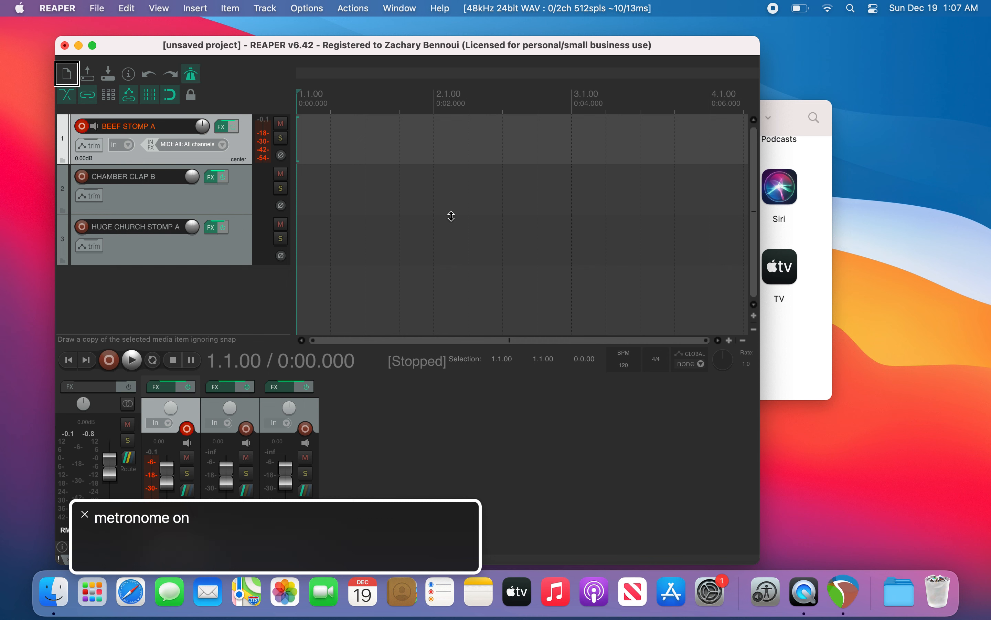
key(space)
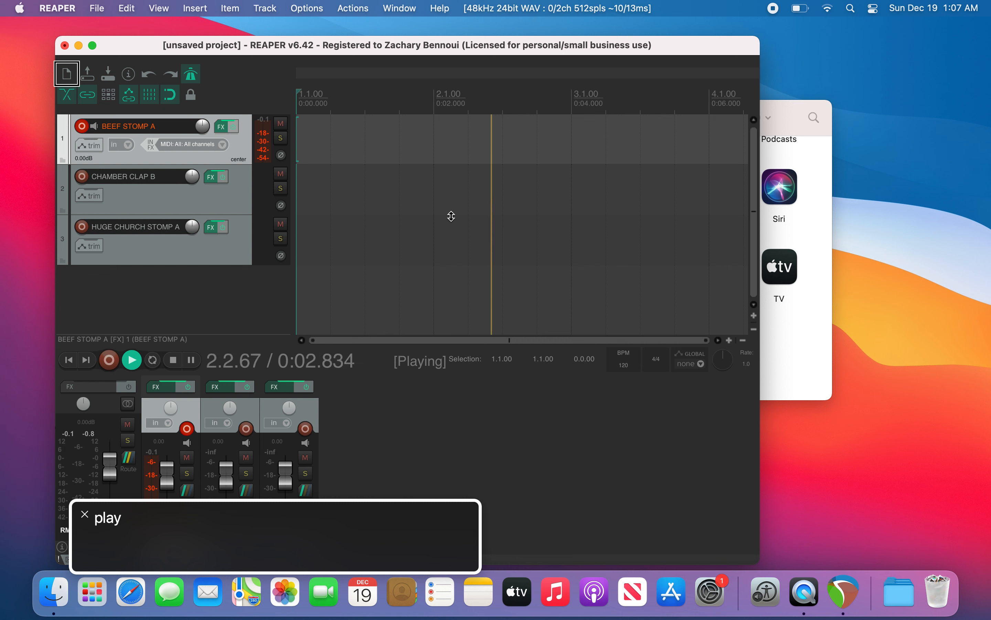
key(space)
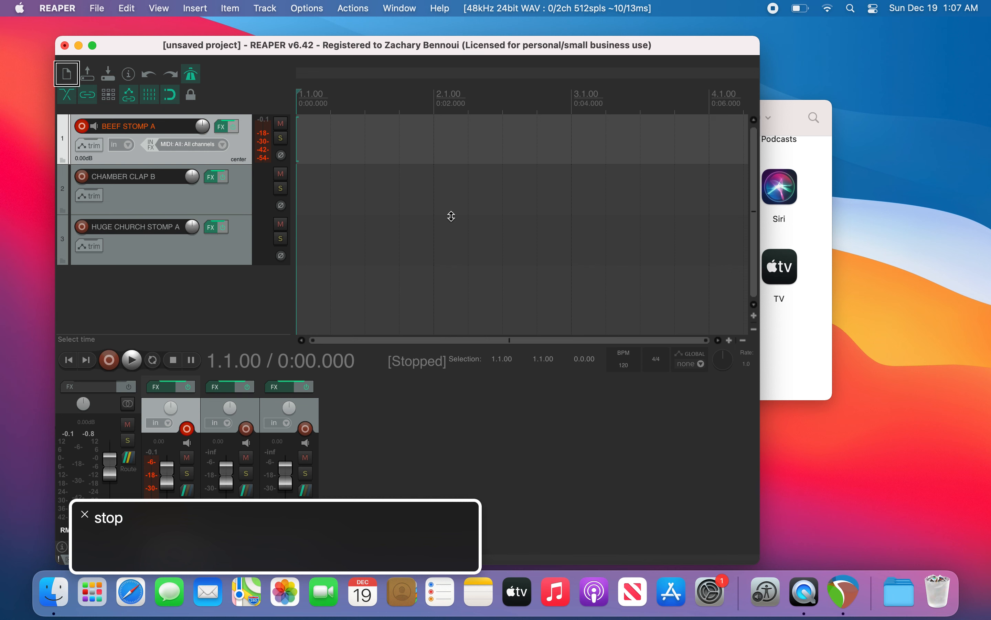
Step: Open the metronome and pre-roll settings and enable Count-in before recording
key(alt+shift+m)
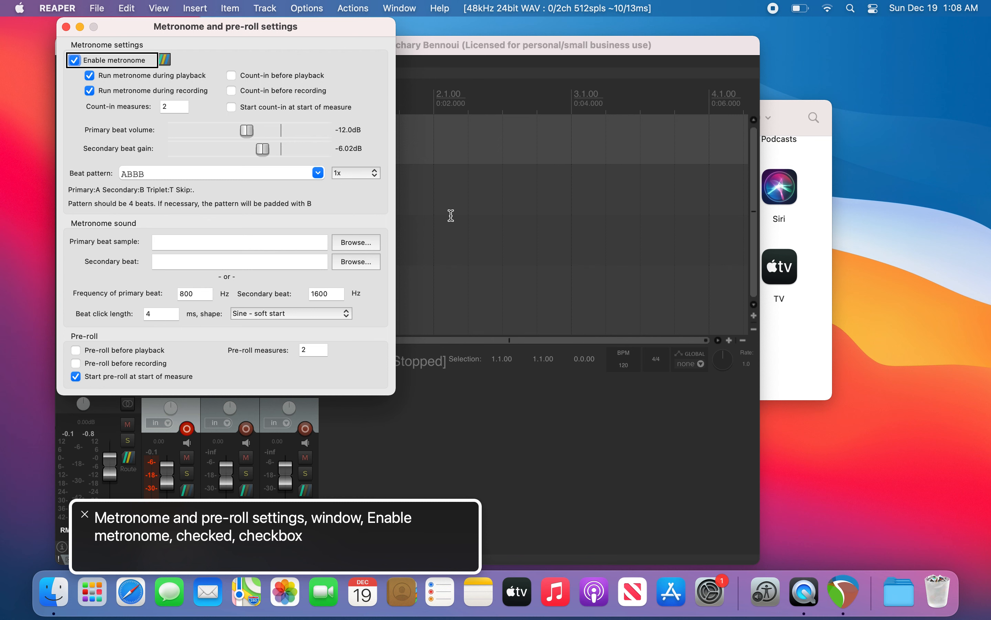
key(ctrl+alt+Right)
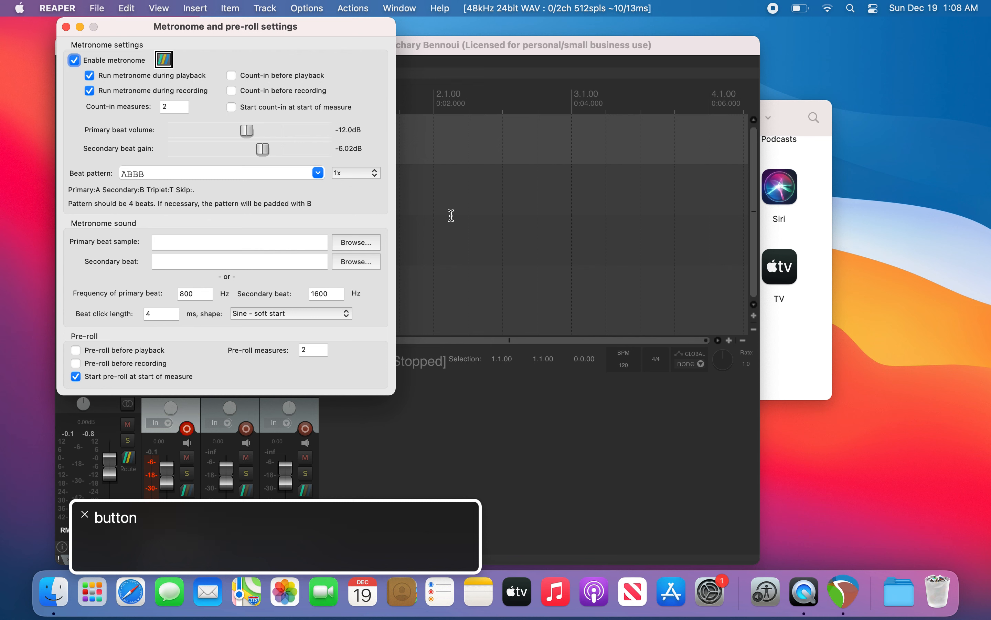
key(ctrl+alt+Right)
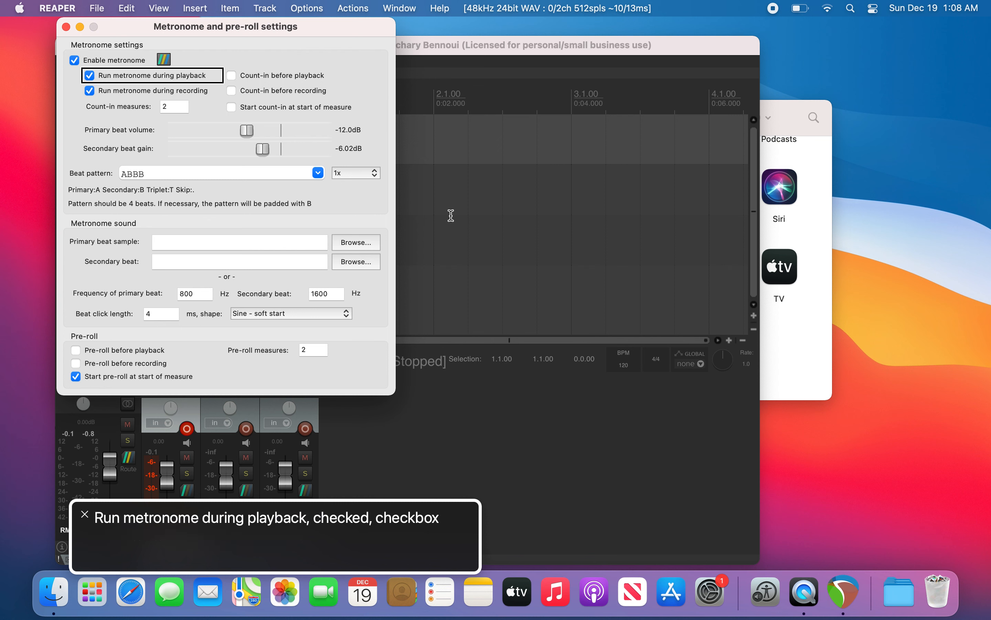
key(ctrl+alt+Right)
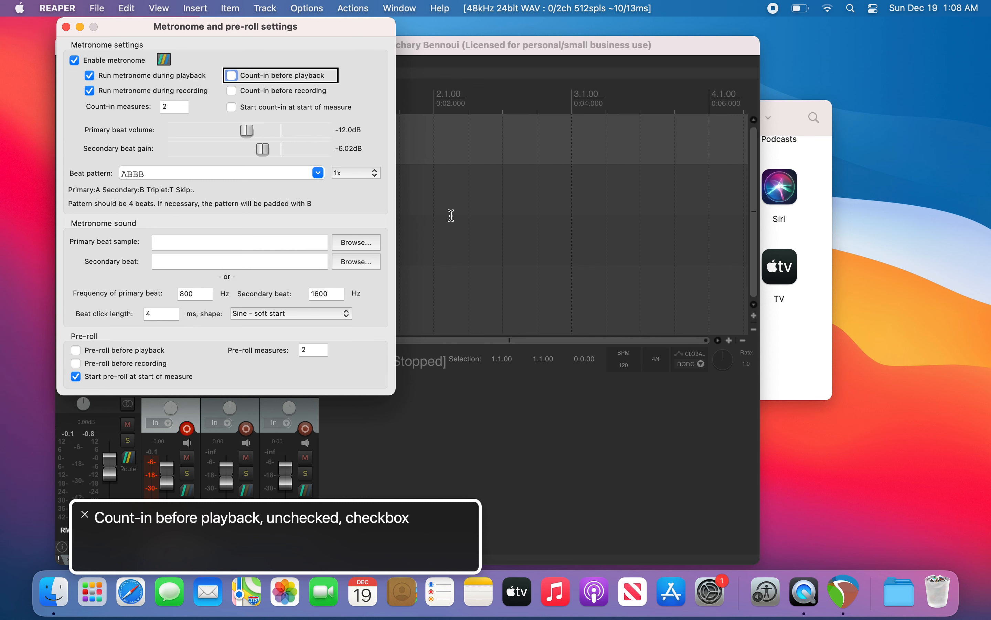
key(ctrl+alt+Right)
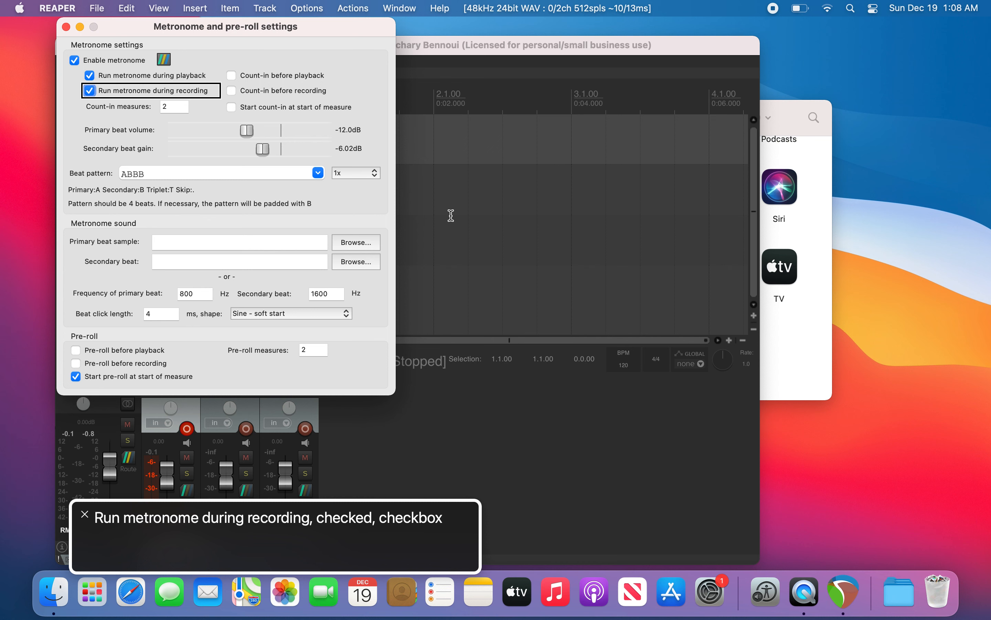
key(ctrl+alt+Right)
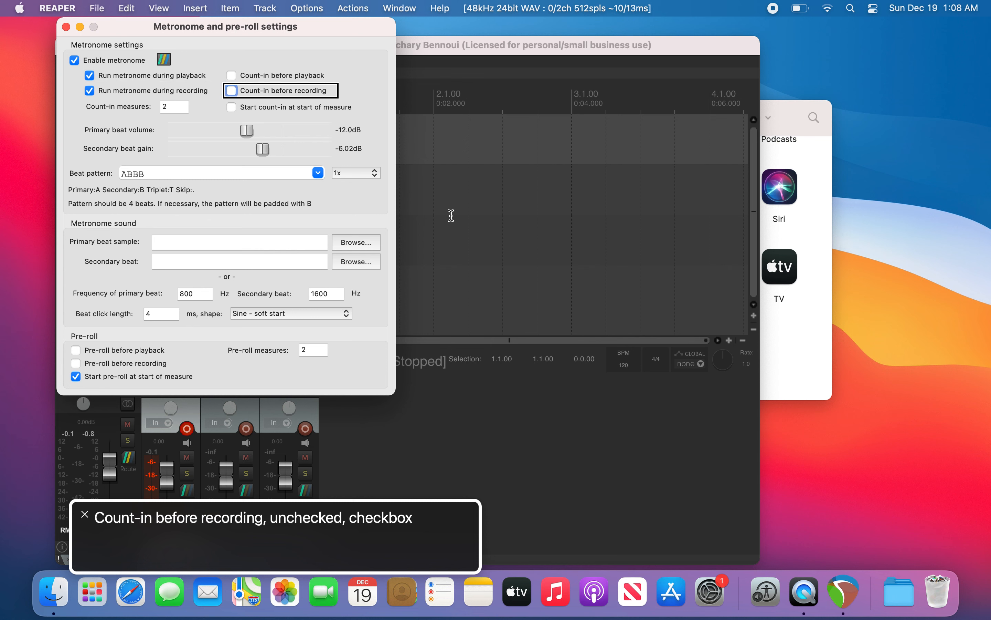
key(ctrl+alt+space)
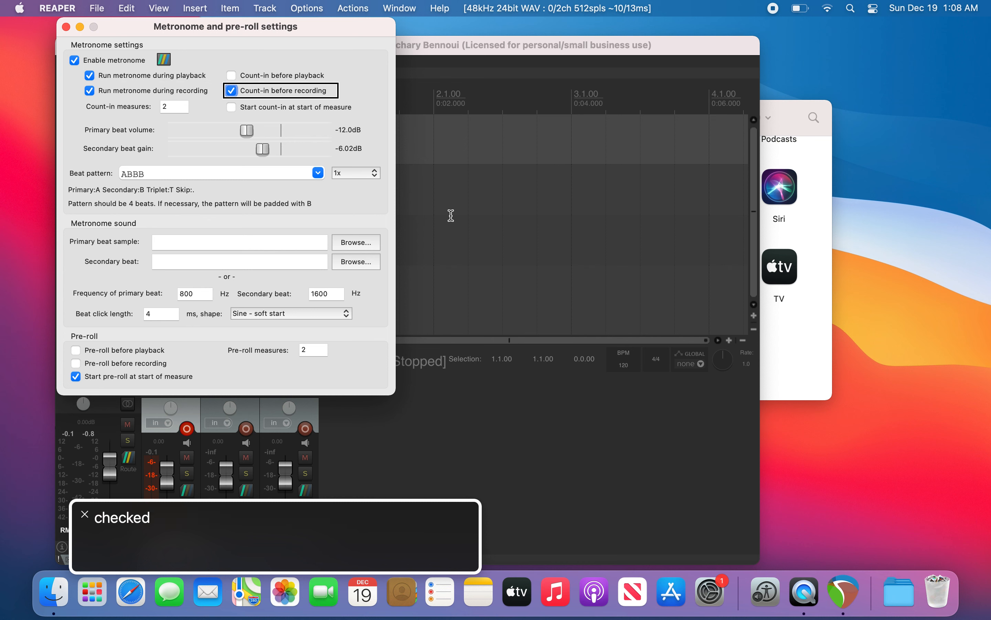
Step: Set the count-in measures to 1 and close the metronome settings
key(ctrl+alt+Right)
key(ctrl+alt+Right)
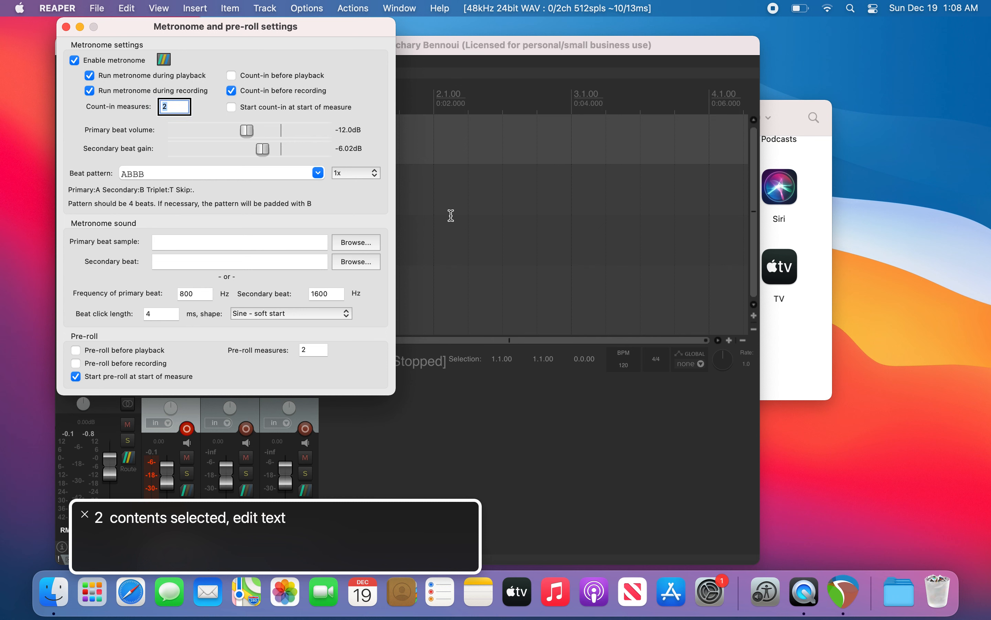
key(BackSpace)
text(1)
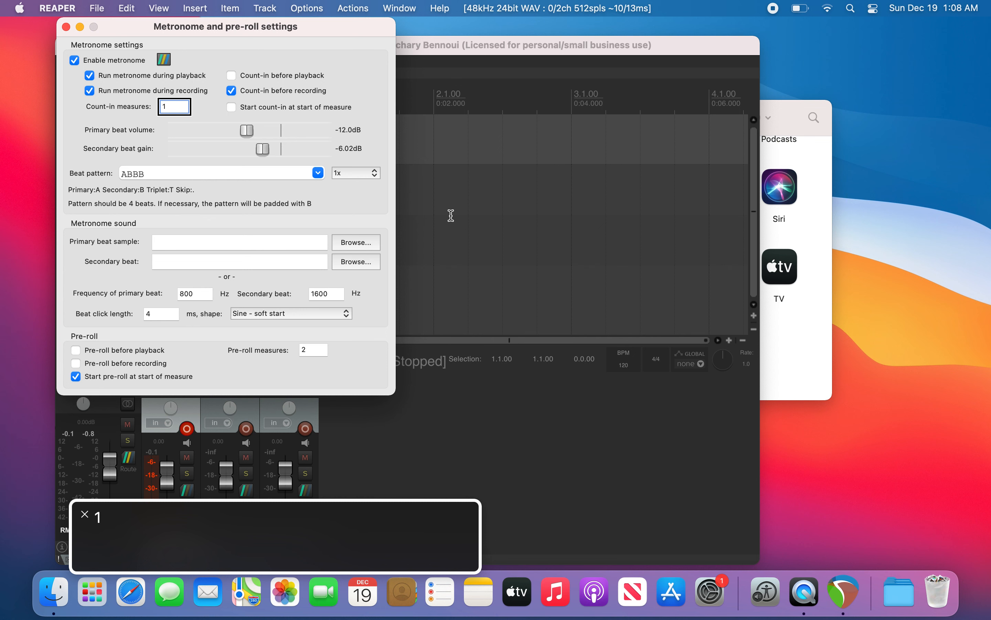
key(ctrl+alt+Right)
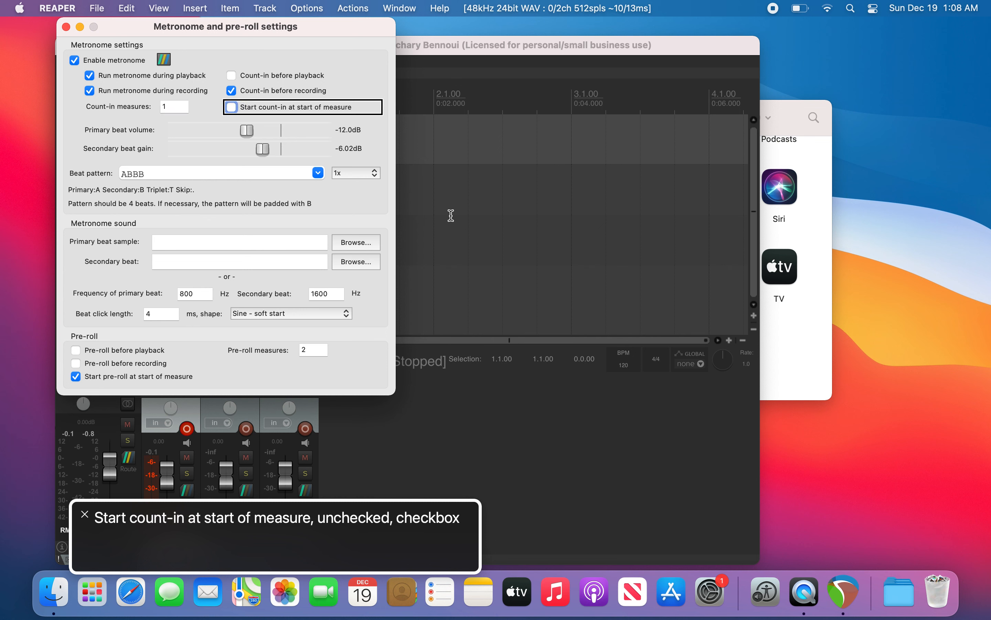
key(ctrl+alt+shift+Up)
key(ctrl+alt+Right)
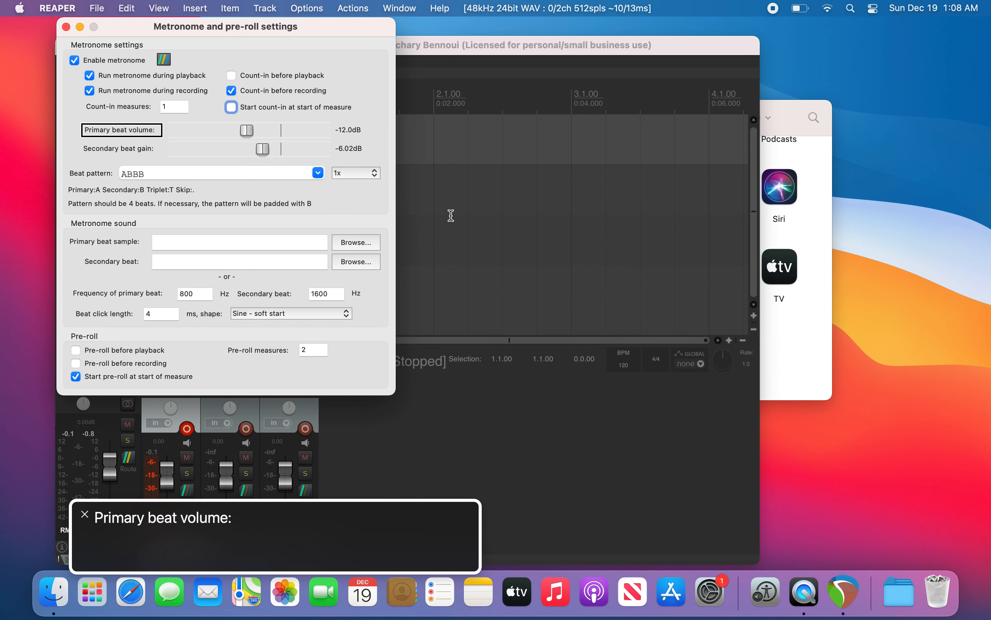
key(Escape)
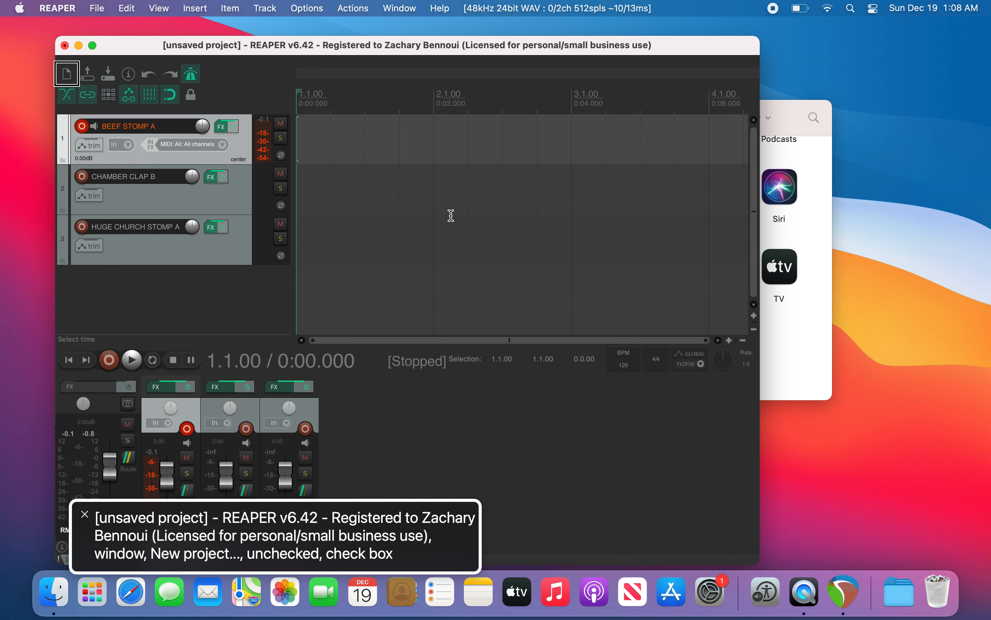
Step: Lower the project tempo to 100 BPM
key(alt+minus)
key(alt+minus)
key(alt+minus)
key(alt+minus)
key(alt+minus)
key(alt+minus)
key(alt+minus)
key(alt+minus)
key(alt+minus)
key(alt+minus)
key(alt+minus)
key(alt+minus)
key(alt+minus)
key(alt+minus)
key(alt+minus)
key(alt+minus)
key(alt+minus)
key(alt+minus)
key(alt+minus)
key(alt+minus)
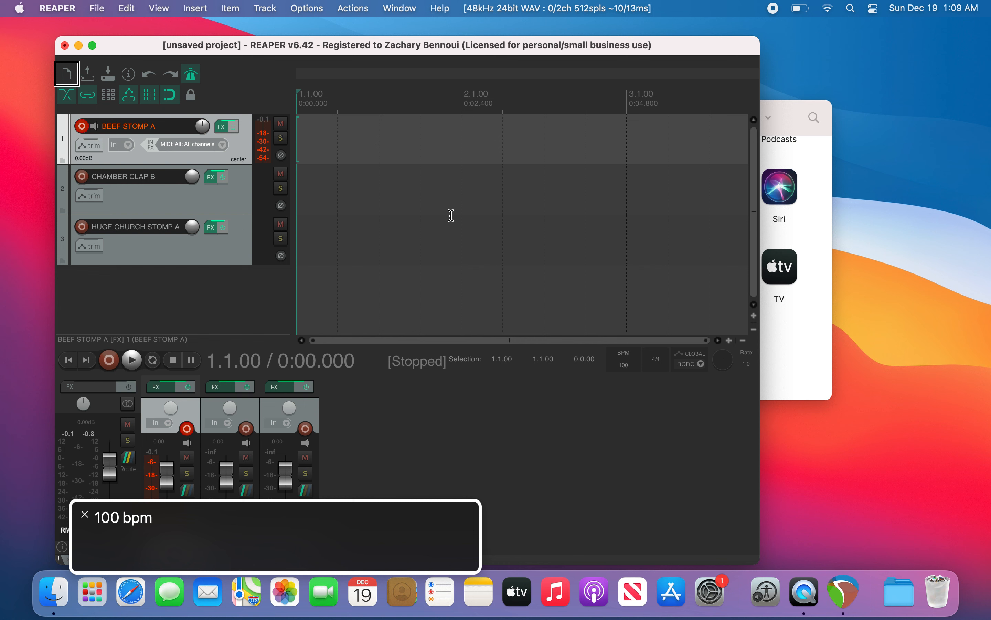
Step: Record a MIDI take on BEEF STOMP A by playing notes on the Virtual MIDI keyboard, then save all recorded files
key(super+r)
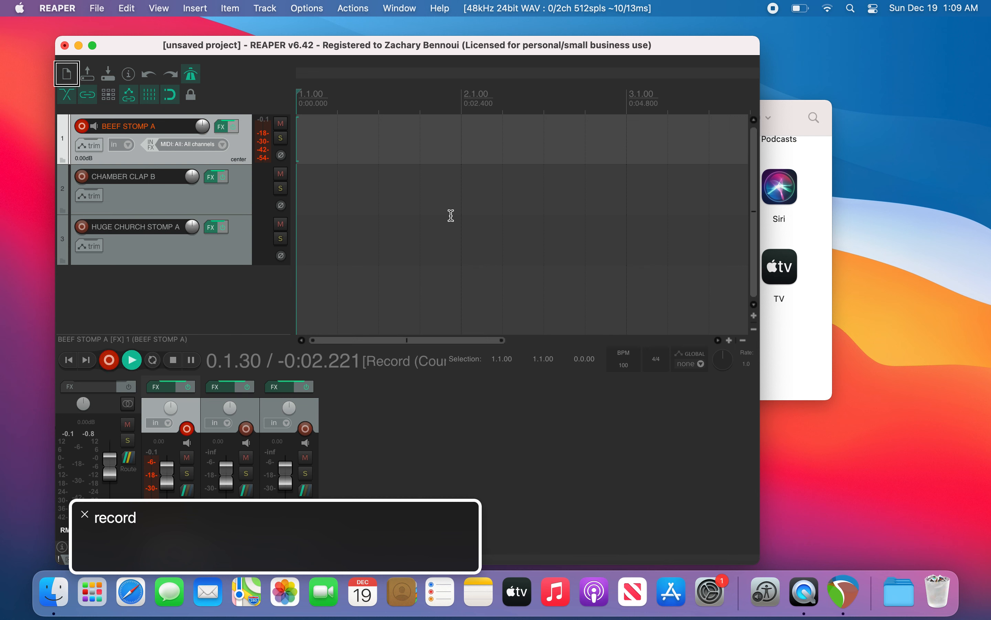
key(alt+b)
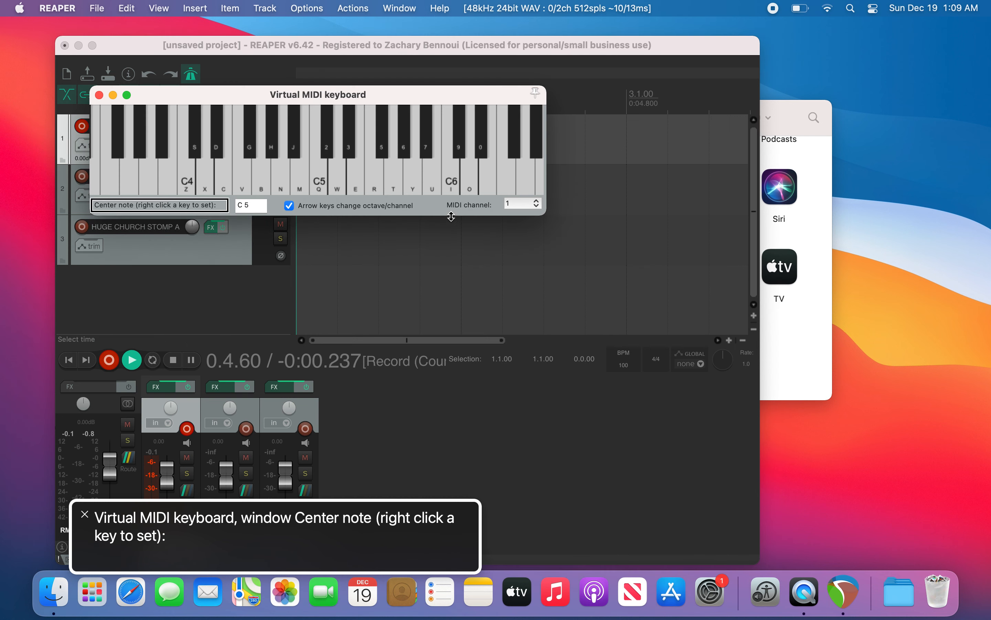
key(d)
key(d)
key(c)
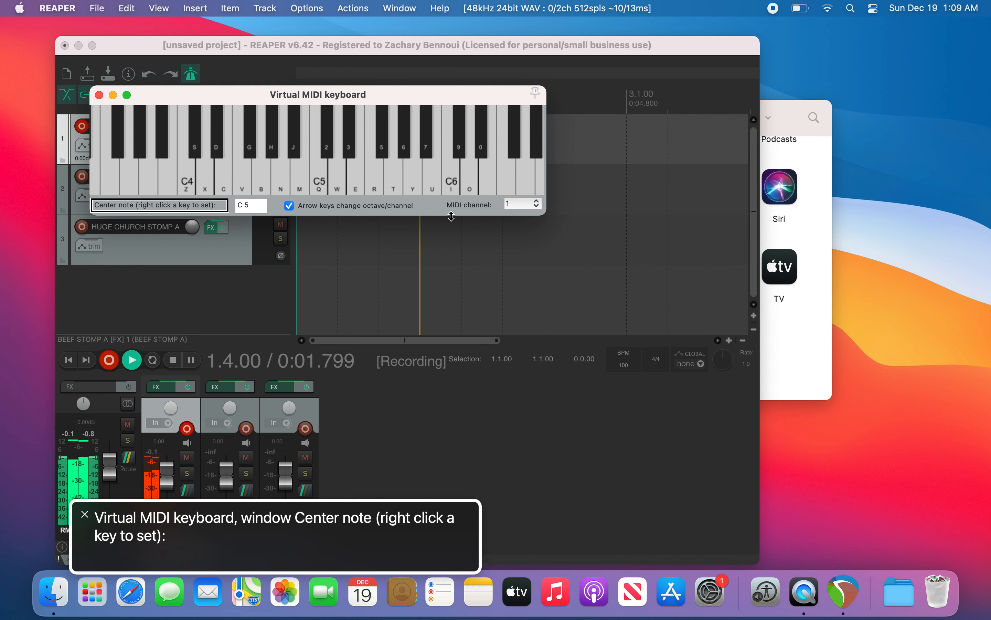
key(c)
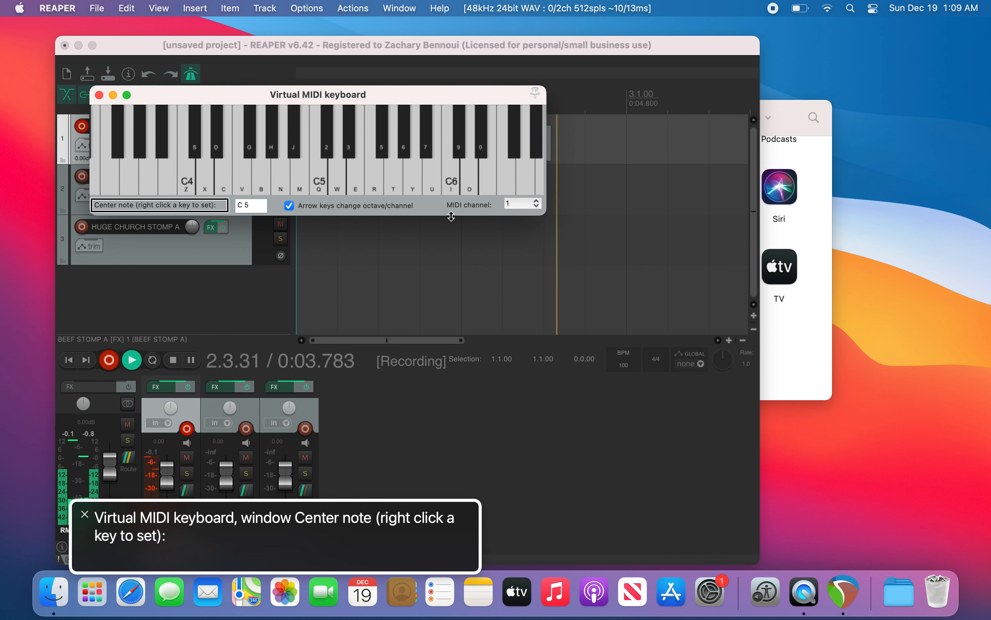
key(space)
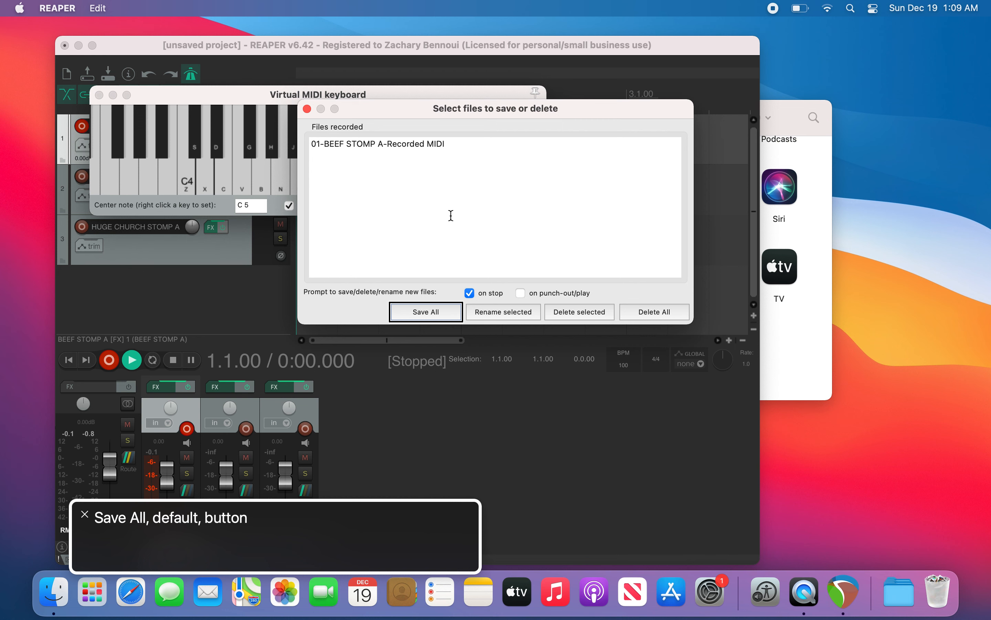
key(Return)
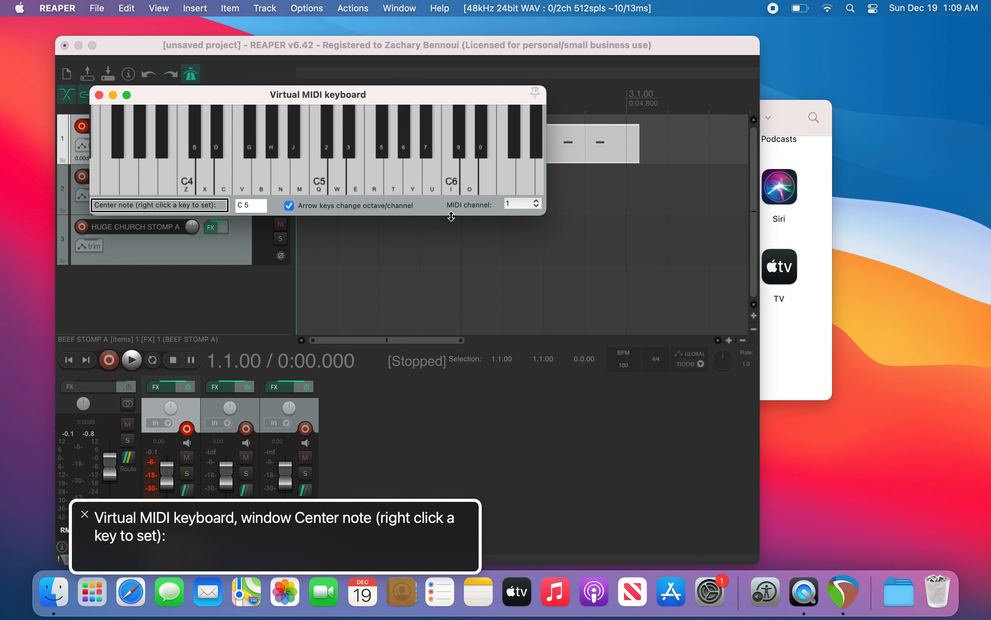
Step: Close the Virtual MIDI keyboard and play back the recorded take
key(Escape)
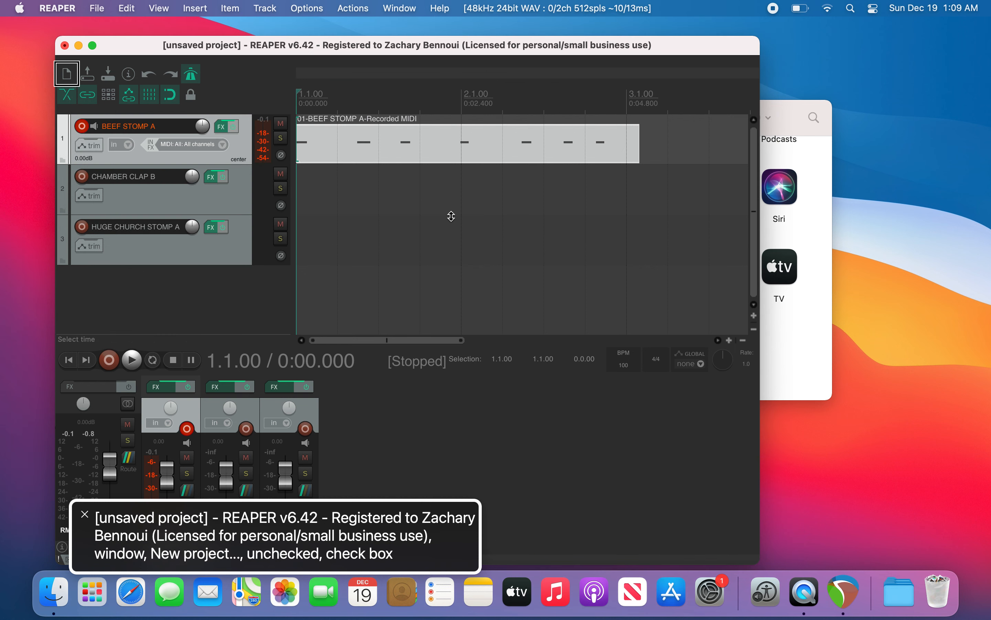
key(space)
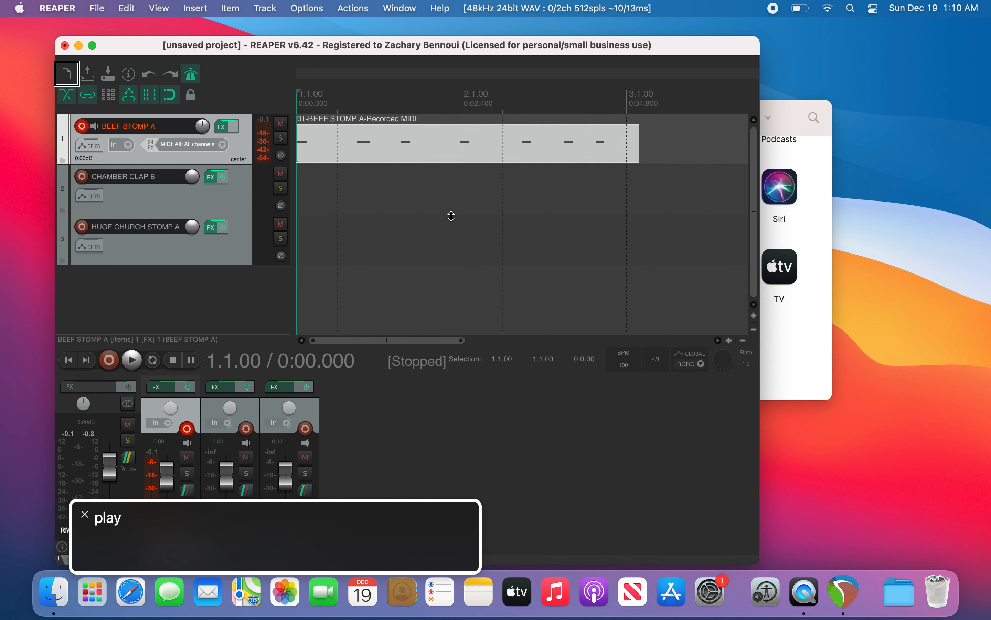
Step: Open the recorded BEEF STOMP A take in the MIDI editor and move the edit cursor by beats and measures
key(alt+super+e)
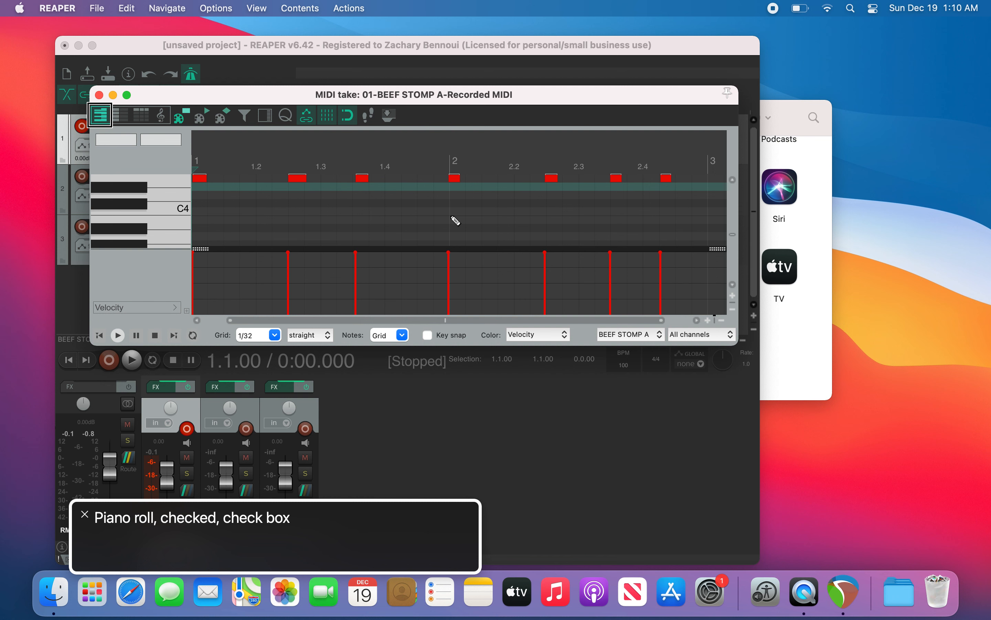
key(Left+Right)
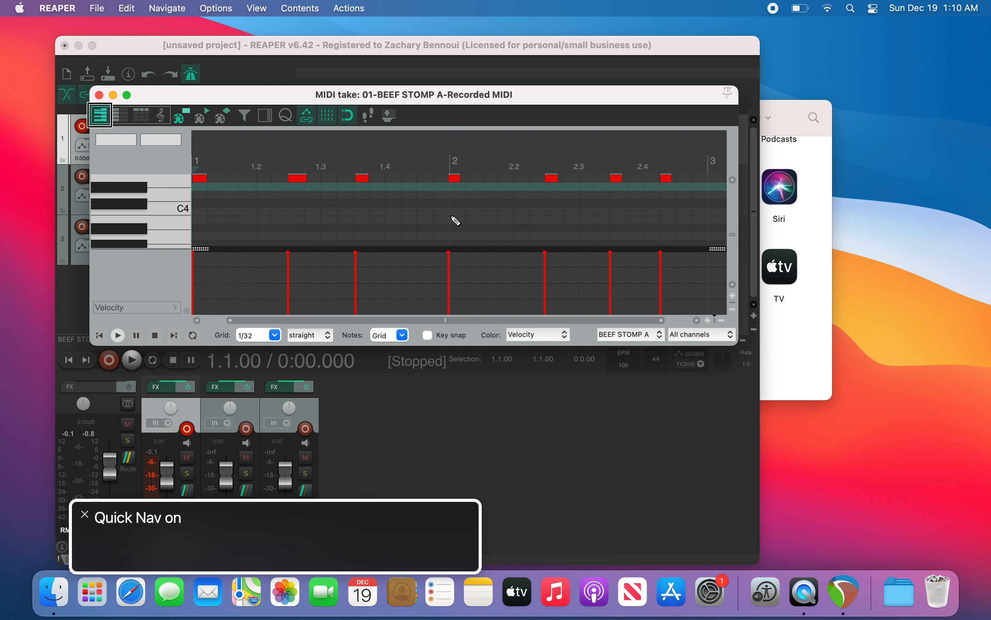
key(Left+Right)
key(Page_Down)
key(Page_Up)
key(super+Page_Down)
key(super+Page_Down)
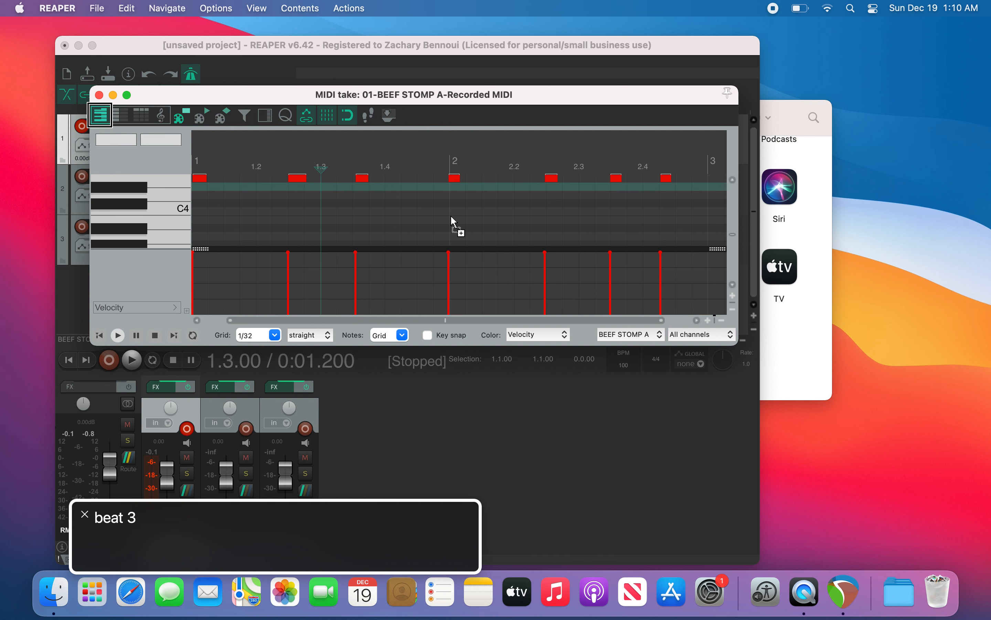
key(super+Page_Up)
key(super+Page_Up)
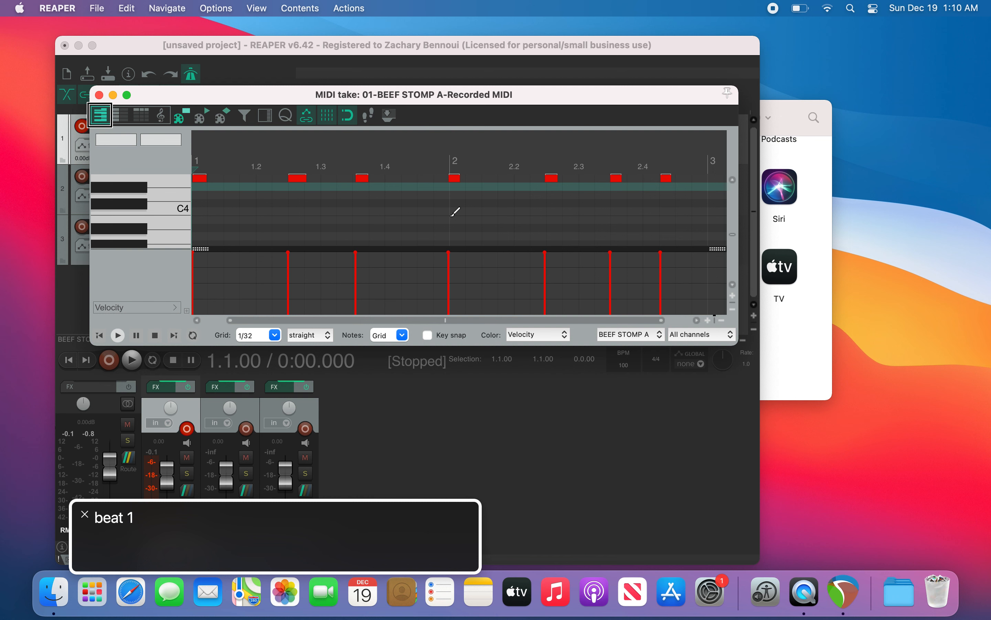
Step: Step the edit cursor through the grid and from note to note along the take
key(Right)
key(Right)
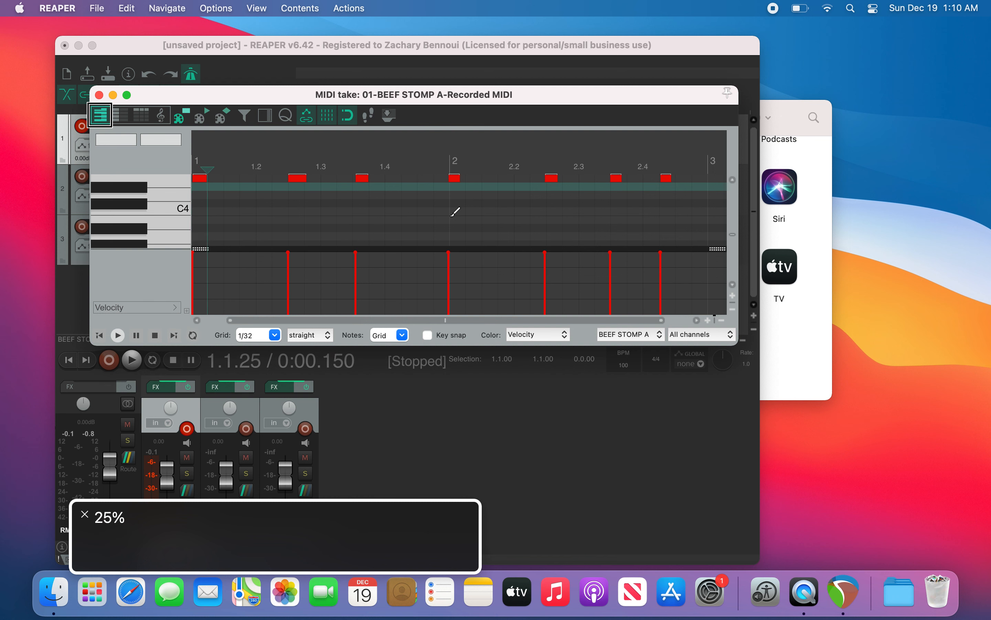
key(Right)
key(Right)
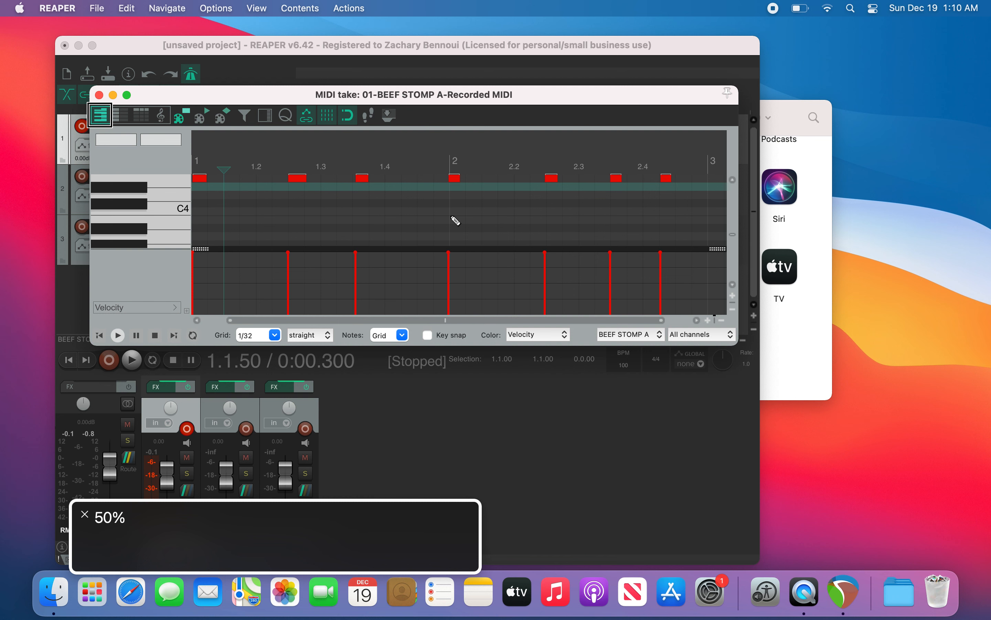
key(Home)
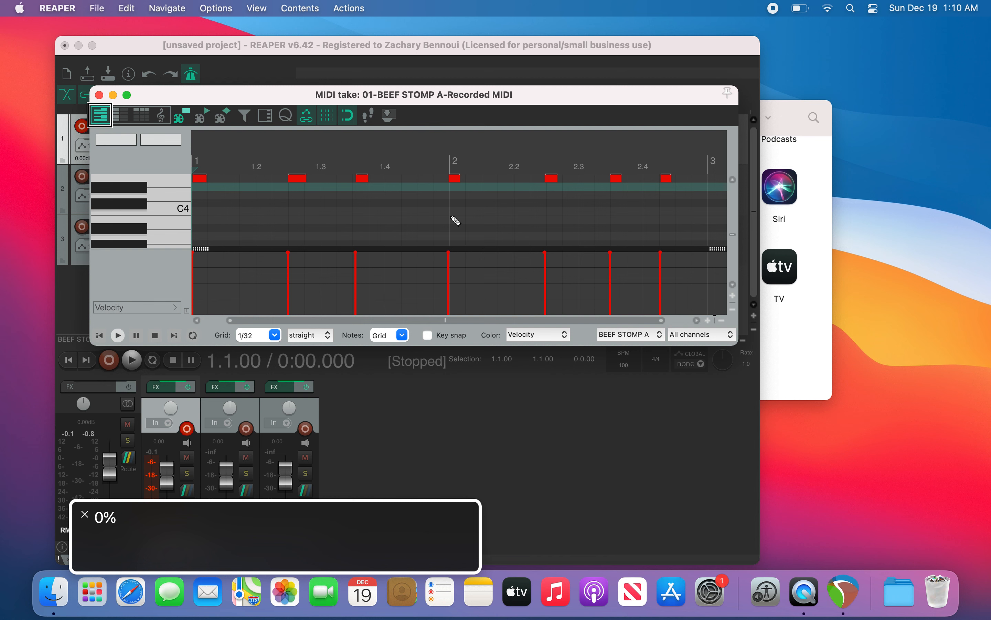
key(Right)
key(Right)
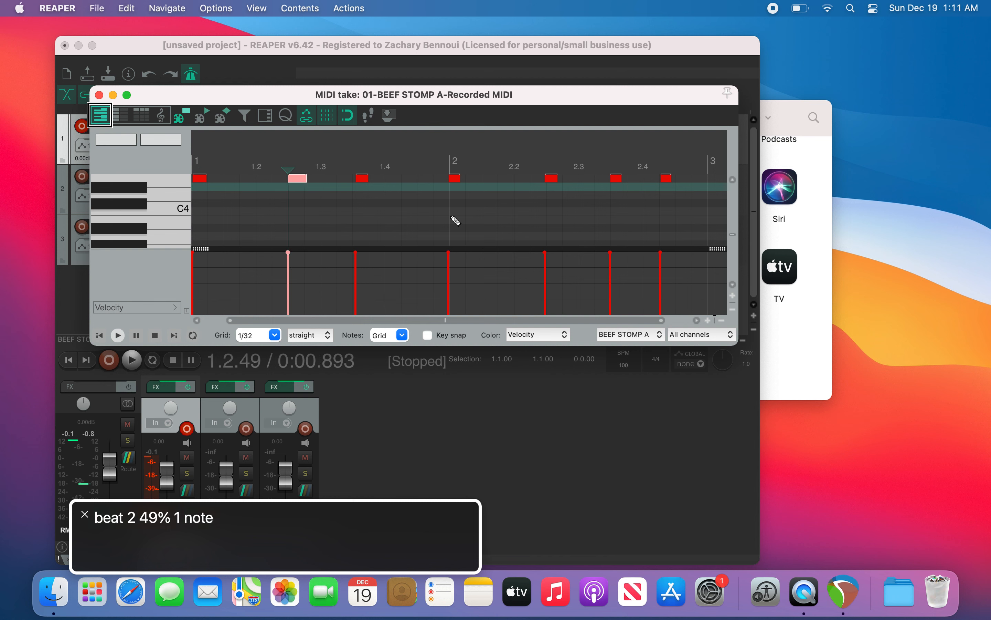
key(Right)
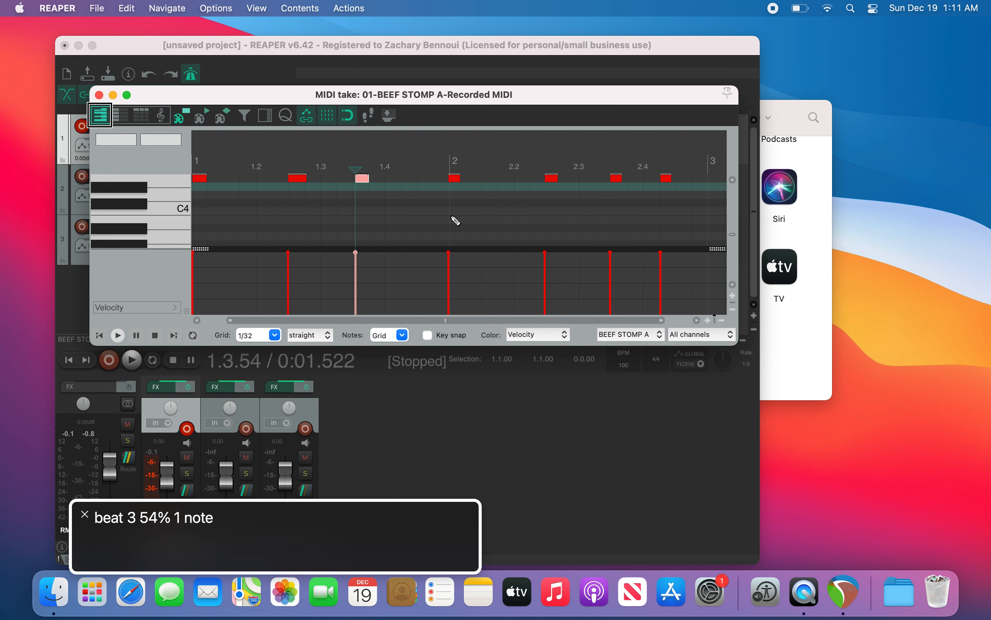
key(Left)
key(Left)
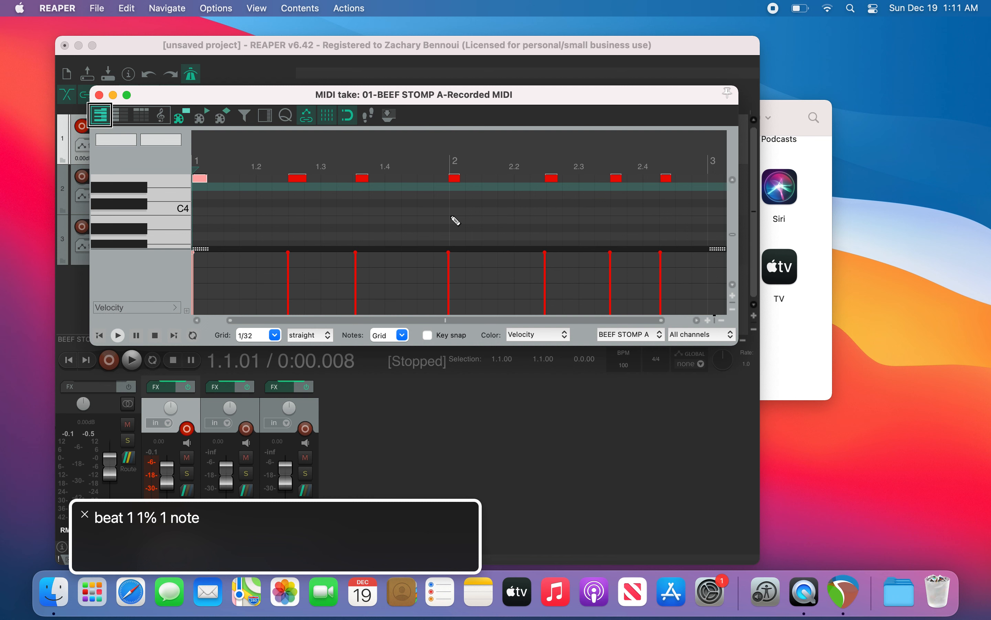
Step: Lower the first note's velocity down to 1, then raise it back up to 127
key(alt+Up)
key(alt+Down)
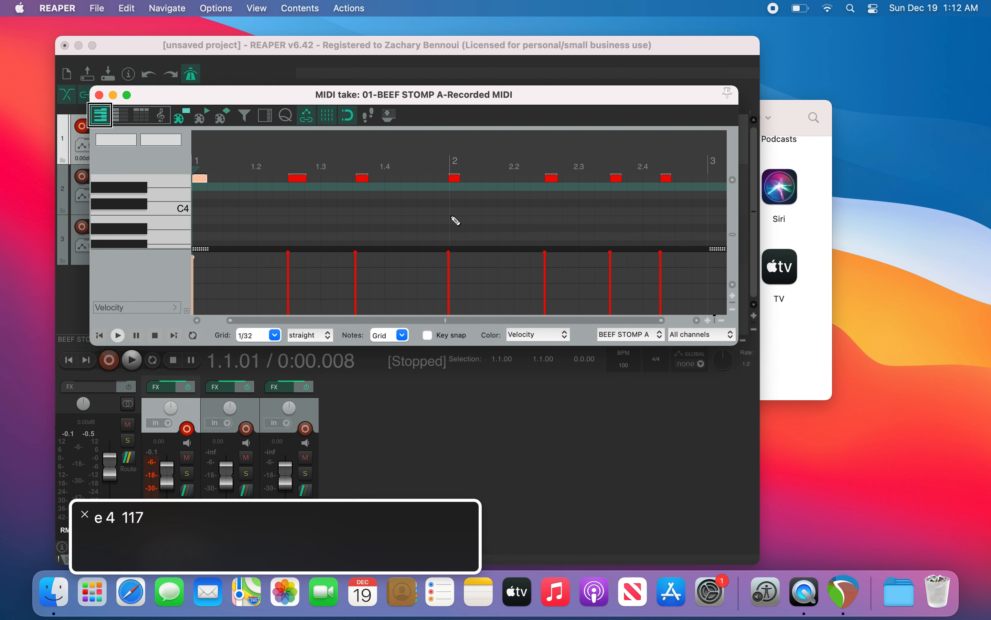
key(alt+Down)
key(alt+Down)
key(alt+Down)
key(alt+Down)
key(alt+Down)
key(alt+Down)
key(alt+Down)
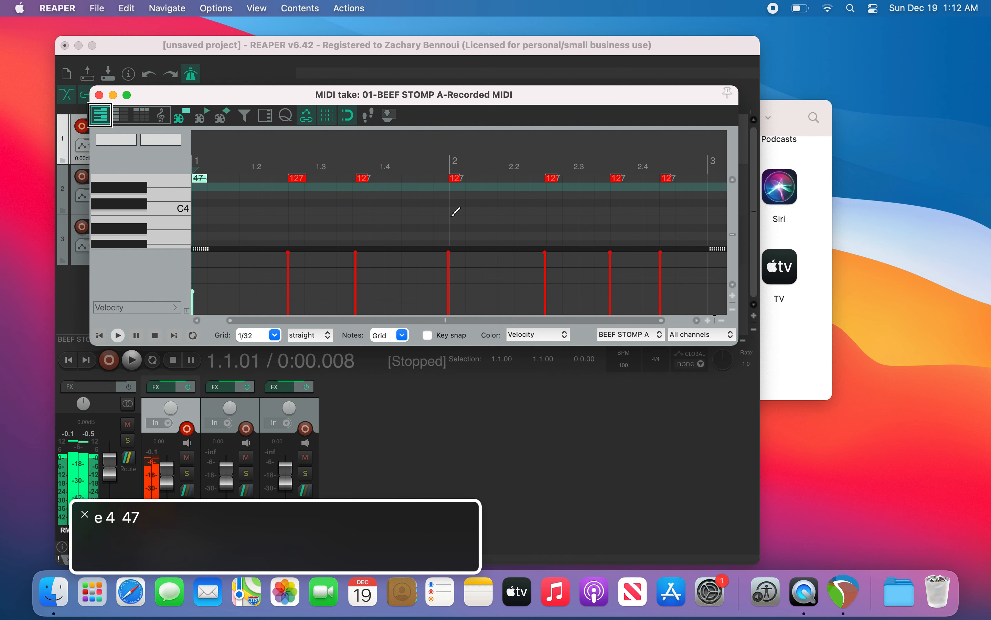
key(alt+Down)
key(alt+Down)
key(alt+Down)
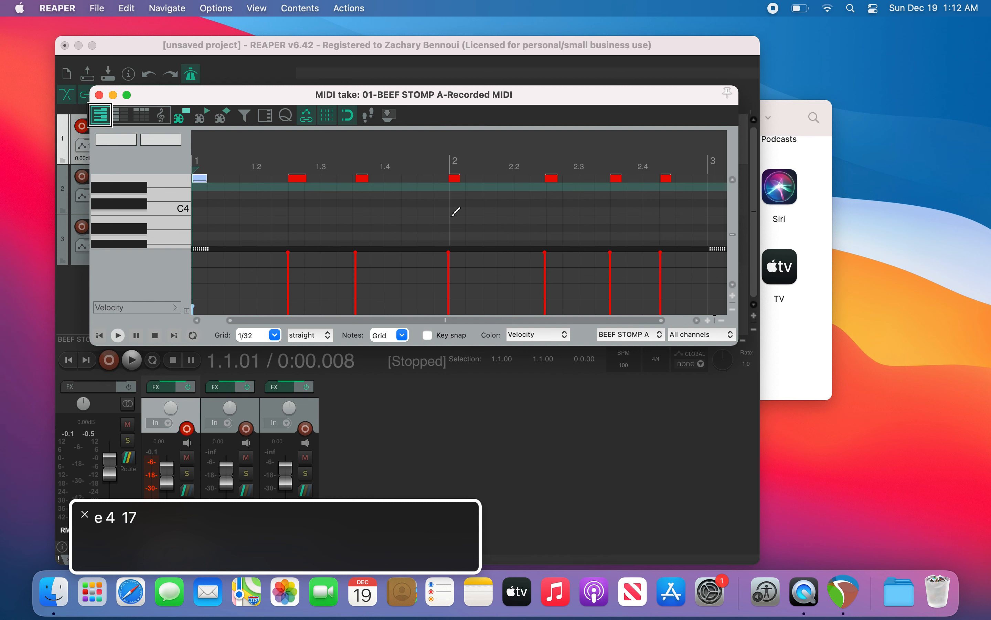
key(alt+Down)
key(alt+Down)
key(alt+shift+Up)
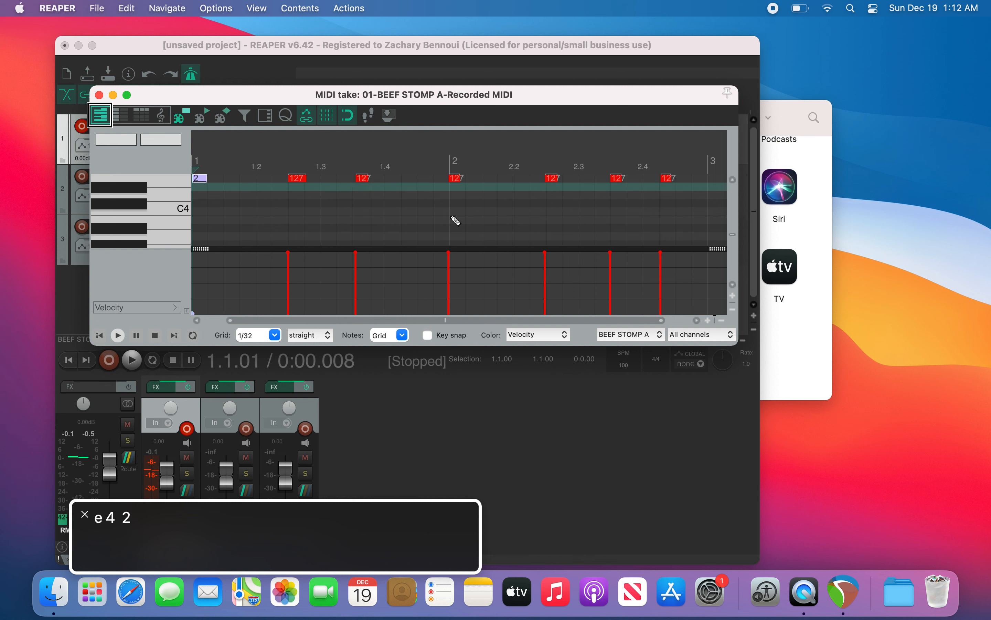
key(alt+shift+Down)
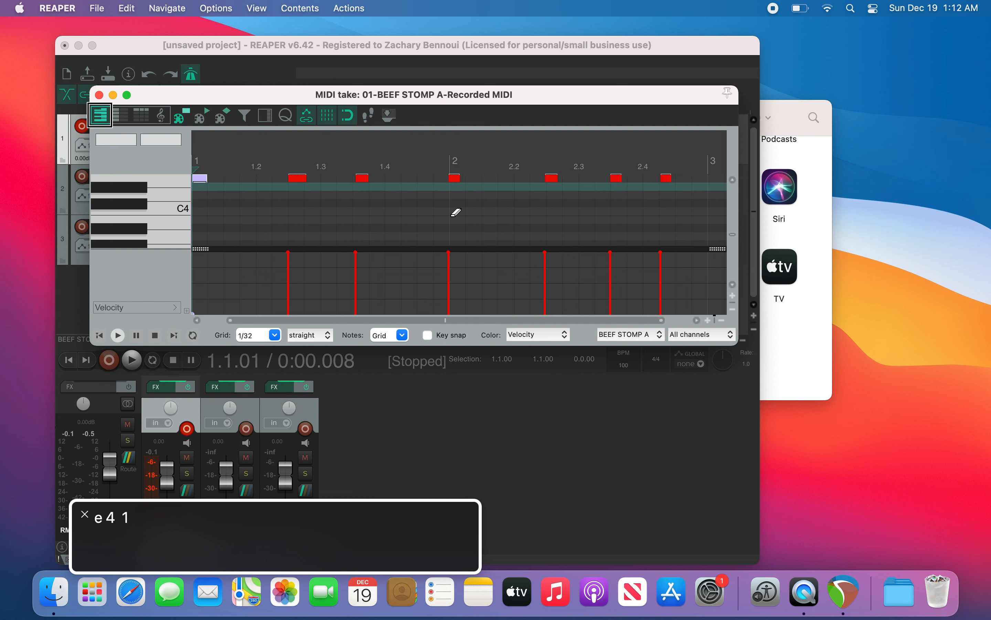
key(alt+Up)
key(alt+Up)
key(alt+Up)
key(alt+Up)
key(alt+Up)
key(alt+Up)
key(alt+Up)
key(alt+Up)
key(alt+Up)
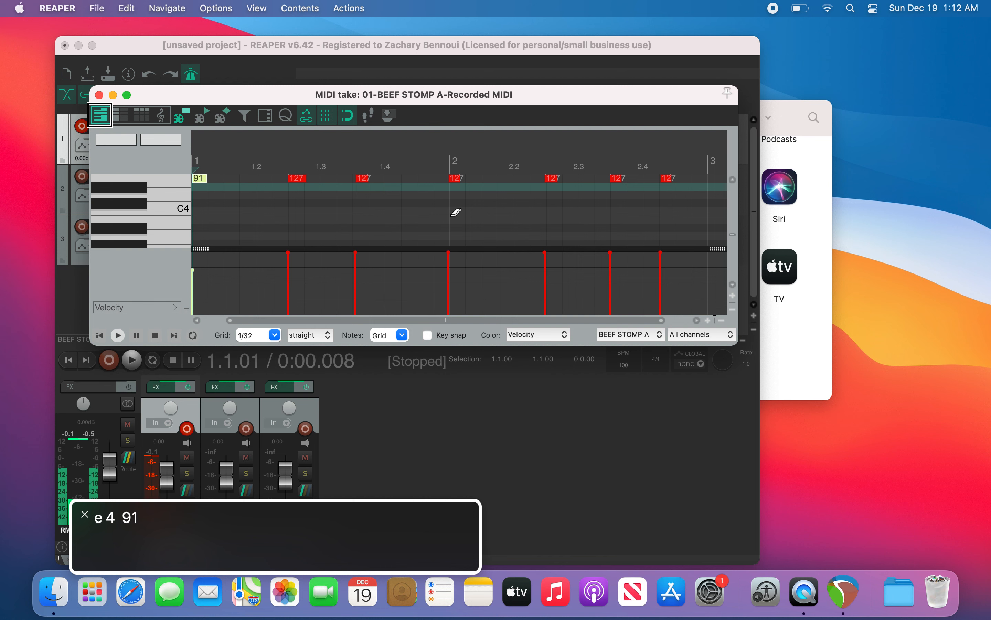
key(alt+Up)
key(alt+Up)
key(alt+Up)
key(alt+Up)
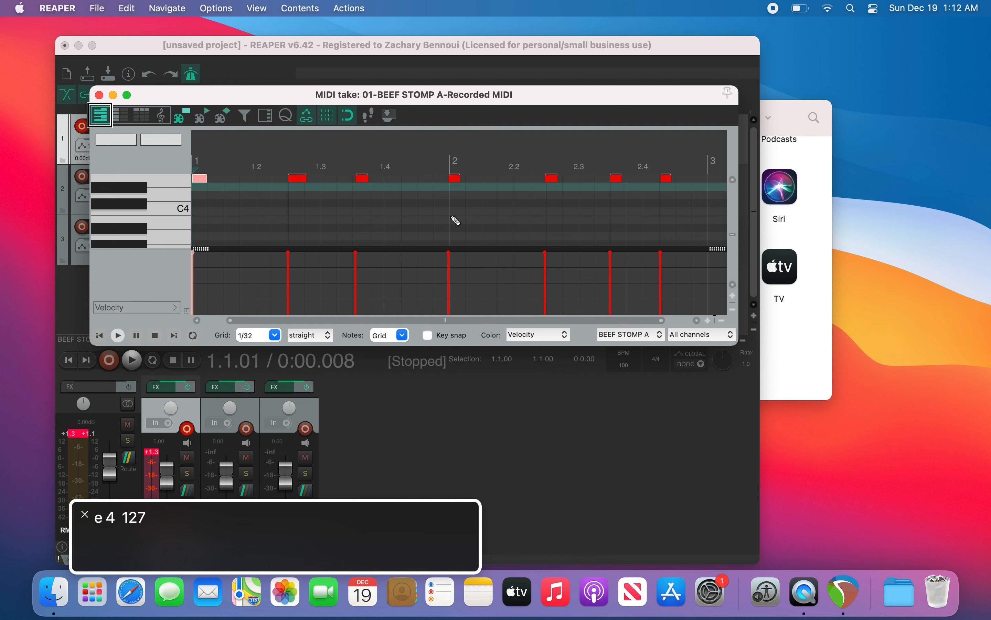
Step: Select the second note and set its velocity to 77
key(Right)
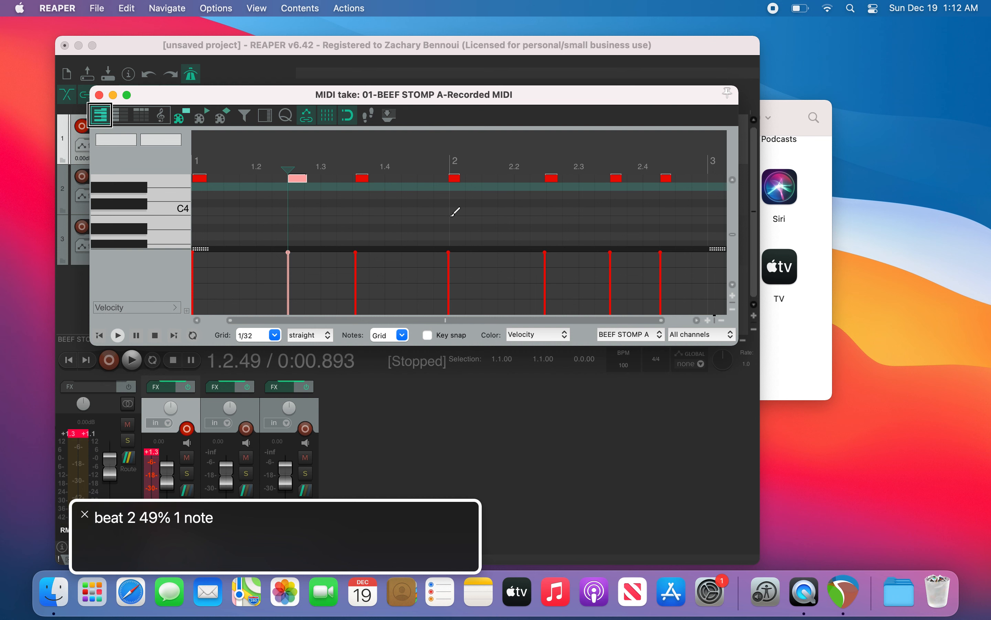
key(alt+Down)
key(alt+Down)
key(alt+Down)
key(alt+Down)
key(alt+Down)
key(alt+Down)
key(alt+Down)
key(alt+Down)
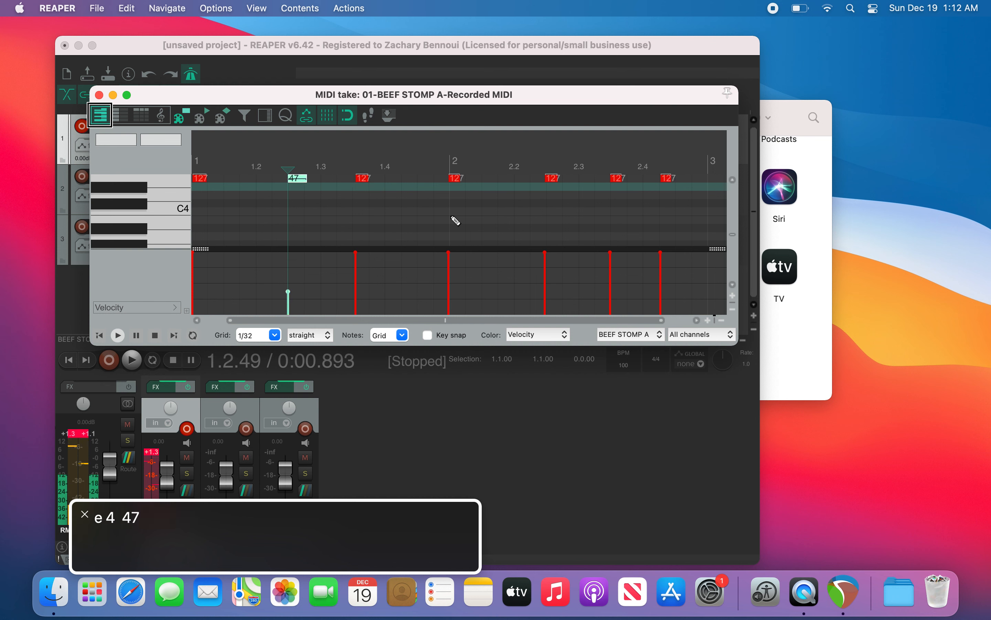
key(Left)
key(Right)
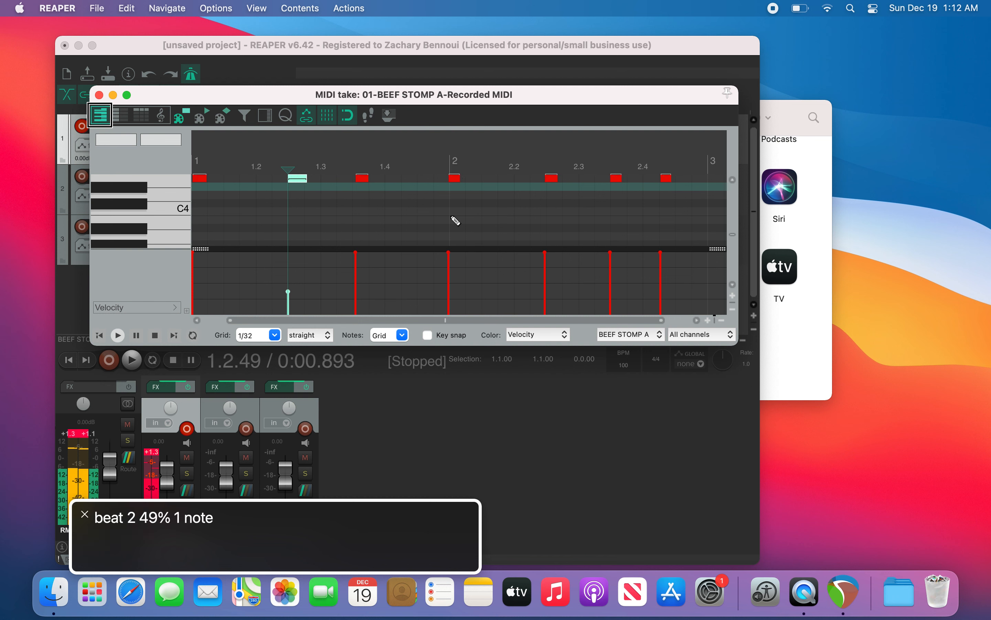
key(alt+Up)
key(alt+Up)
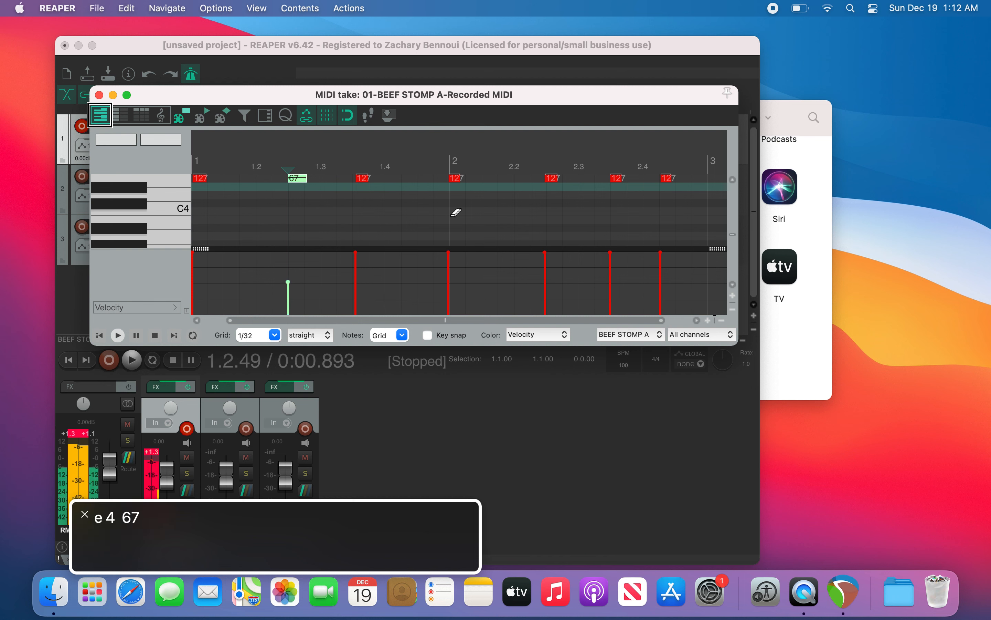
key(alt+Up)
Step: Select the third note and set its velocity to 27
key(Right)
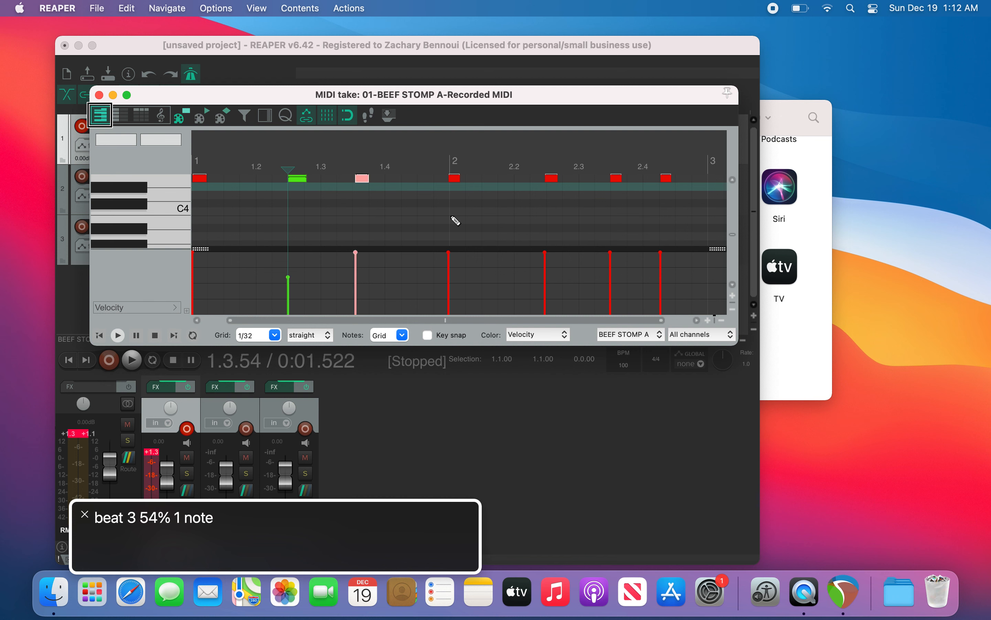
key(alt+Down)
key(alt+Down)
key(alt+Down)
key(alt+Down)
key(alt+Down)
key(alt+Down)
key(alt+Down)
key(alt+Down)
key(alt+Down)
key(alt+Down)
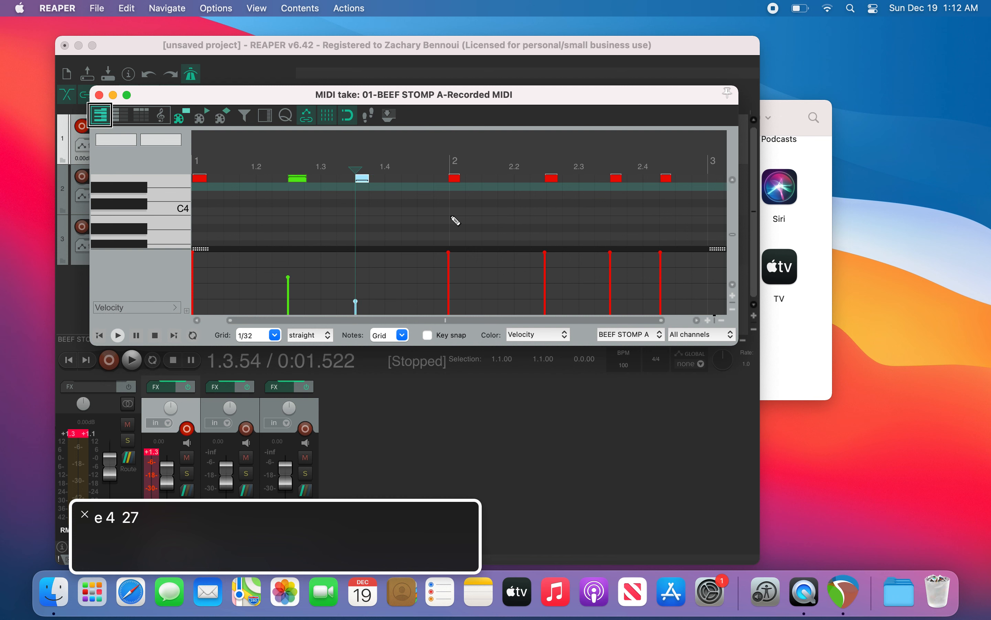
Step: Select the note just before bar 2 and set its velocity to 37
key(Right)
key(alt+Down)
key(alt+Down)
key(alt+Down)
key(alt+Down)
key(alt+Down)
key(alt+Down)
key(alt+Down)
key(alt+Down)
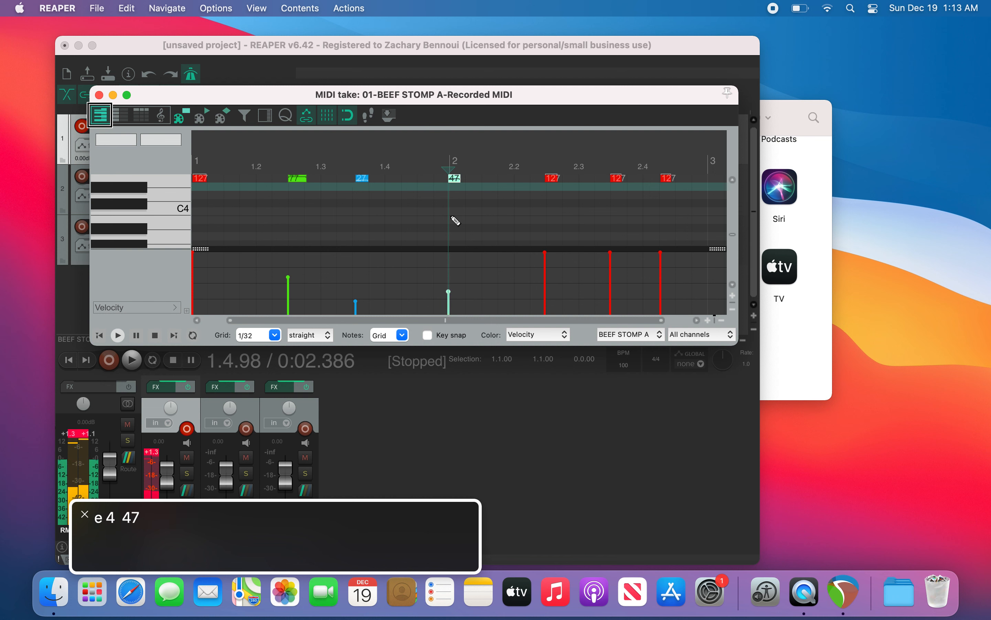
key(alt+Down)
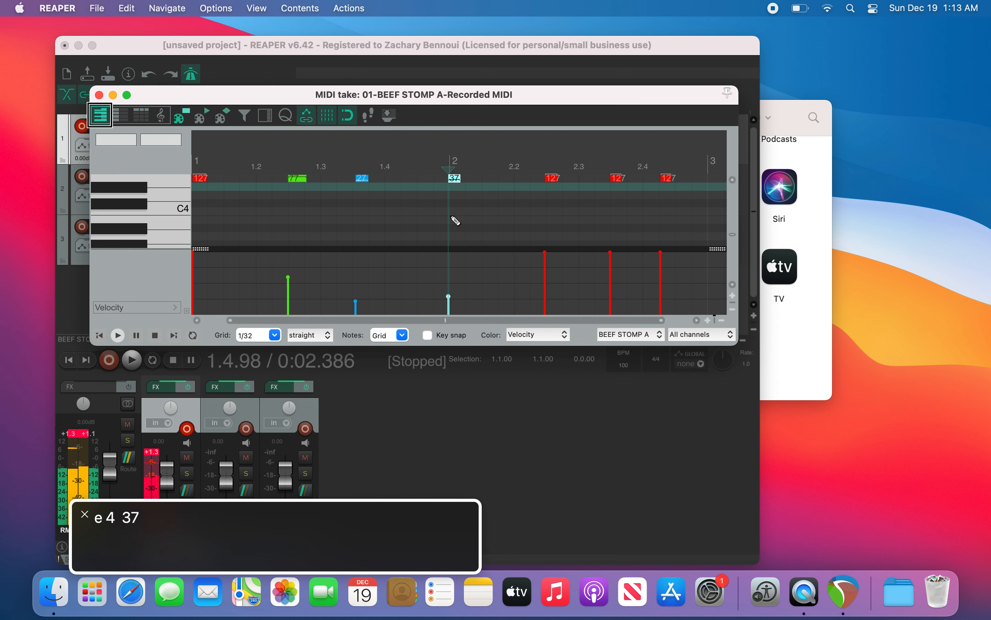
Step: Select the note on beat 3 of bar 2 and set its velocity to 97
key(Left)
key(Right)
key(Right)
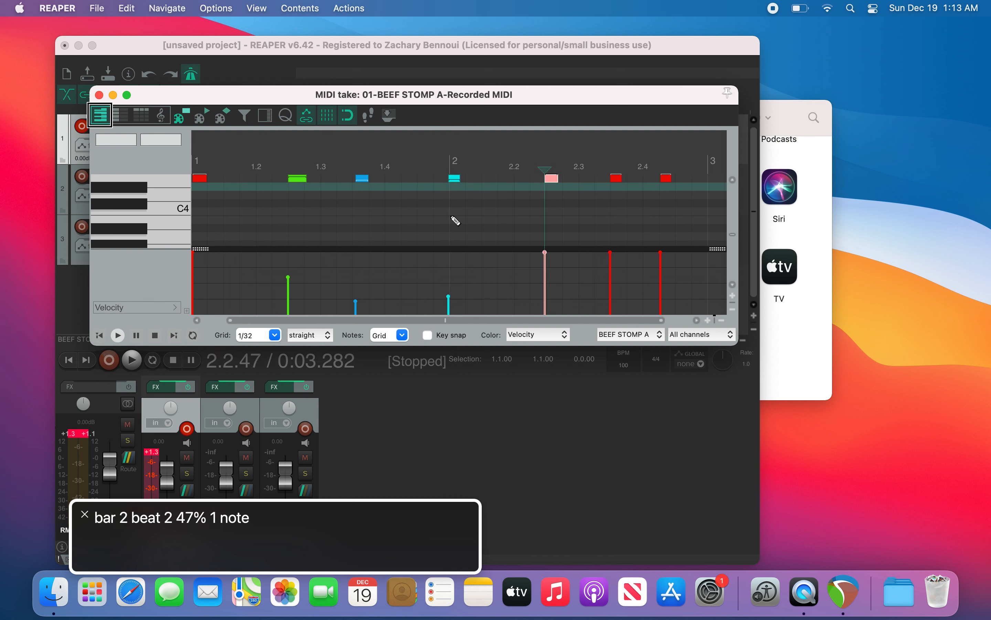
key(Right)
key(alt+Down)
key(alt+Down)
key(alt+Down)
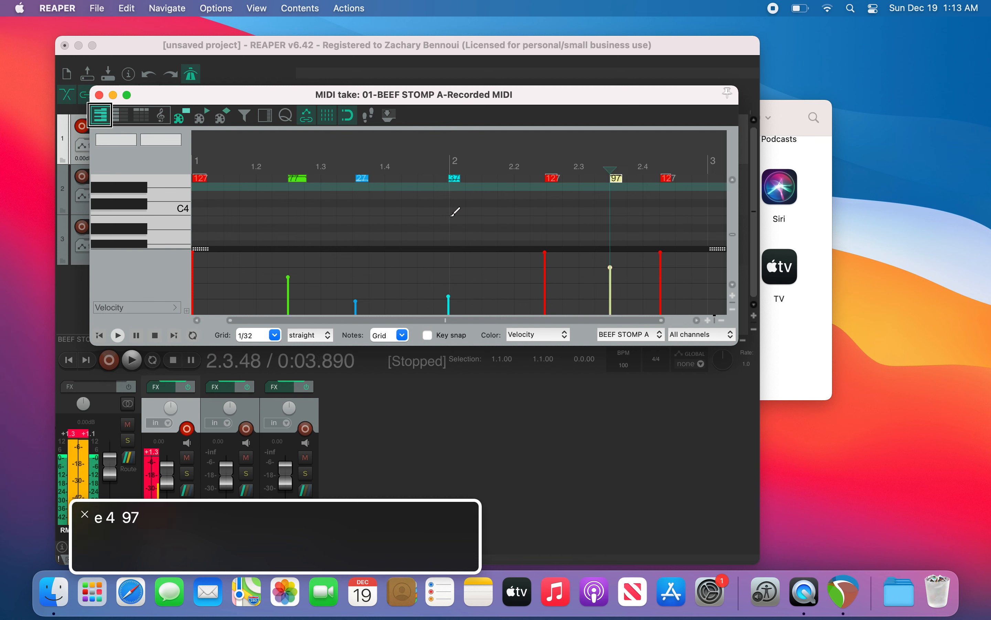
Step: Select the last note in bar 2 and lower its velocity
key(Right)
key(alt+Down)
key(alt+Down)
key(alt+Down)
key(alt+Down)
key(alt+Down)
key(alt+Down)
key(alt+Down)
key(alt+Down)
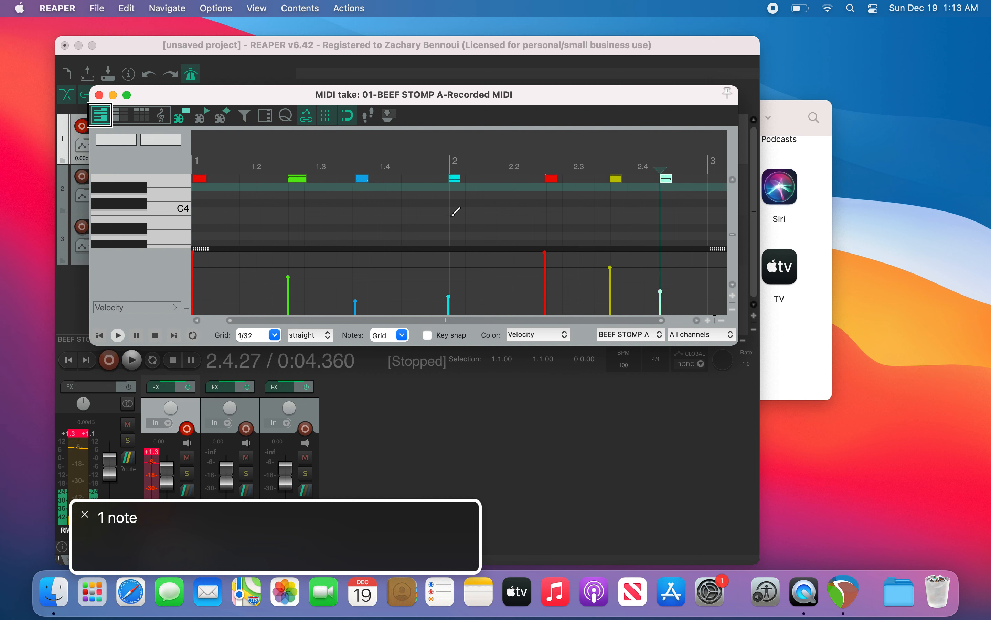
Step: Play the take from the start and step through the notes to review their velocities
key(Left)
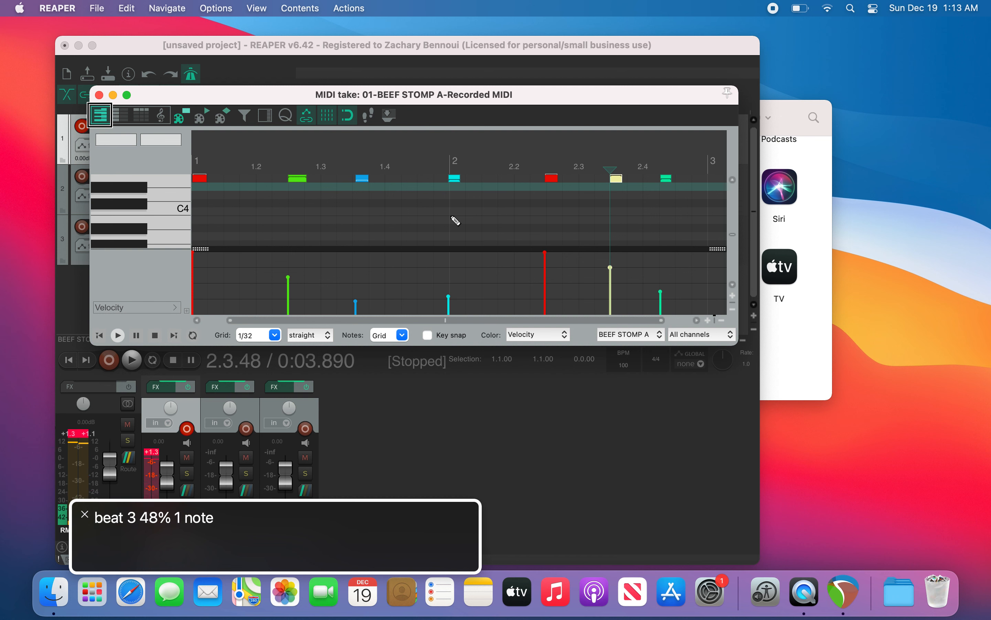
key(Home)
key(space)
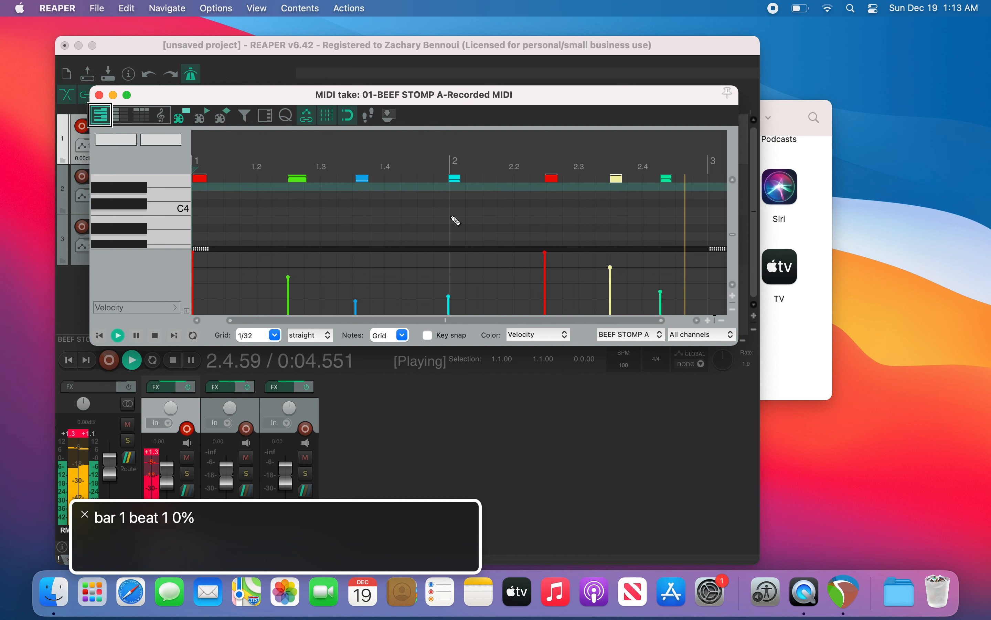
key(Right)
key(Right)
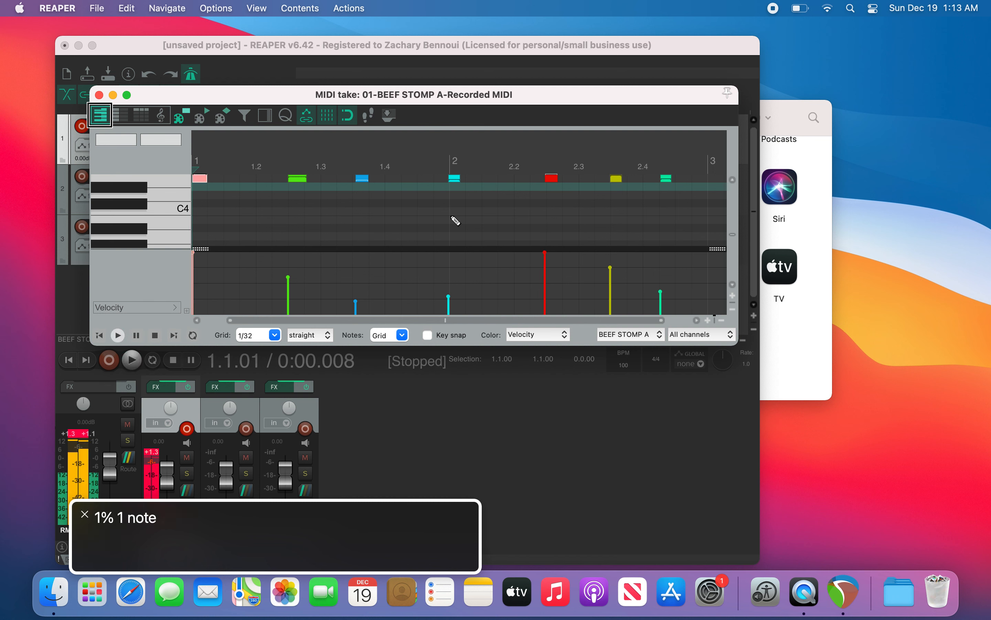
key(Right)
key(Right)
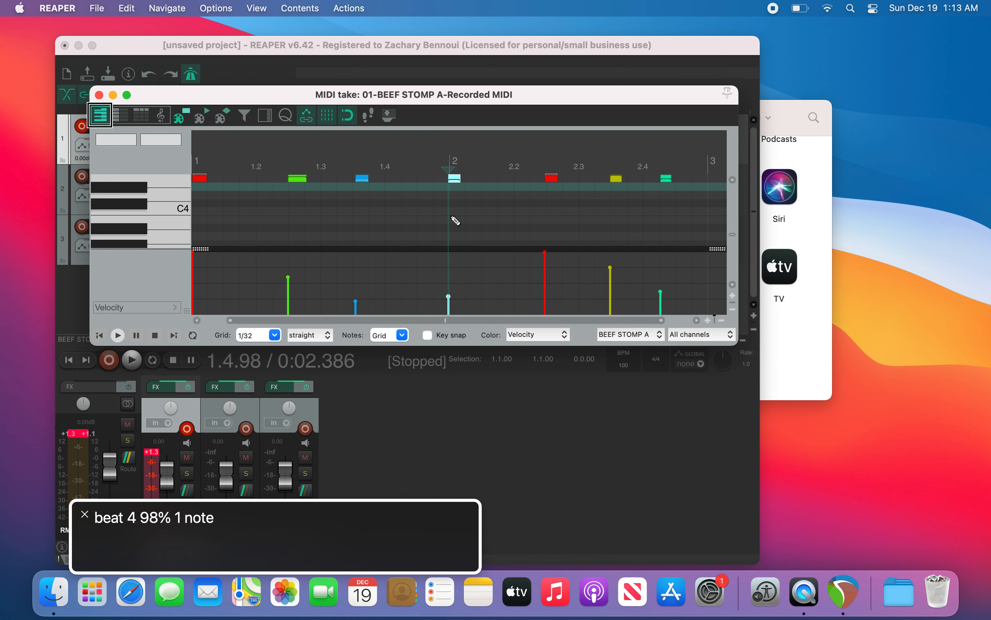
key(space)
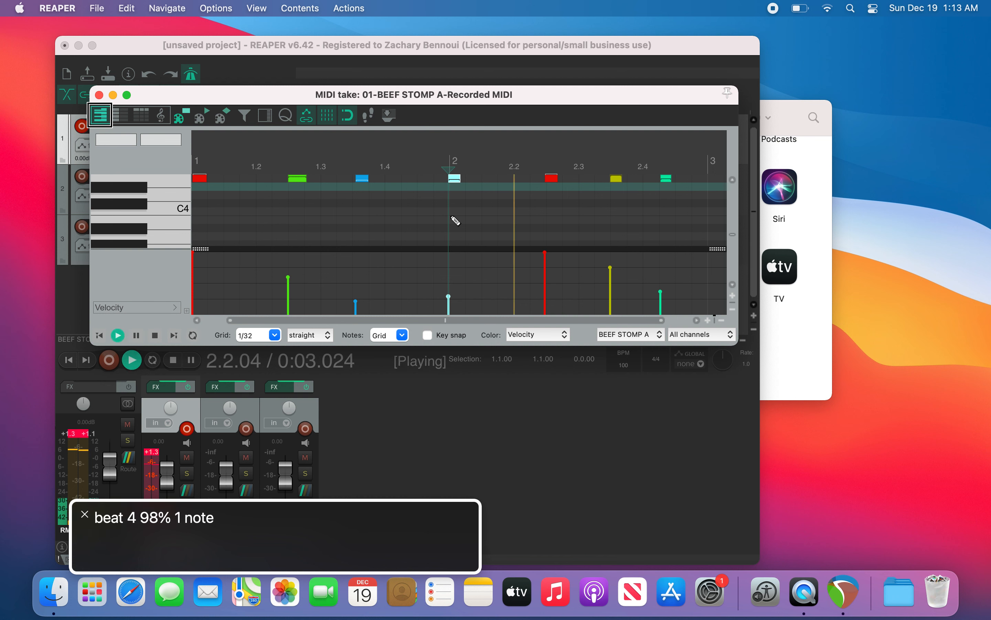
key(space)
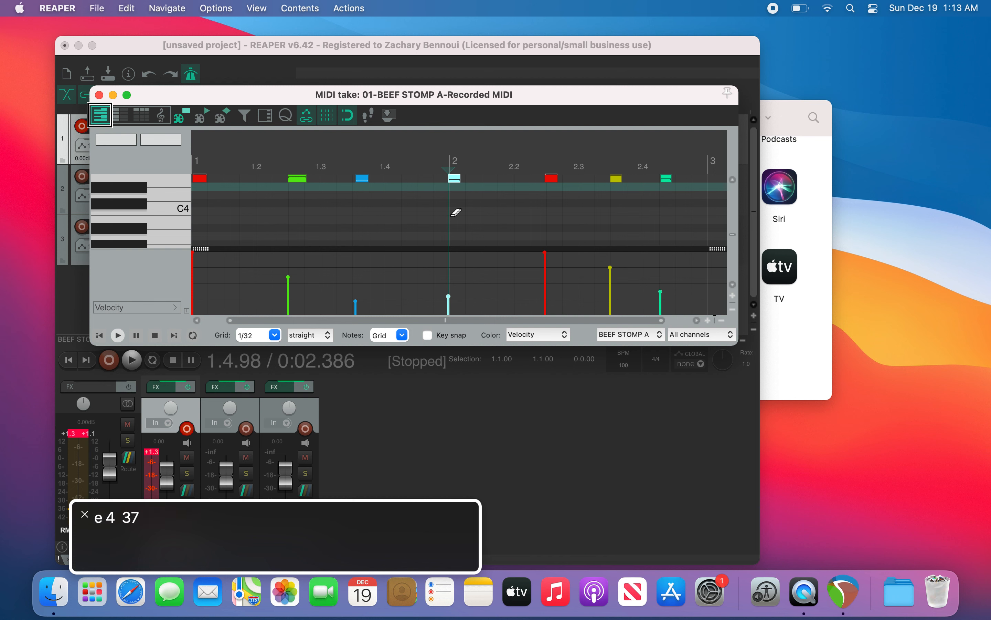
Step: Raise the velocity of the note just before bar 2 and move on to the next note
key(alt+Up)
key(alt+Up)
key(alt+Up)
key(alt+Up)
key(alt+Up)
key(Right)
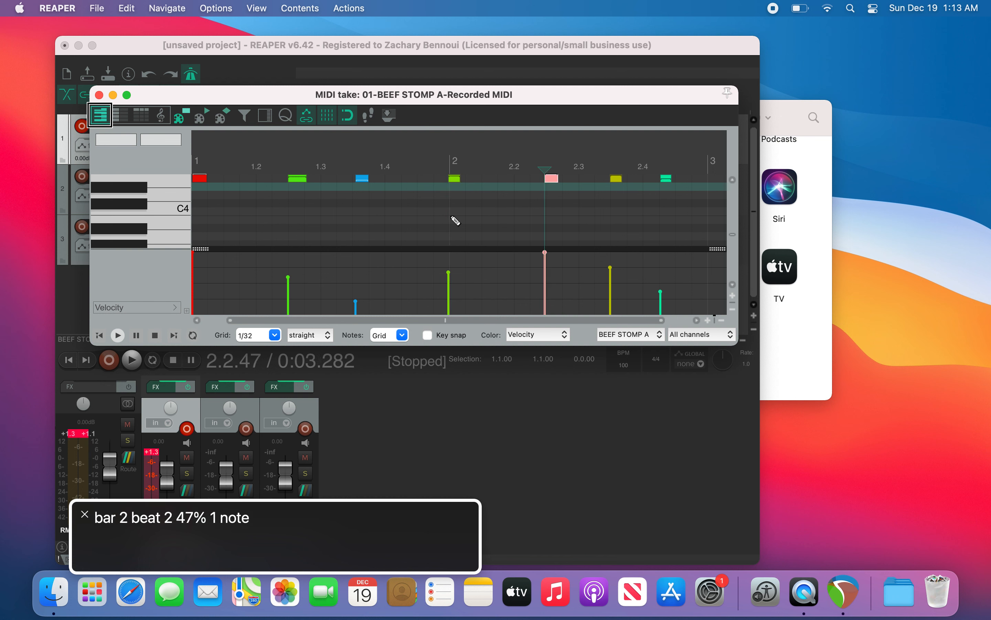
Step: Select the note just after beat 3 of bar 2, lower its velocity to 37, and move on to the last note
key(Right)
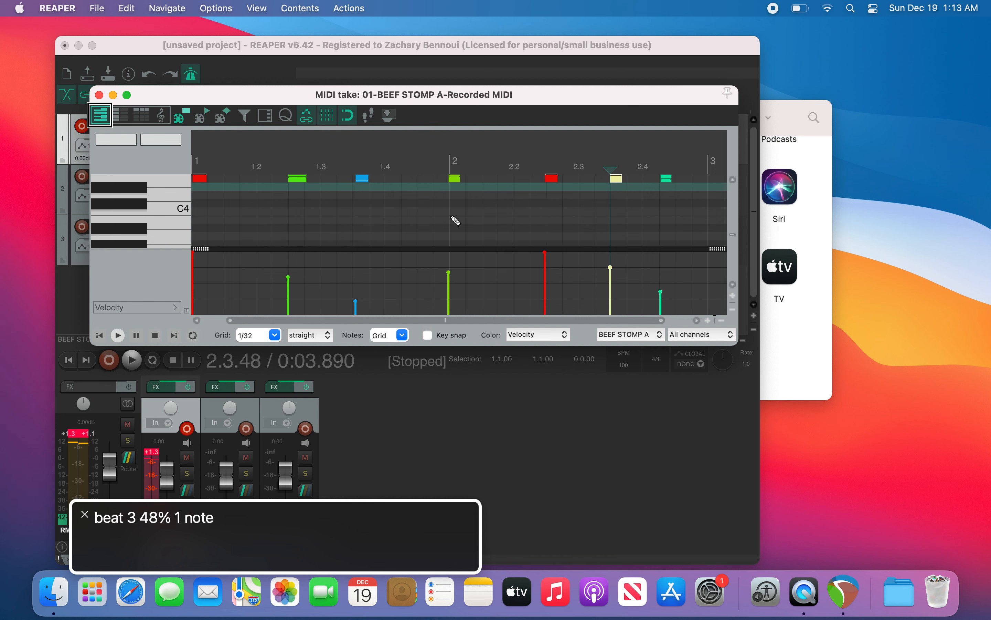
key(alt+Down)
key(alt+Down)
key(alt+Down)
key(alt+Down)
key(alt+Down)
key(alt+Down)
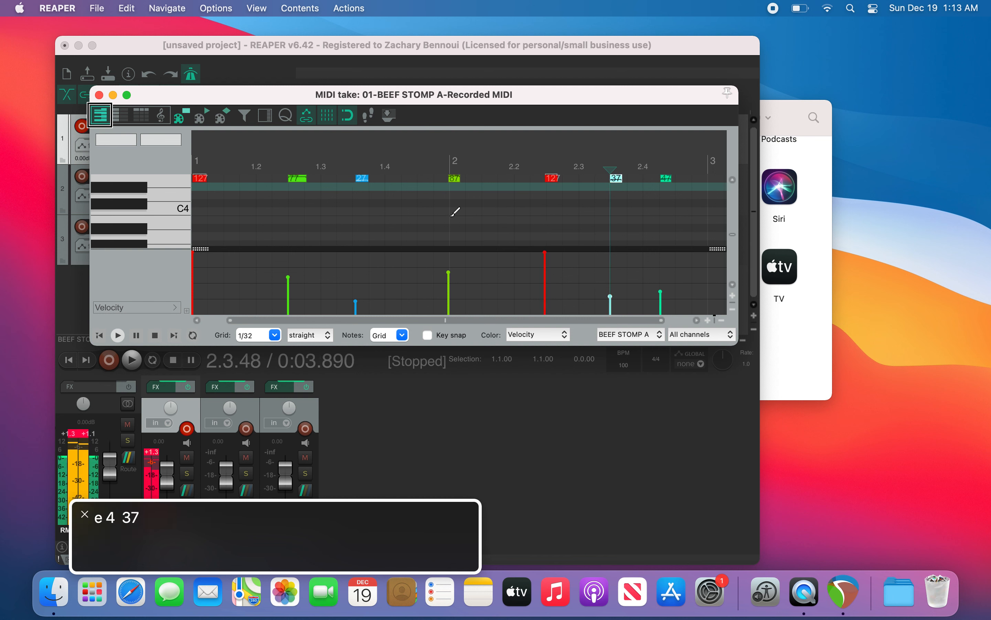
key(Right)
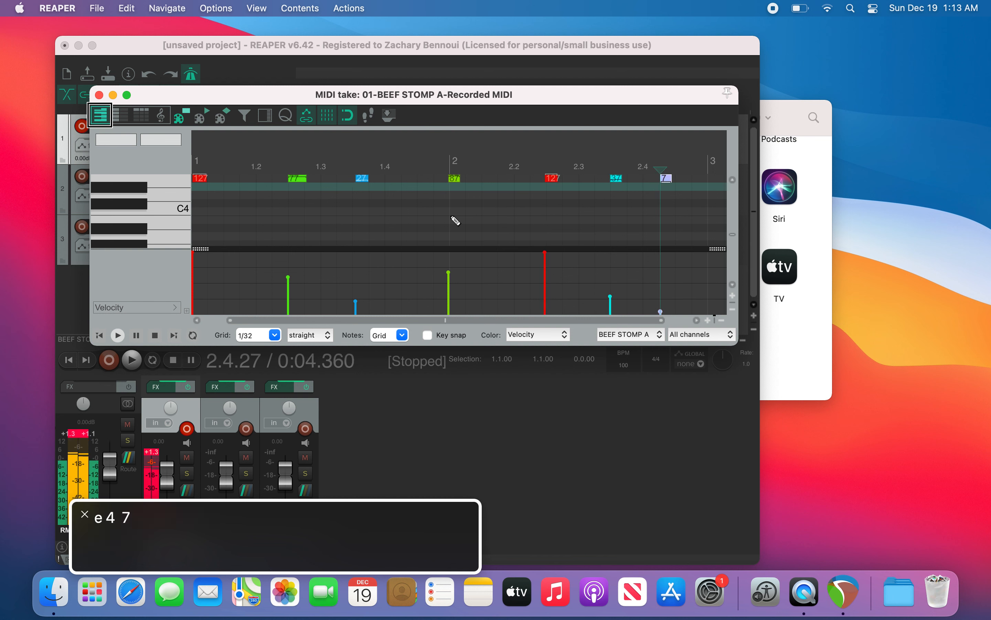
Step: Play the take from the start and stop playback
key(Home)
key(space)
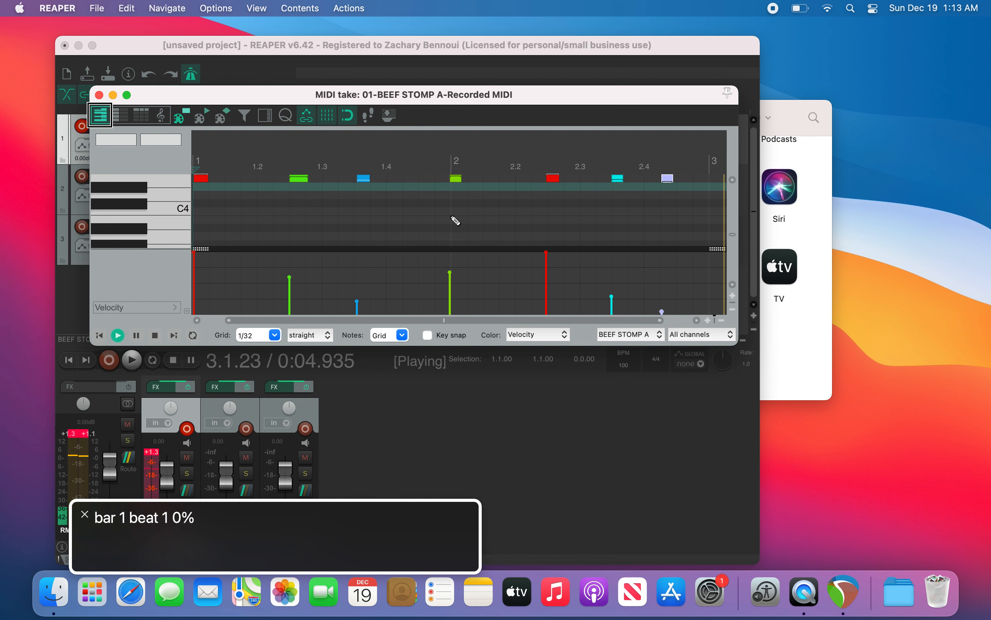
key(space)
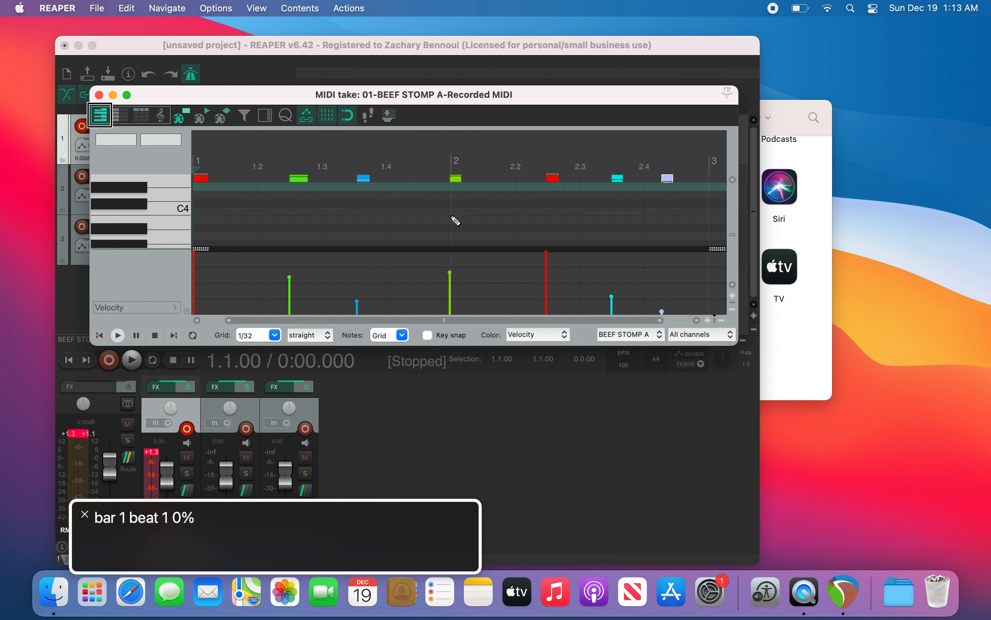
Step: Step through the notes to the one just after beat 2 of bar 2 and lower its velocity to 37
key(Right)
key(Right)
key(Right)
key(Right)
key(Right)
key(Right)
key(Right)
key(Left)
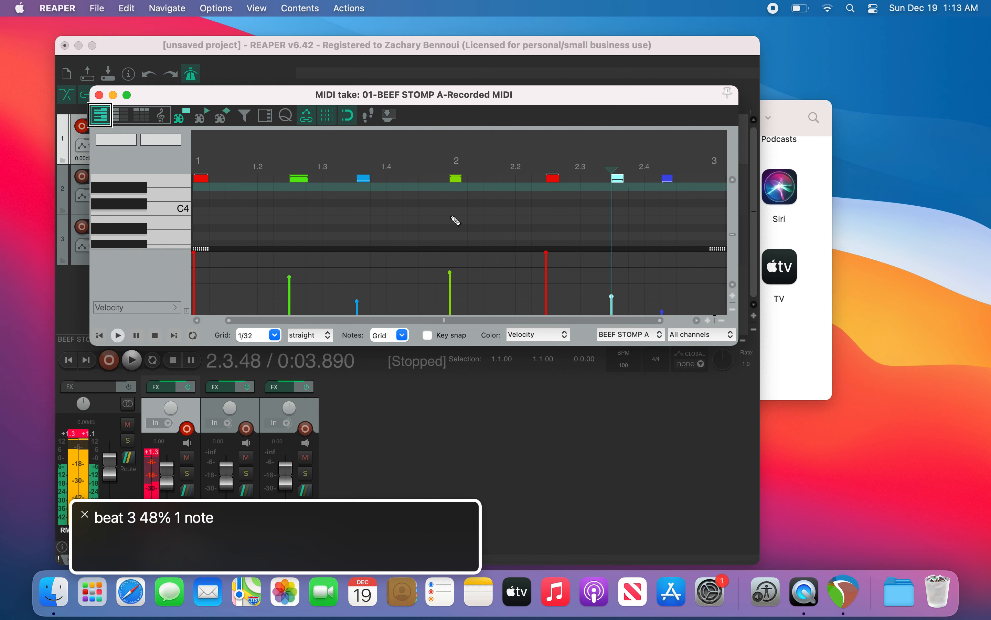
key(Left)
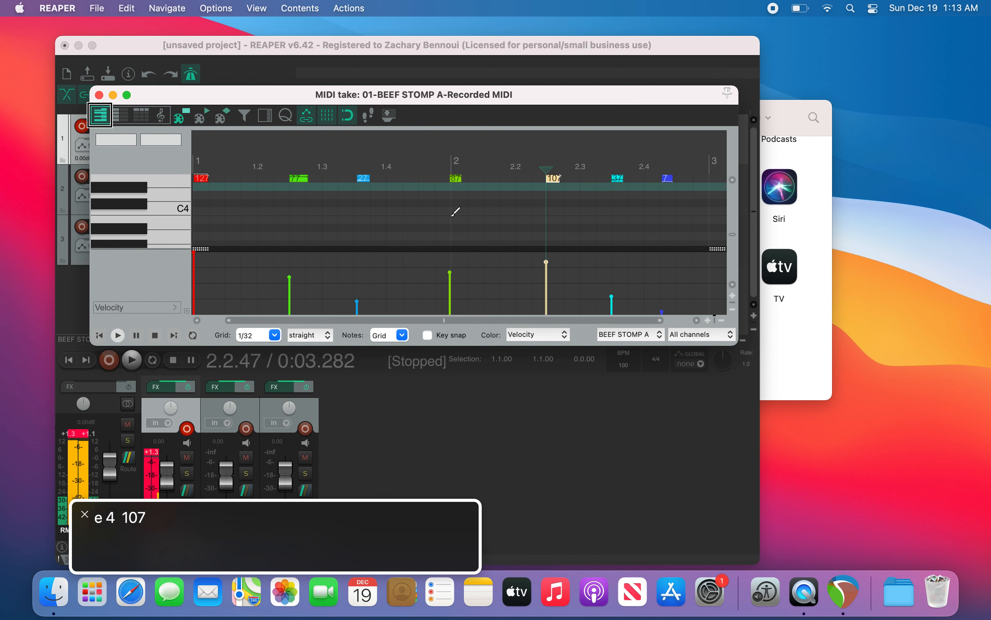
key(super+Down)
key(super+Down)
key(super+Down)
key(super+Down)
key(super+Down)
key(super+Down)
key(super+Down)
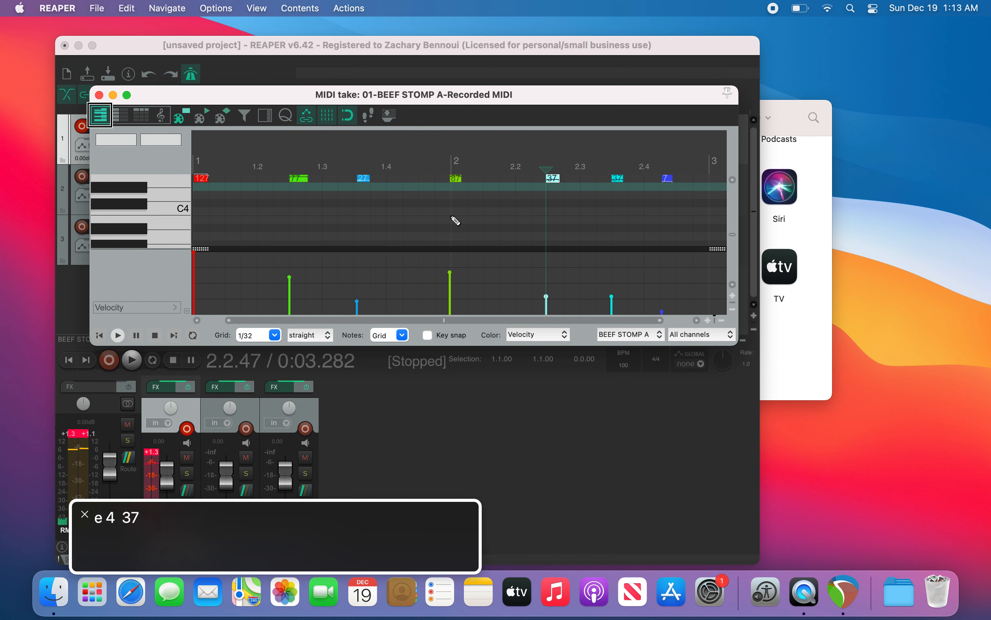
Step: Raise the velocity of the note after beat 2 of bar 2 in two rounds of small increments, then move ahead
key(Right)
key(Left)
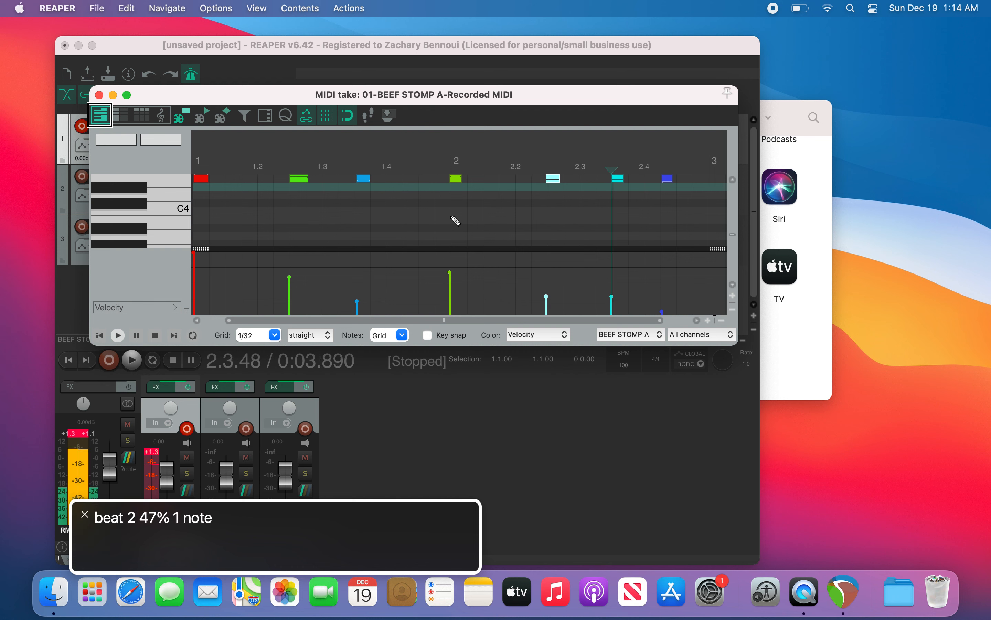
key(alt+Up)
key(alt+Up)
key(alt+Up)
key(alt+Up)
key(alt+Up)
key(alt+Up)
key(alt+Up)
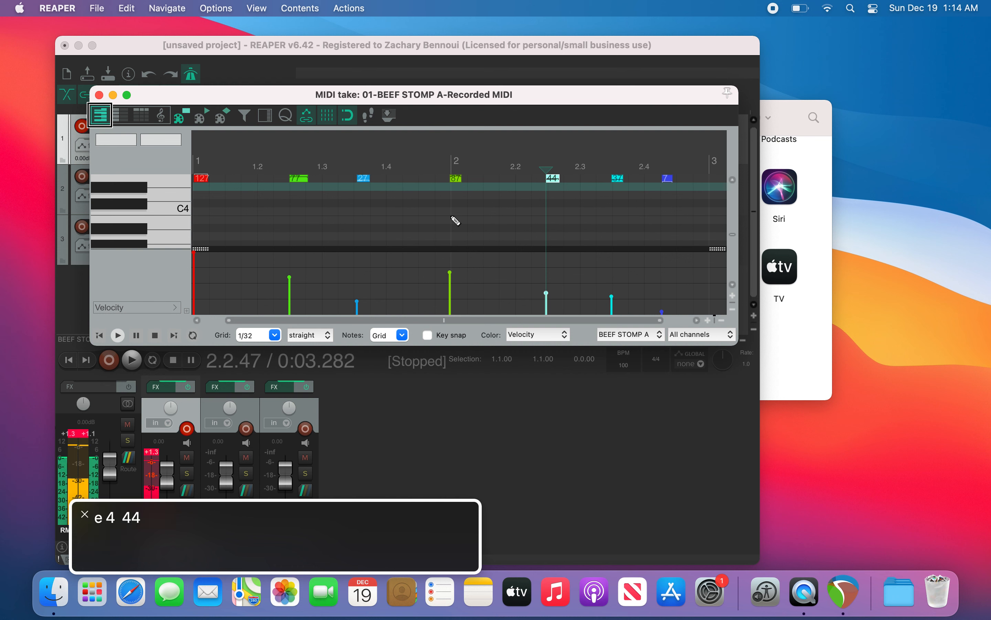
key(Right)
key(Left)
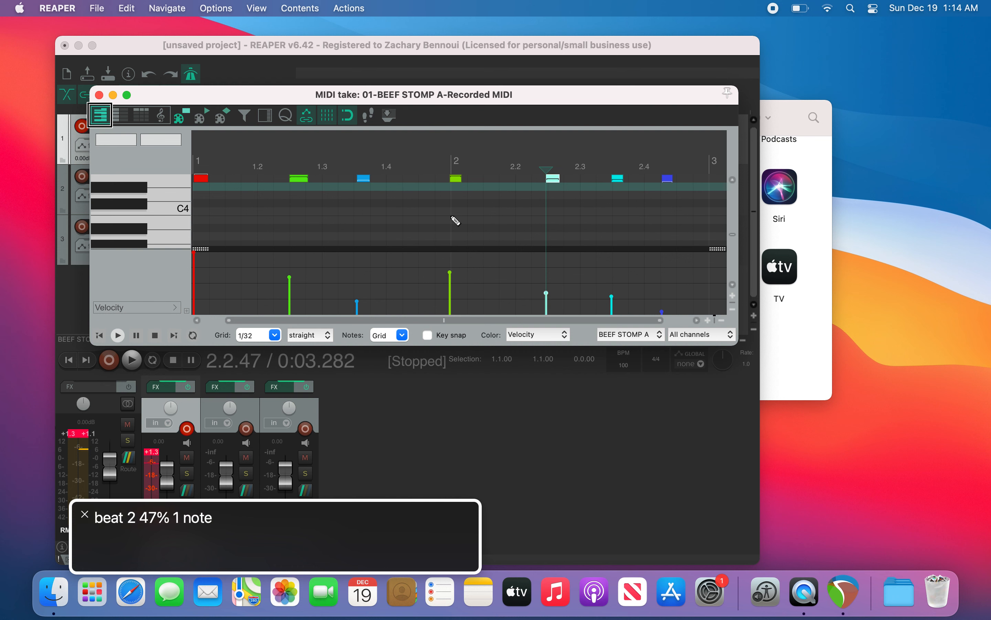
key(alt+Up)
key(alt+Up)
key(alt+Up)
key(alt+Up)
key(alt+Up)
key(alt+Up)
key(alt+Up)
key(Right)
key(Right)
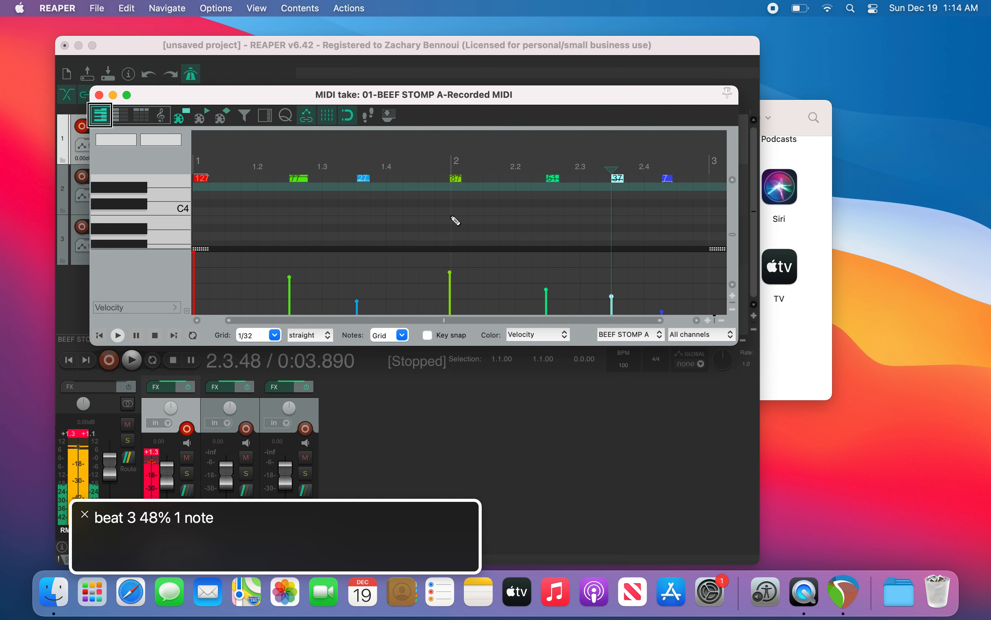
Step: Return to the start of the take and undo the last edit
key(Home)
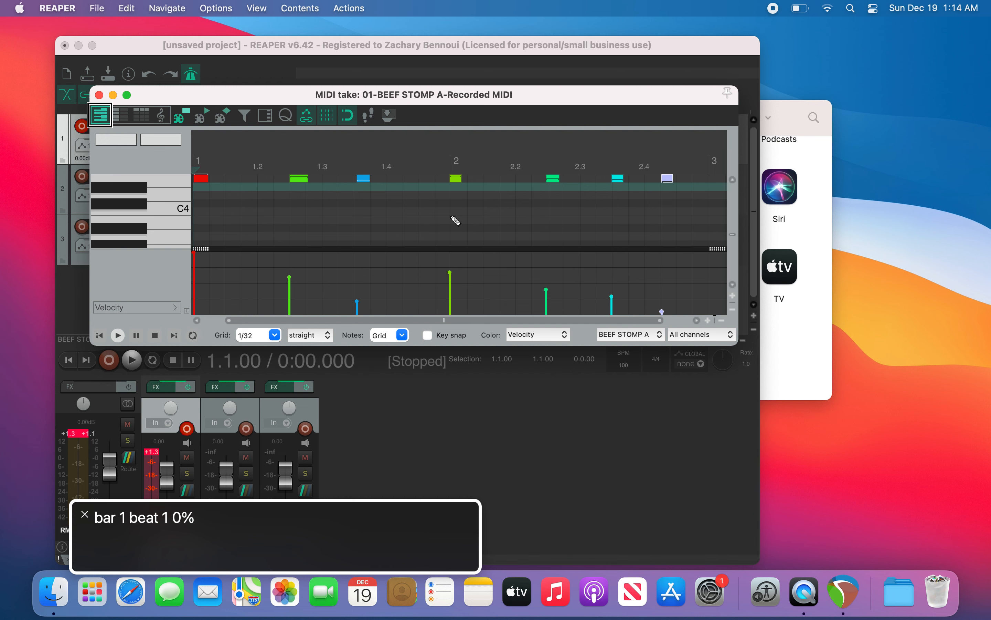
key(super+z)
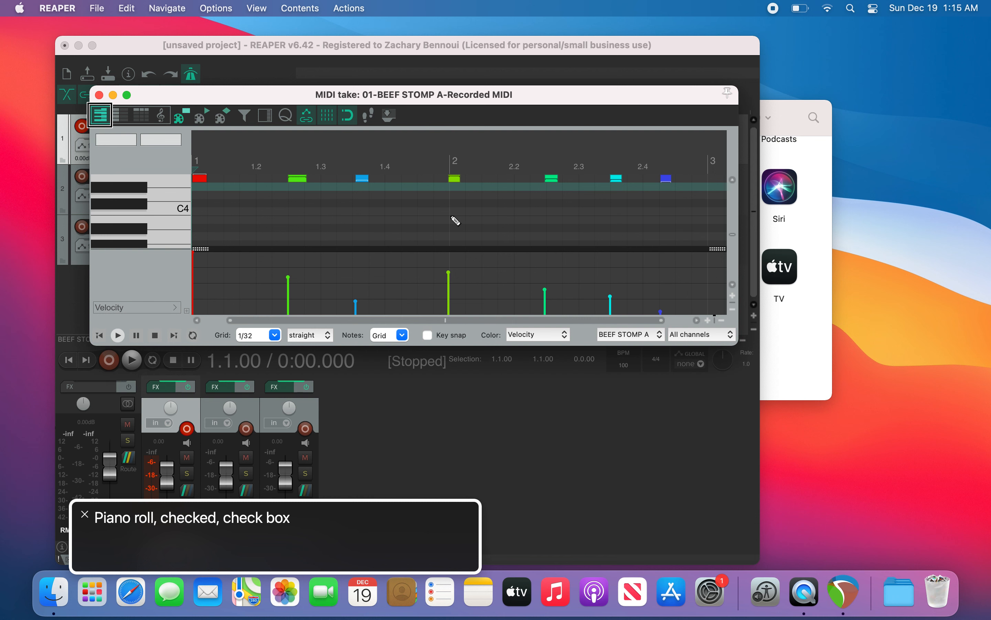
Step: Browse the MIDI editor's toolbar controls, dismissing the item label prompt that opens
key(ctrl+alt+Left)
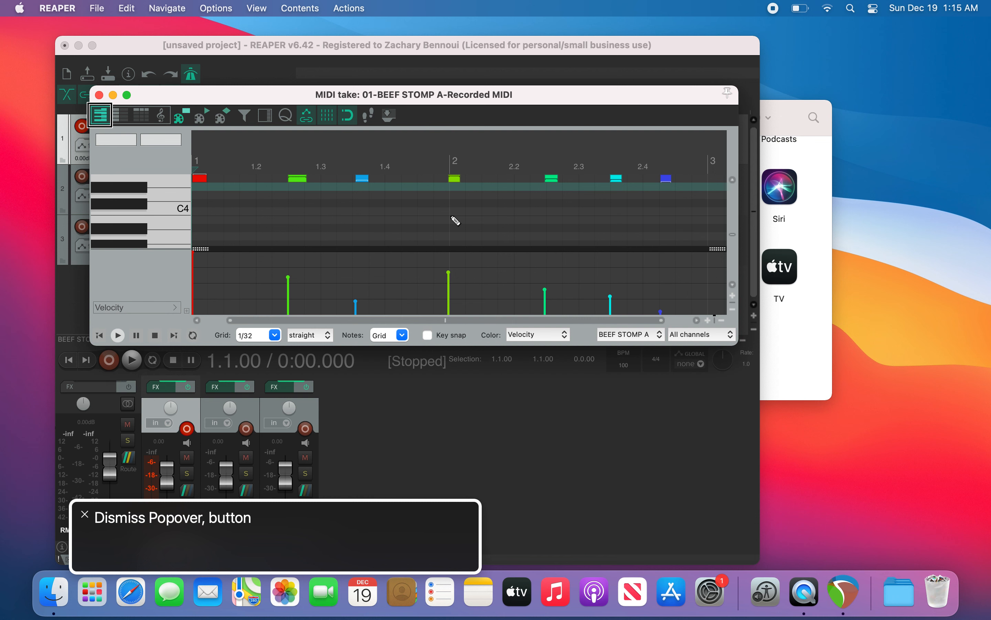
key(ctrl+alt+shift+l)
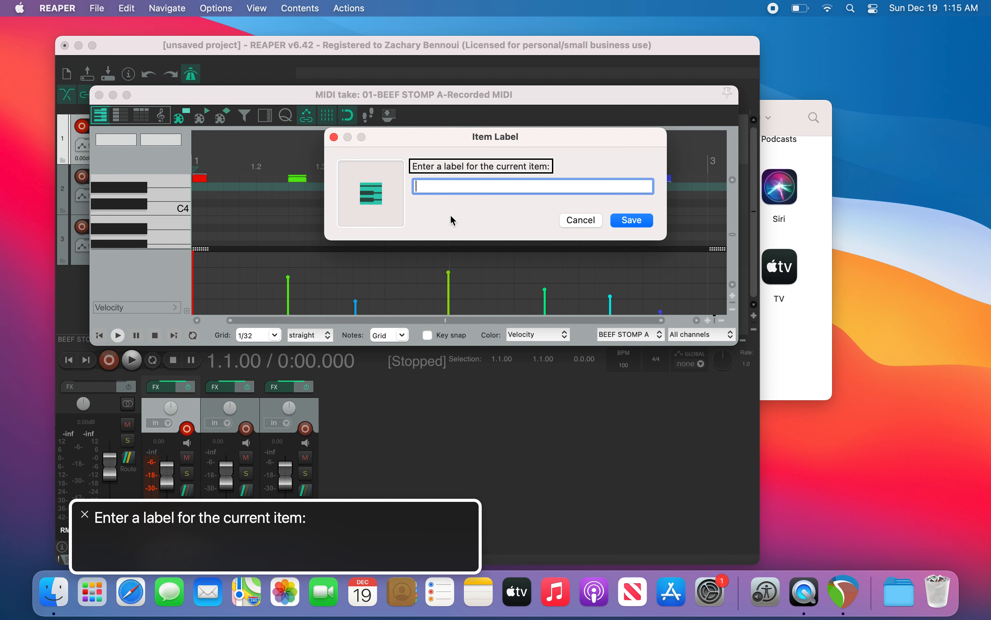
key(Escape)
key(ctrl+alt+Right)
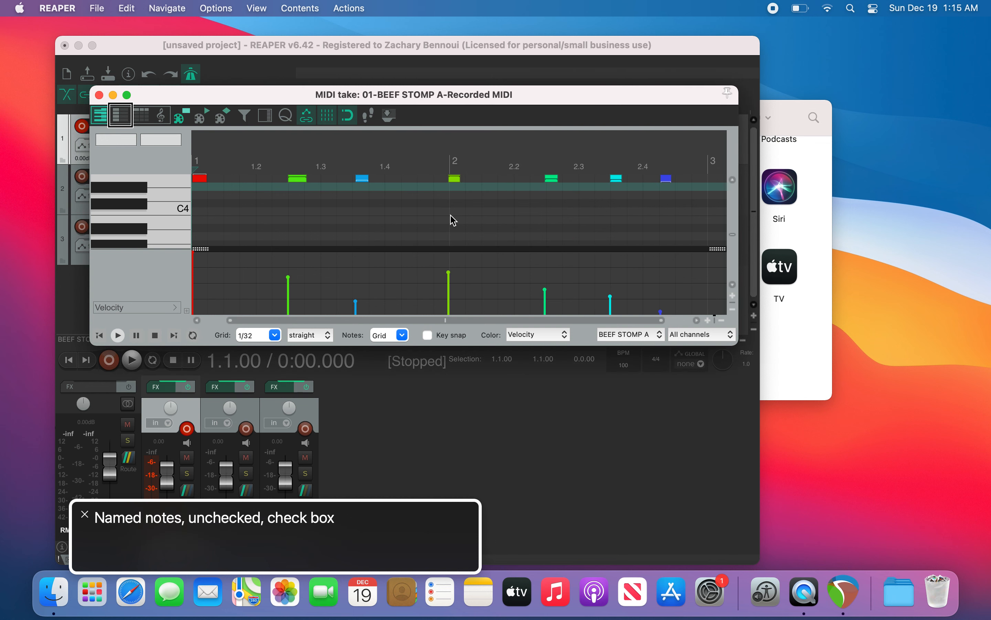
key(ctrl+alt+Left)
key(ctrl+alt+Left)
key(ctrl+alt+Left)
key(ctrl+alt+Left)
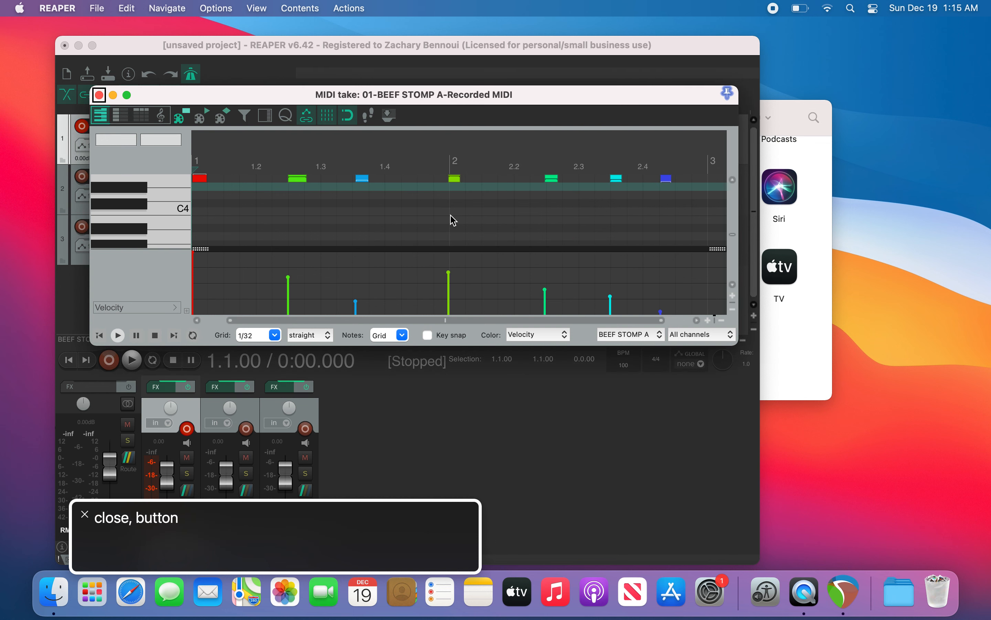
key(super+grave)
key(Down)
key(Up)
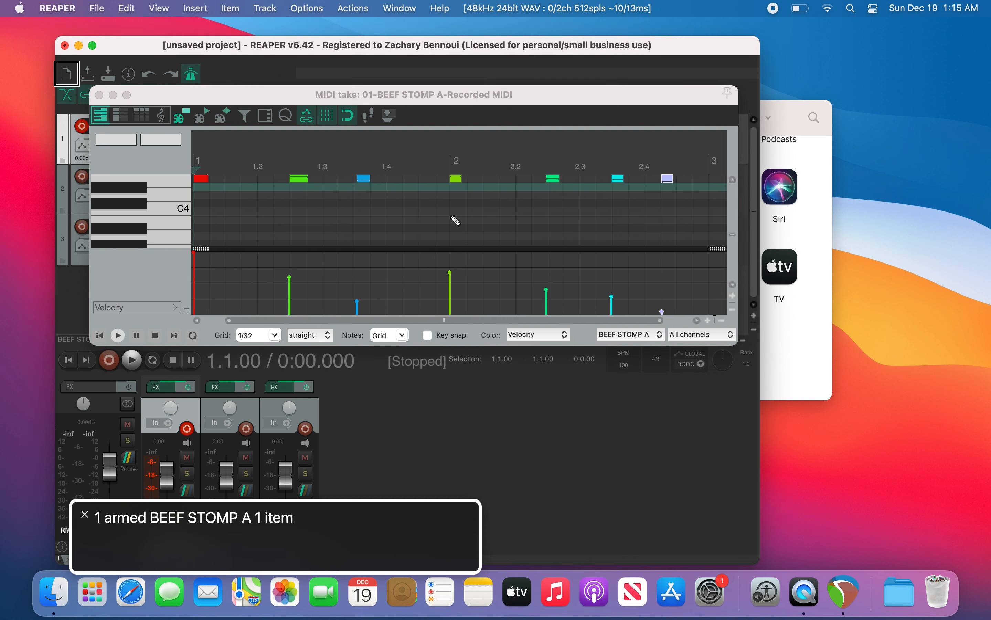
key(super+grave)
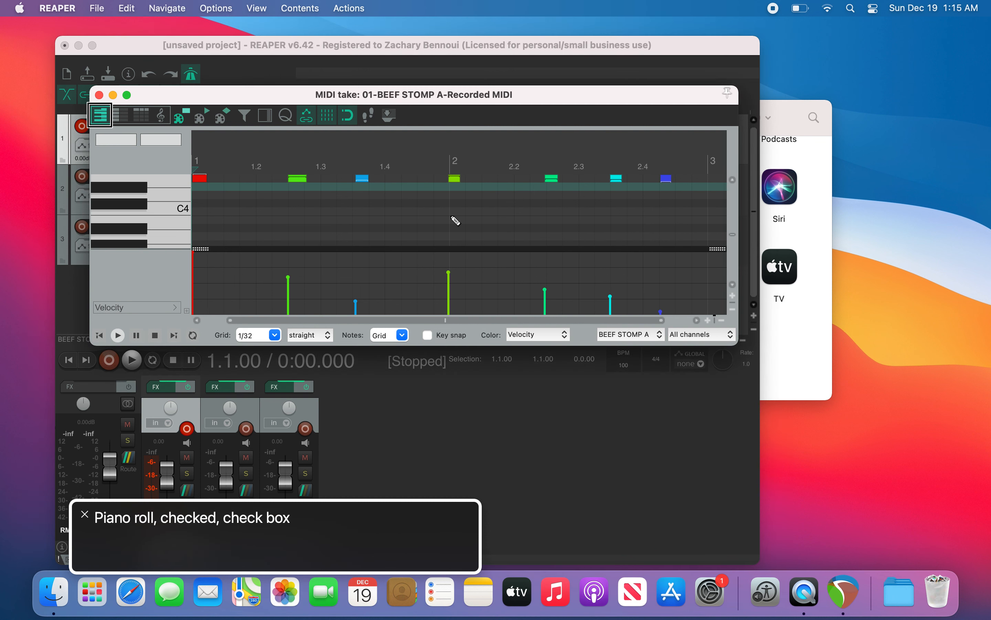
key(super+grave)
key(super+grave)
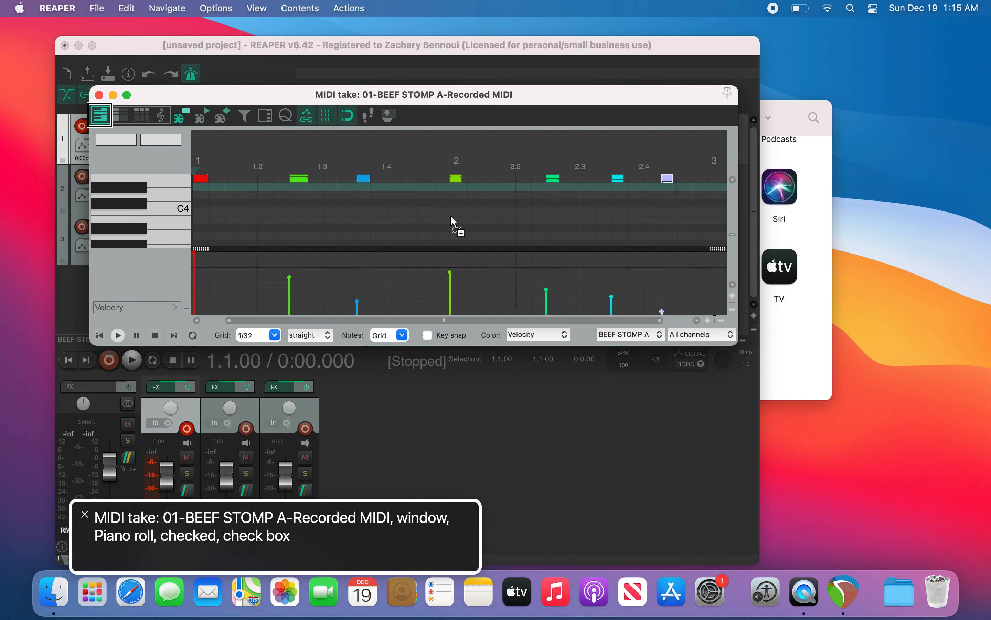
key(super+grave)
key(super+grave)
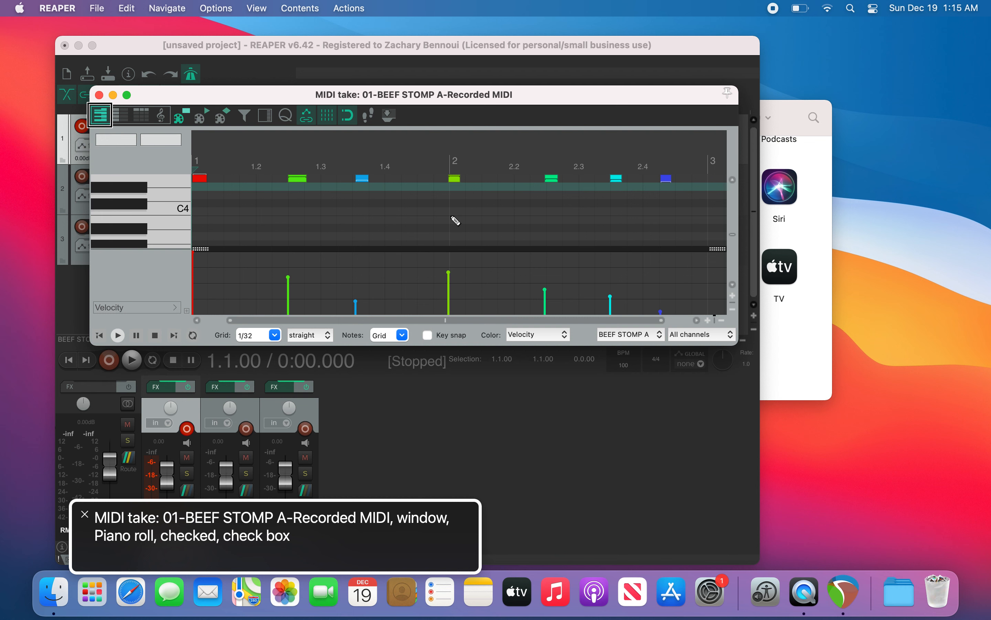
Step: Minimize the MIDI editor window
key(ctrl+alt+Left)
key(ctrl+alt+Left)
key(ctrl+alt+Left)
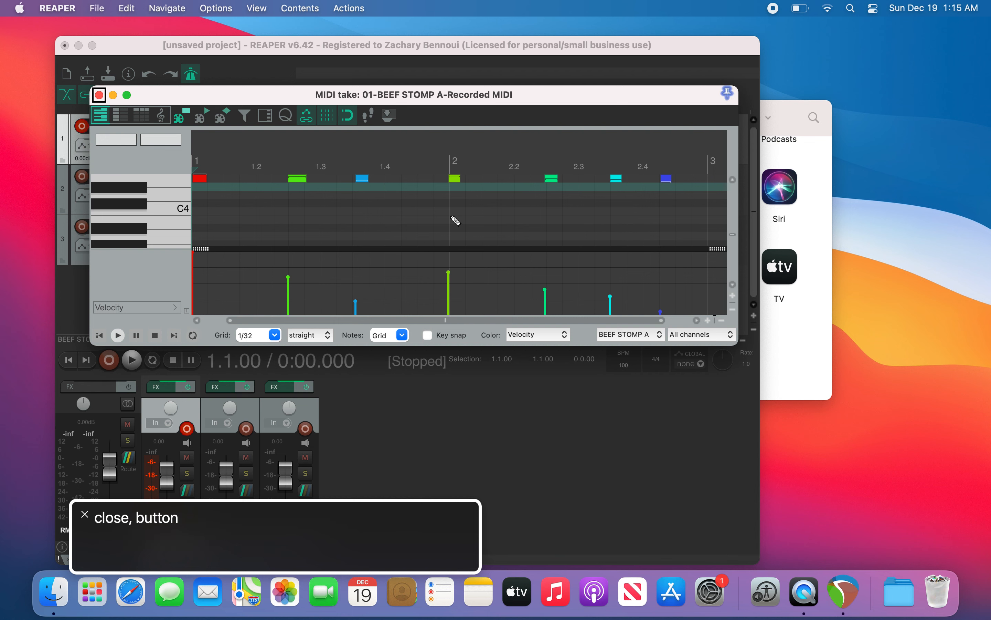
key(super+grave)
key(super+grave)
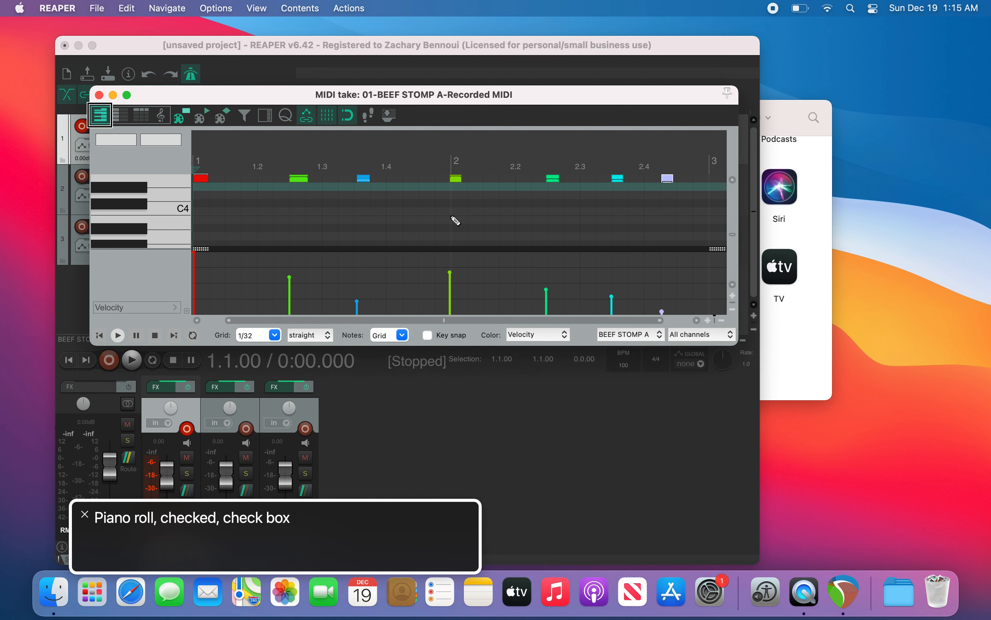
key(ctrl+alt+Left)
key(ctrl+alt+Left)
key(ctrl+alt+Left)
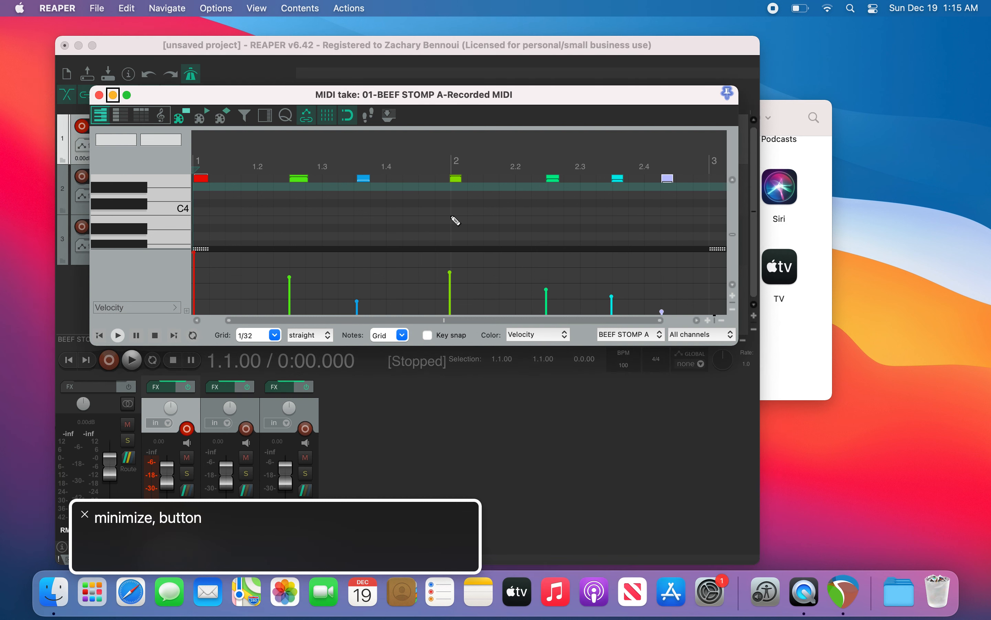
key(ctrl+alt+Left)
key(ctrl+alt+space)
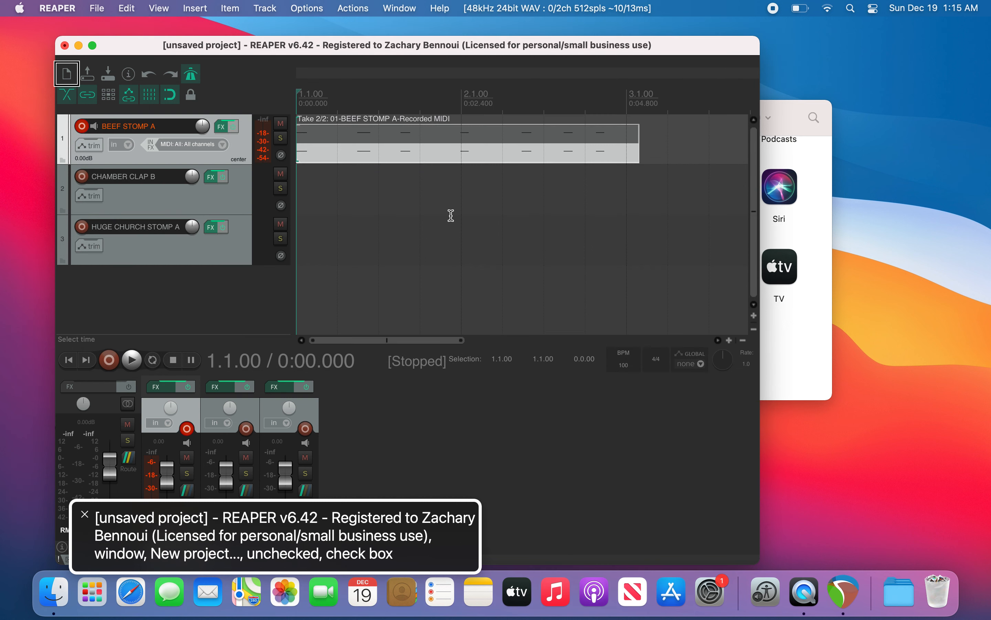
Step: Reopen the recorded take in the MIDI editor
key(super+Right)
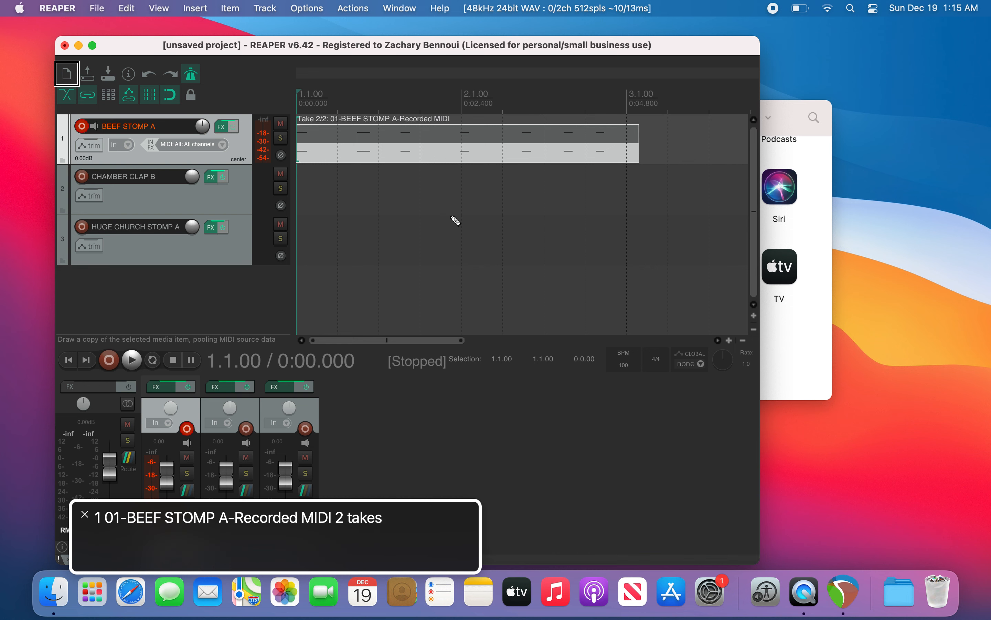
key(super+alt+e)
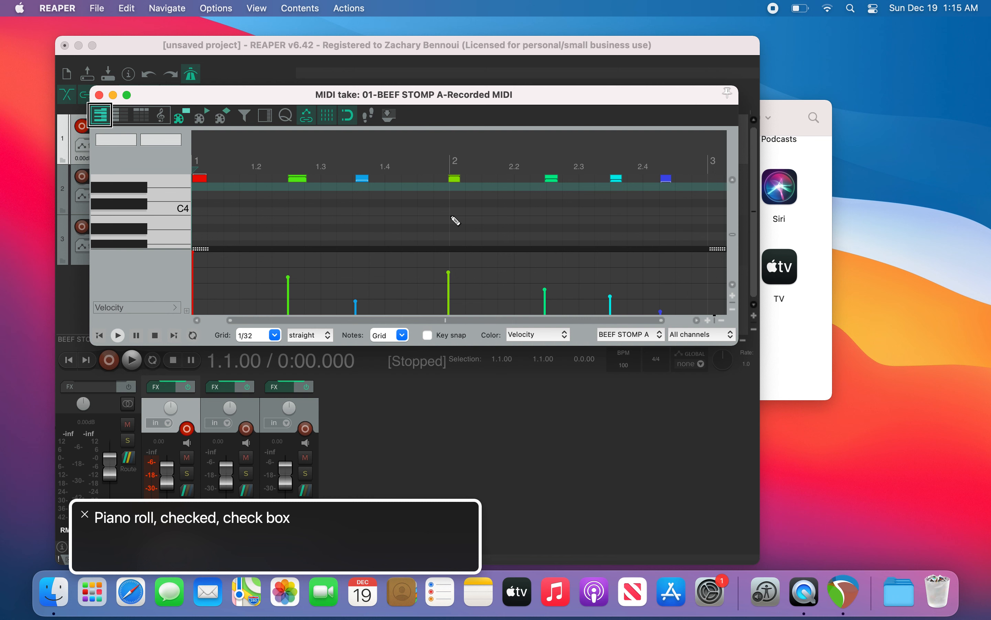
Step: Set the grid to 1/4 triplet and the note length to 1/8
key(1)
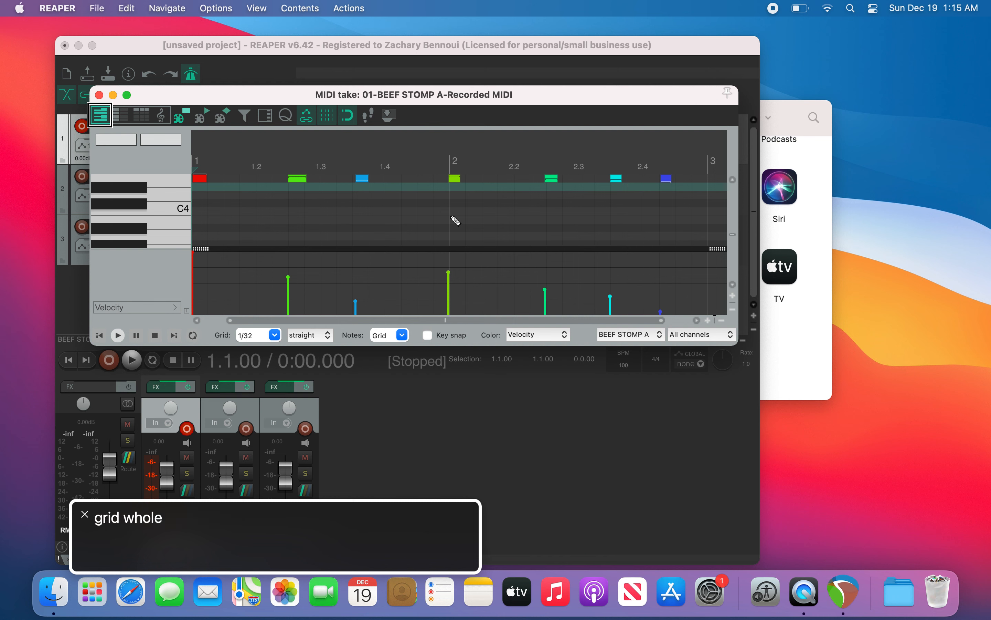
key(2)
key(6)
key(3)
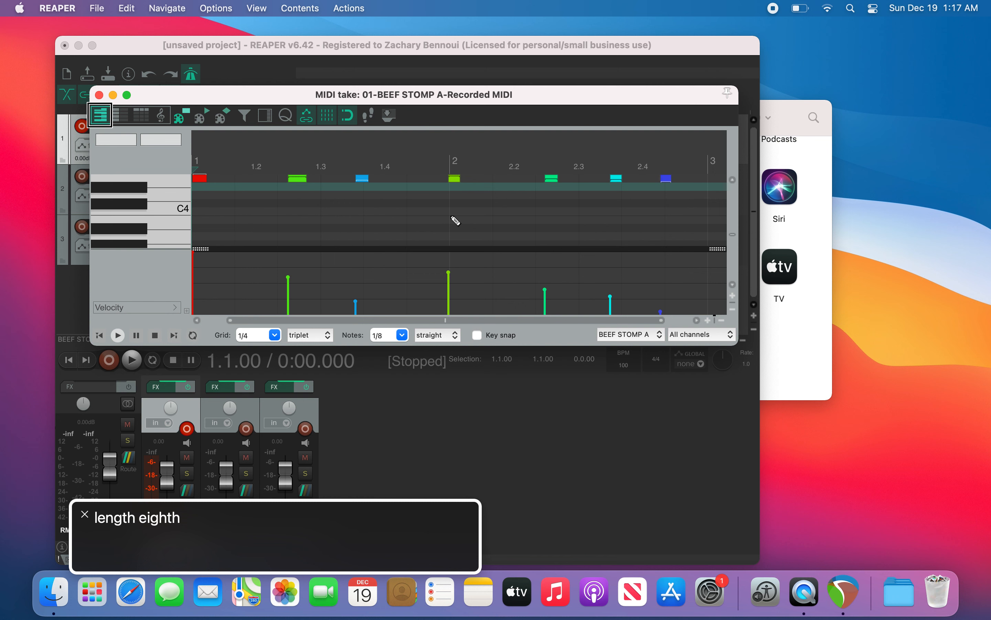
Step: Open the Quantize Events dialog from the MIDI editor toolbar
key(ctrl+alt+Right)
key(ctrl+alt+Right)
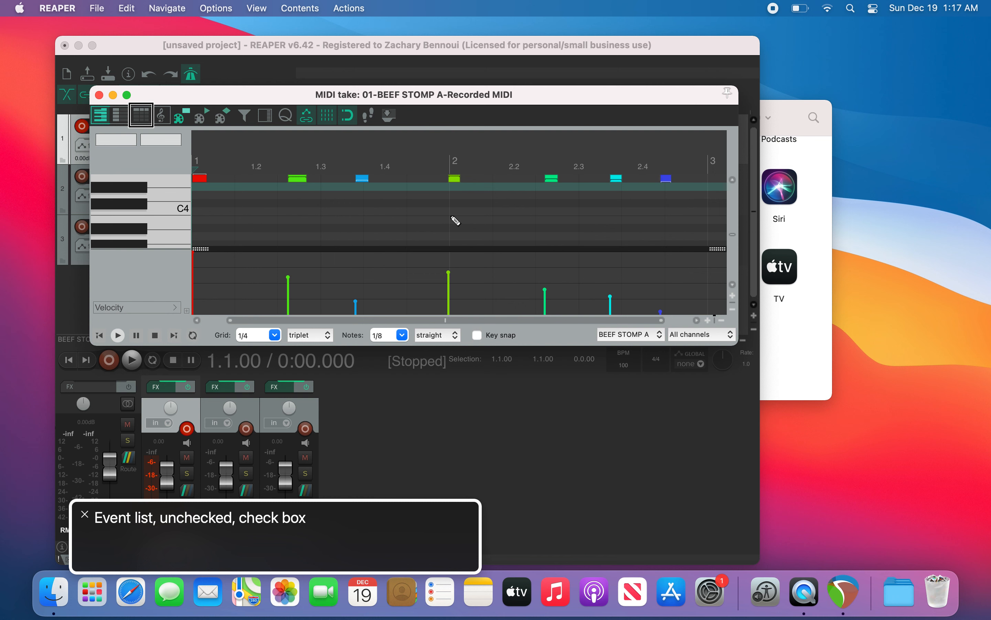
key(ctrl+alt+Right)
key(ctrl+alt+Right)
key(ctrl+alt+Right)
key(ctrl+alt+Right)
key(ctrl+alt+Right)
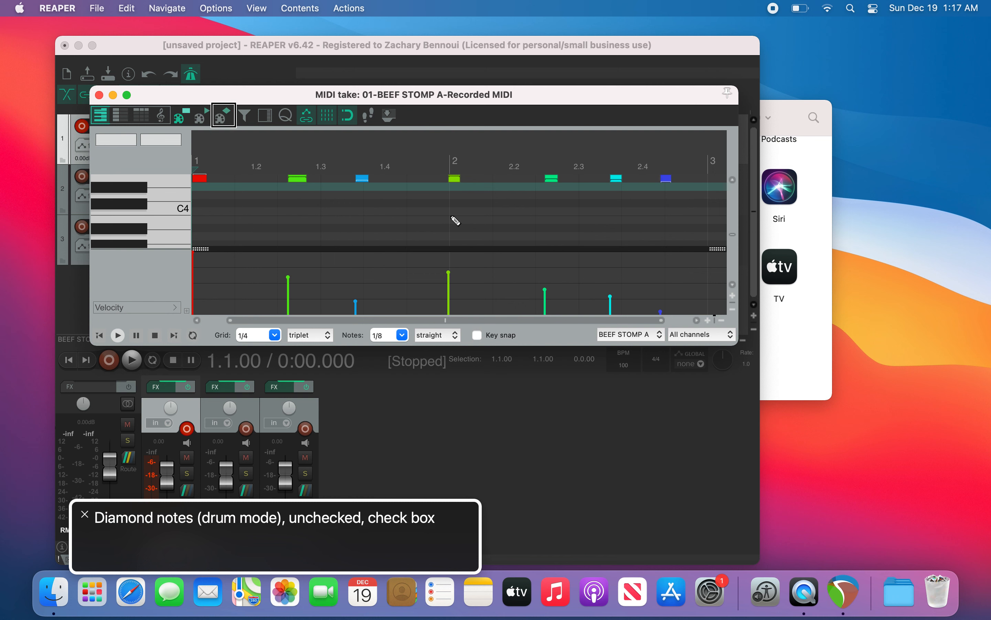
key(ctrl+alt+Right)
key(ctrl+alt+Right)
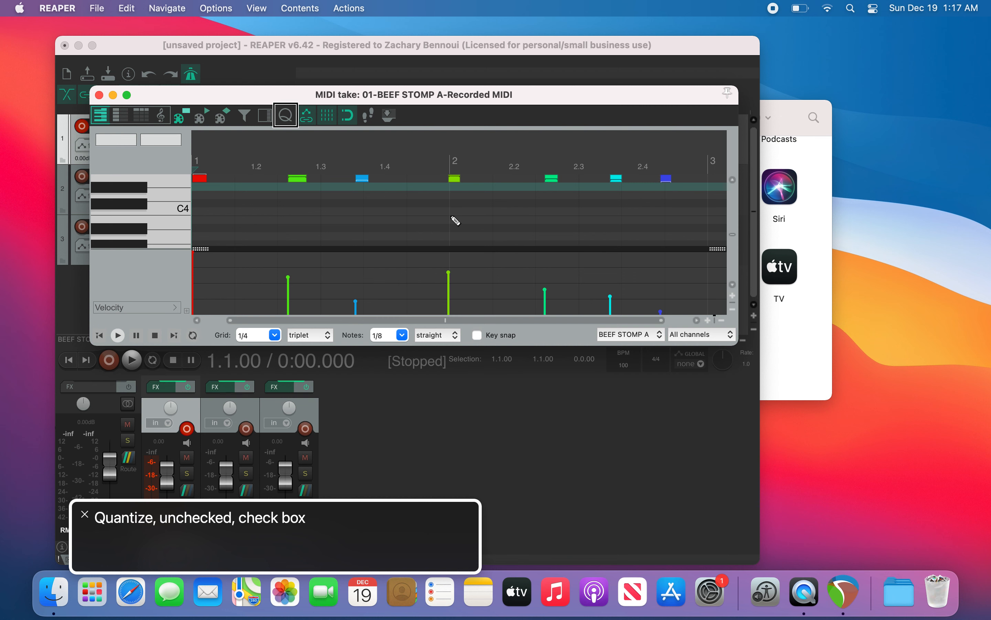
key(ctrl+alt+space)
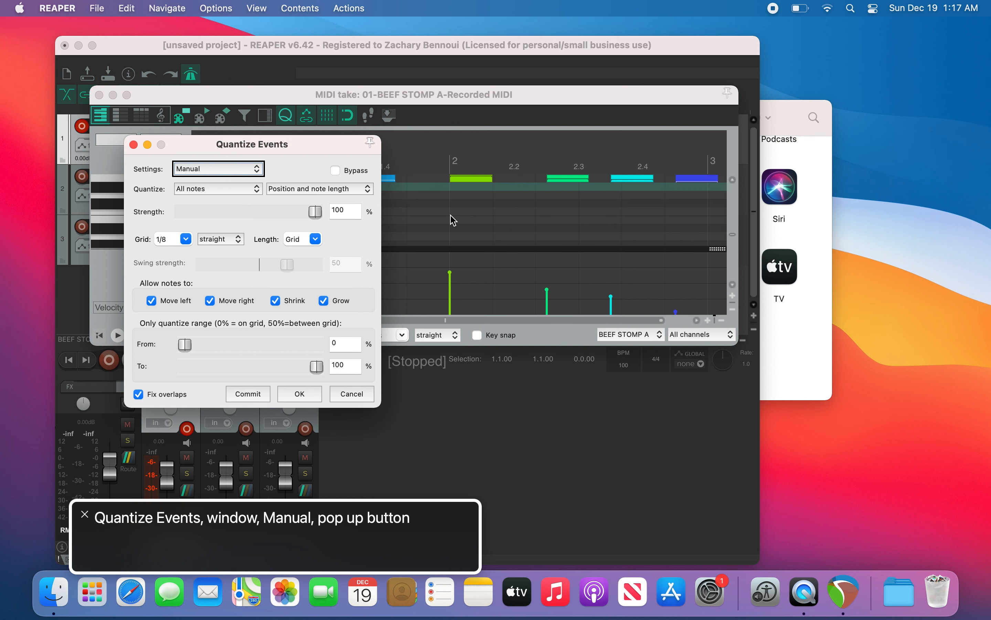
key(ctrl+alt+Right)
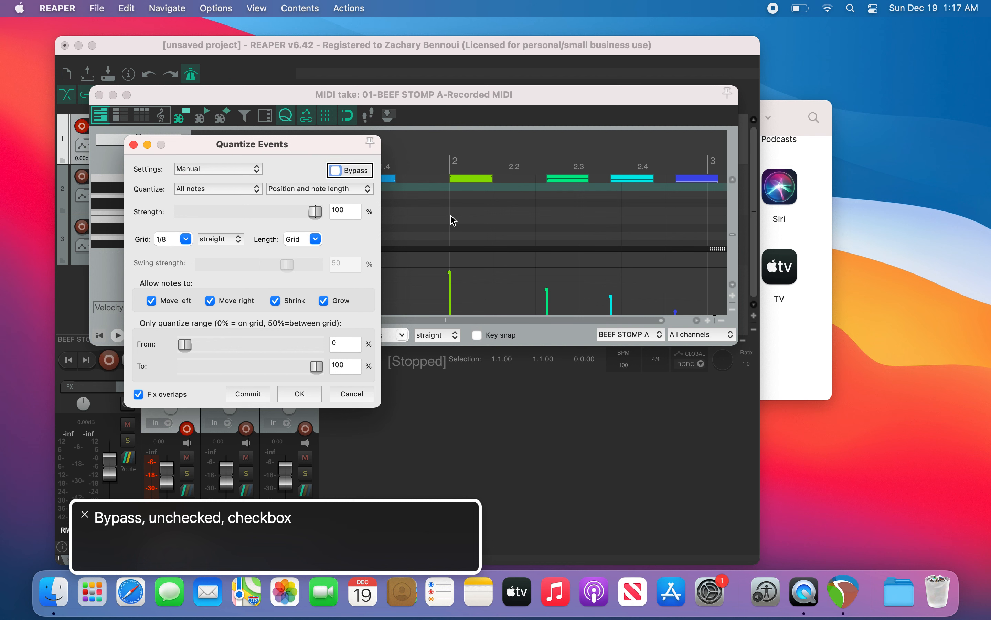
Step: Set the quantize strength to 70%
key(ctrl+alt+Right)
key(ctrl+alt+Right)
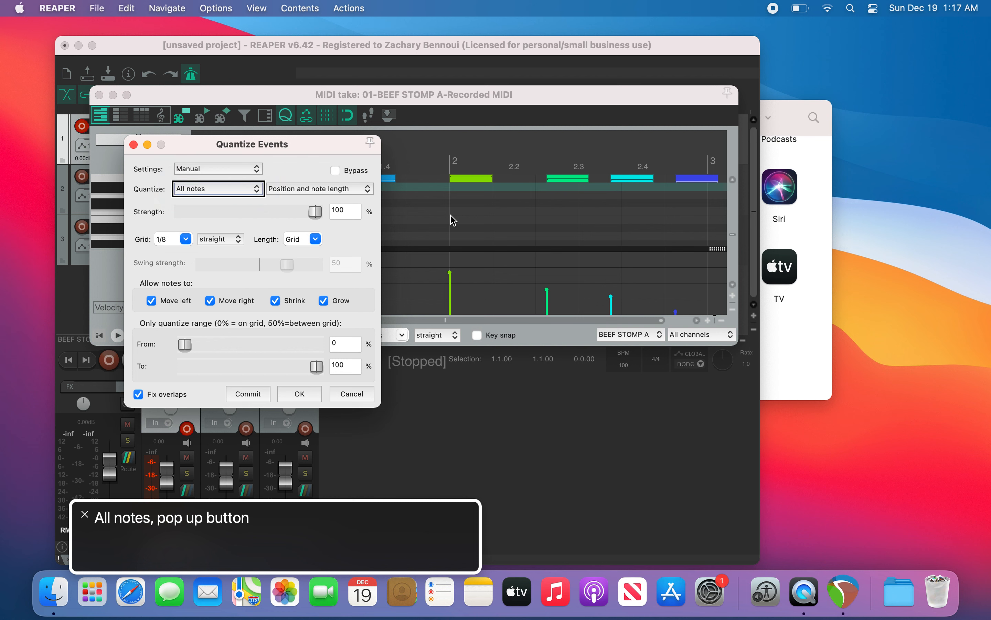
key(ctrl+alt+Right)
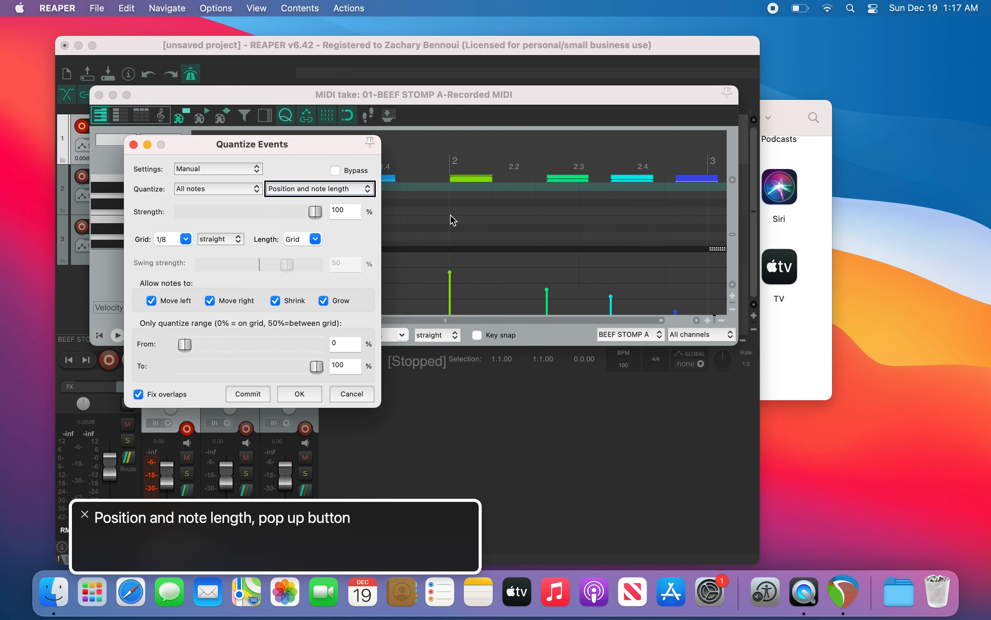
key(ctrl+alt+Right)
key(ctrl+alt+Right)
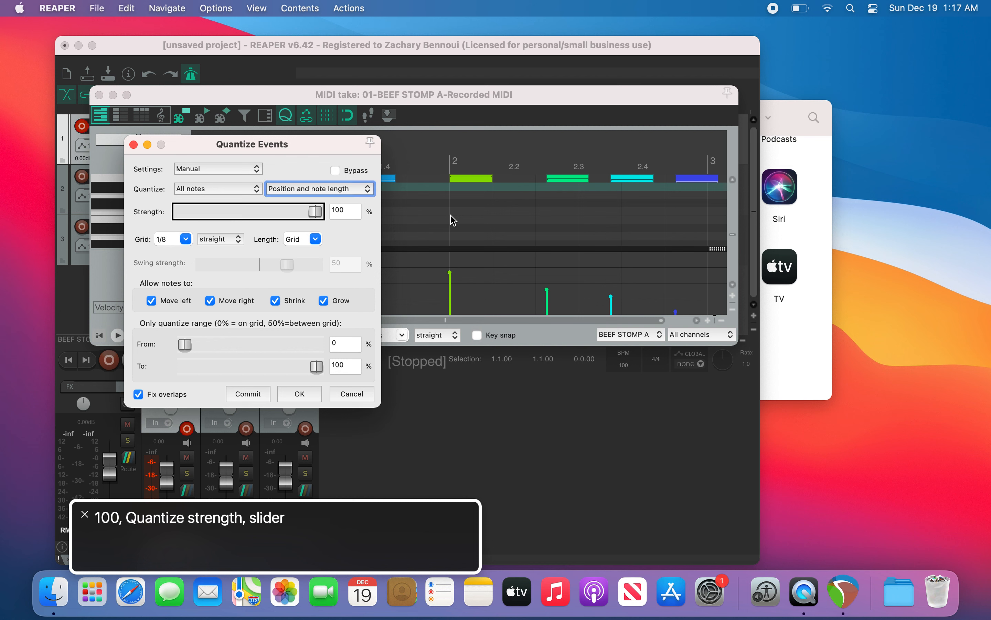
key(ctrl+alt+shift+Down)
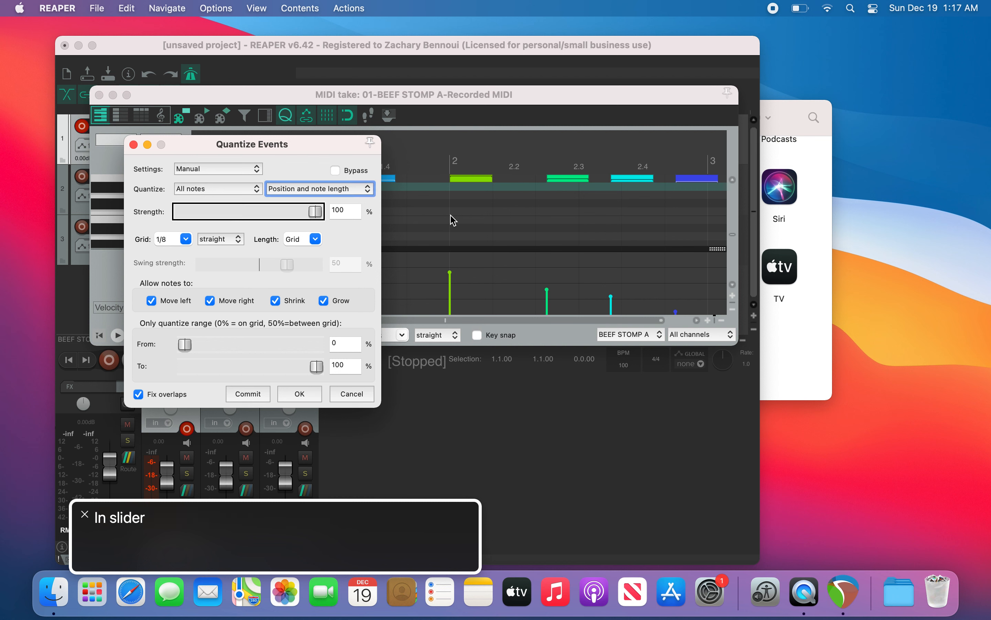
key(ctrl+alt+Left)
key(ctrl+alt+Left)
key(ctrl+alt+Left)
key(ctrl+alt+Left)
key(ctrl+alt+Left)
key(ctrl+alt+Left)
key(ctrl+alt+Left)
key(ctrl+alt+Left)
key(ctrl+alt+Left)
key(ctrl+alt+Left)
key(ctrl+alt+Left)
key(ctrl+alt+Left)
key(ctrl+alt+Left)
key(ctrl+alt+Left)
key(ctrl+alt+Left)
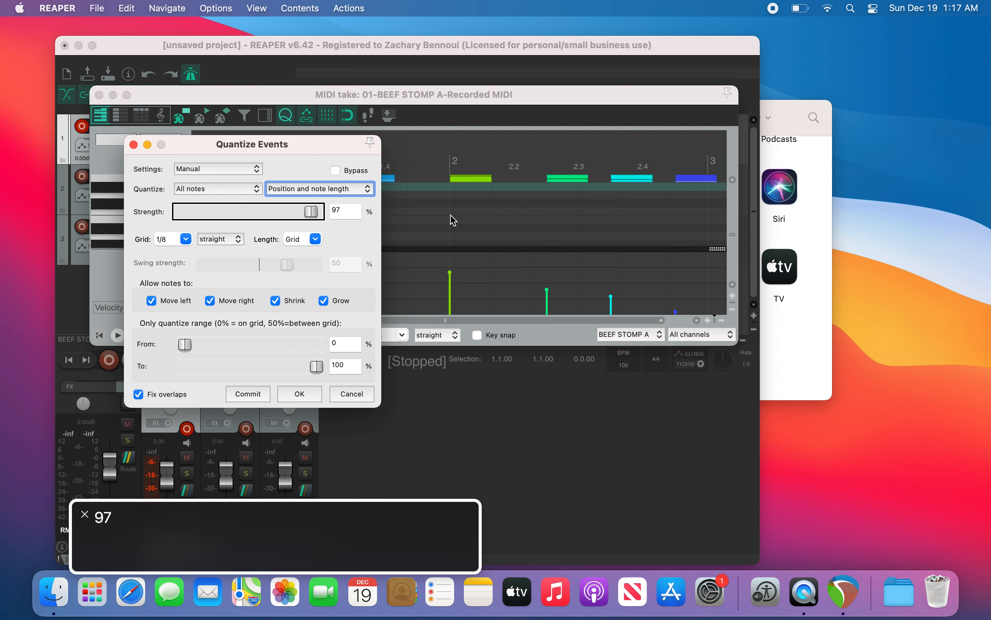
key(ctrl+alt+Left)
key(ctrl+alt+Left)
key(ctrl+alt+Left)
key(ctrl+alt+Left)
key(ctrl+alt+Left)
key(ctrl+alt+Left)
key(ctrl+alt+Left)
key(ctrl+alt+Left)
key(ctrl+alt+Left)
key(ctrl+alt+Left)
key(ctrl+alt+Left)
key(ctrl+alt+Left)
key(ctrl+alt+Left)
key(ctrl+alt+Left)
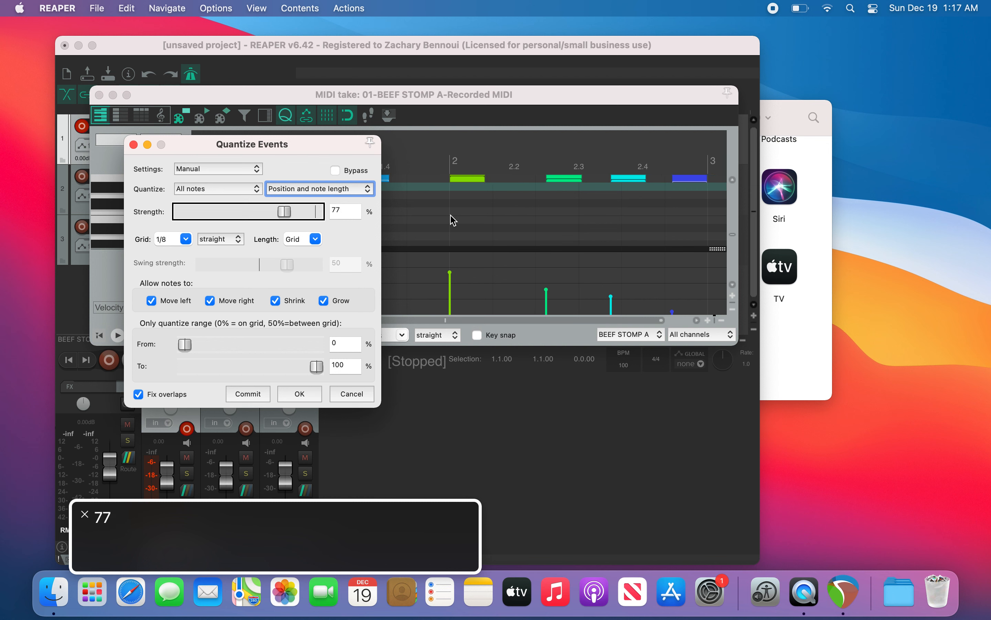
key(ctrl+alt+Left)
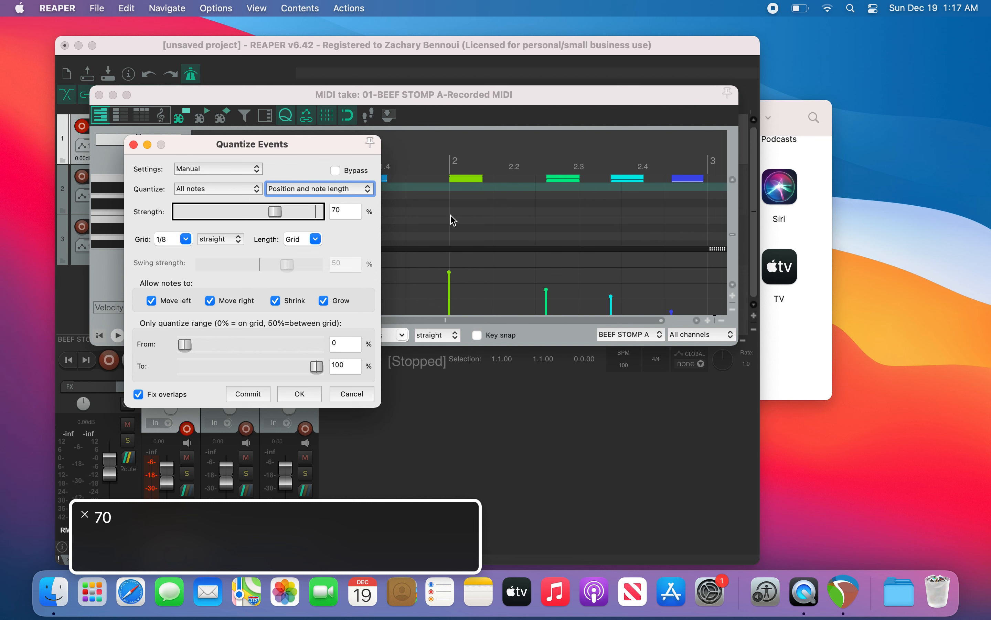
key(ctrl+alt+shift+Up)
key(ctrl+alt+Right)
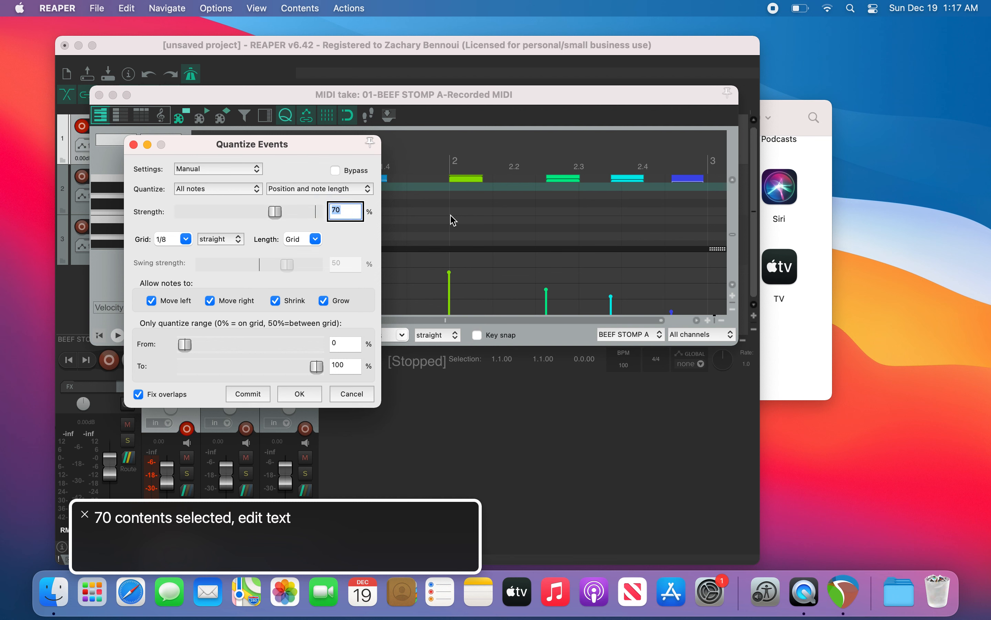
Step: Set the quantize grid to 1/16
key(ctrl+alt+Right)
key(ctrl+alt+Right)
key(ctrl+alt+Right)
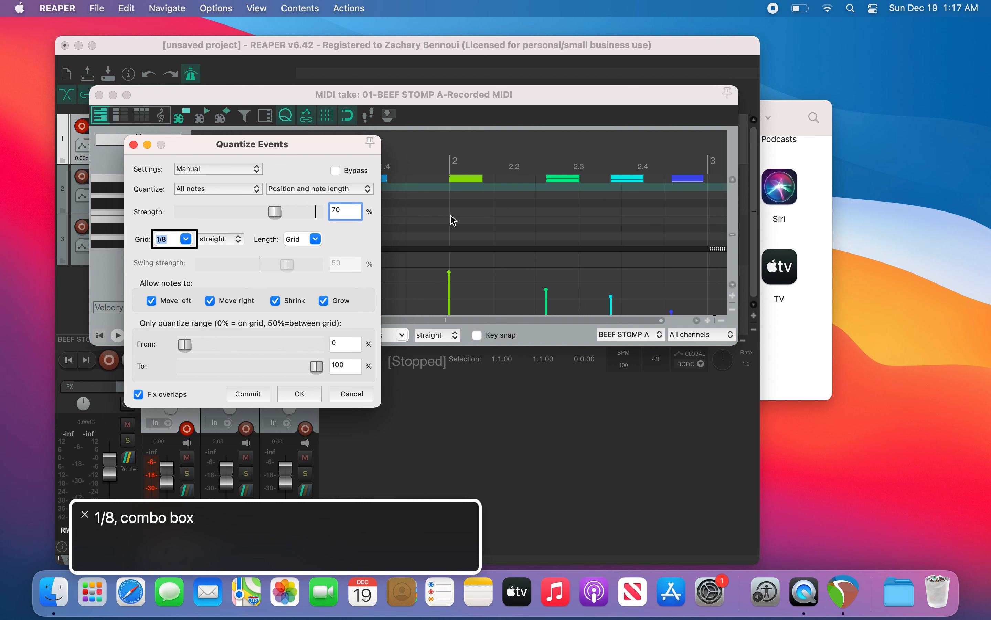
key(Left+Right)
key(Left+Right)
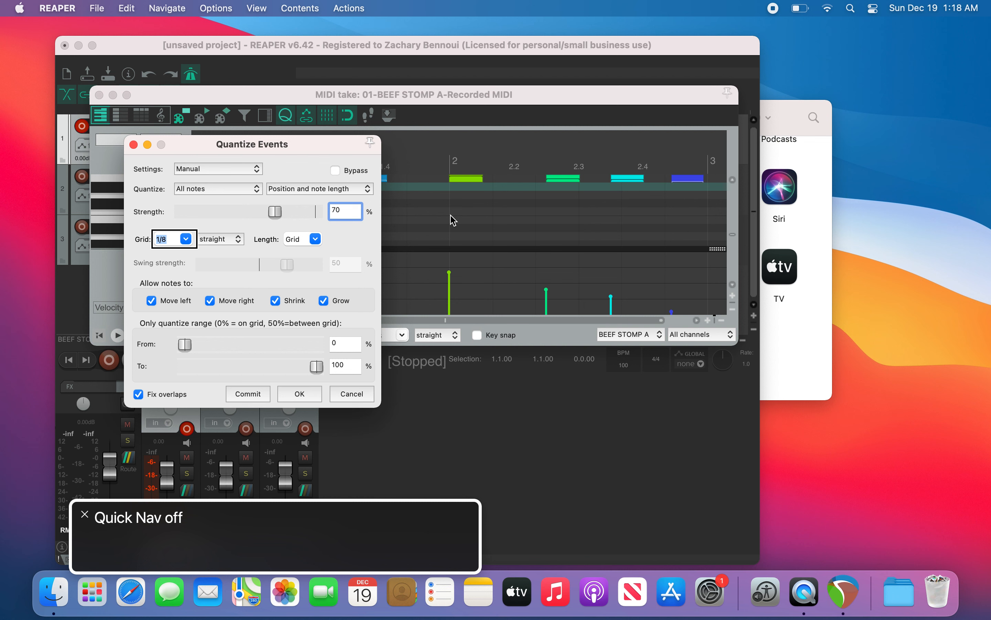
key(Down)
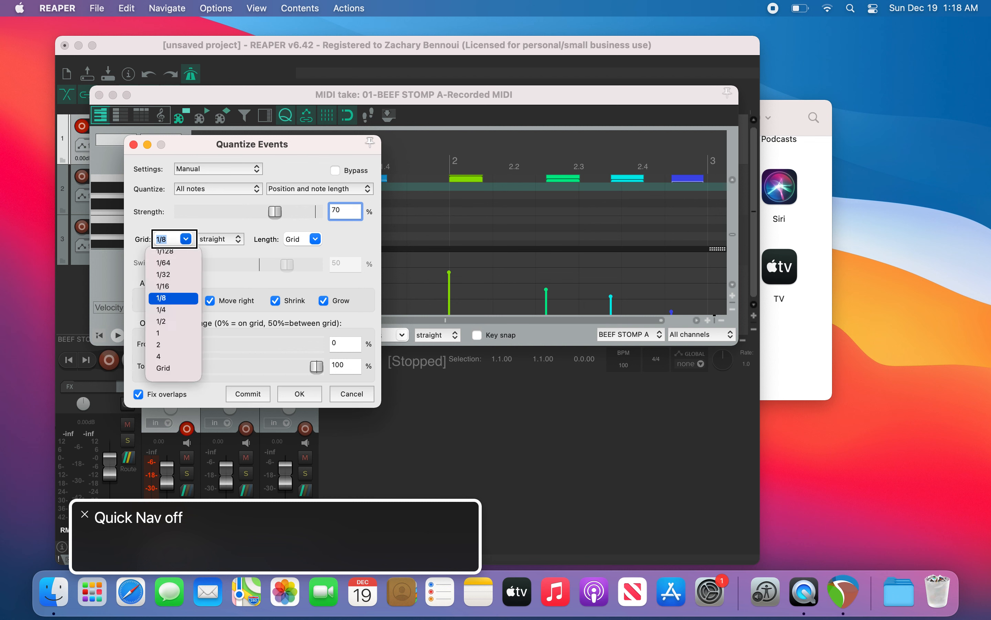
key(Down)
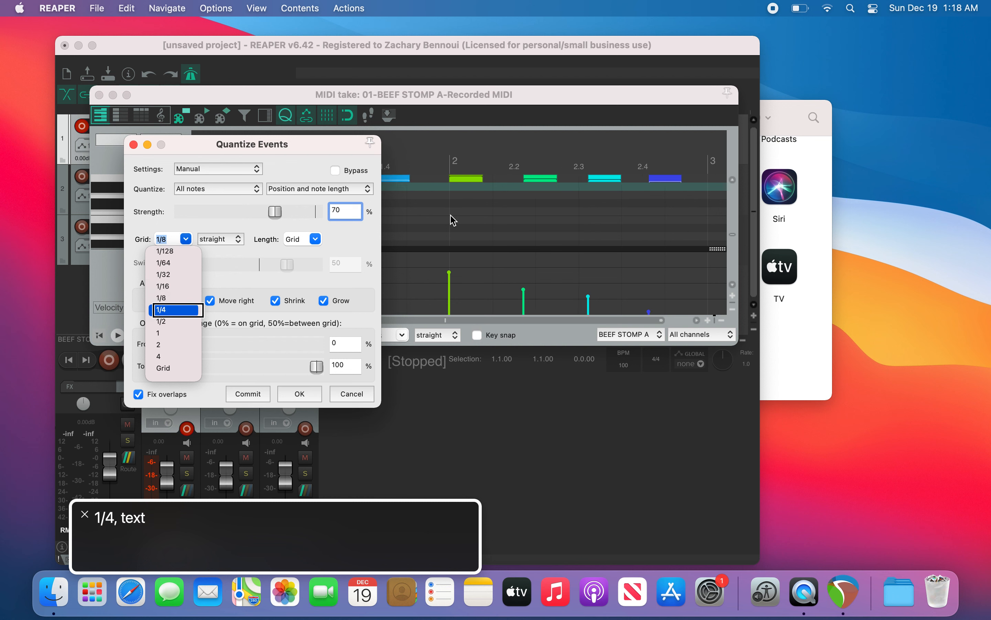
key(Up)
key(Down)
key(Up)
key(Up)
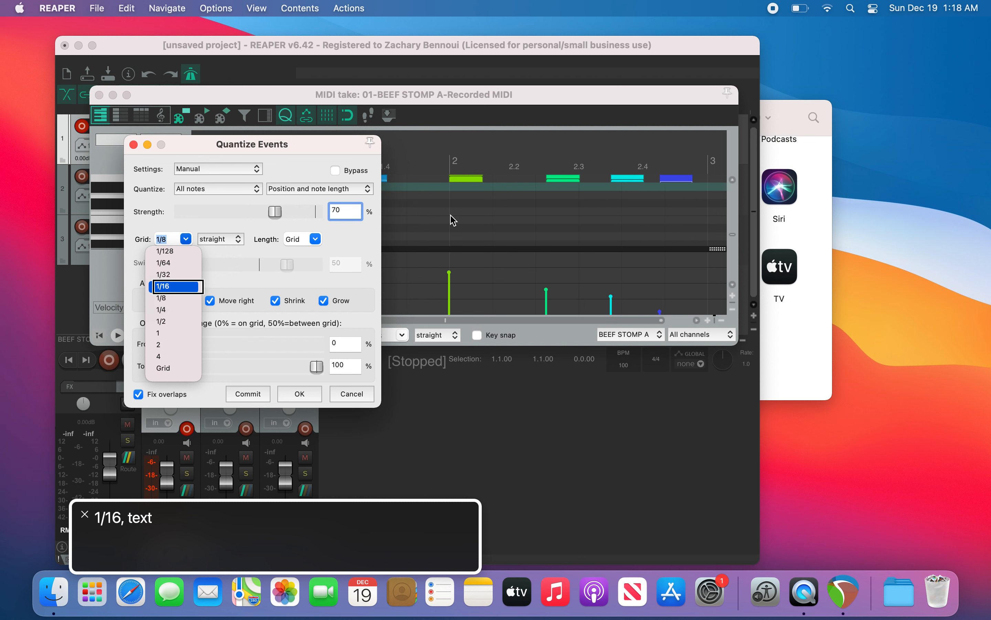
key(Return)
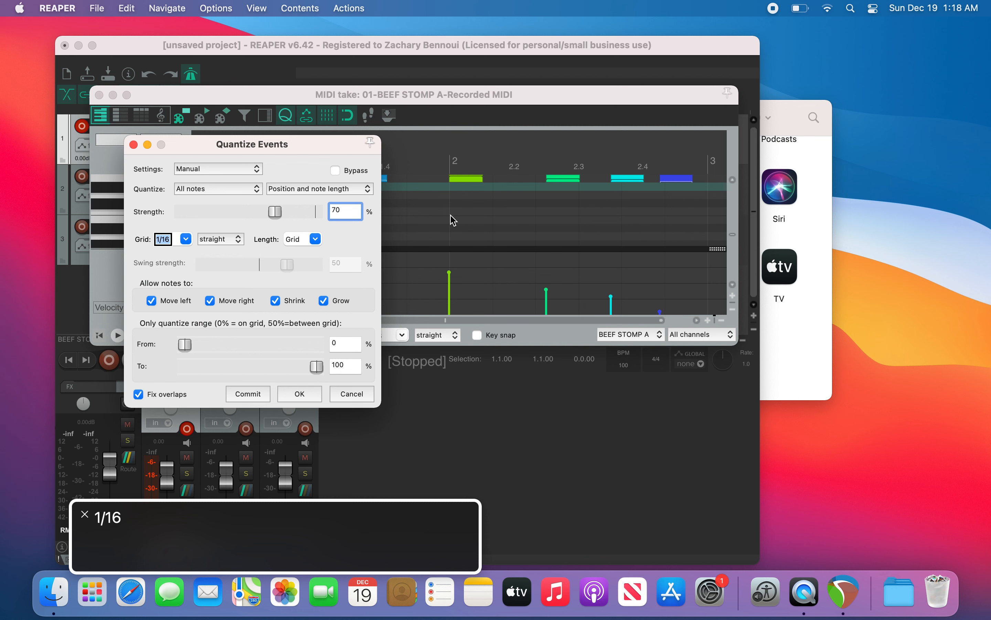
key(Down)
key(Up)
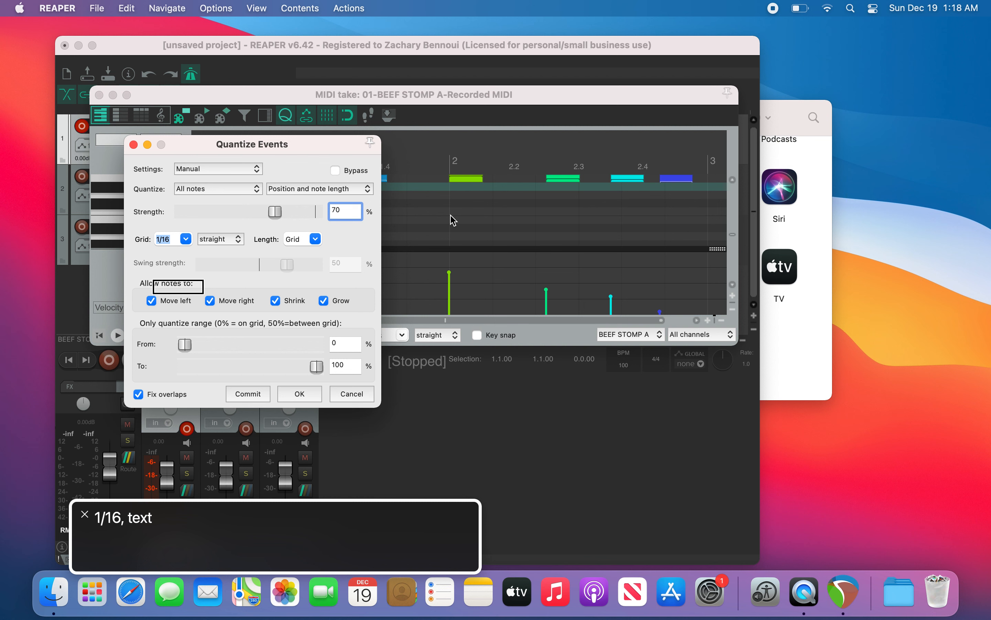
key(ctrl+alt+shift+Up)
key(ctrl+alt+Left)
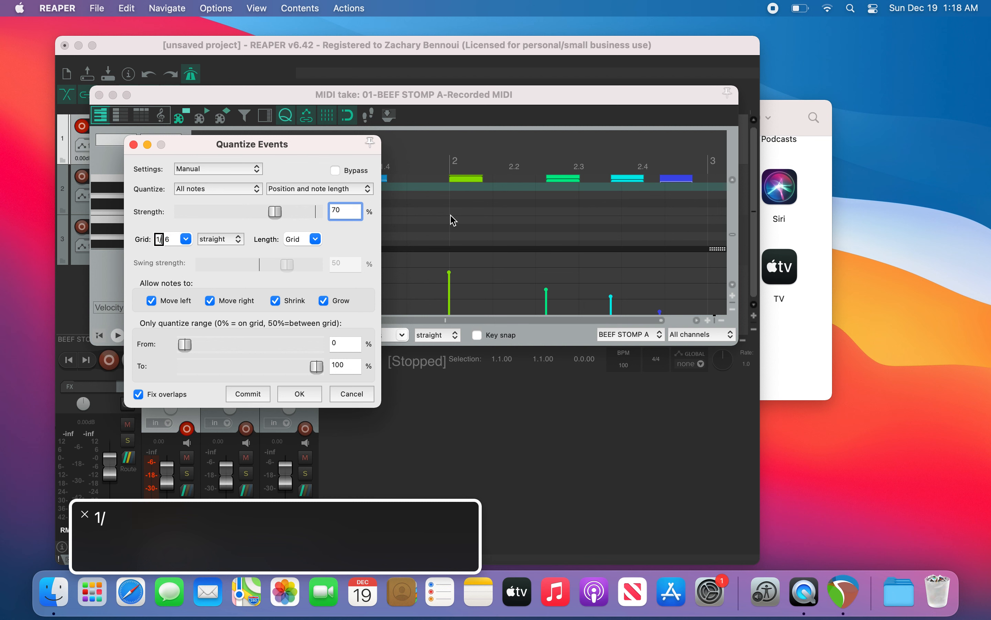
key(ctrl+alt+Right)
key(ctrl+alt+shift+Up)
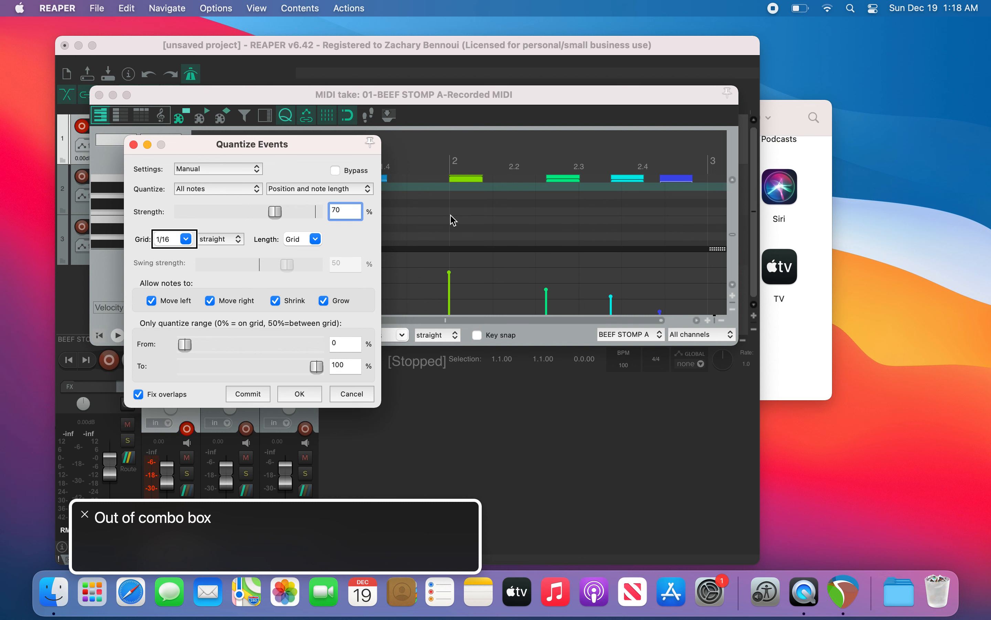
Step: Change the quantize grid type from straight to swing
key(Tab)
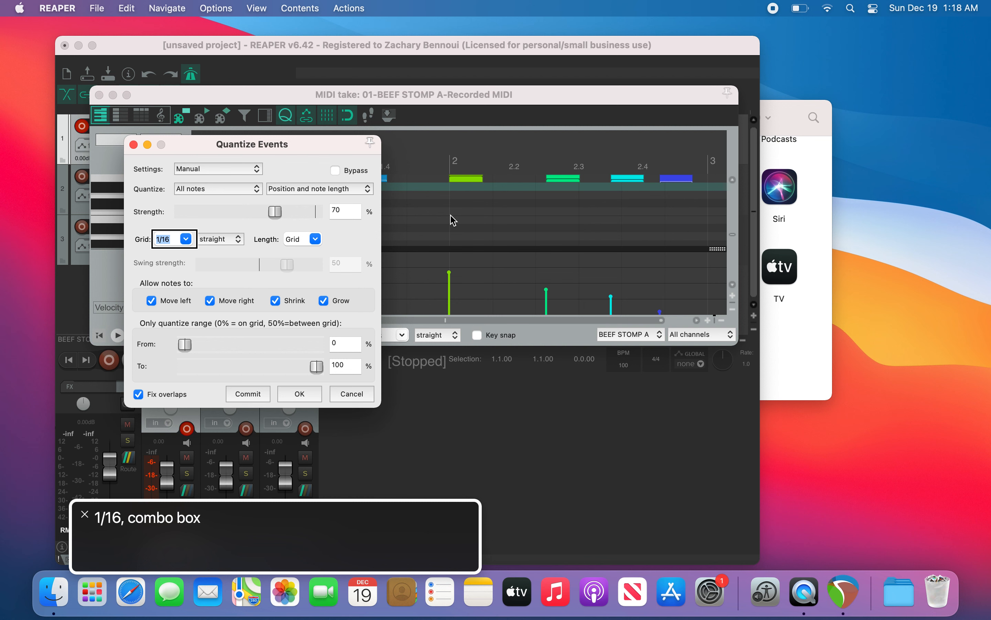
key(Tab)
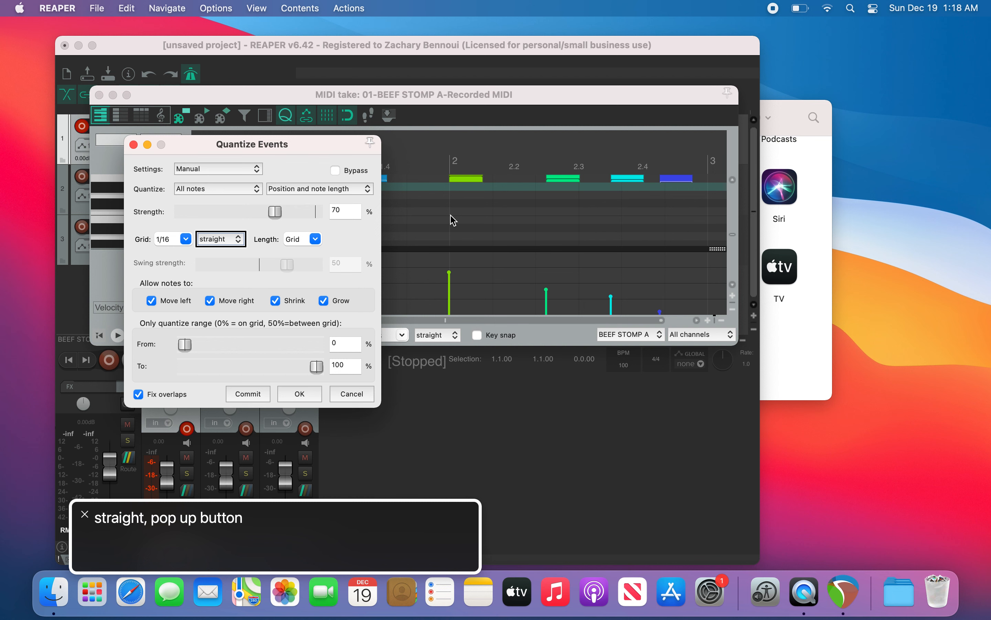
key(space)
key(Down)
key(Down)
key(Down)
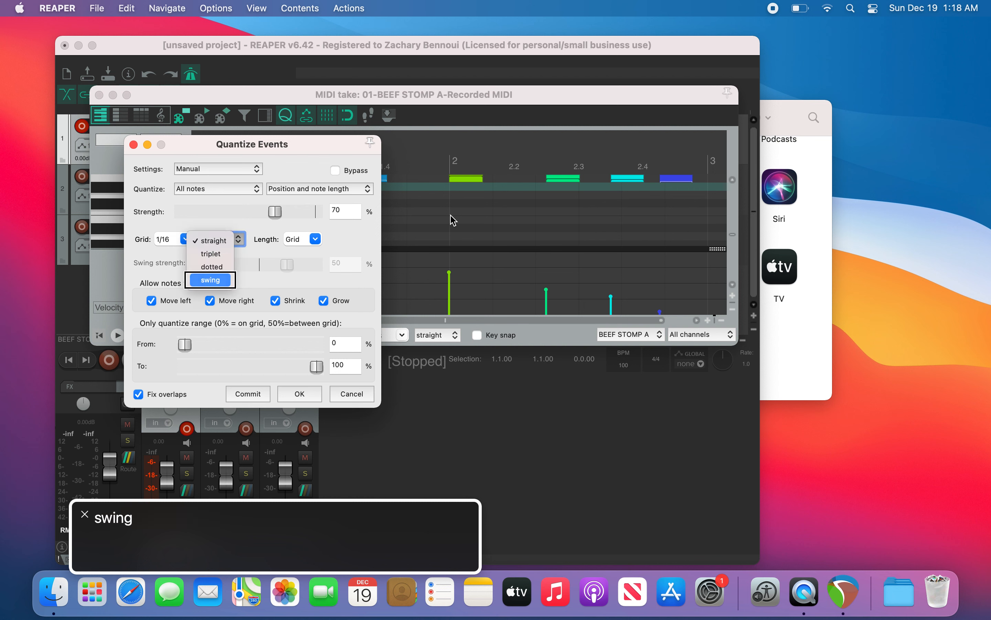
key(Up)
key(Up)
key(Up)
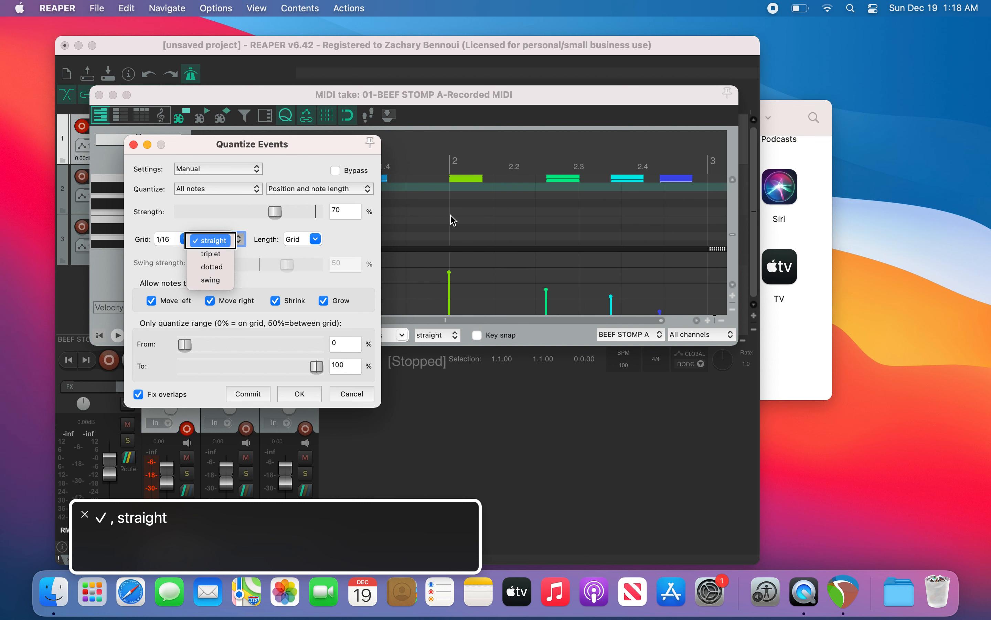
key(Down)
key(Down)
key(Down)
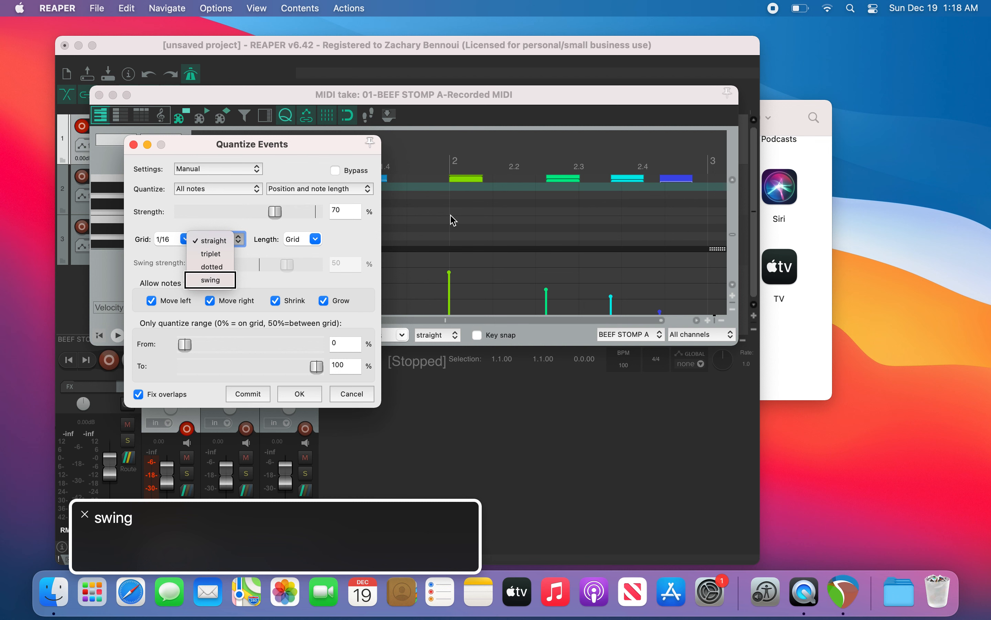
key(Return)
Step: Review the remaining quantize options: length, swing strength, allowed note movements, quantize range and overlap fixing
key(ctrl+alt+Right)
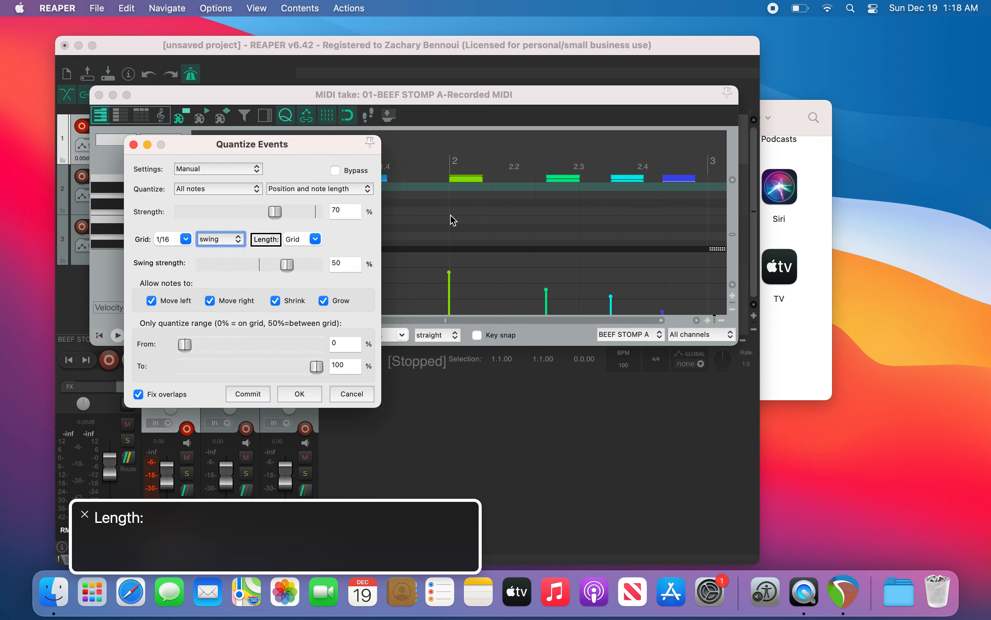
key(ctrl+alt+Right)
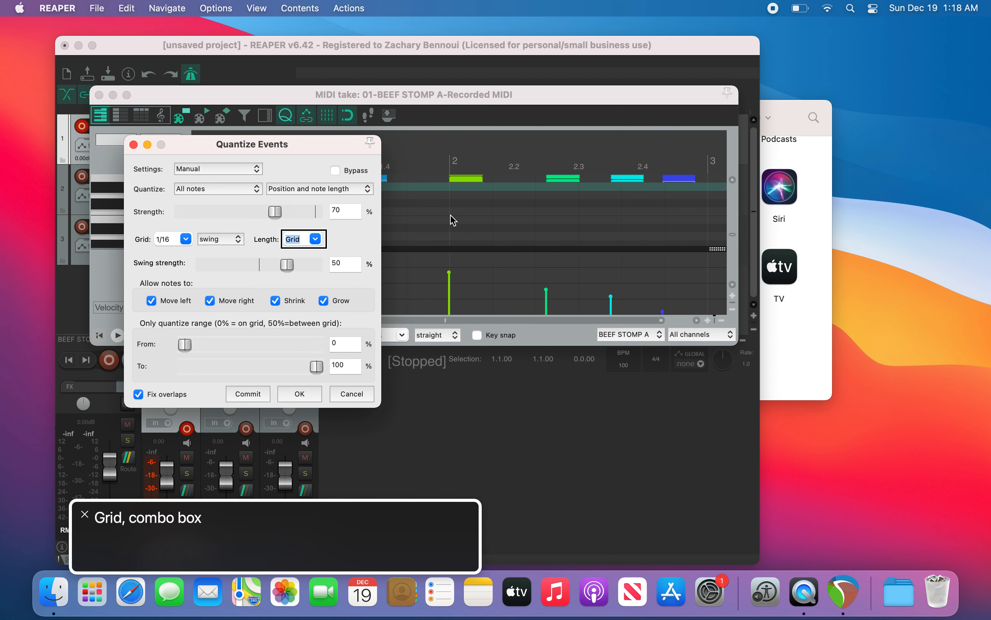
key(ctrl+alt+Right)
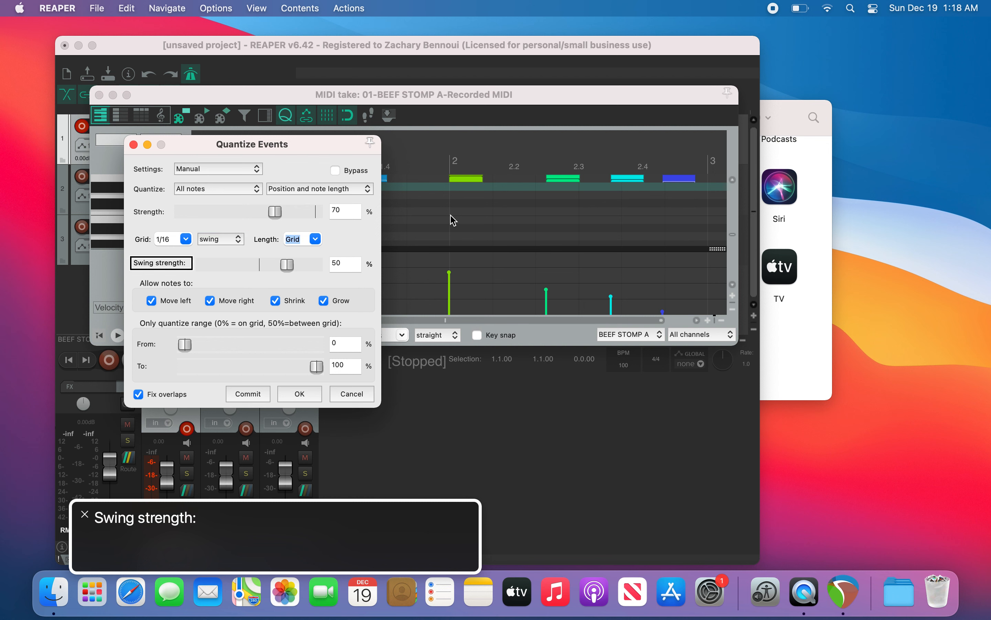
key(ctrl+alt+Right)
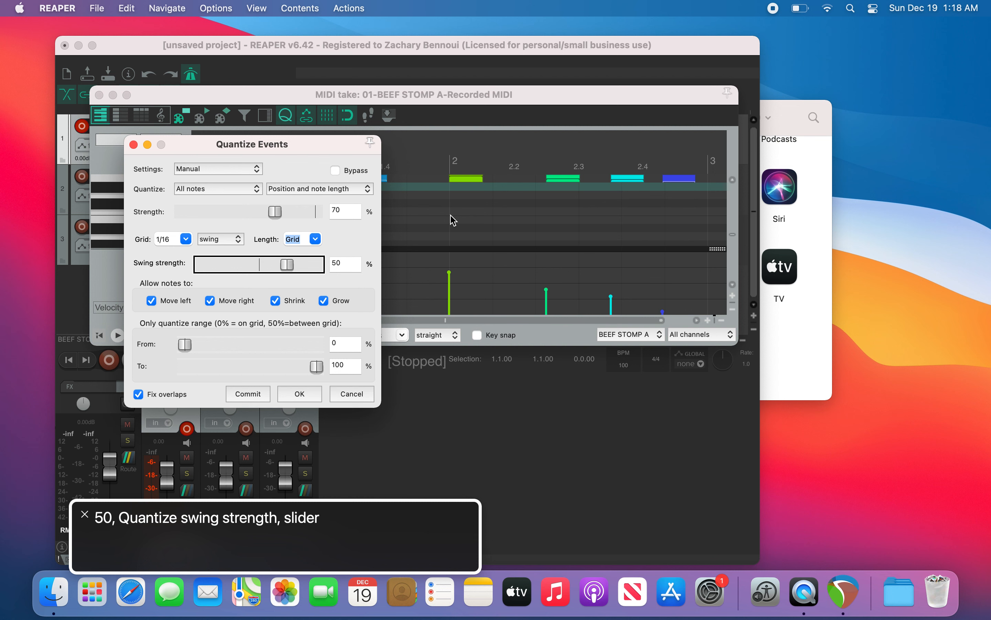
key(ctrl+alt+Right)
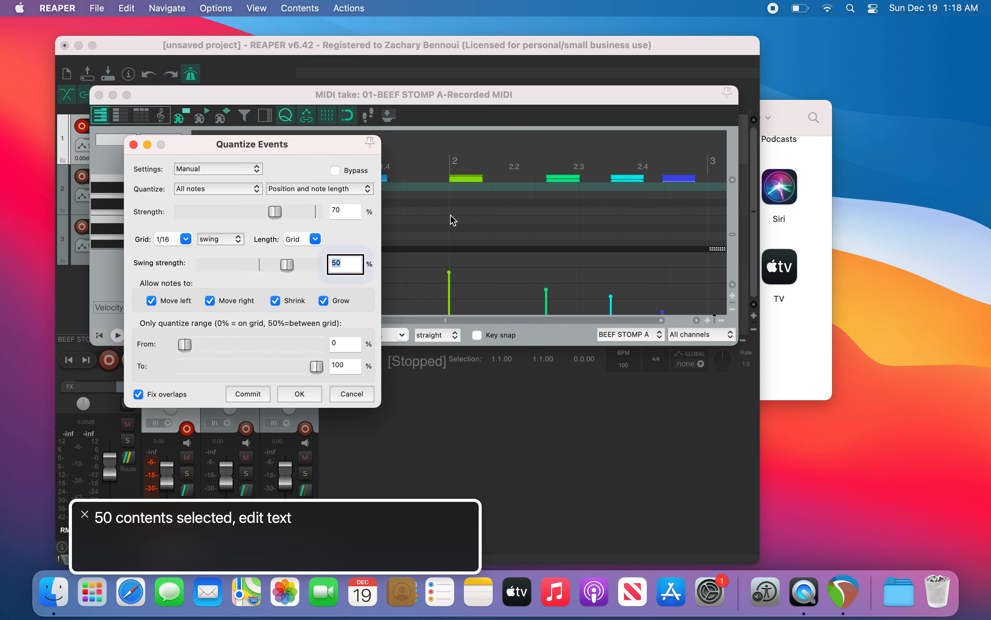
key(ctrl+alt+Right)
key(ctrl+alt+Right)
key(ctrl+alt+Left)
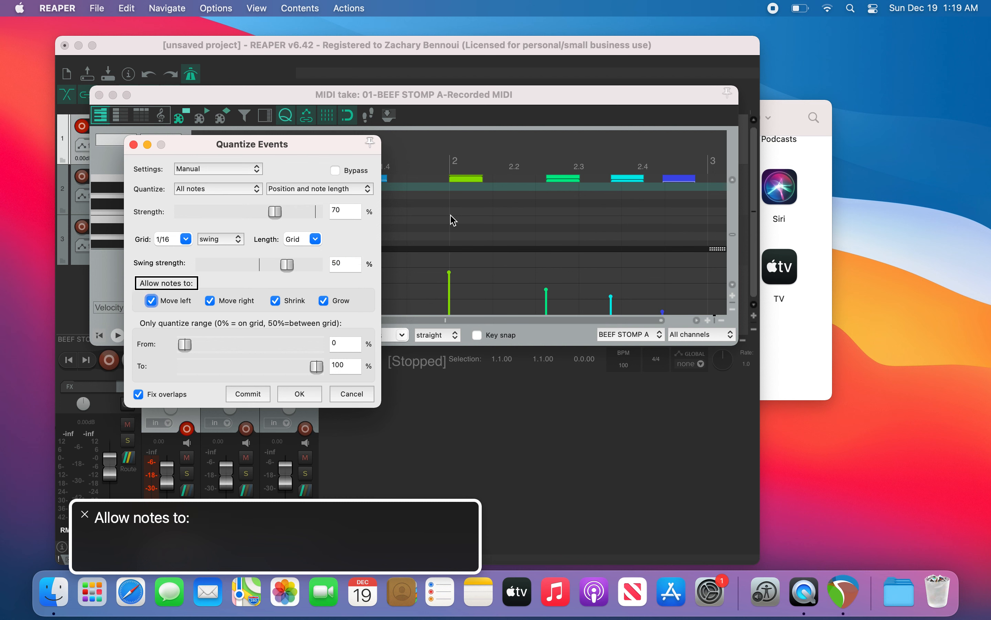
key(ctrl+alt+Right)
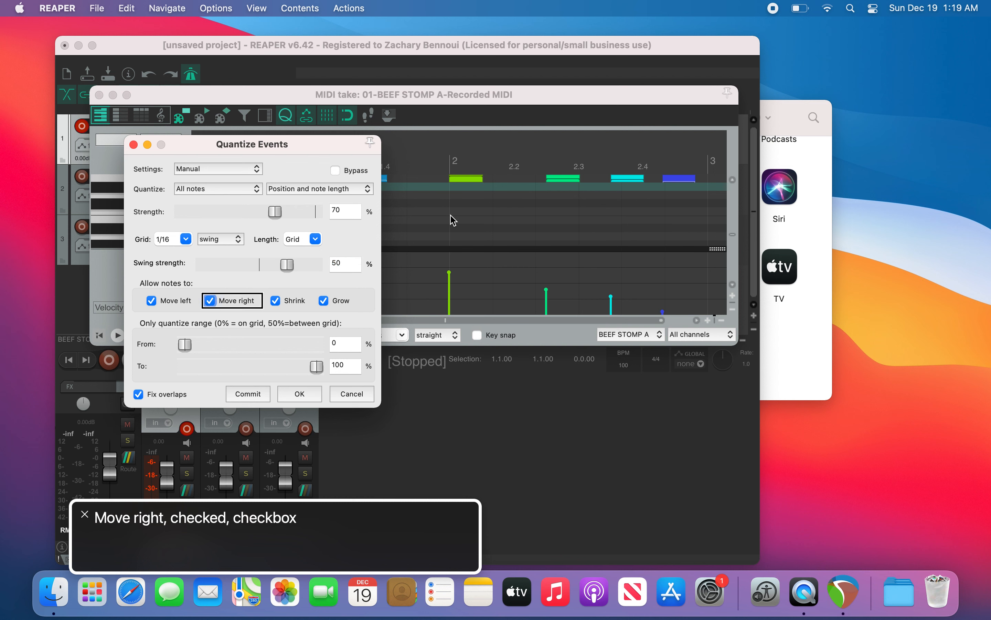
key(ctrl+alt+Right)
key(ctrl+alt+Right)
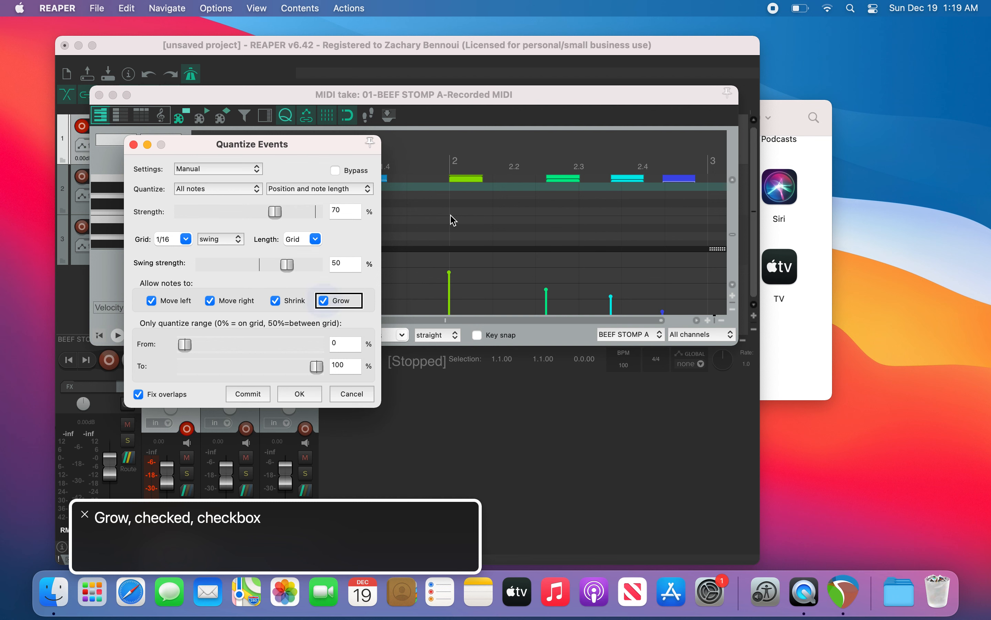
key(ctrl+alt+Right)
key(ctrl+alt+Left)
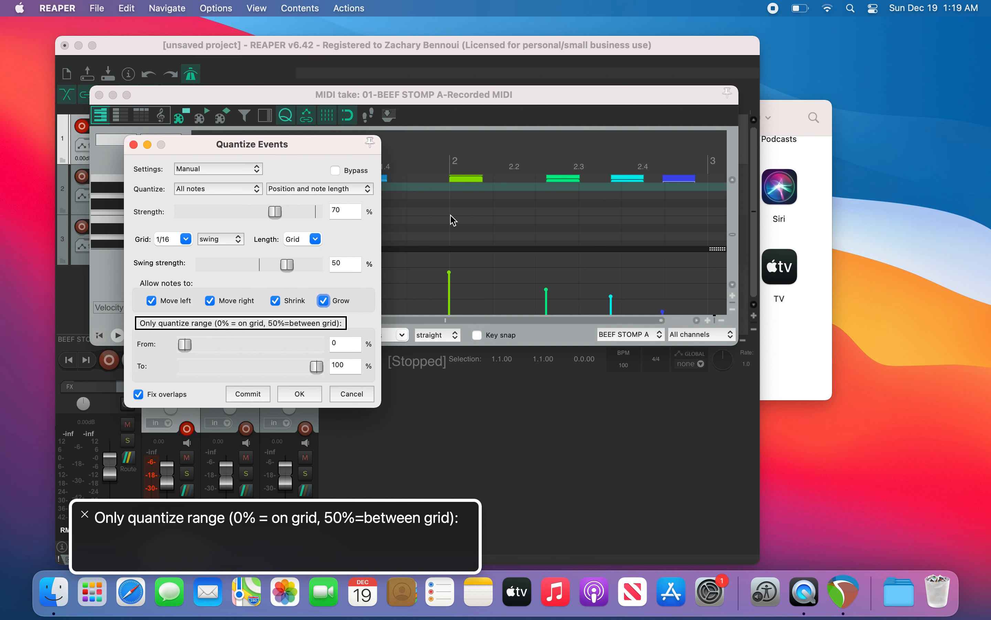
key(ctrl+alt+Right)
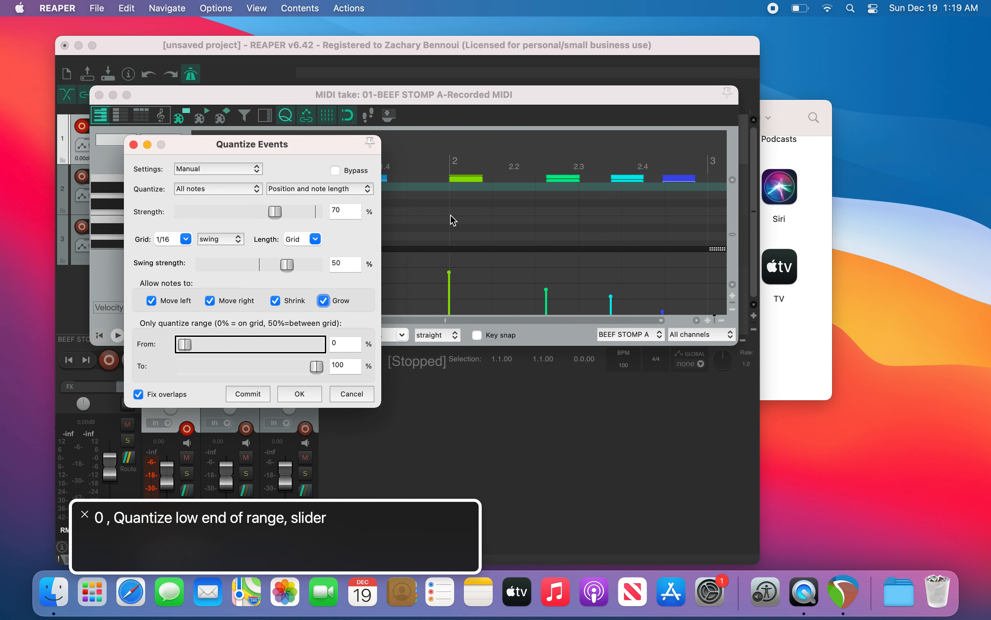
key(ctrl+alt+Right)
key(ctrl+alt+Right)
key(ctrl+alt+Right)
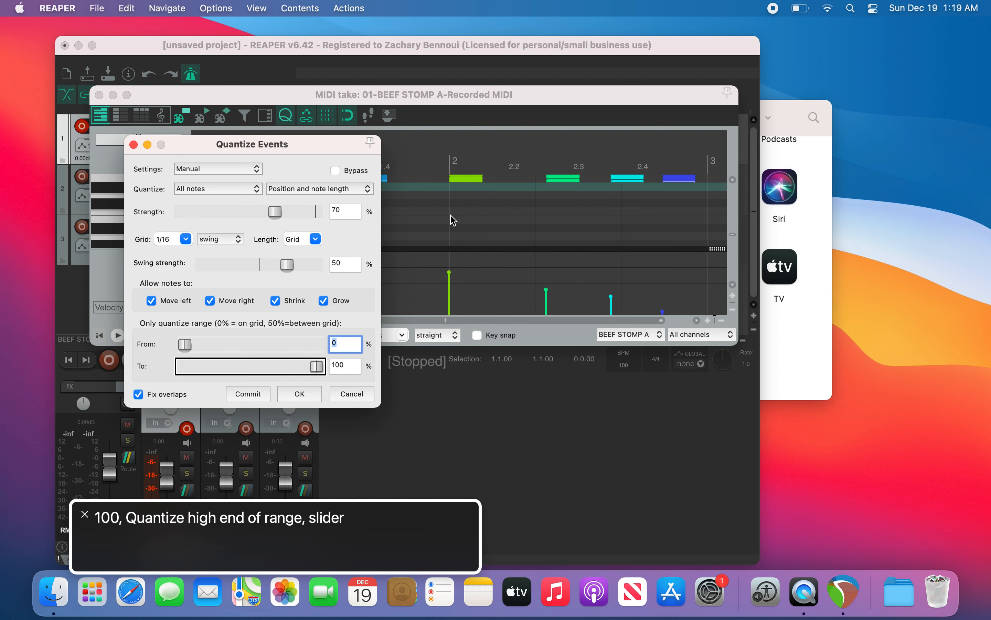
key(ctrl+alt+Right)
key(ctrl+alt+Right)
key(ctrl+alt+Right)
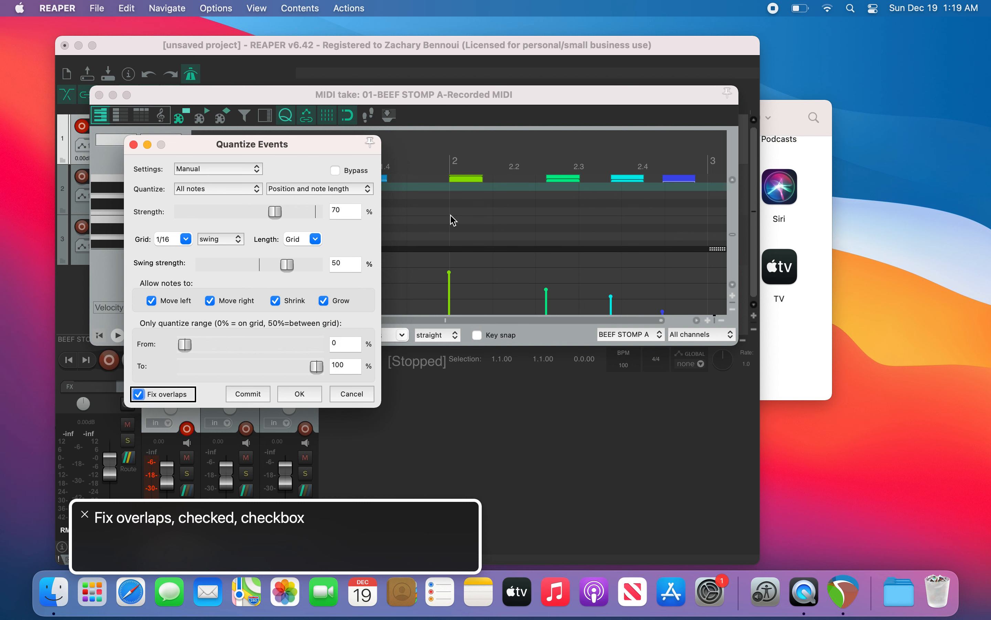
key(ctrl+alt+Right)
key(ctrl+alt+Right)
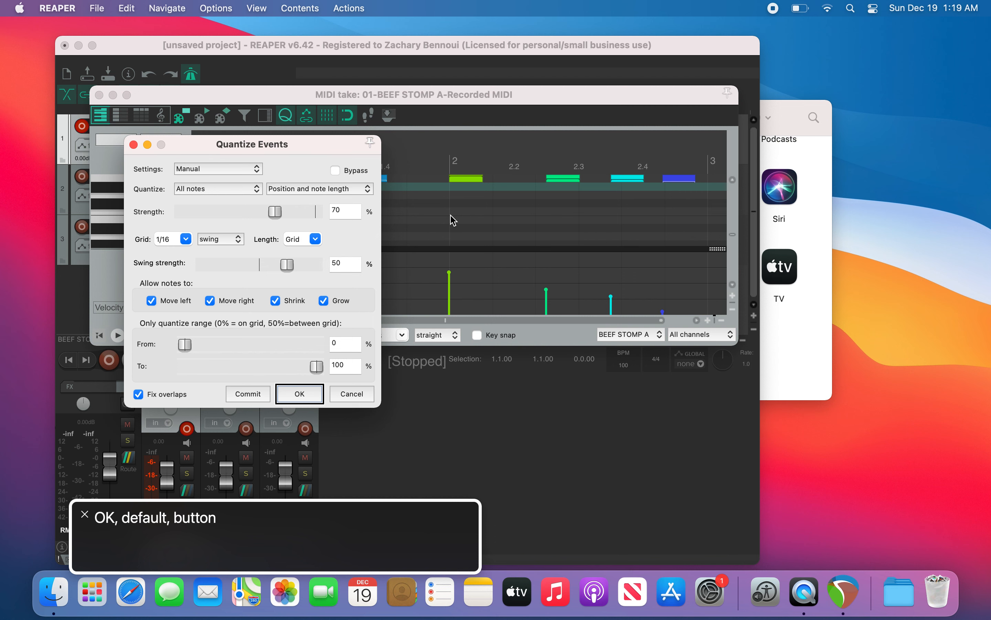
Step: Apply the quantization to the drum notes, play back the take, and close the MIDI editor
key(ctrl+alt+space)
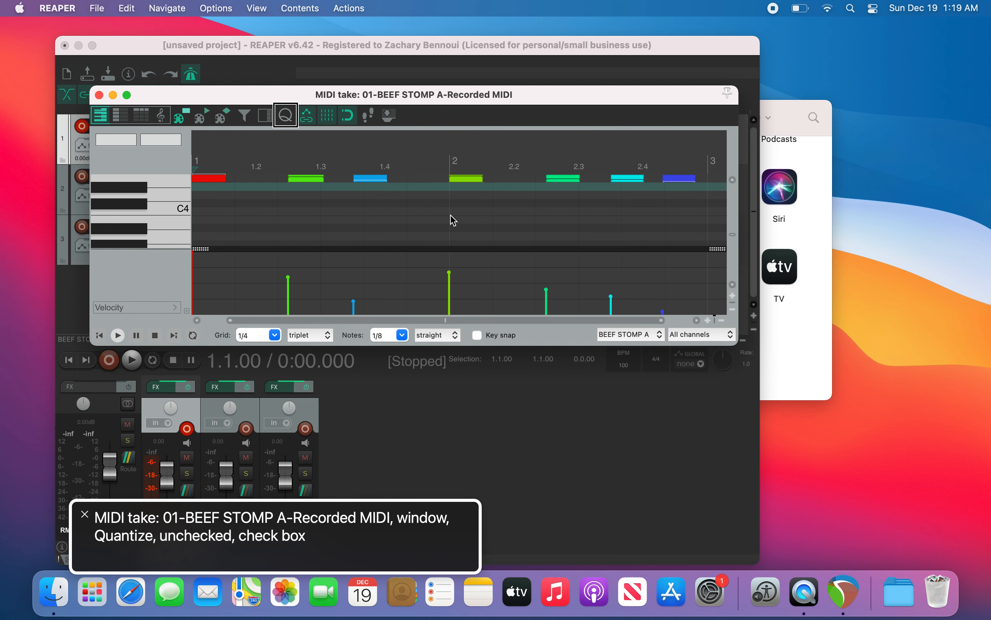
key(space)
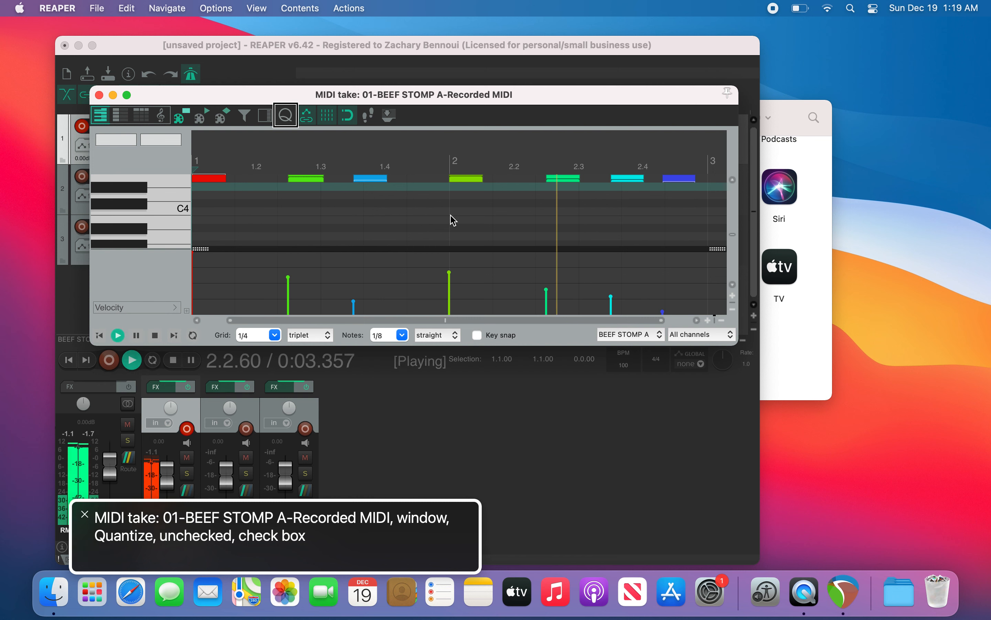
key(space)
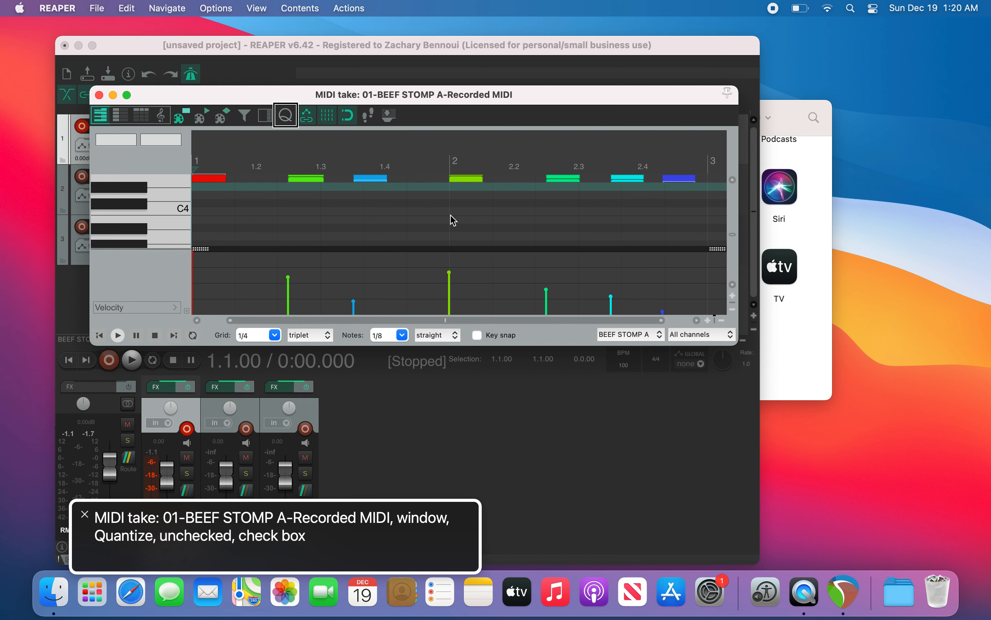
key(space)
key(super+w)
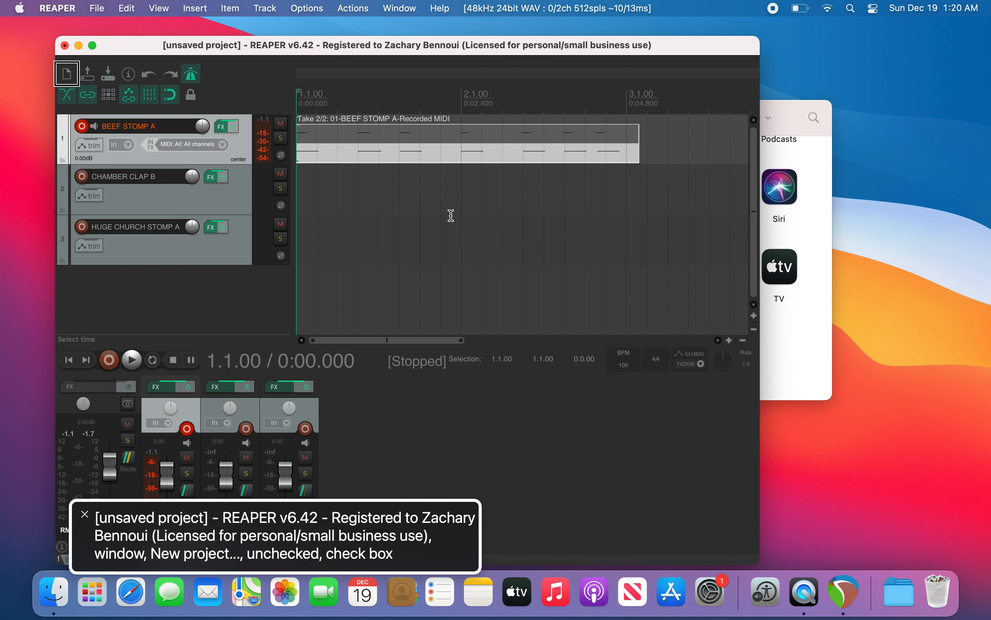
Step: Duplicate the MIDI item after itself, play back the result, and delete the copy
key(super+Left)
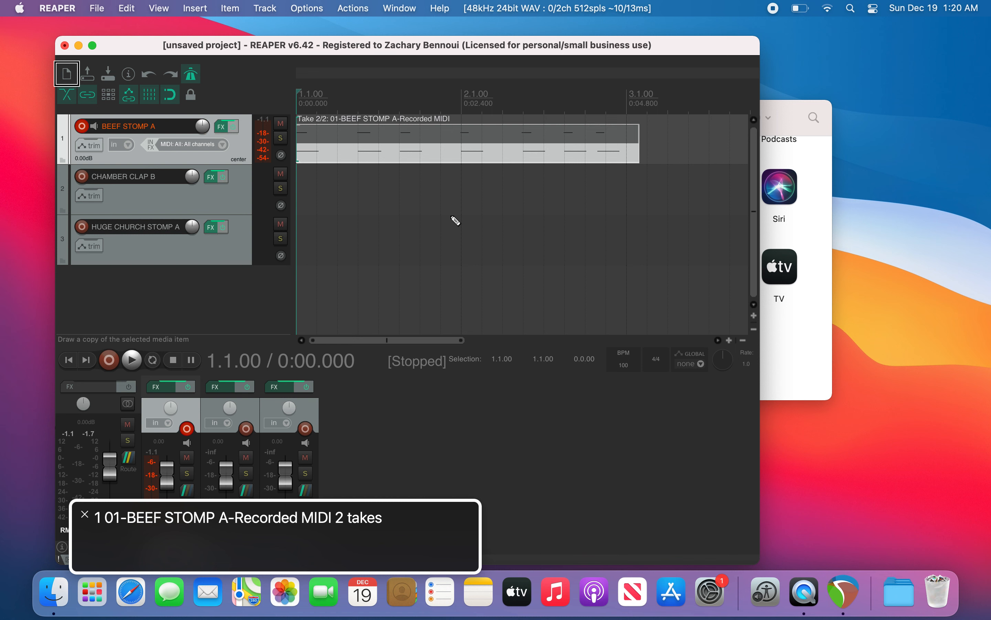
key(super+d)
key(space)
key(Home)
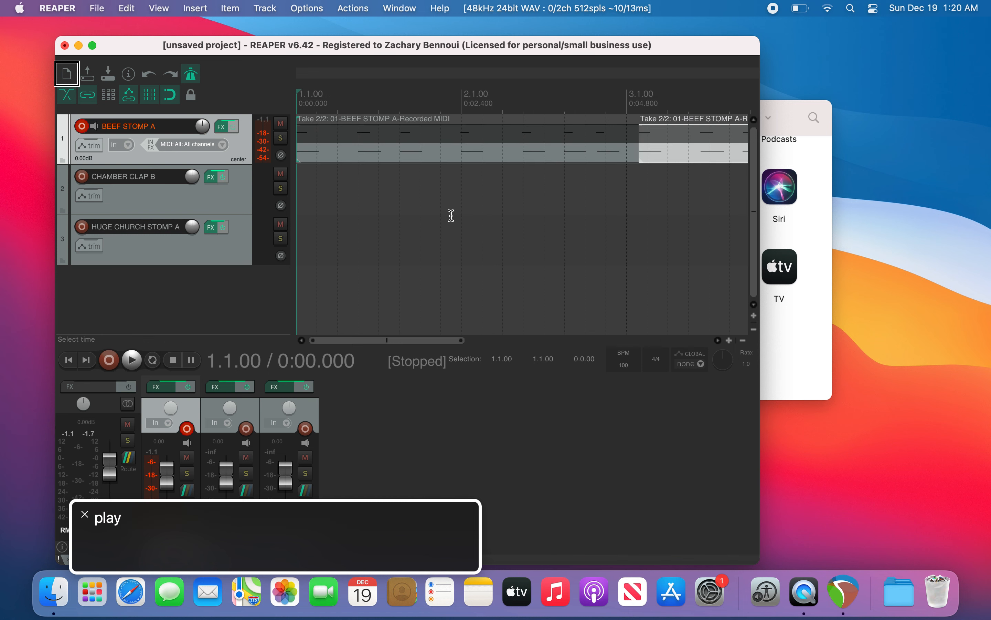
key(space)
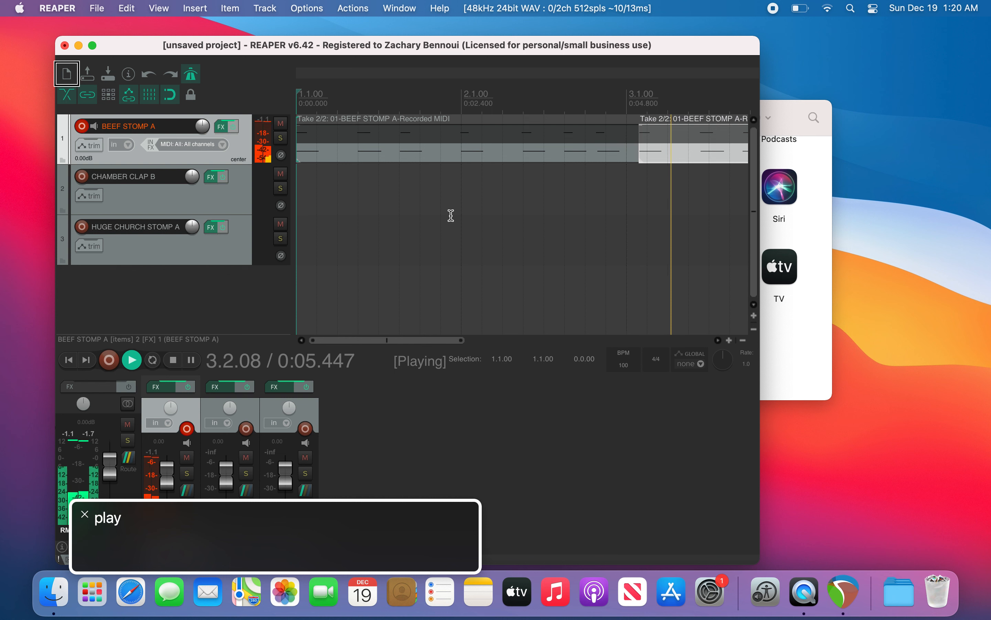
key(space)
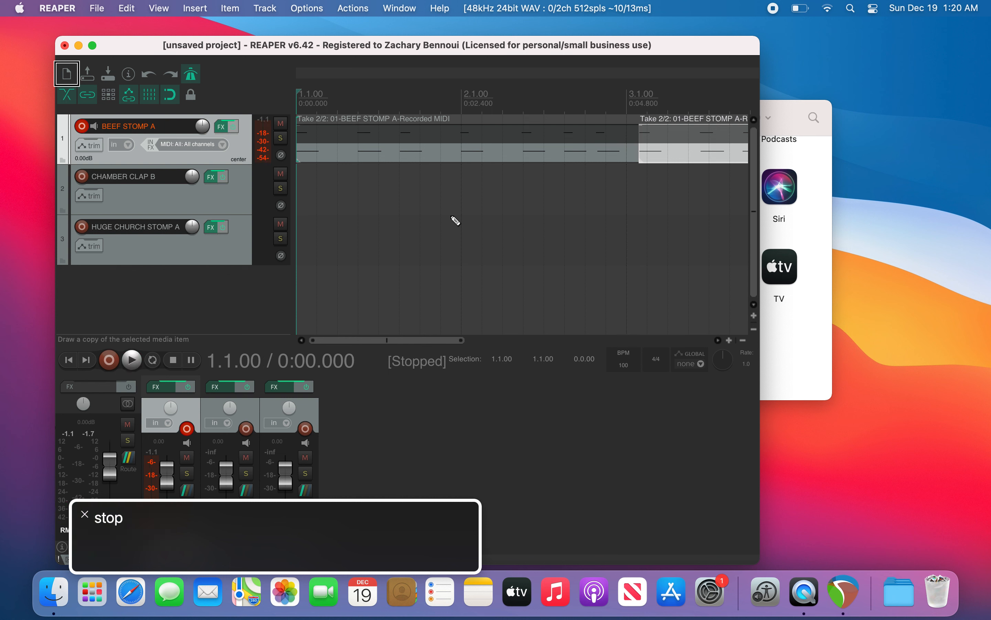
key(super+Right)
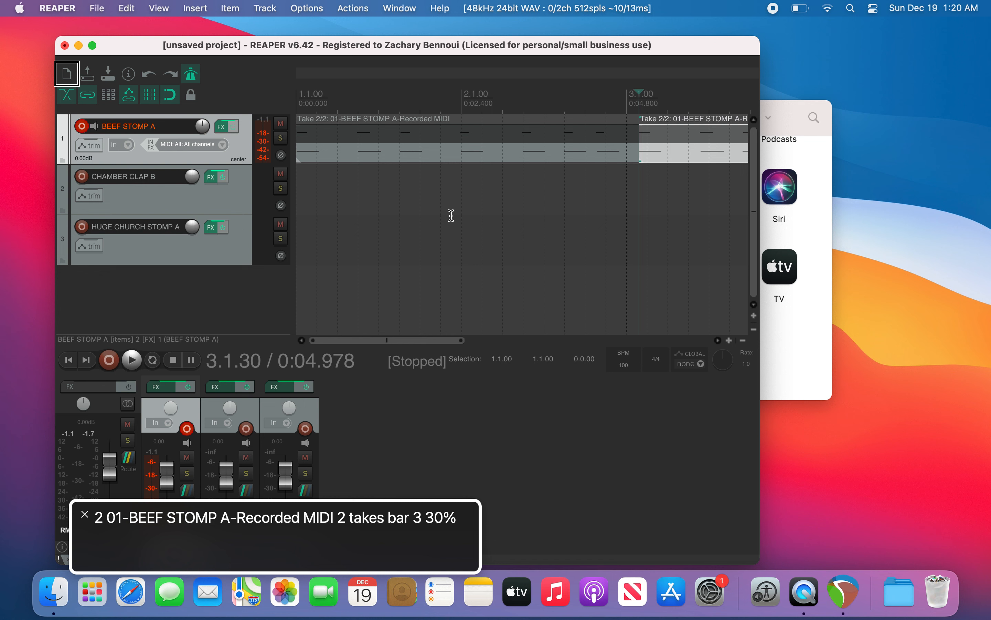
key(Delete)
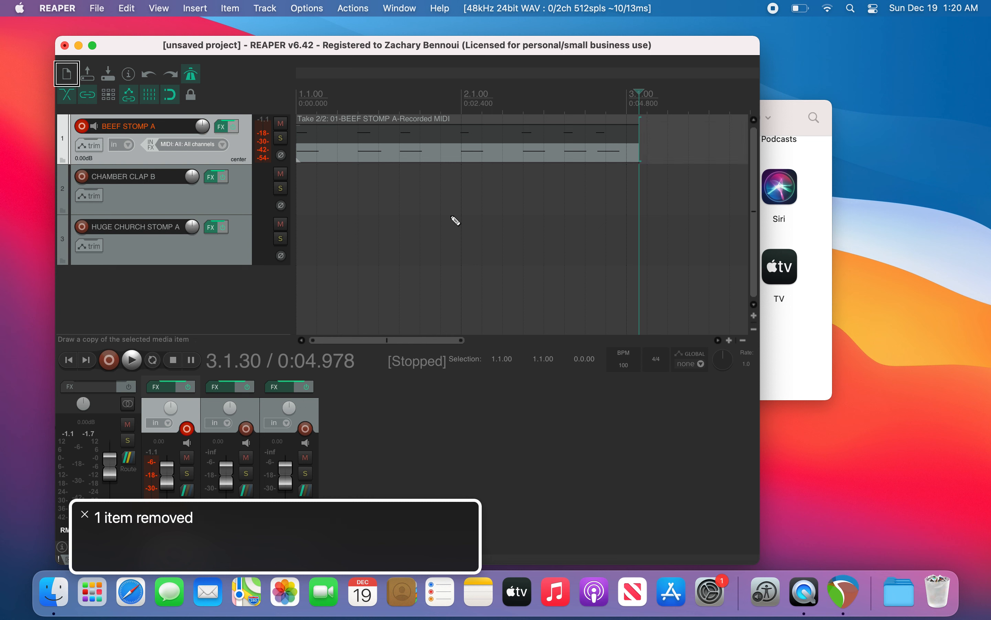
Step: Split the BEEF STOMP A MIDI item at bar 3 and delete the part after the split
key(super+Left)
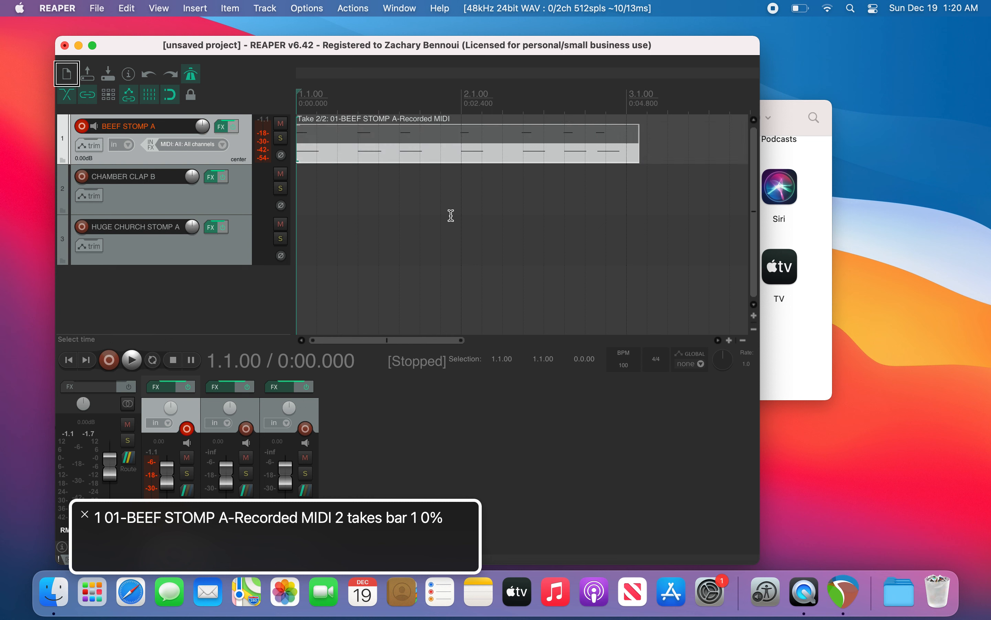
key(Page_Down)
key(Page_Down)
key(Page_Down)
key(Page_Down)
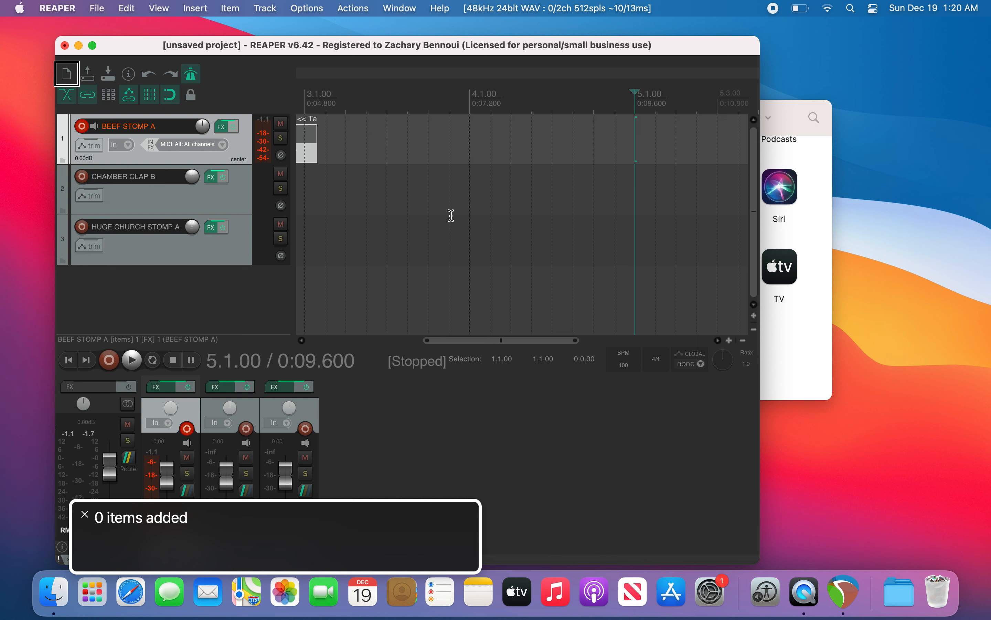
key(Home)
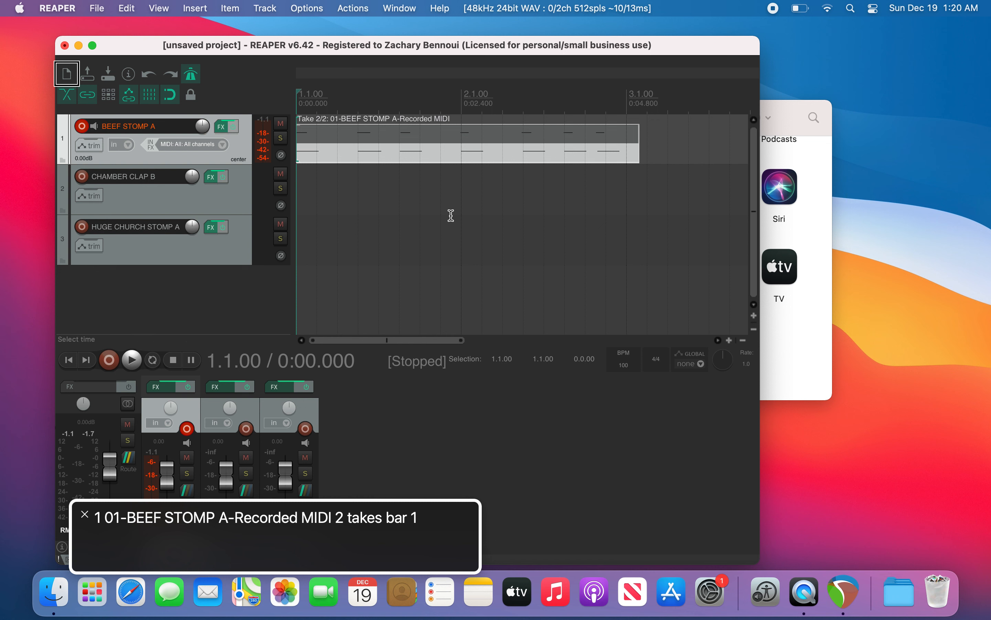
key(Page_Down)
key(Page_Down)
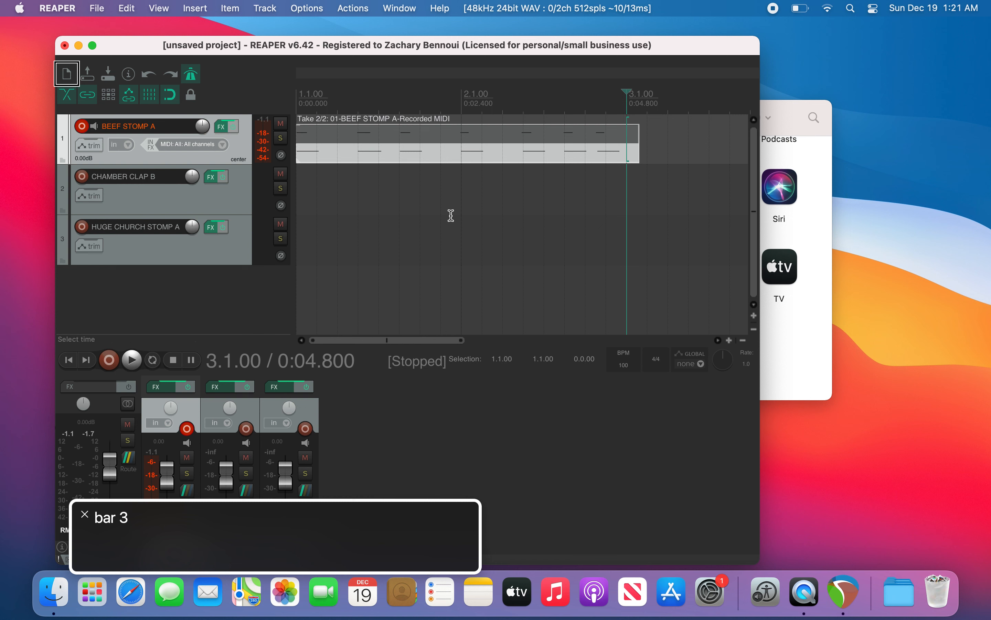
key(s)
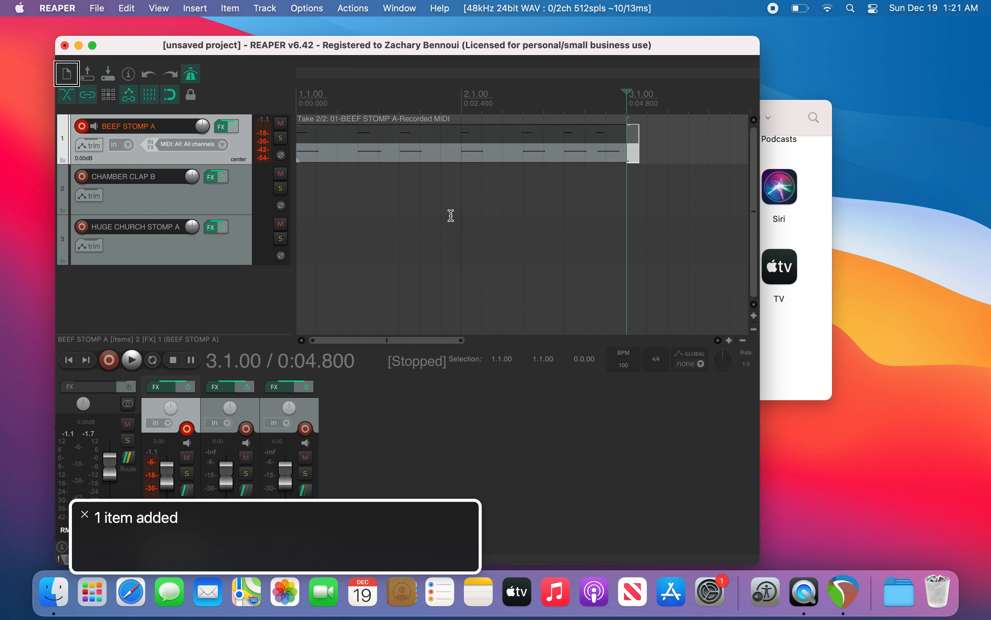
key(super+Right)
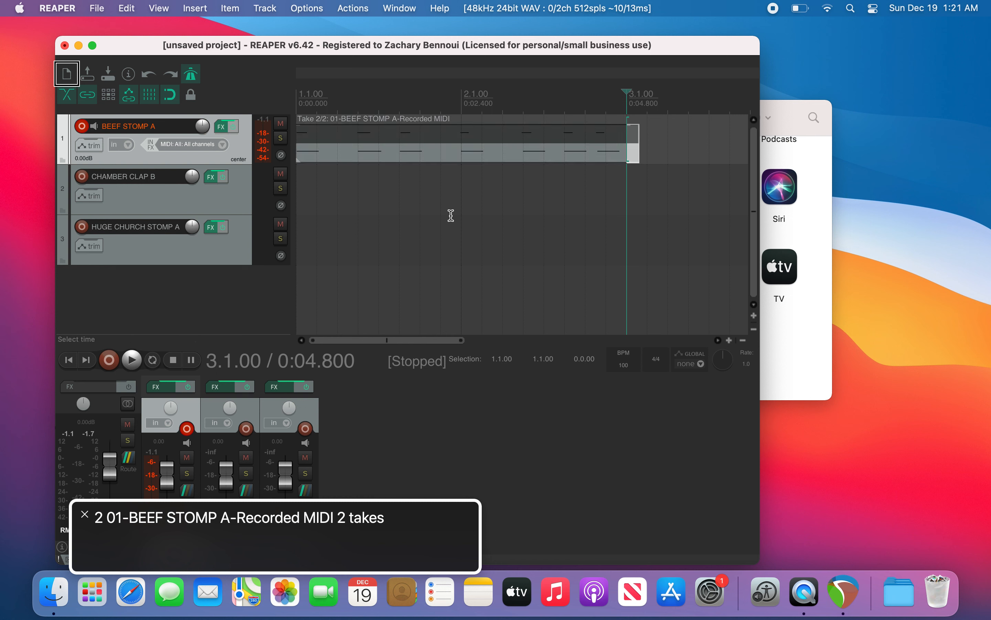
key(Delete)
key(super+Left)
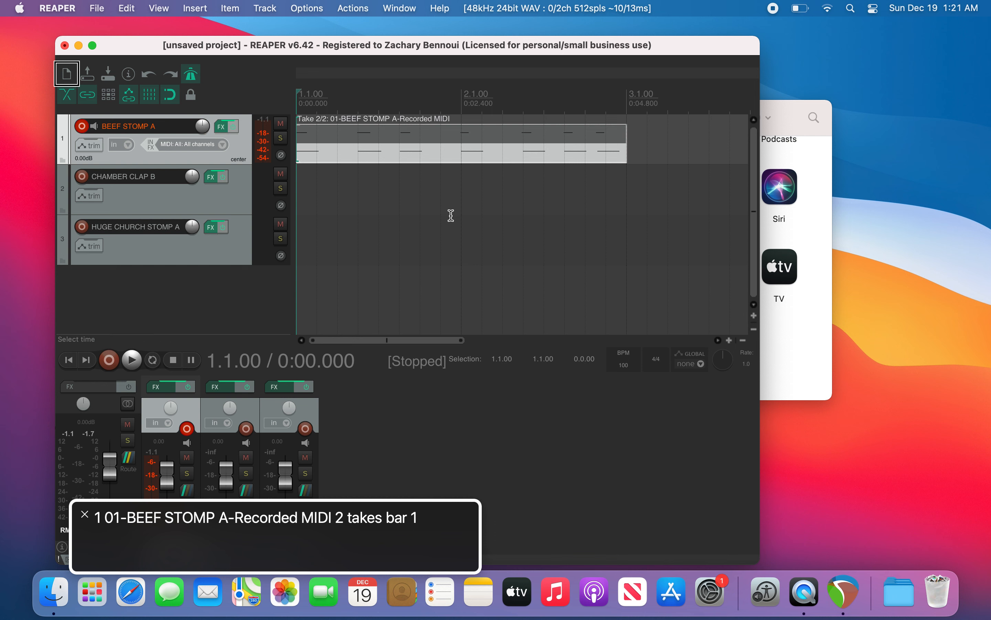
Step: Disarm the BEEF STOMP A track and arm the CHAMBER CLAP B track for recording
key(space)
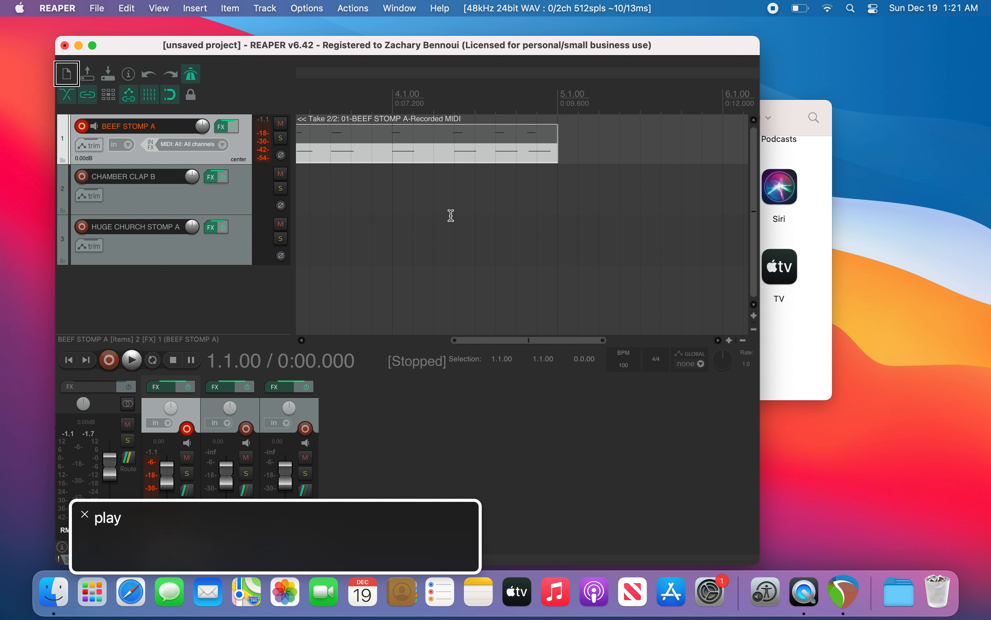
key(Down)
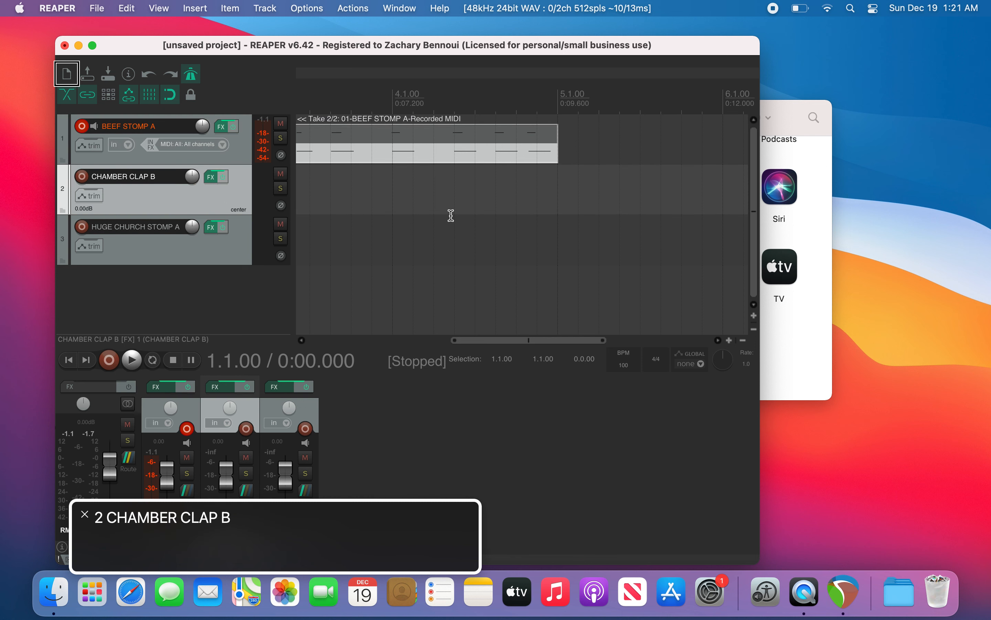
key(Up)
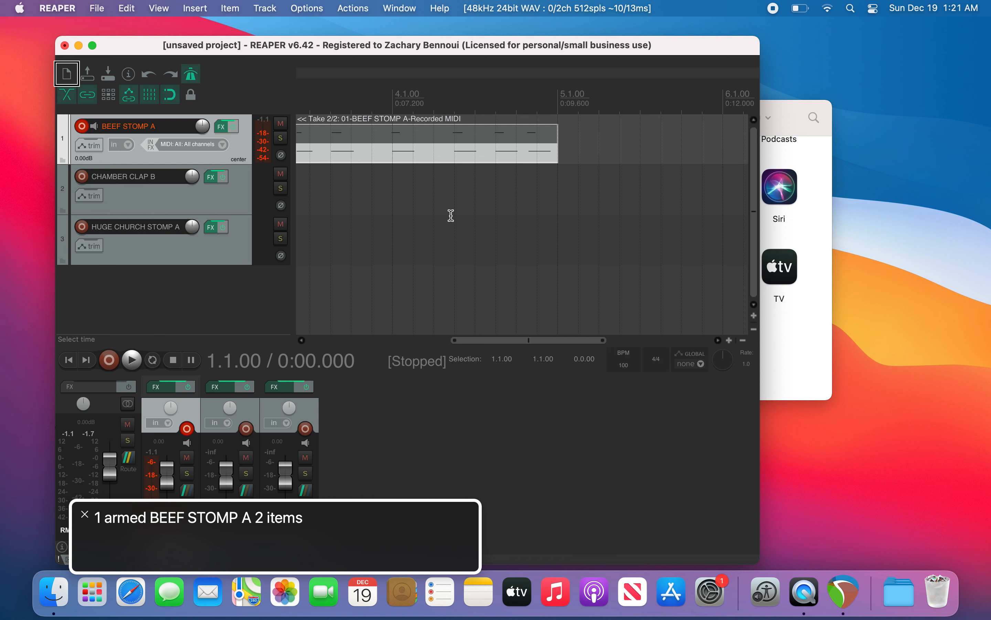
key(F7)
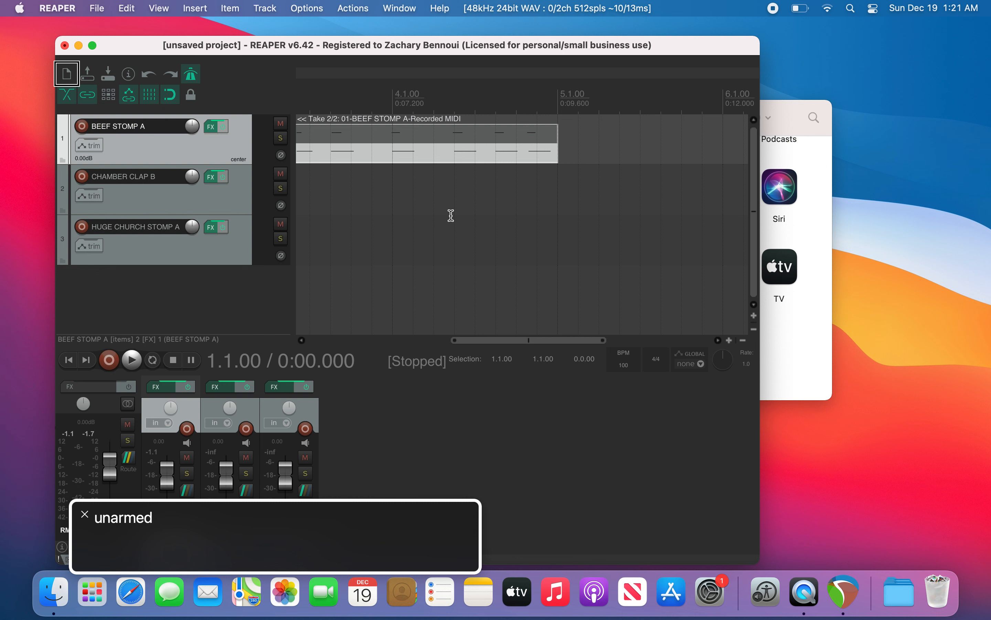
key(Down)
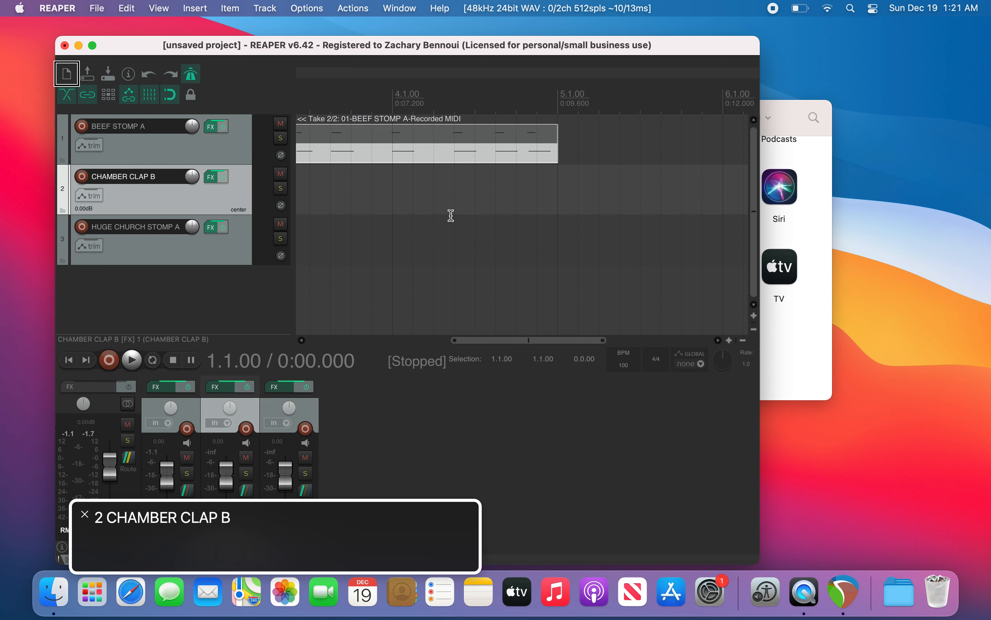
key(F7)
key(F7)
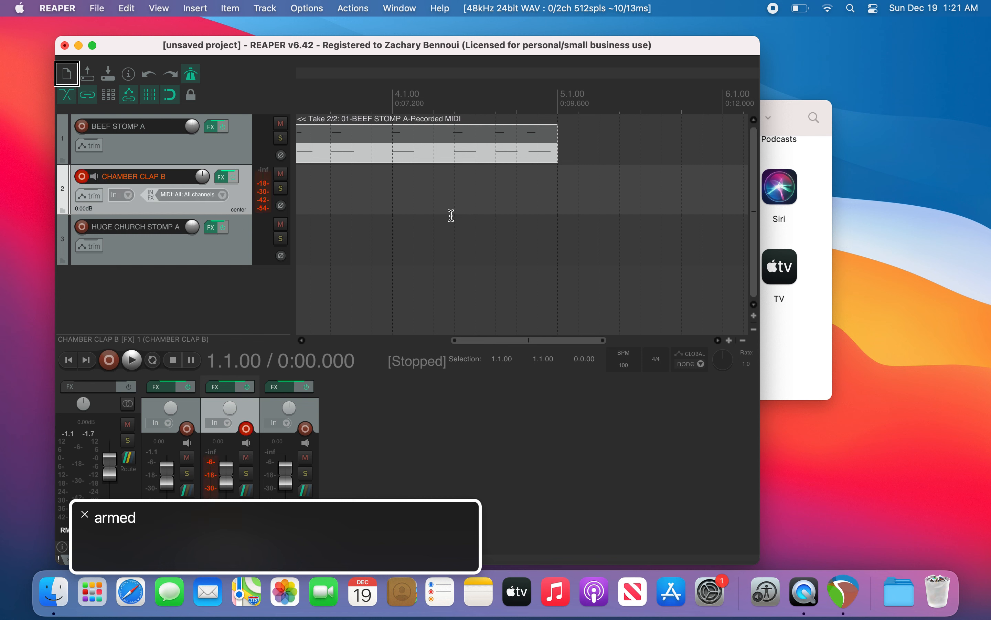
Step: Set a time selection from the project start to bar 5
key(Home)
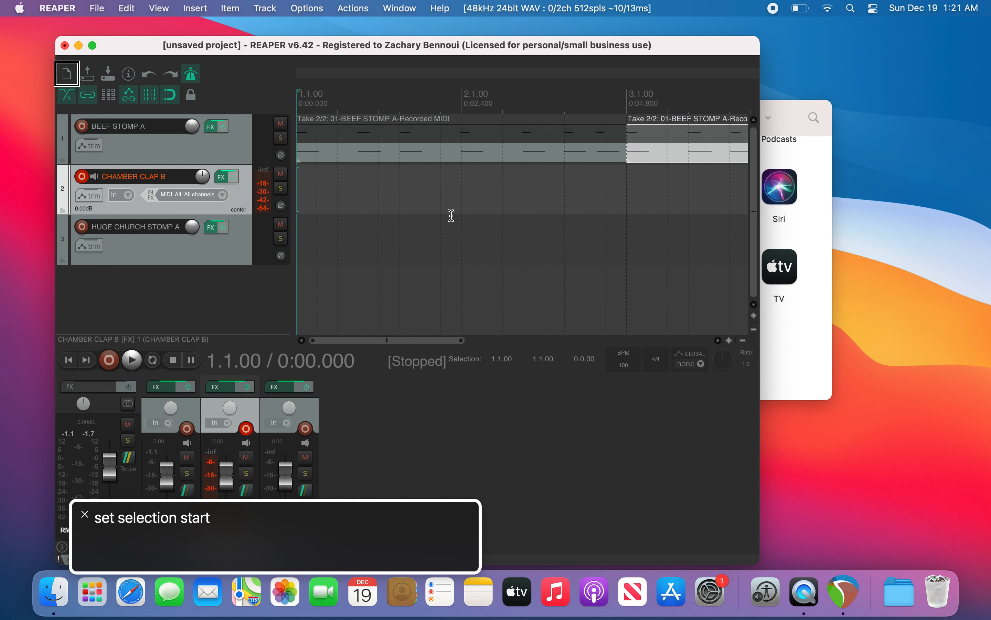
key(End)
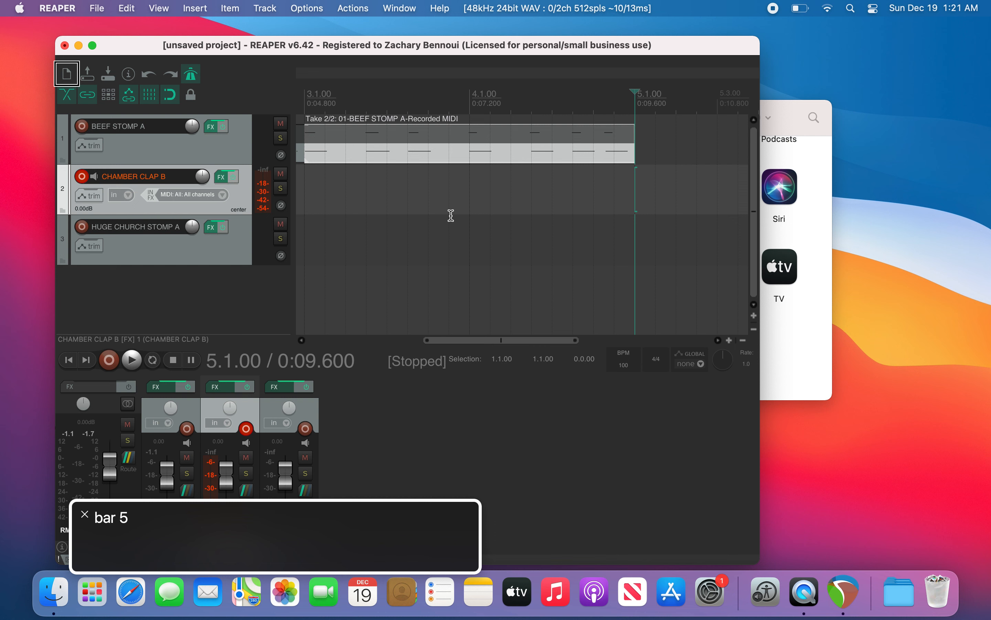
key(bracketright)
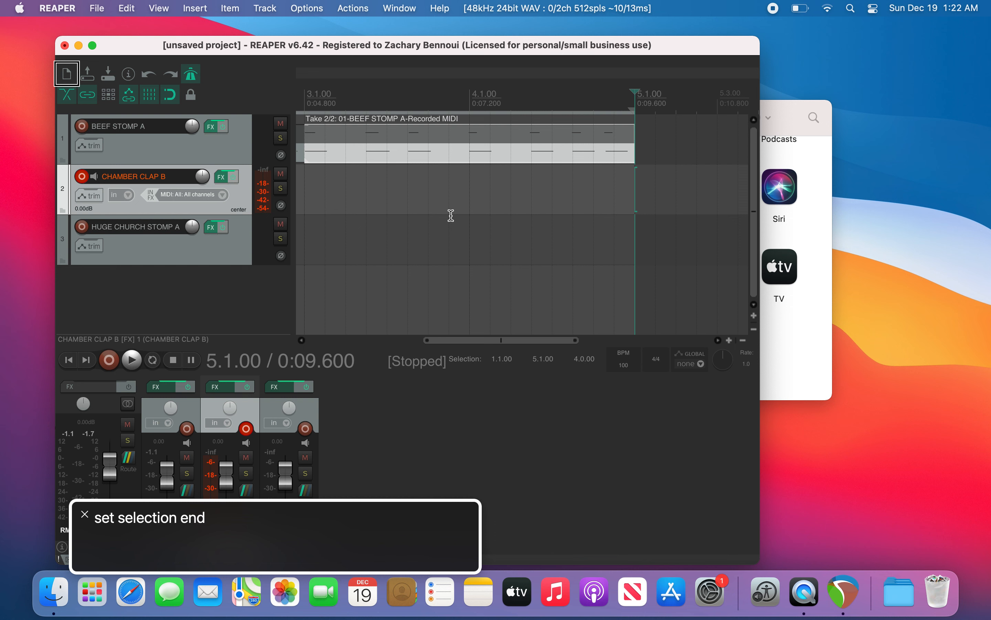
Step: Record a take on CHAMBER CLAP B with the virtual MIDI keyboard, then delete the recorded file
key(super+r)
key(alt+b)
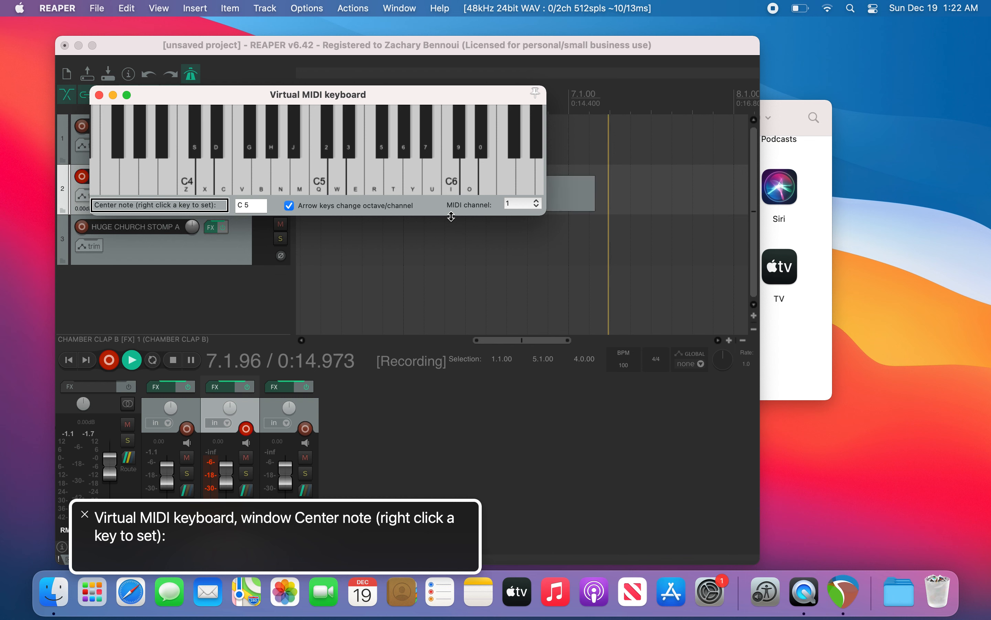
key(space)
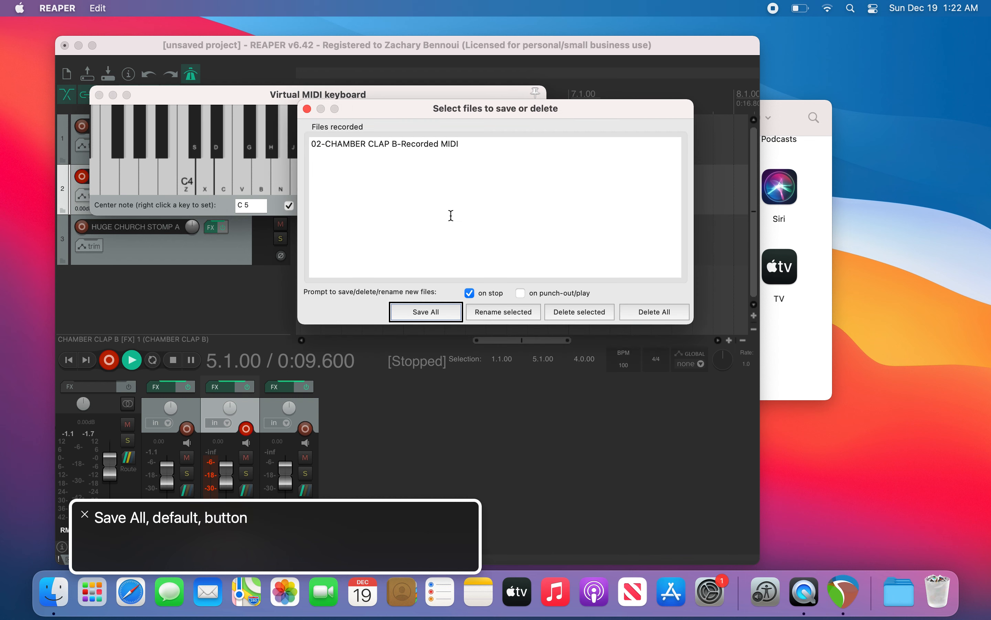
key(Tab)
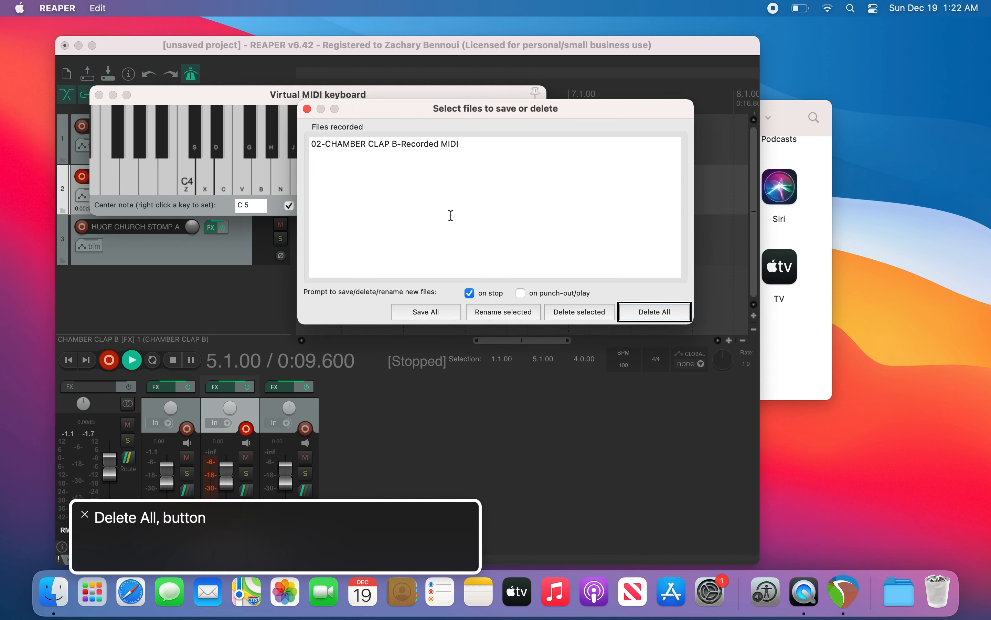
key(space)
key(ctrl+alt+Right)
key(ctrl+alt+Right)
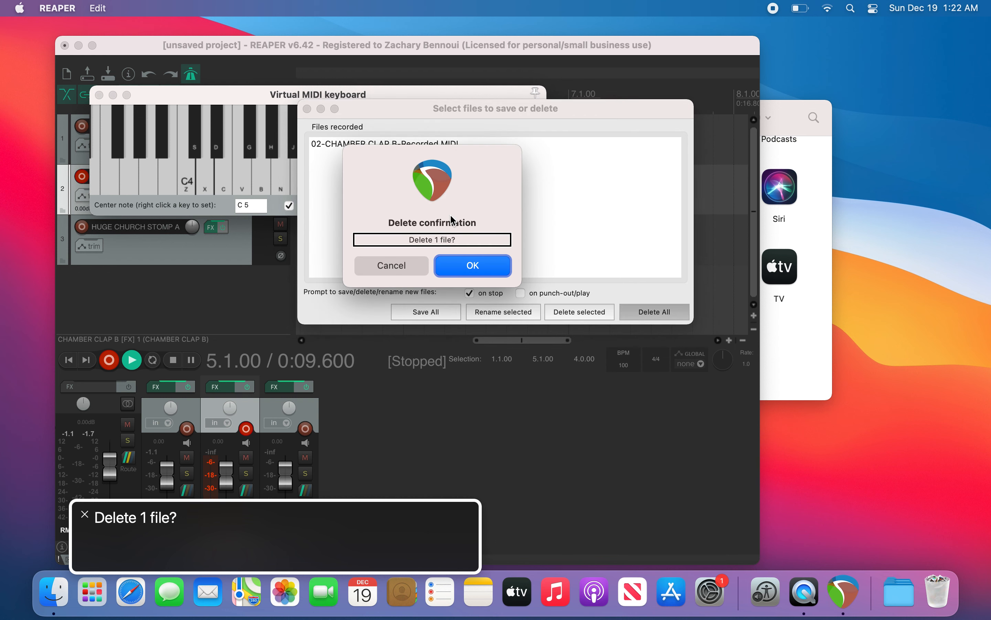
key(ctrl+alt+Left)
key(ctrl+alt+Right)
key(ctrl+alt+Right)
key(ctrl+alt+Right)
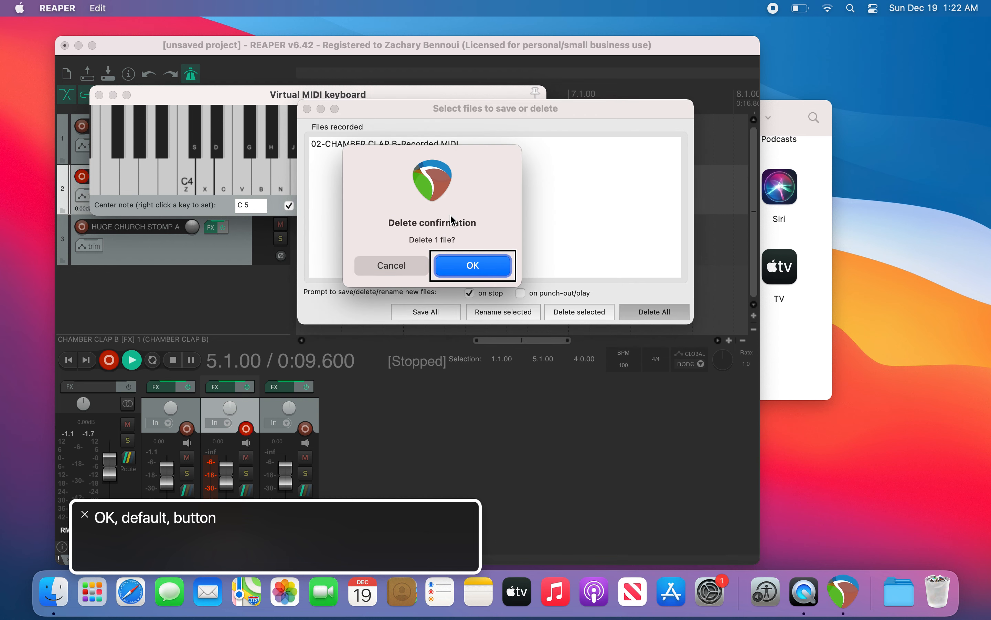
key(ctrl+alt+space)
key(m)
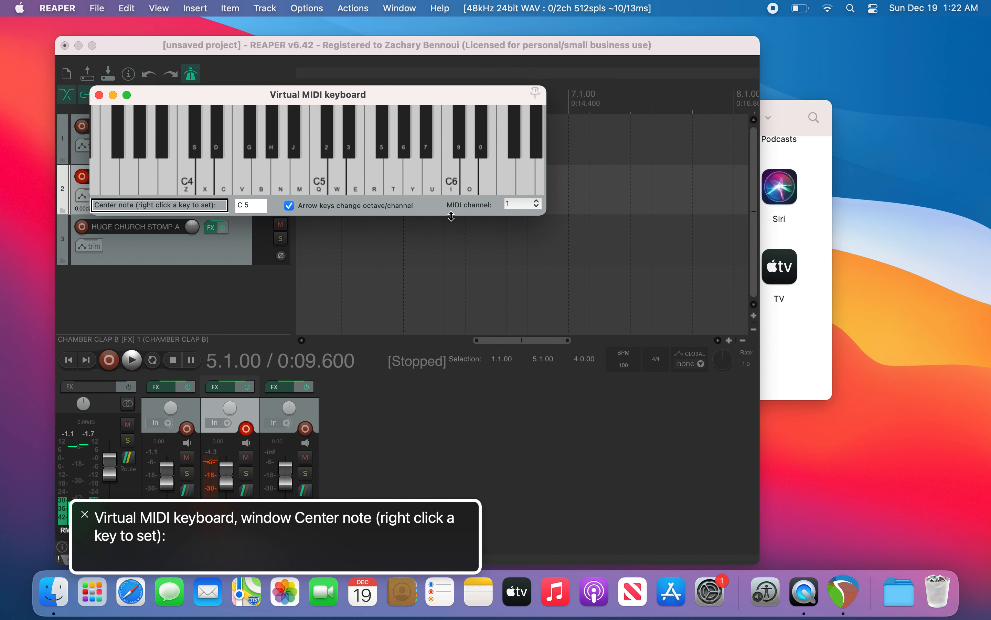
key(Escape)
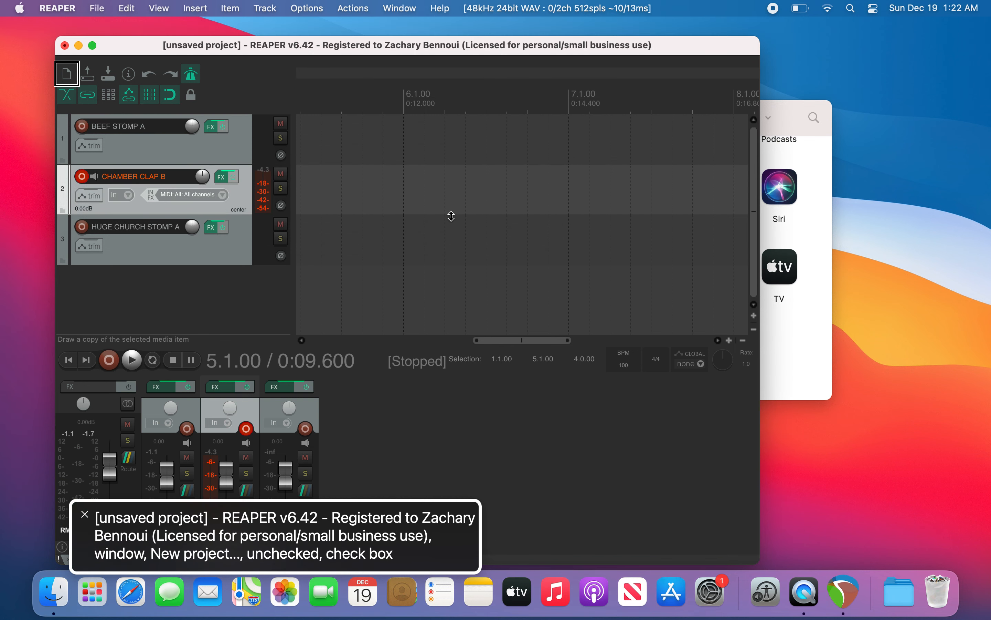
Step: Play the project from the start and review the armed track
key(Home)
key(space)
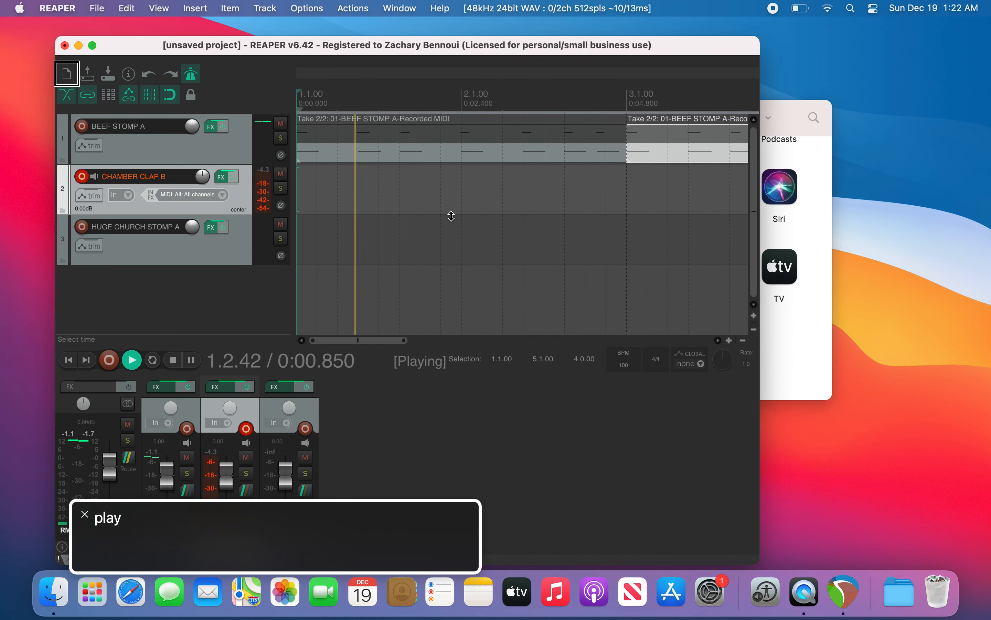
key(space)
key(space)
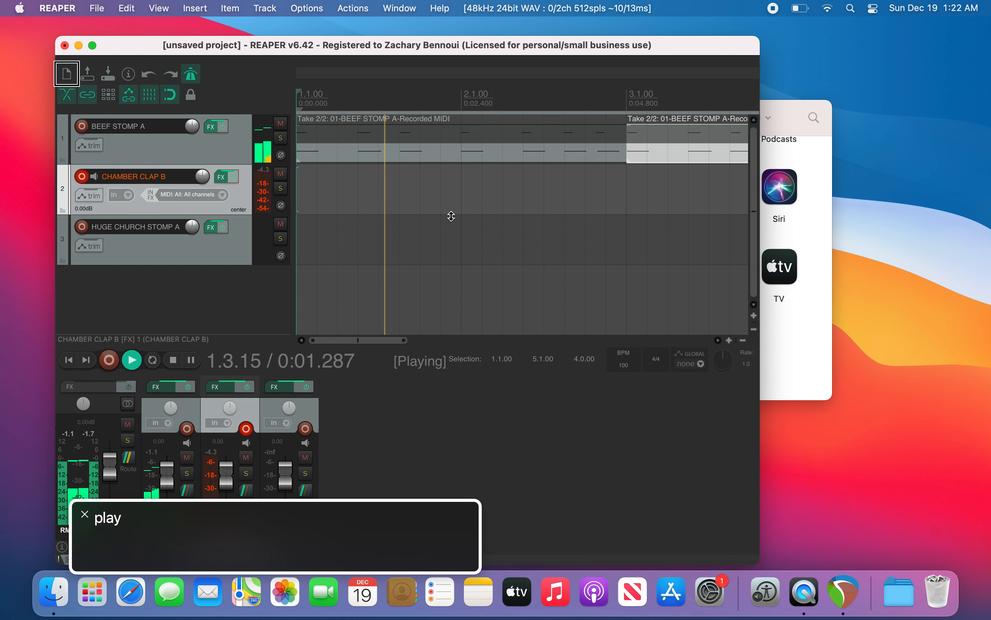
key(space)
key(Down)
key(Up)
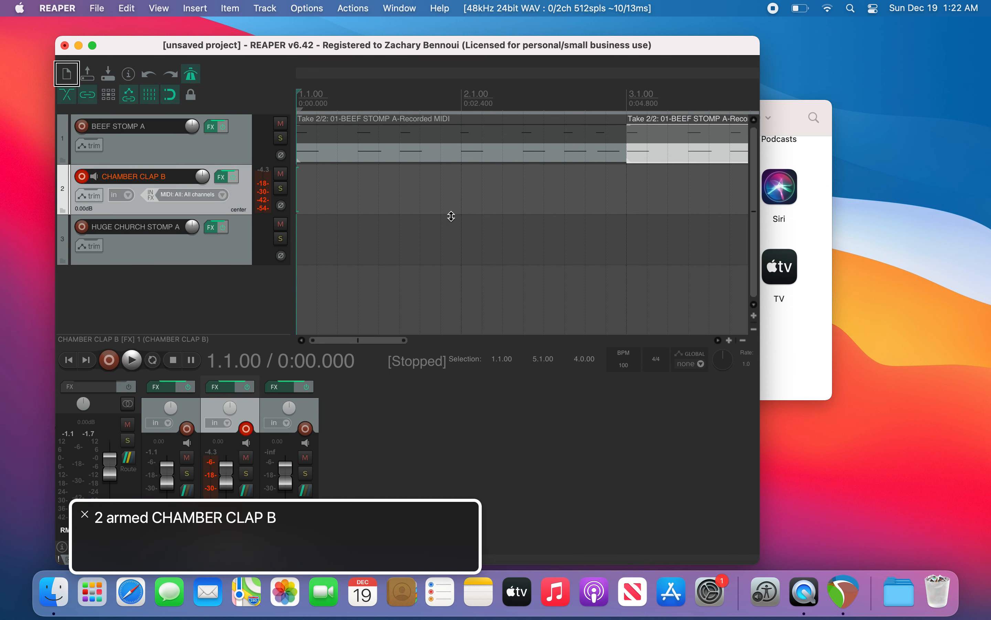
key(Up)
key(Down)
Step: Record another CHAMBER CLAP B take from the project start and discard the recorded file
key(super+r)
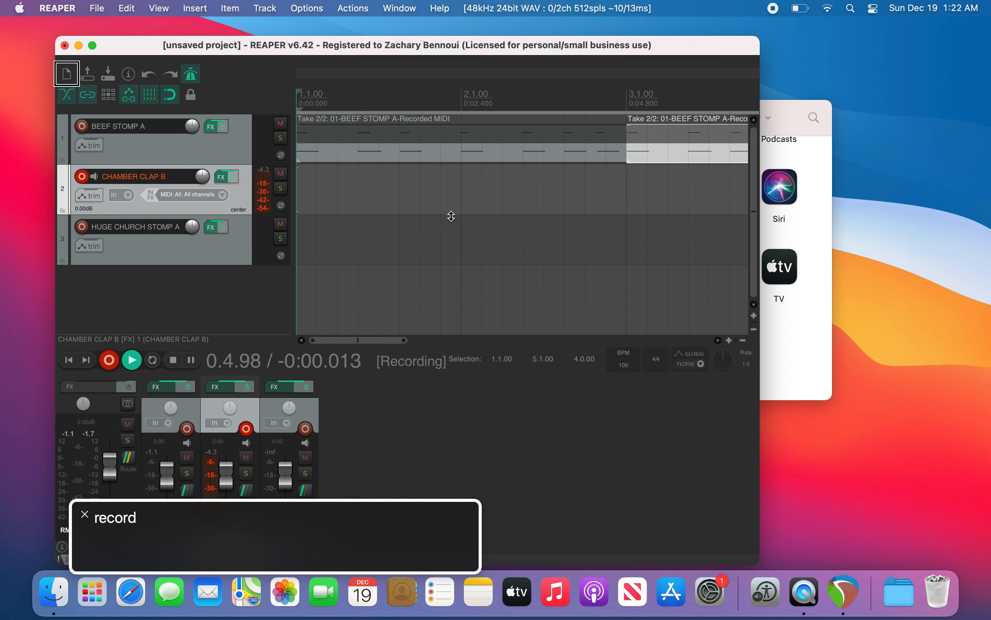
key(alt+b)
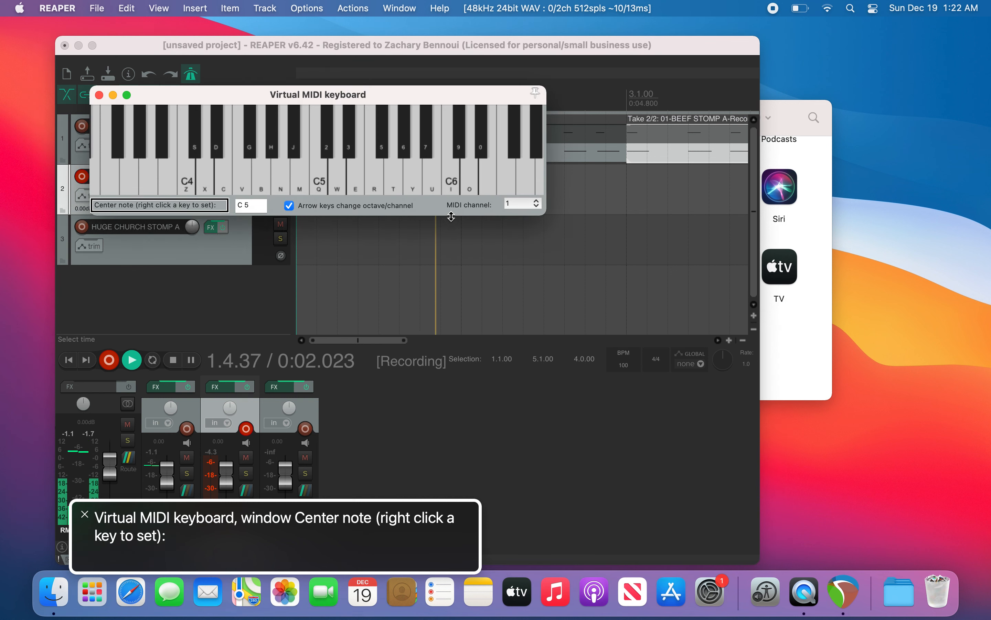
key(c)
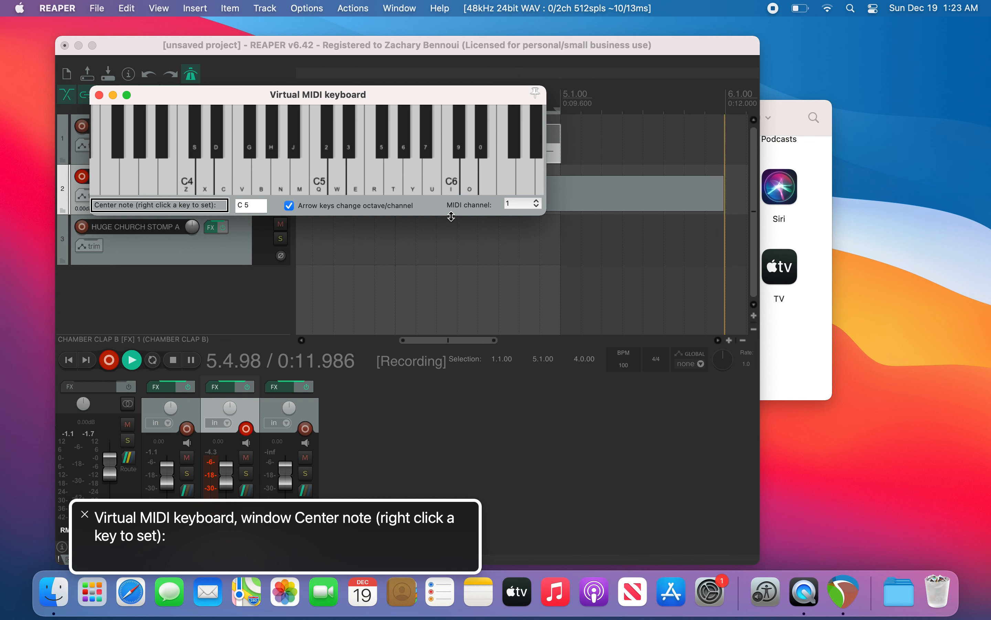
key(space)
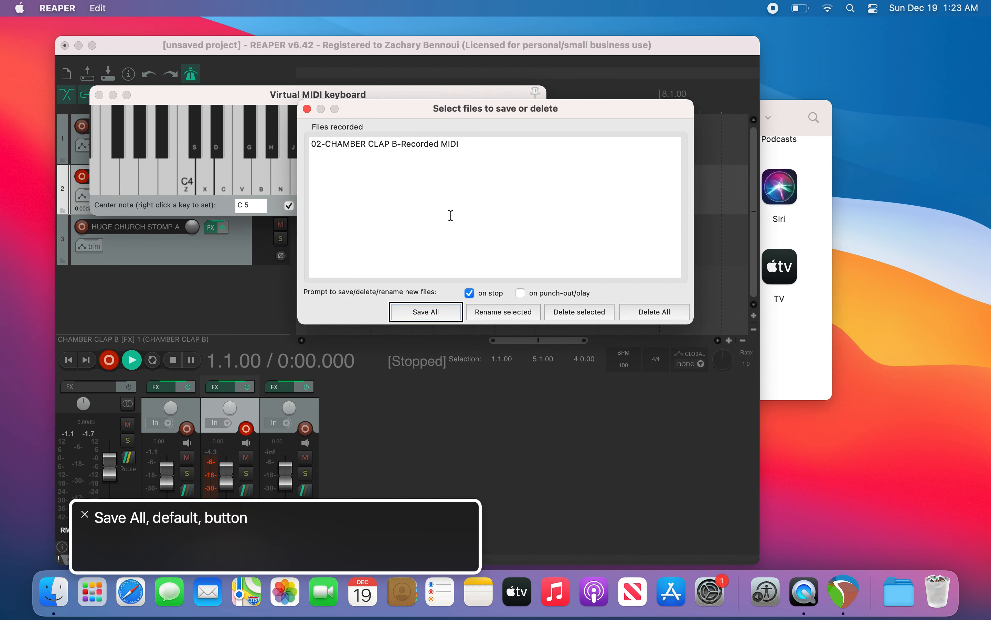
key(Tab)
key(Tab)
key(Tab)
key(space)
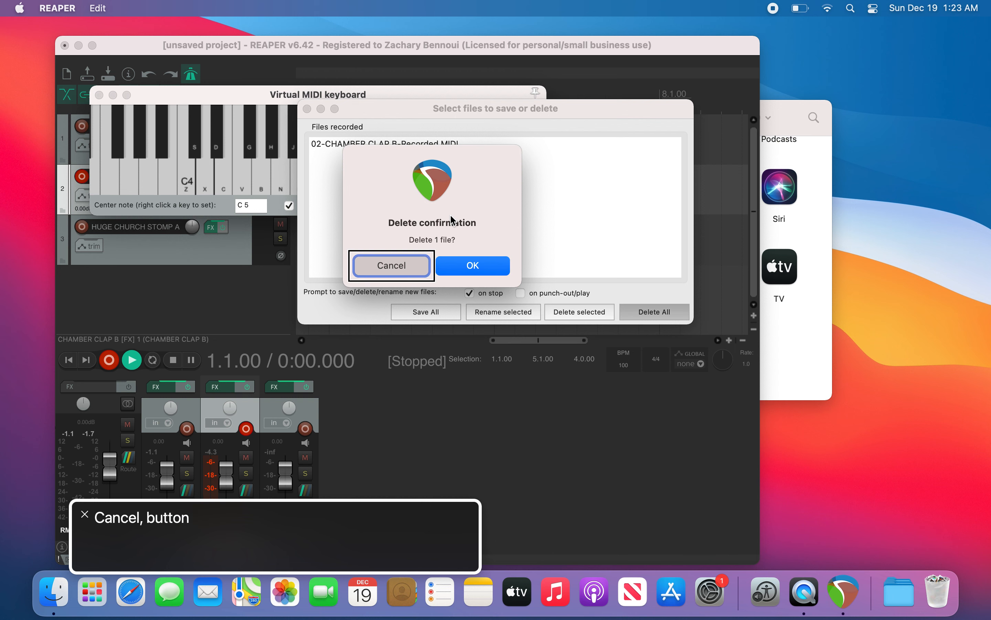
key(Tab)
key(space)
key(Escape)
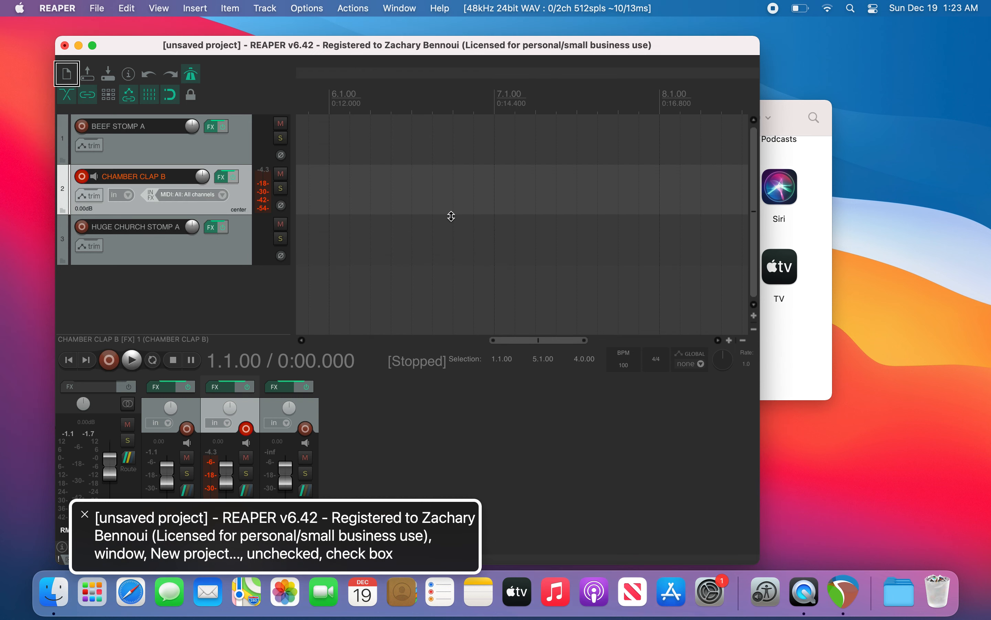
Step: Set the time selection from bar 1 to bar 5
key(space)
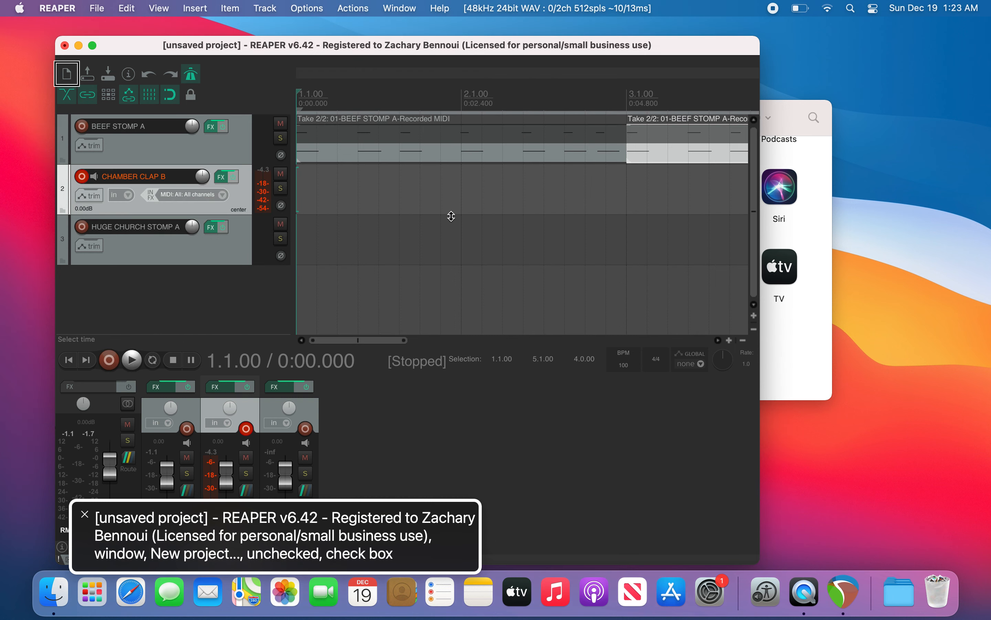
key(space)
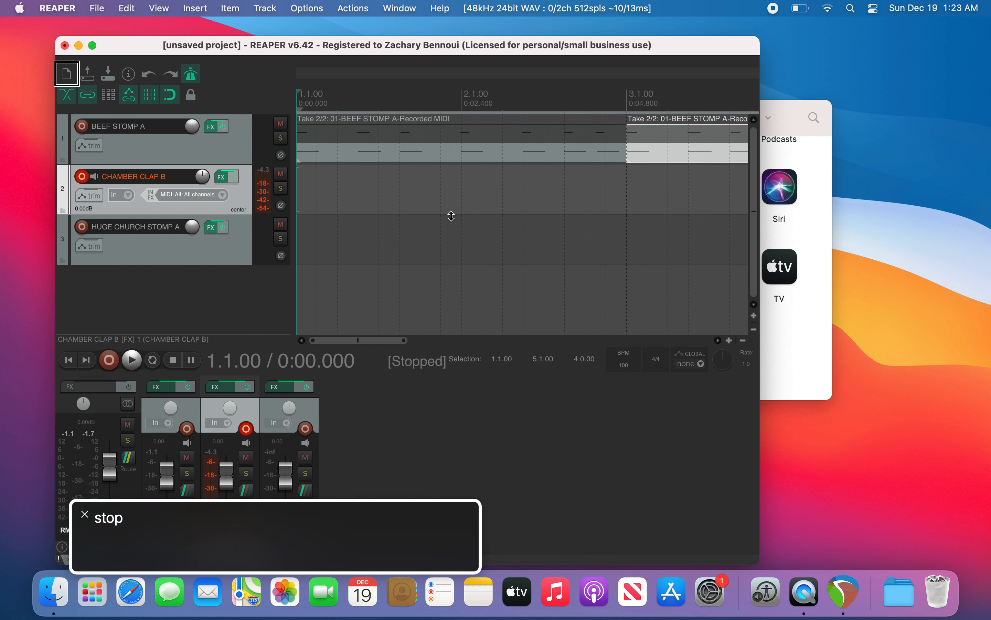
key(bracketleft)
key(Page_Down)
key(Page_Down)
key(Page_Down)
key(Page_Down)
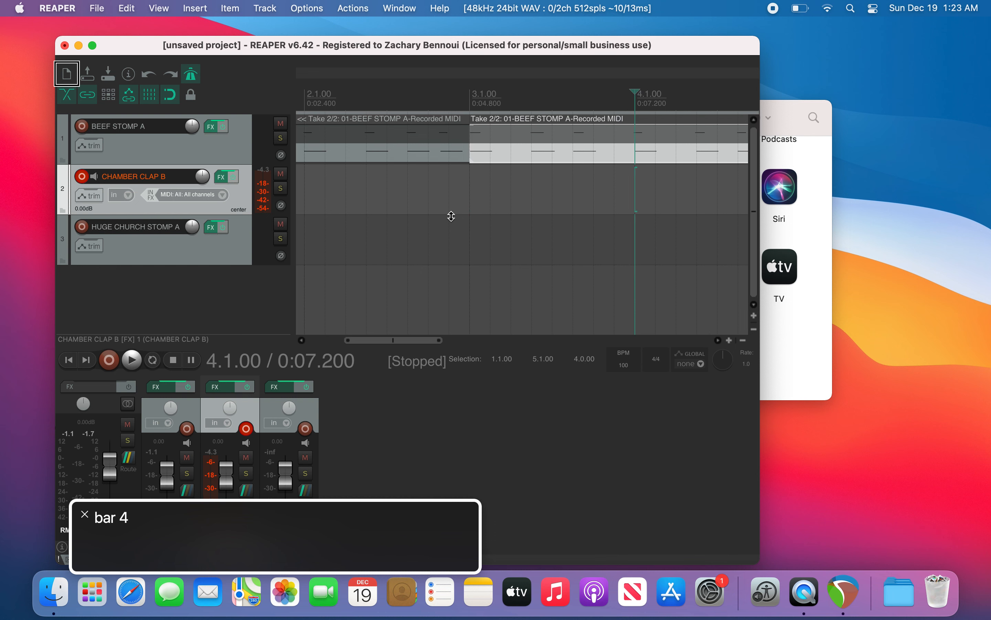
key(bracketright)
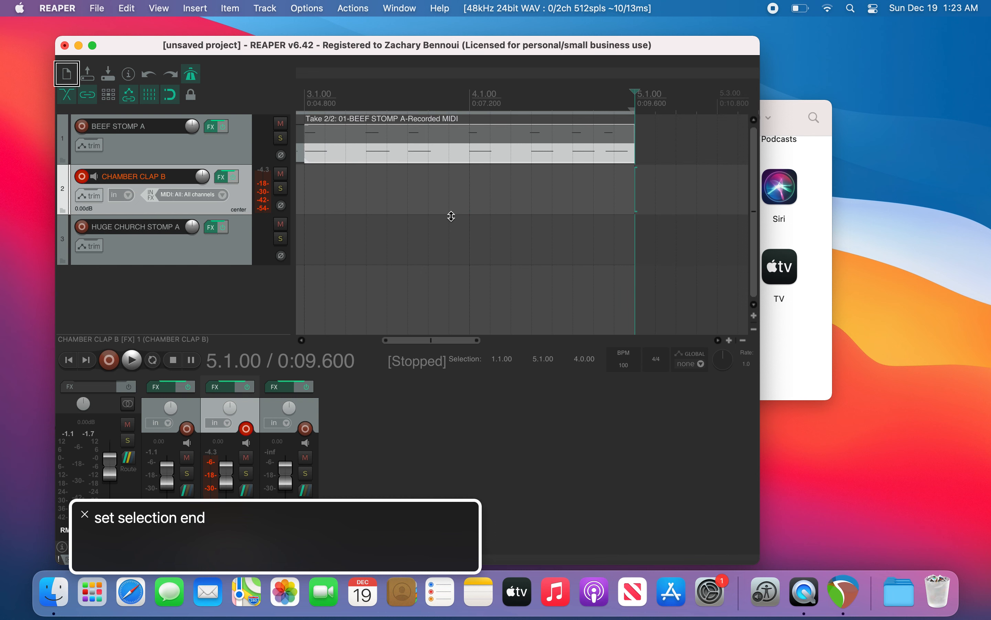
Step: Record a clap take over the selection and delete the recorded file
key(super+r)
key(alt+b)
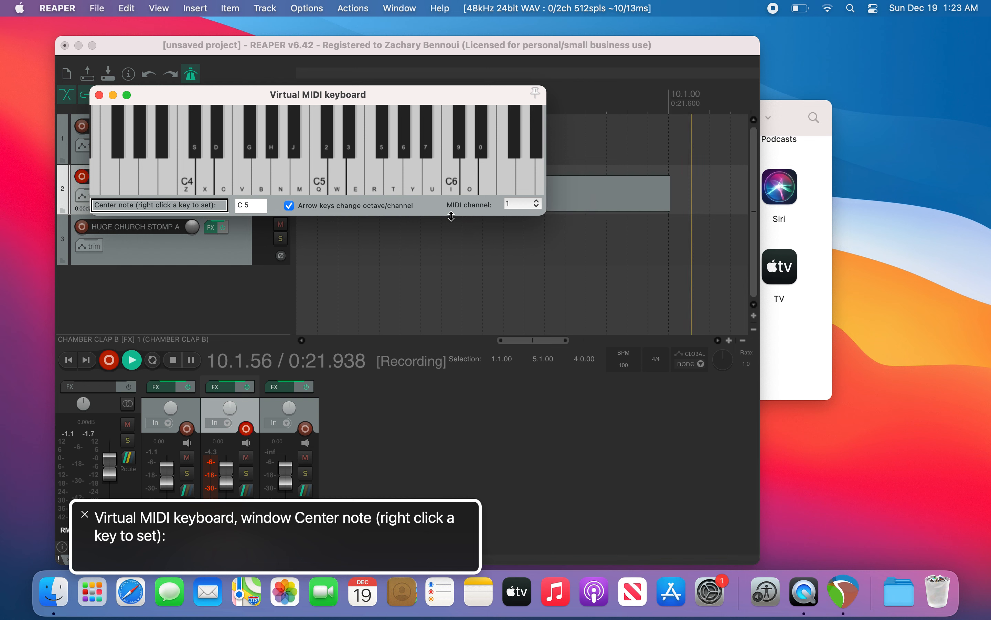
key(space)
key(Tab)
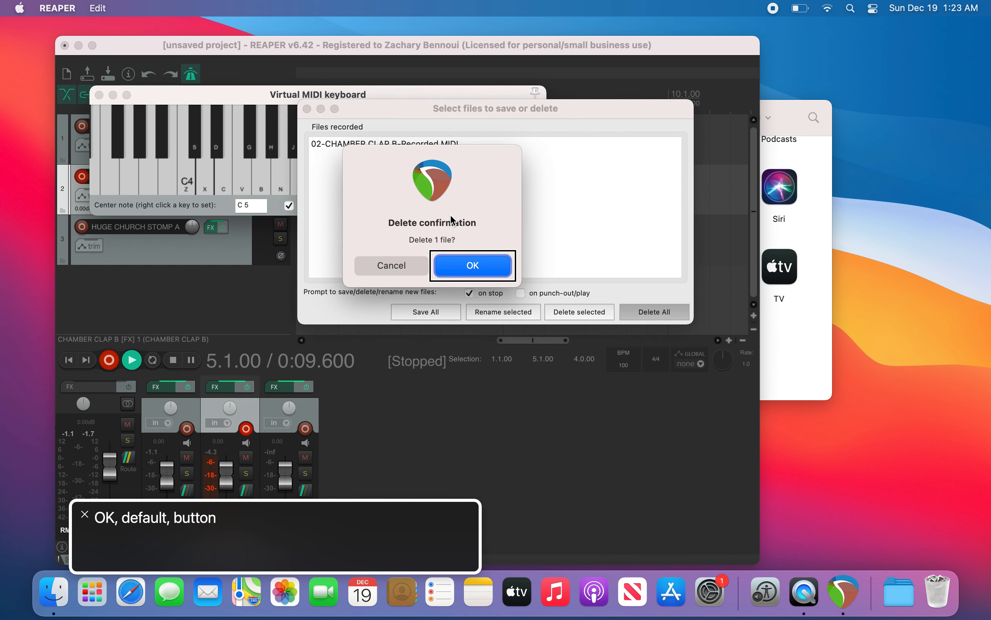
key(Return)
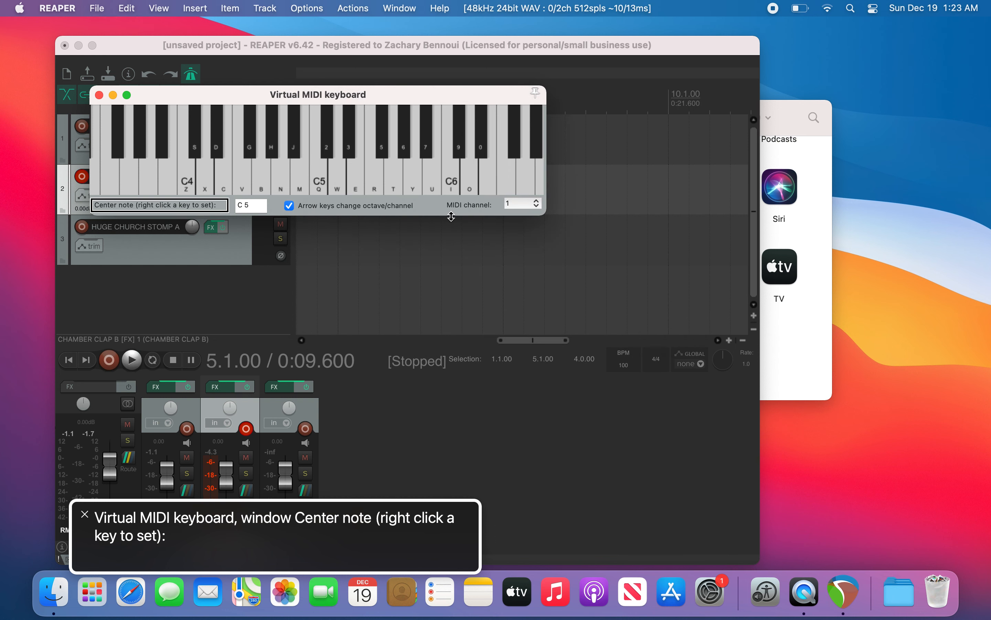
key(Escape)
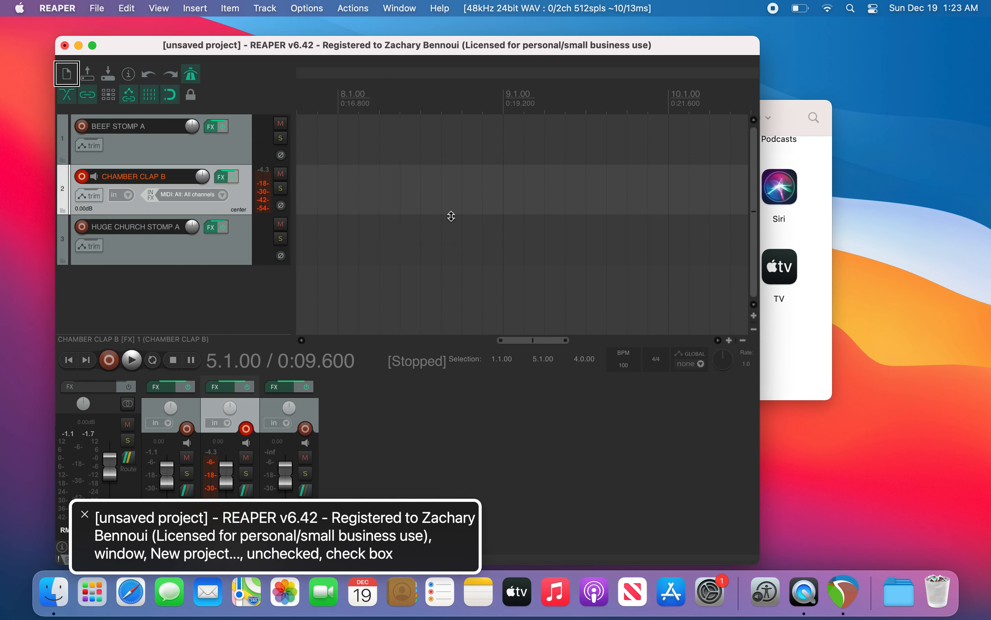
Step: Clear the time selection
key(Escape)
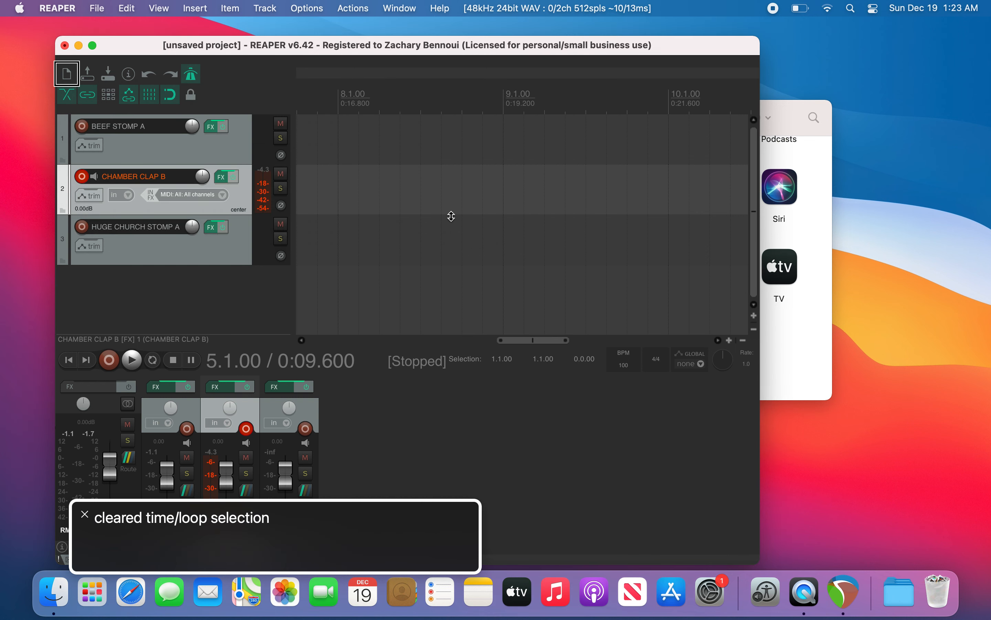
key(Up)
key(Down)
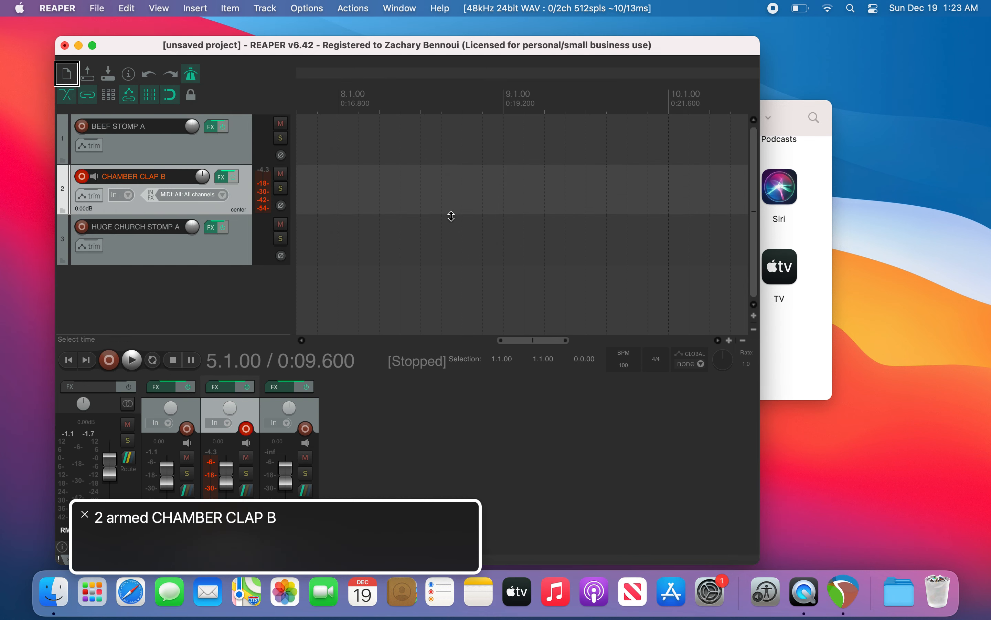
Step: Record a clap take starting at bar 5 and delete the recorded file
key(super+r)
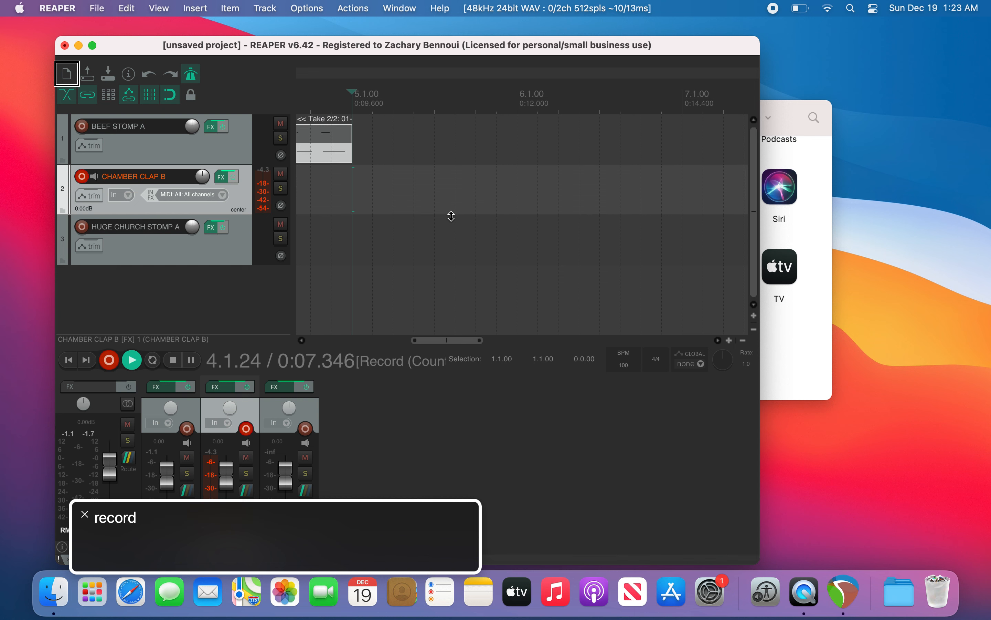
key(alt+b)
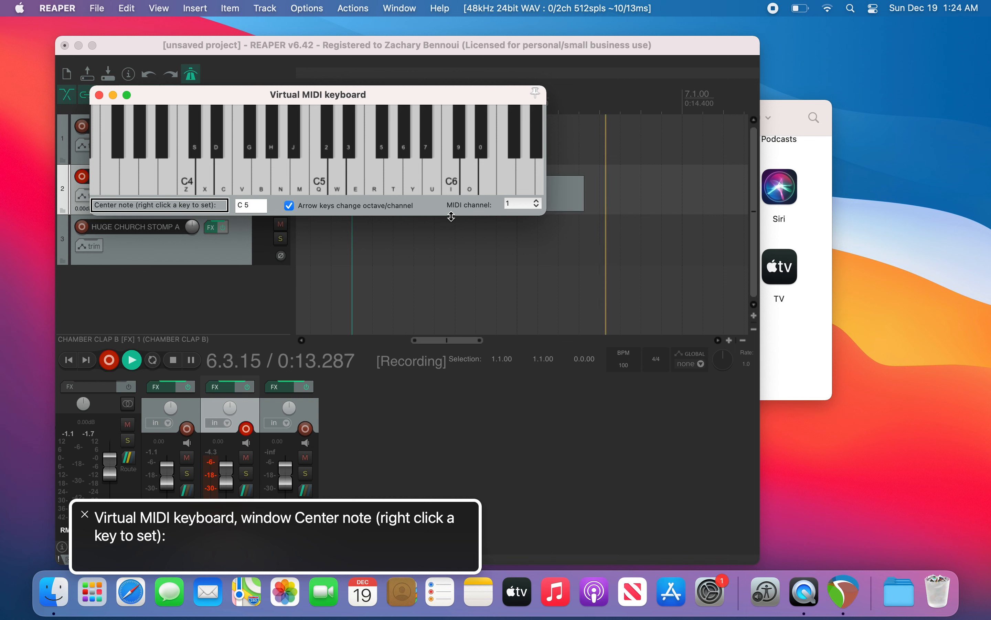
key(space)
key(Tab)
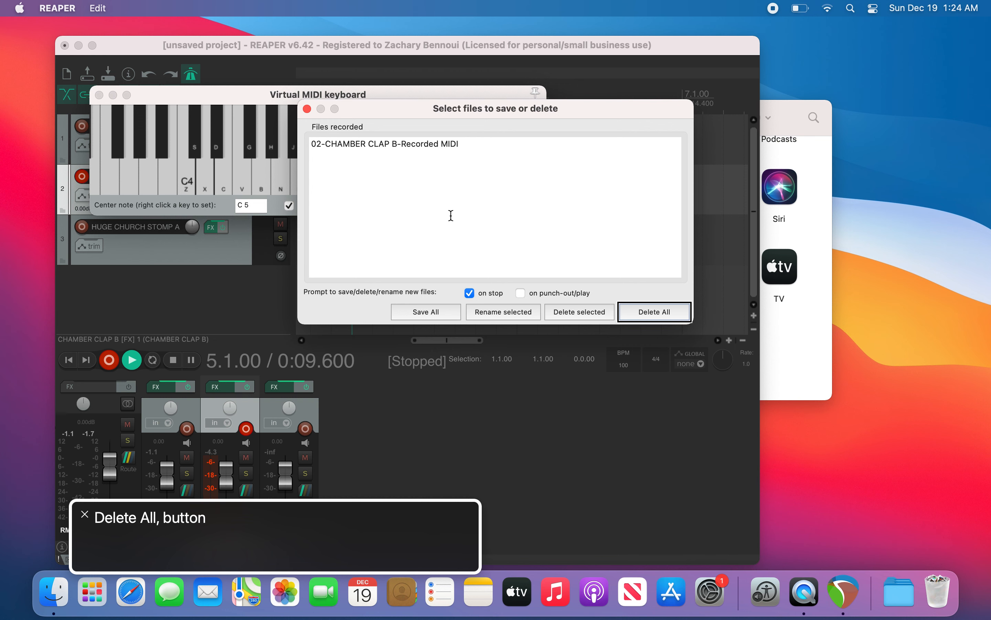
key(space)
key(Tab)
key(Tab)
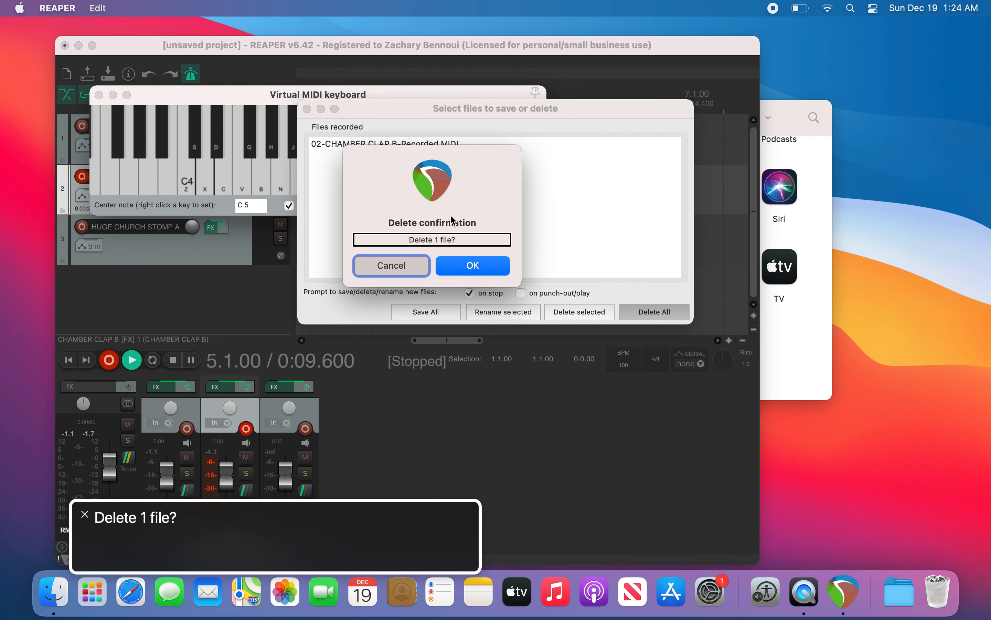
key(Tab)
key(space)
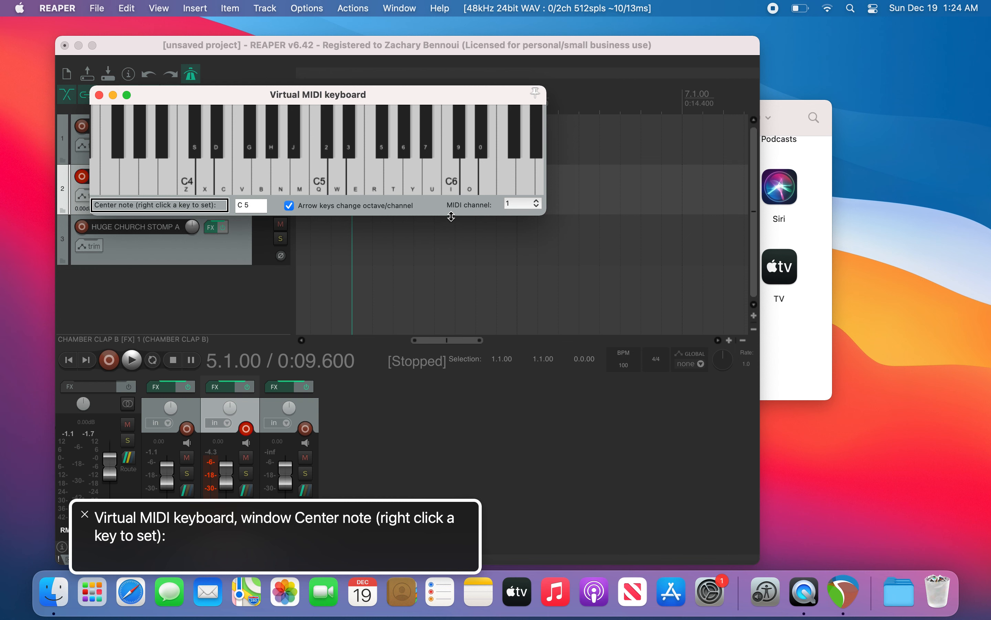
key(Escape)
Step: Return to the project start and briefly play back the project
key(Home)
key(space)
key(space)
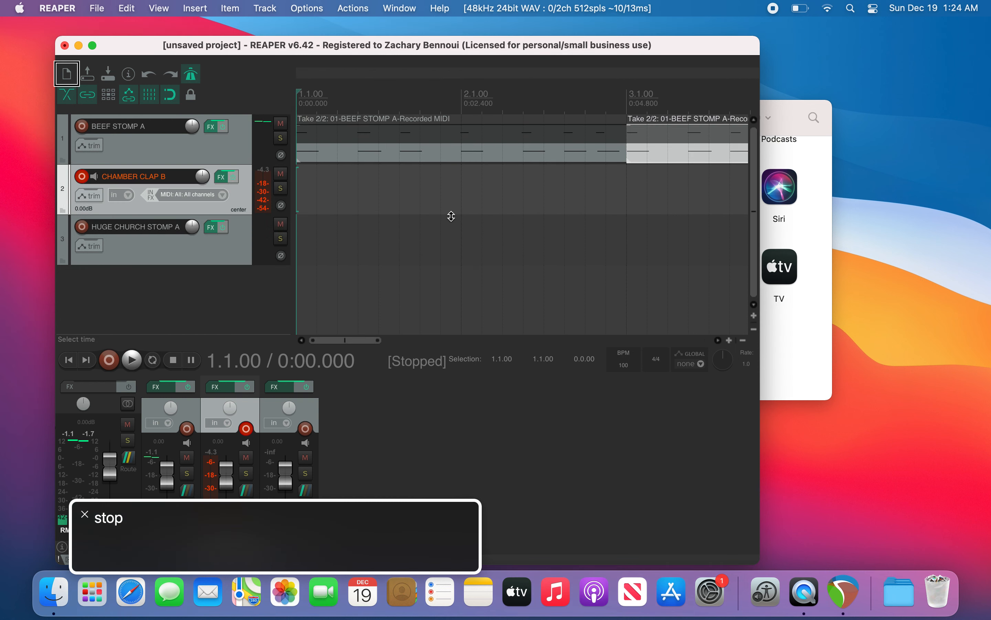
key(Up)
key(Down)
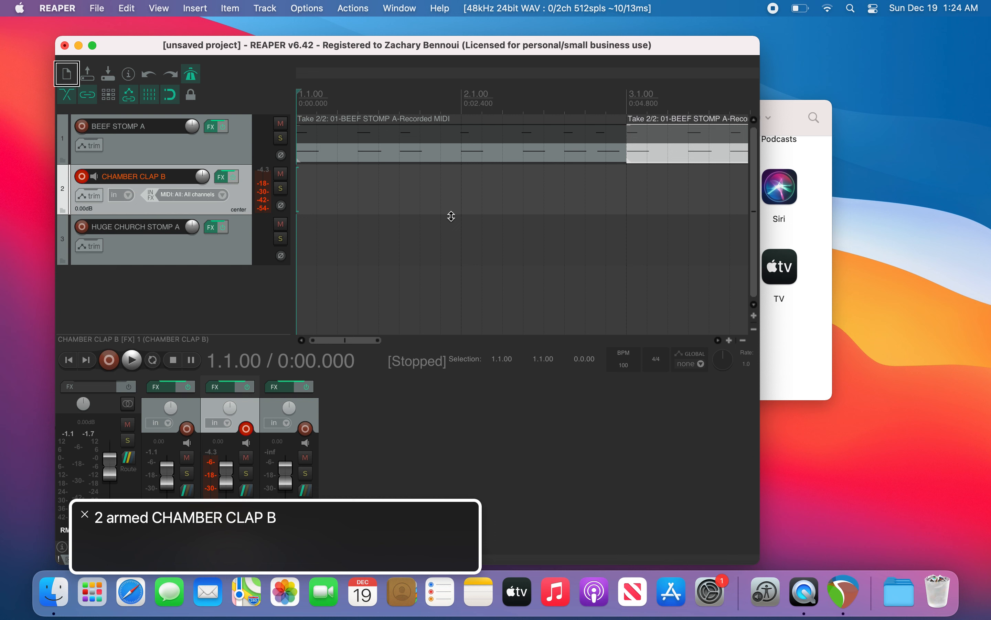
Step: Record a clap take with the virtual MIDI keyboard and delete the recorded file
key(super+r)
key(alt+b)
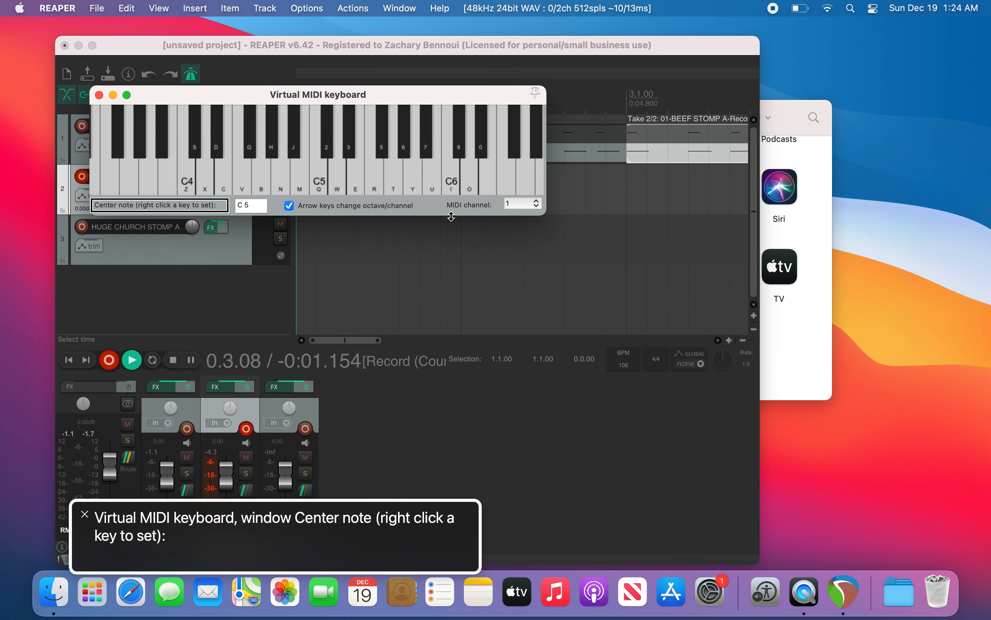
key(c)
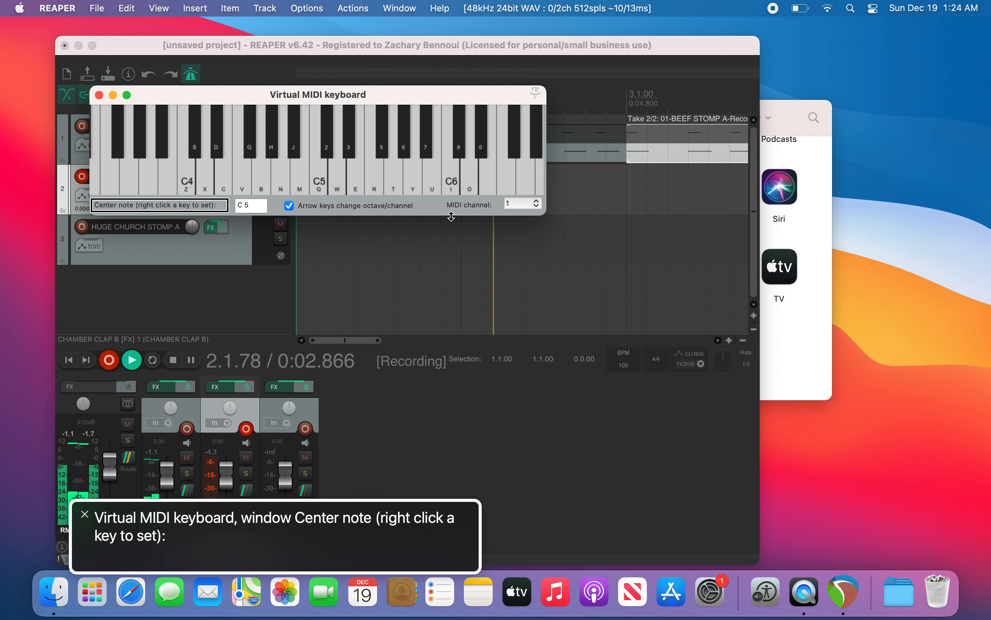
key(c)
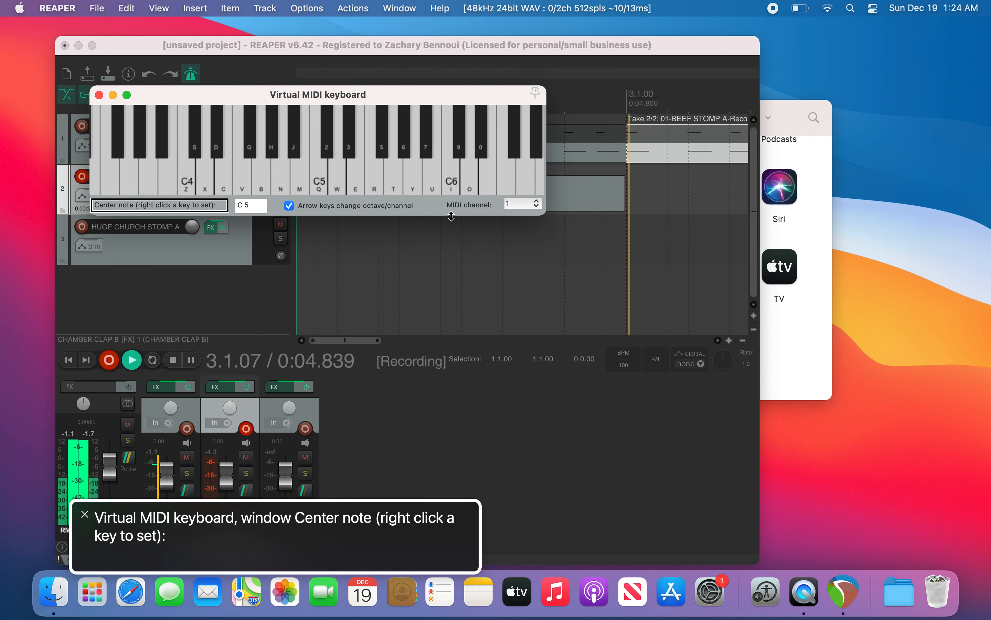
key(c)
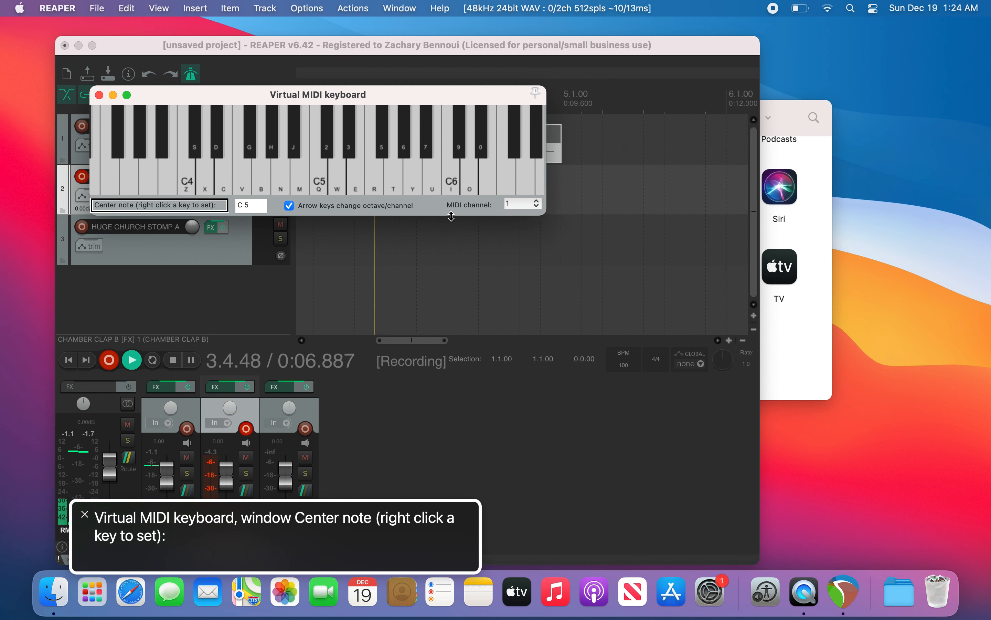
key(space)
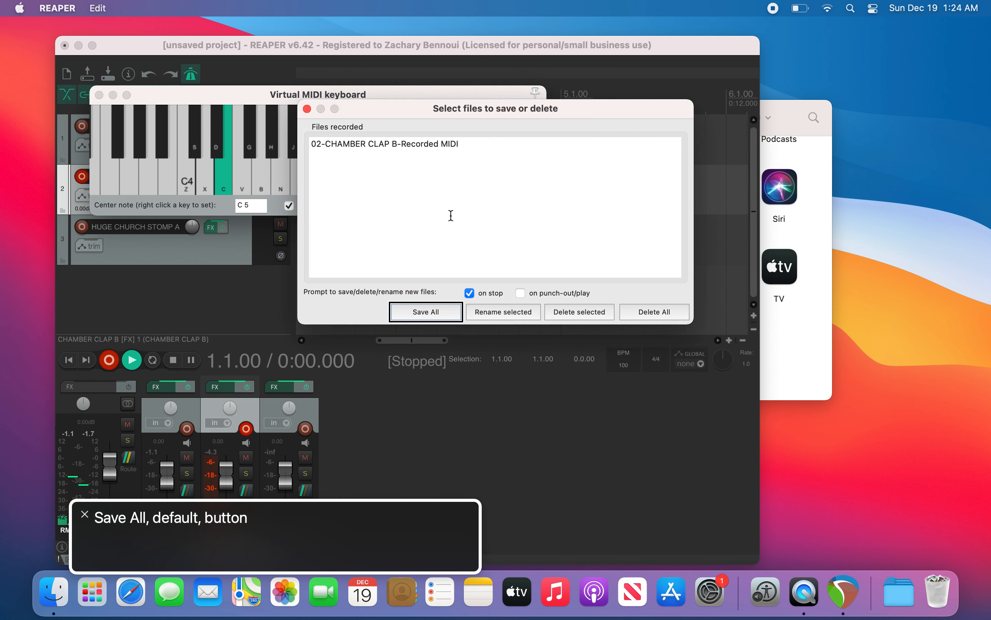
key(Tab)
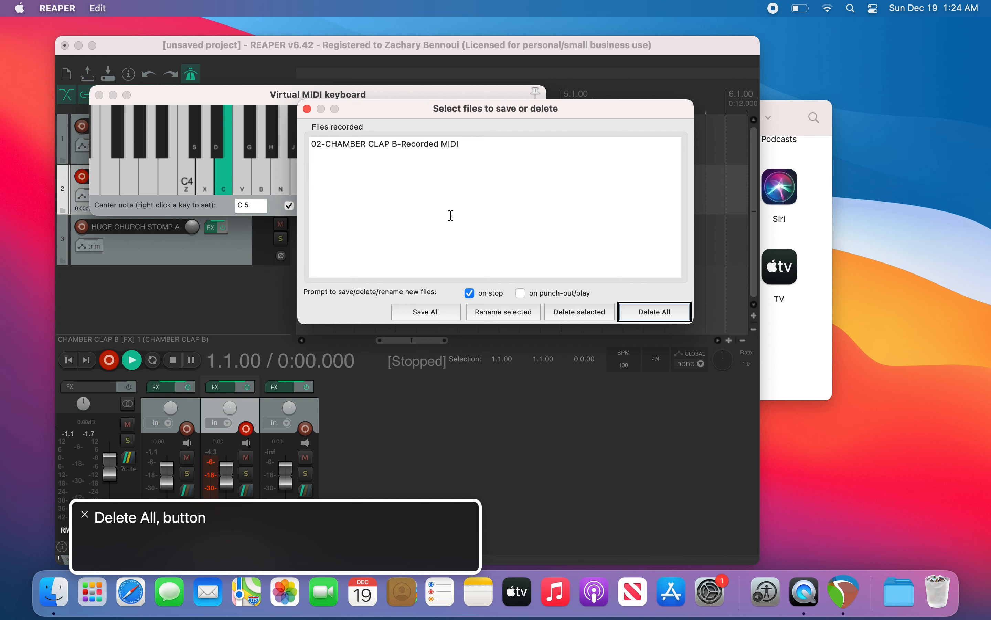
key(space)
key(Tab)
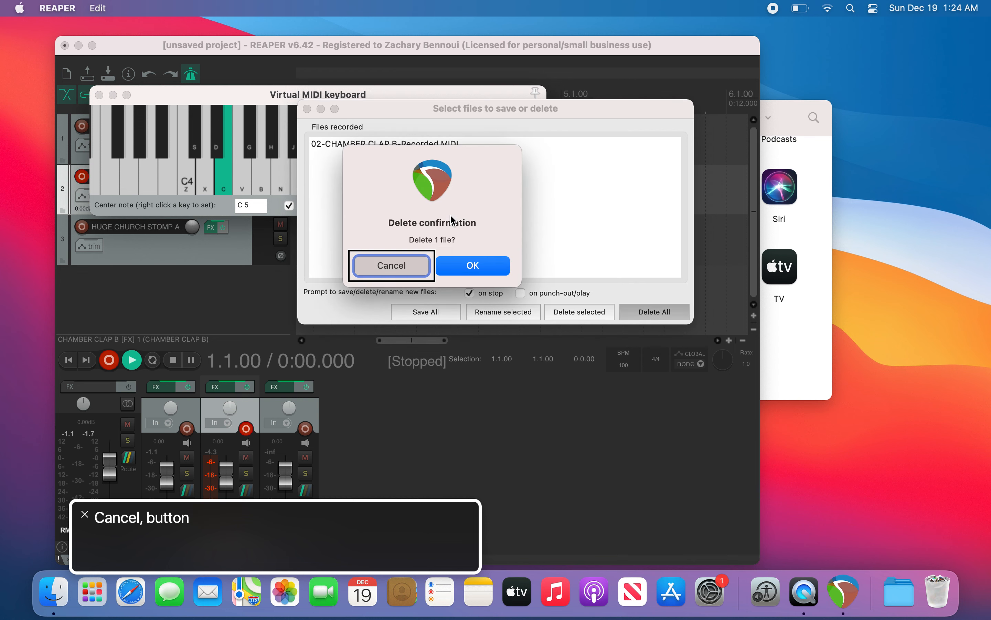
key(Tab)
key(space)
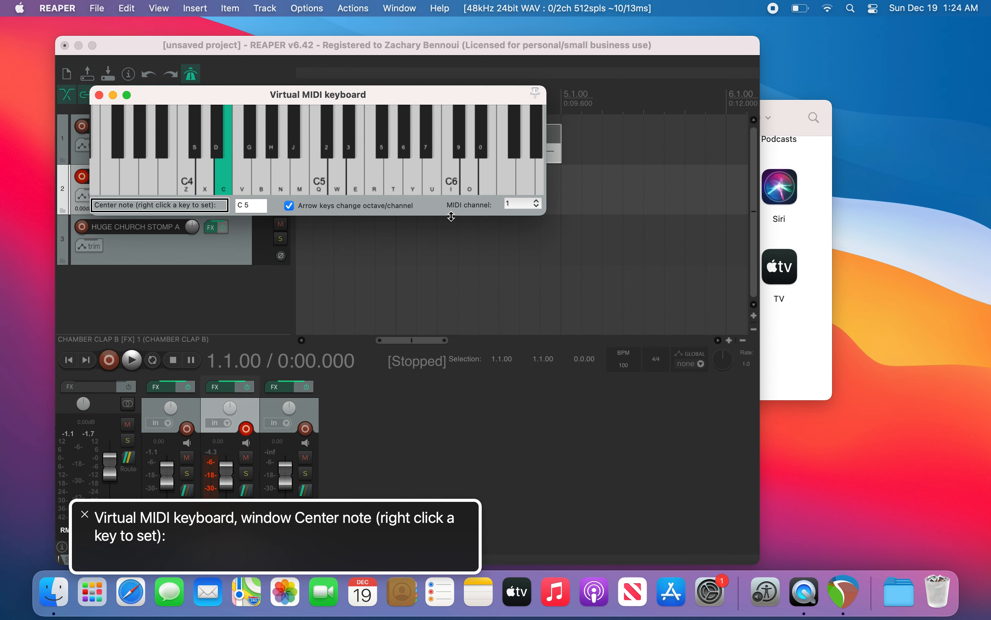
Step: Record a clap take on CHAMBER CLAP B with the virtual MIDI keyboard and save the recorded file
key(super+grave)
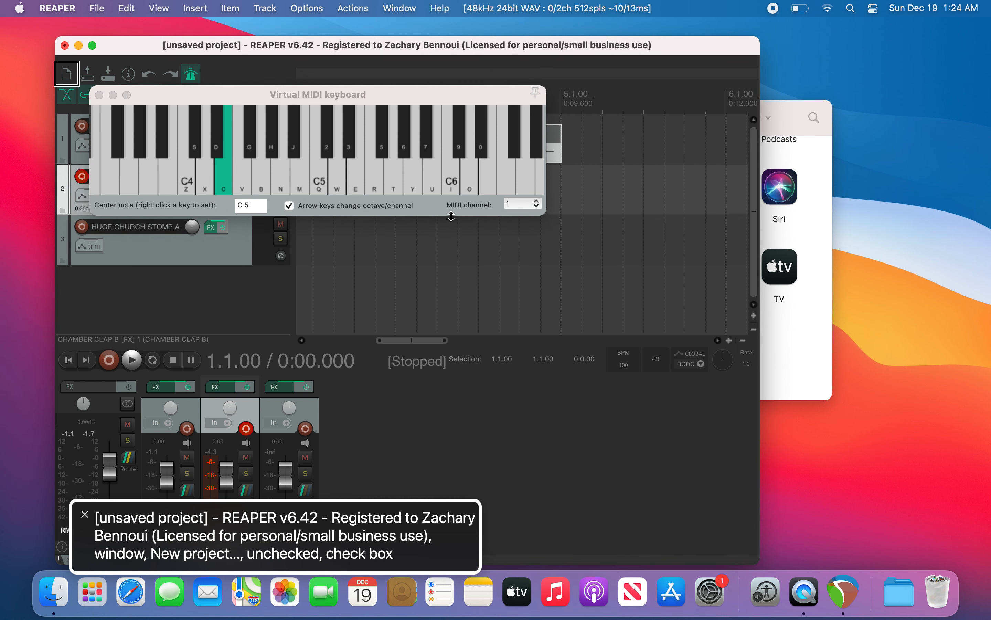
key(super+r)
key(super+grave)
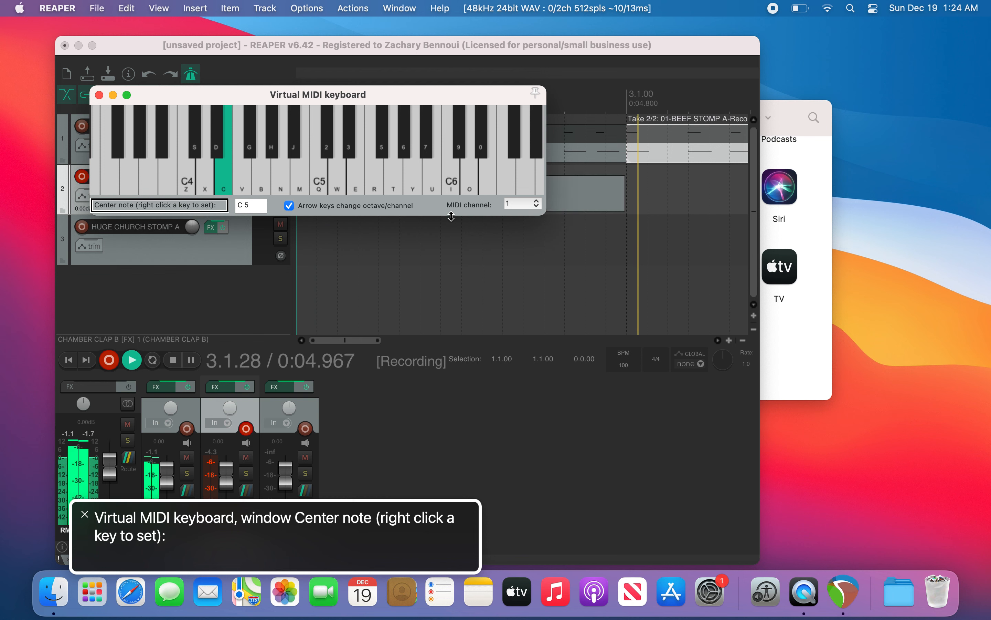
key(g)
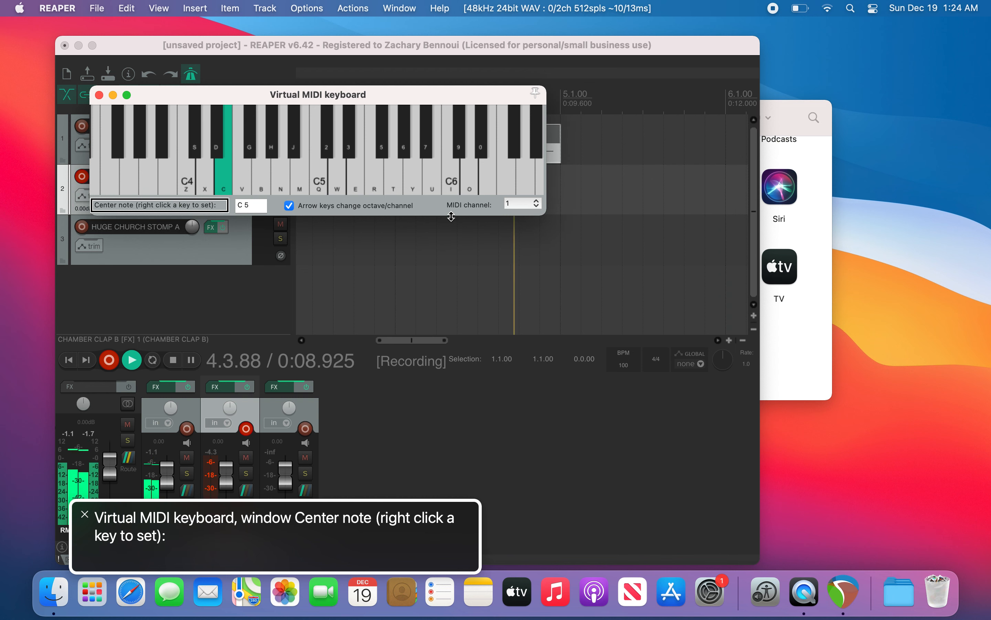
key(space)
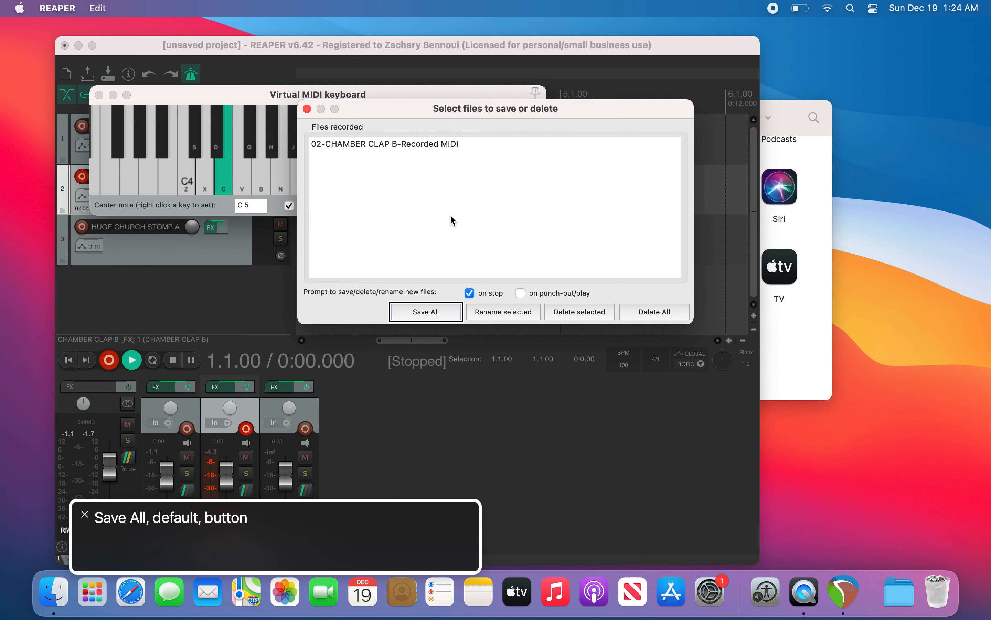
key(Return)
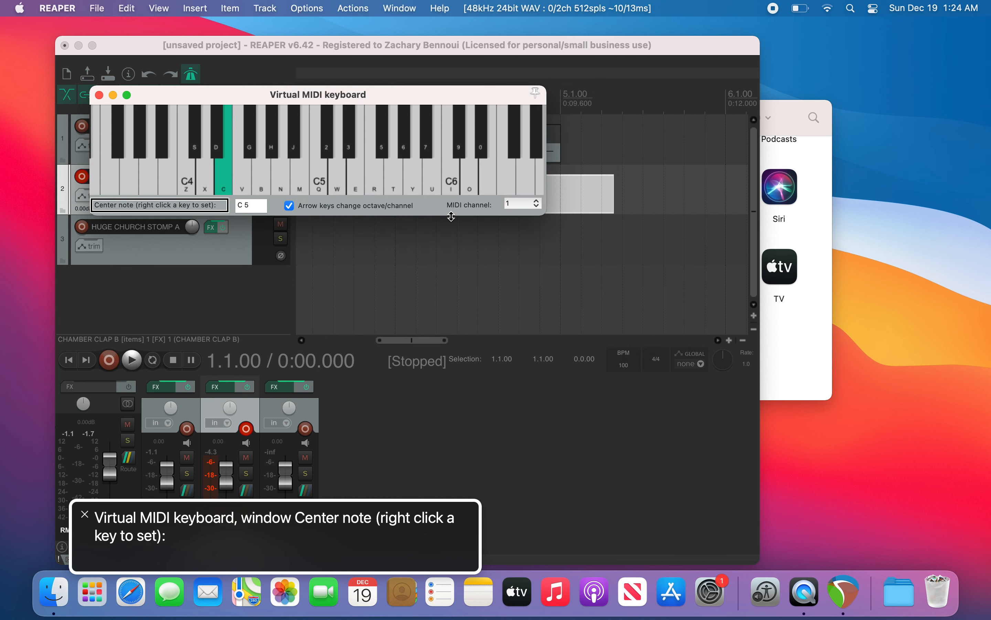
Step: Open the recorded CHAMBER CLAP B item in the MIDI editor
key(Escape)
key(Down)
key(Up)
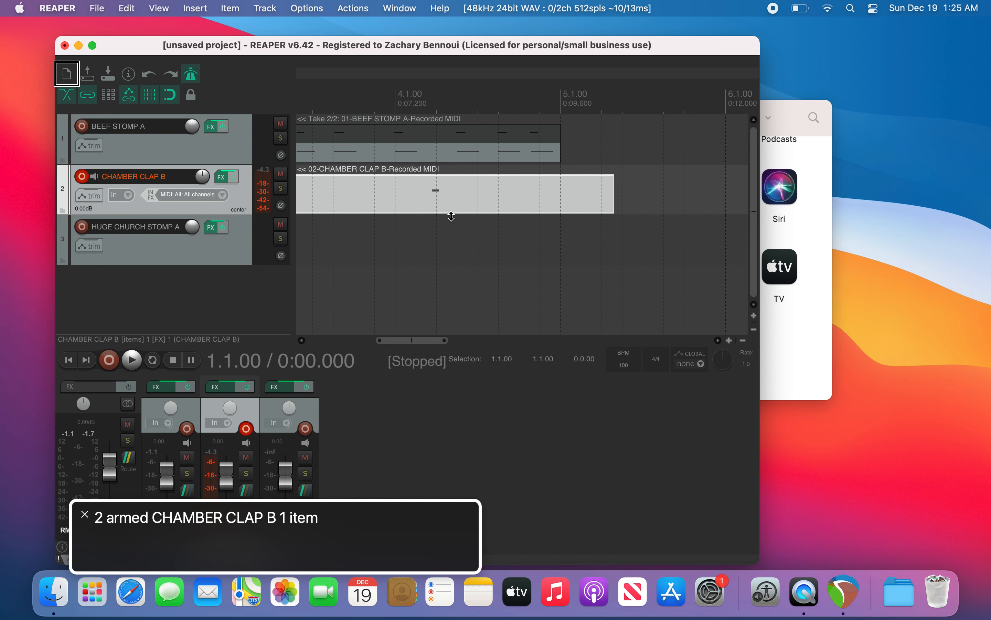
double_click(451, 216)
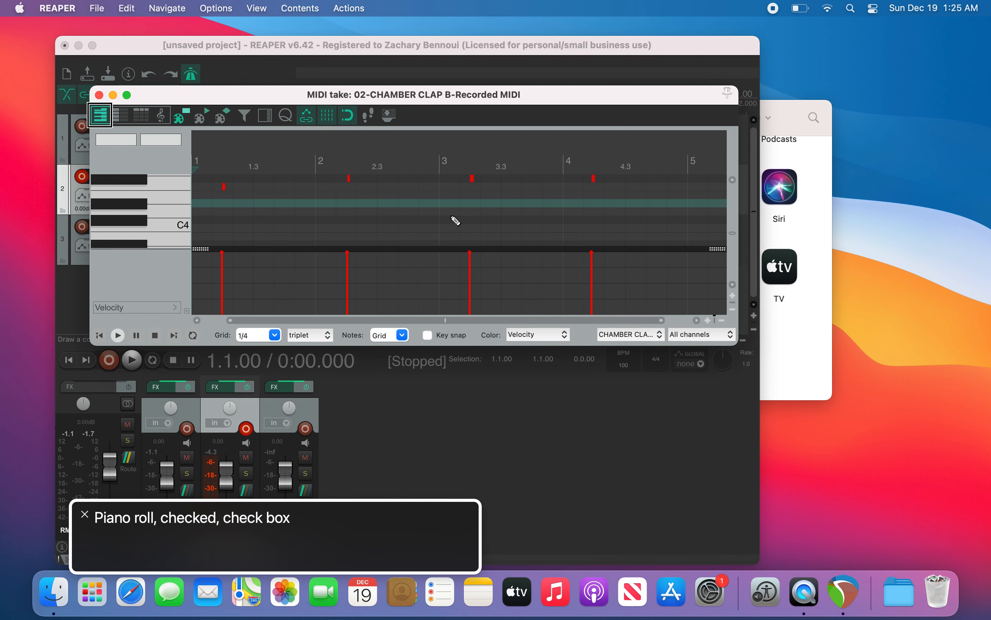
Step: Quantize the recorded clap notes to the 1/4 grid
key(ctrl+alt+Right)
key(ctrl+alt+Right)
key(ctrl+alt+Right)
key(ctrl+alt+Right)
key(ctrl+alt+Right)
key(ctrl+alt+Right)
key(ctrl+alt+Right)
key(ctrl+alt+Right)
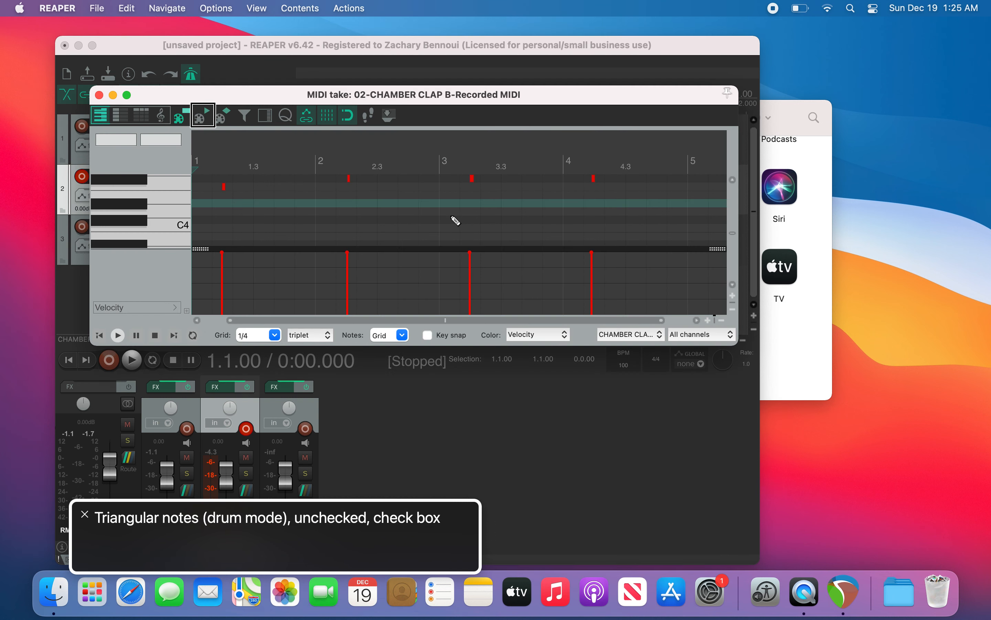
key(ctrl+alt+Right)
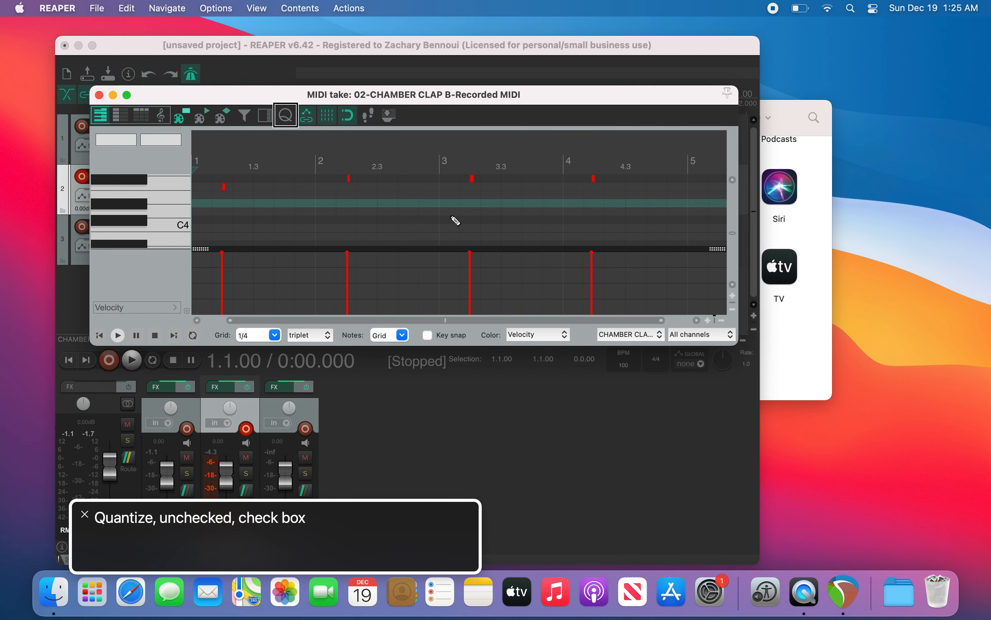
key(ctrl+alt+space)
key(ctrl+alt+Left)
key(ctrl+alt+Left)
key(ctrl+alt+space)
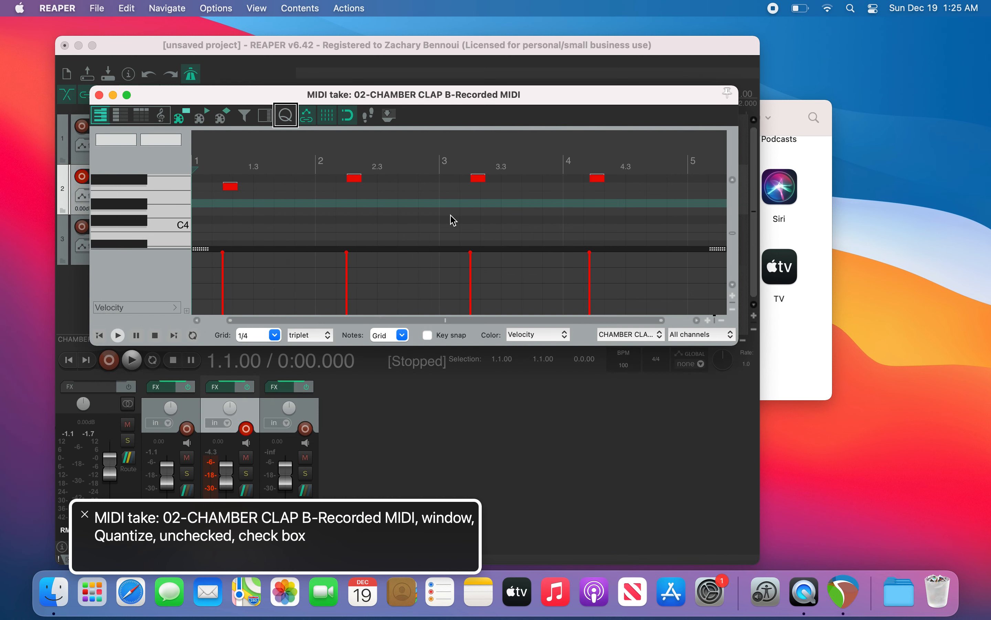
Step: Play back the quantized clap part briefly
key(space)
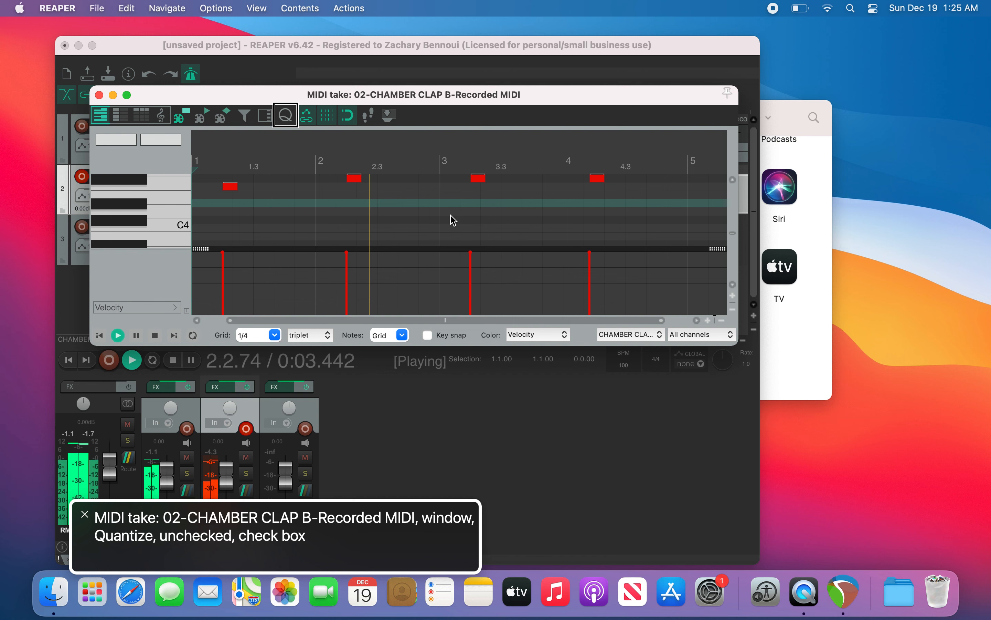
key(space)
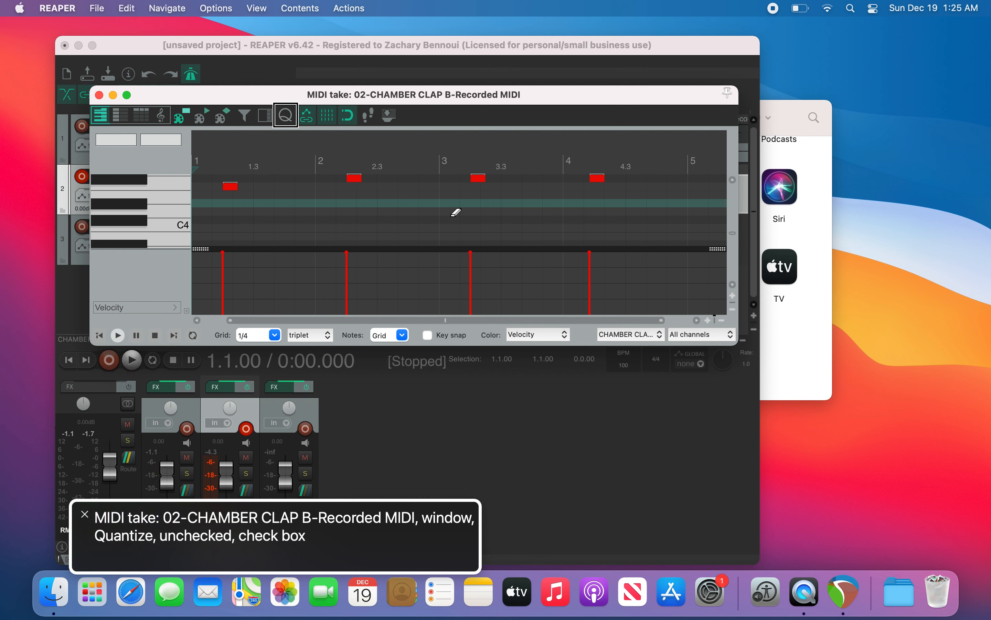
key(alt+b)
key(alt+b)
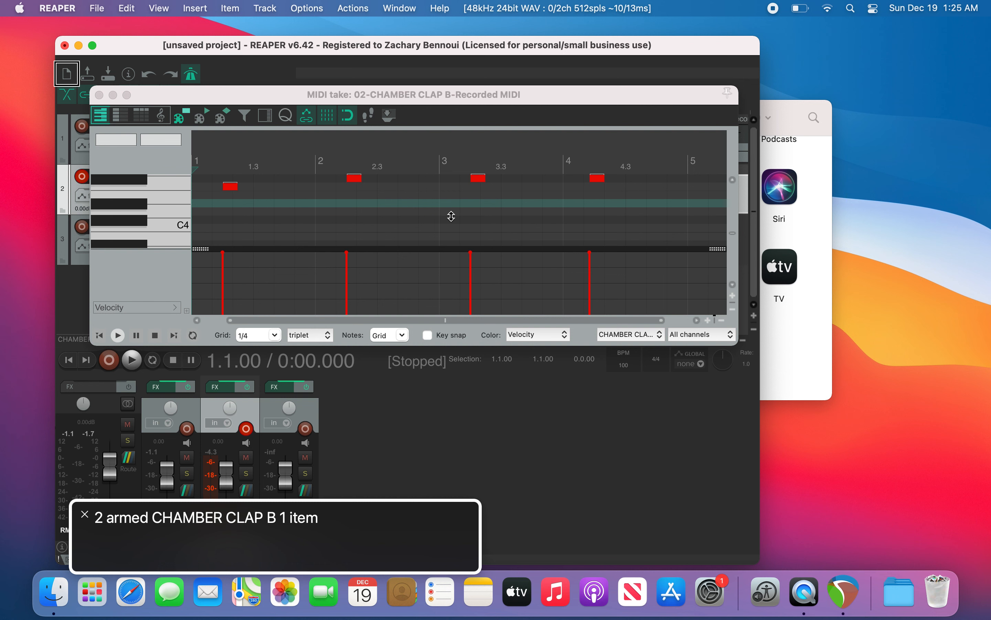
Step: Split the clap item at bar 2 and delete the part after the split
key(Page_Down)
key(s)
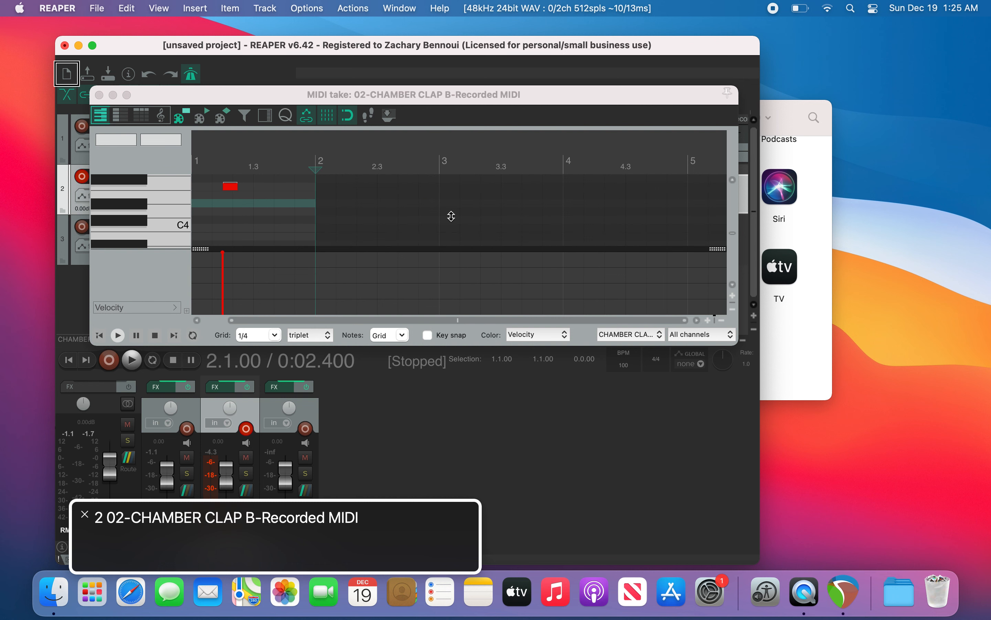
key(Delete)
key(Page_Up)
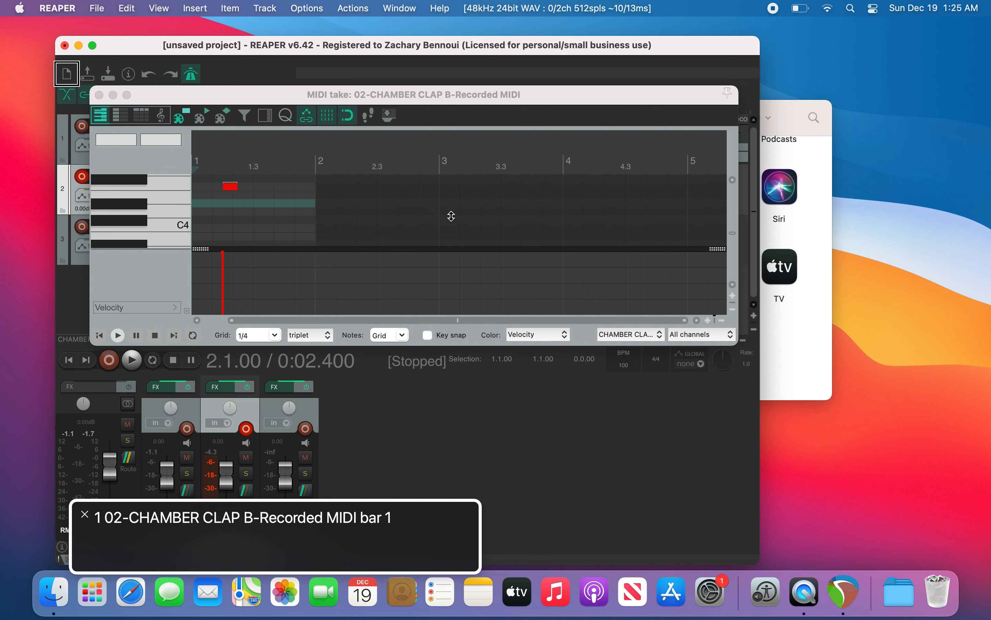
Step: Move through the bars and play back the trimmed clap part, then return to the start
key(Page_Down)
key(Page_Down)
key(Page_Up)
key(Page_Up)
key(Page_Down)
key(Page_Down)
key(Page_Down)
key(Page_Down)
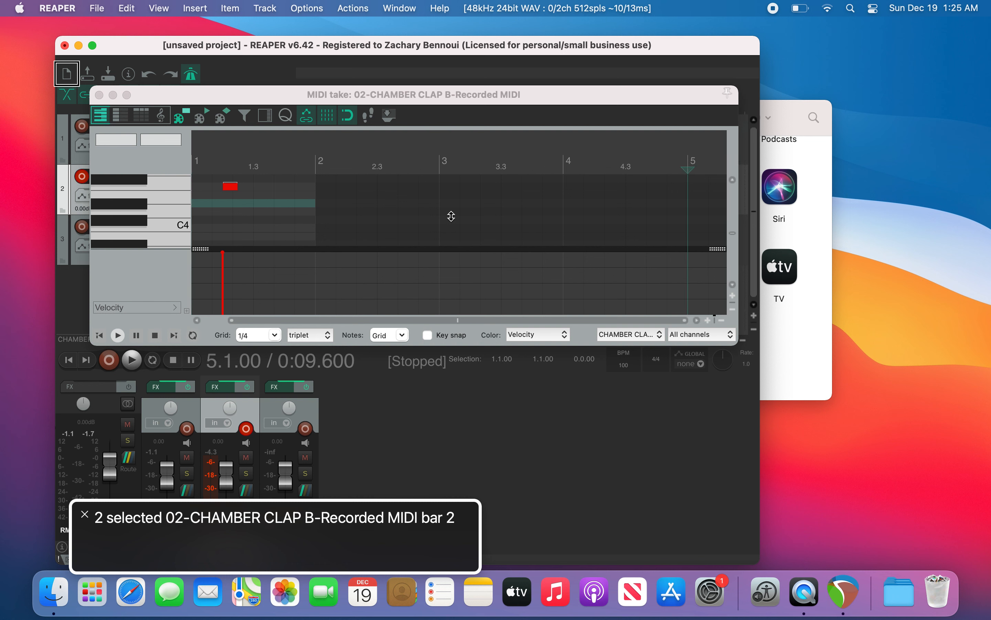
key(Page_Up)
key(space)
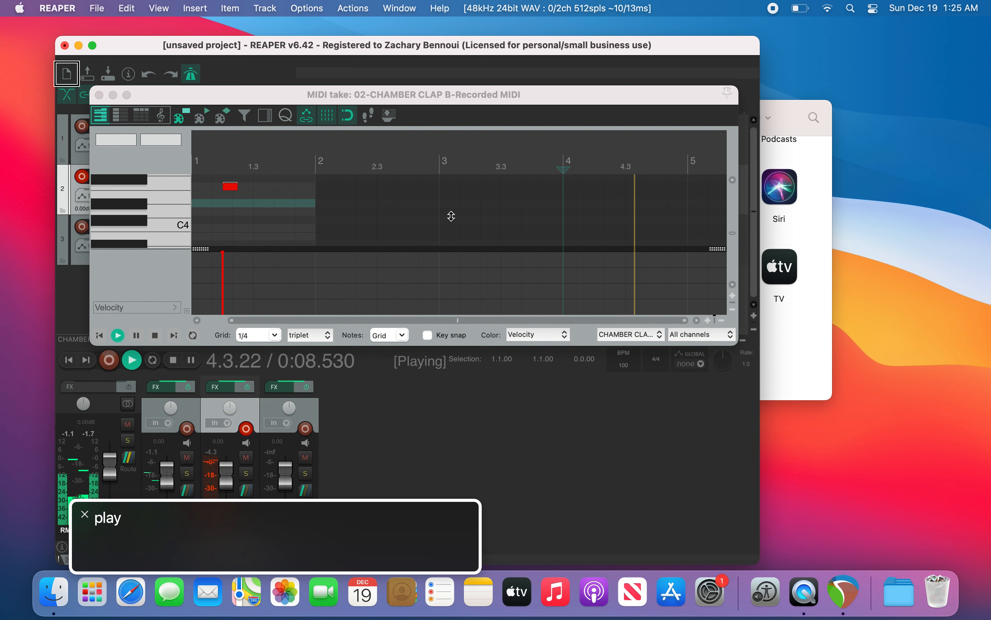
key(space)
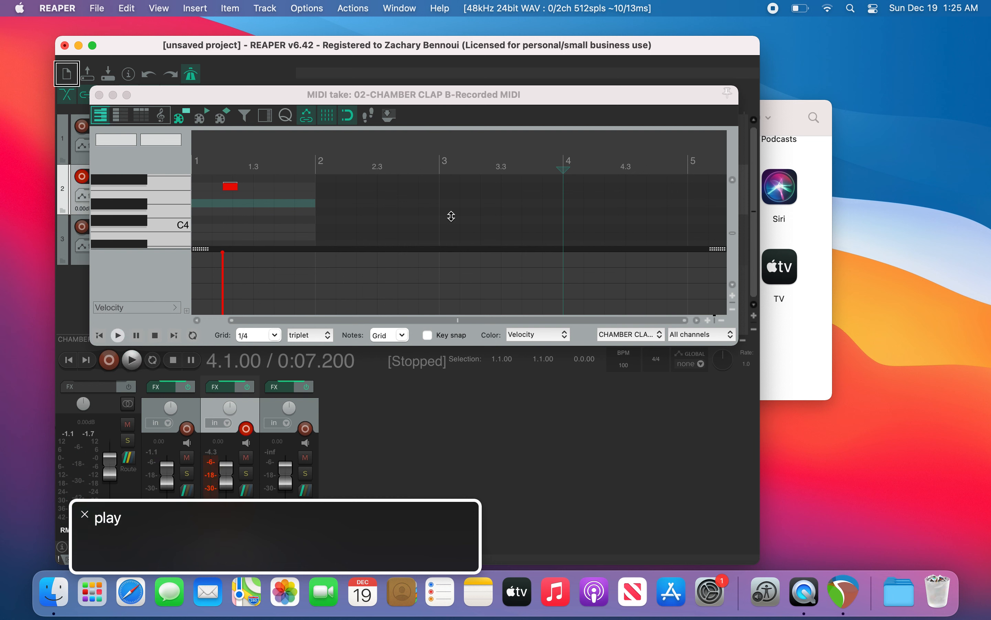
key(Home)
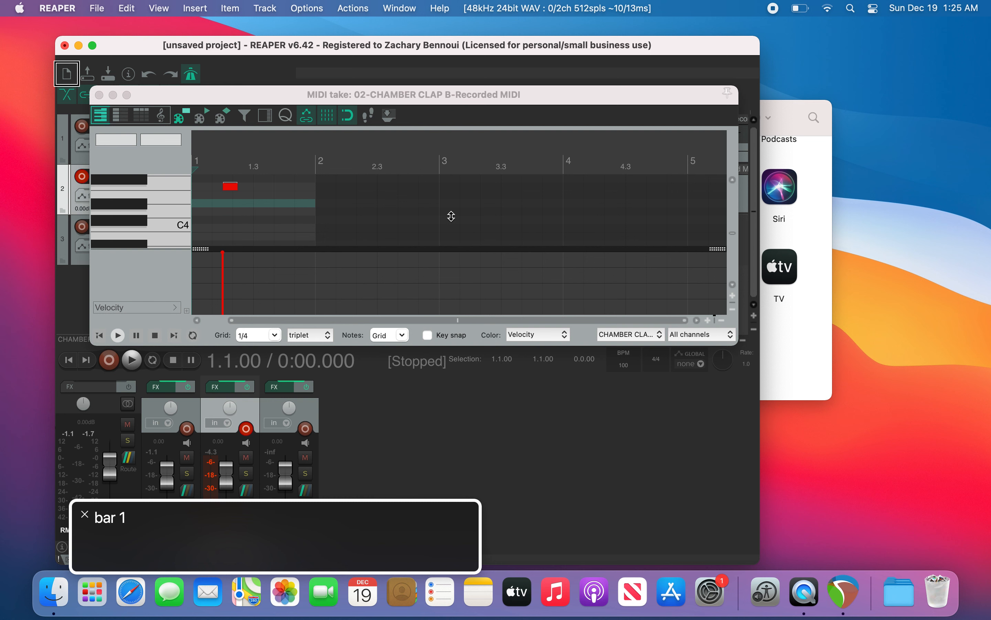
Step: Disarm CHAMBER CLAP B and record-arm the HUGE CHURCH STOMP A track
key(F7)
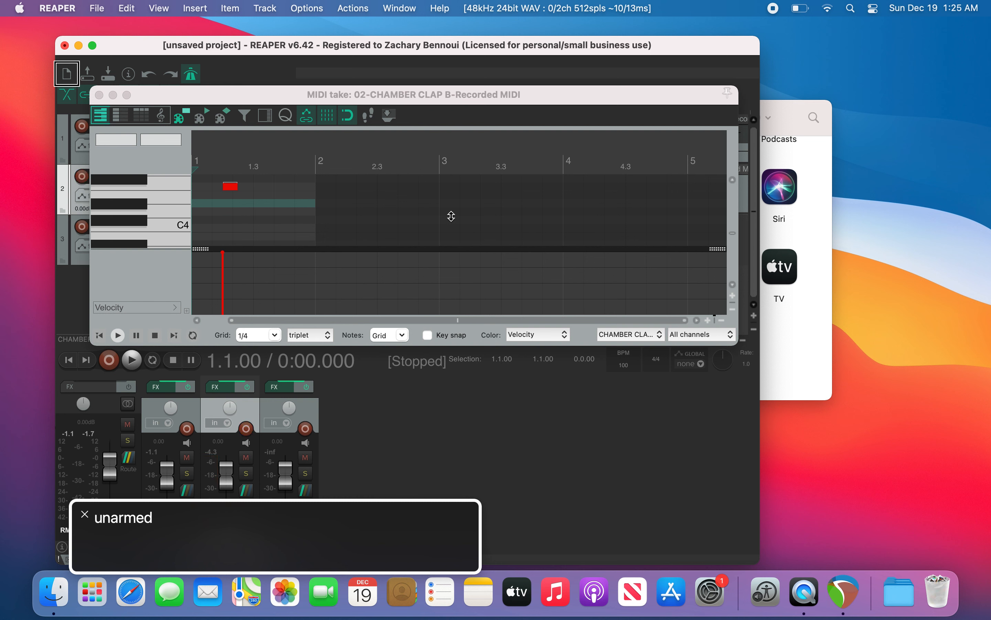
key(Down)
key(F7)
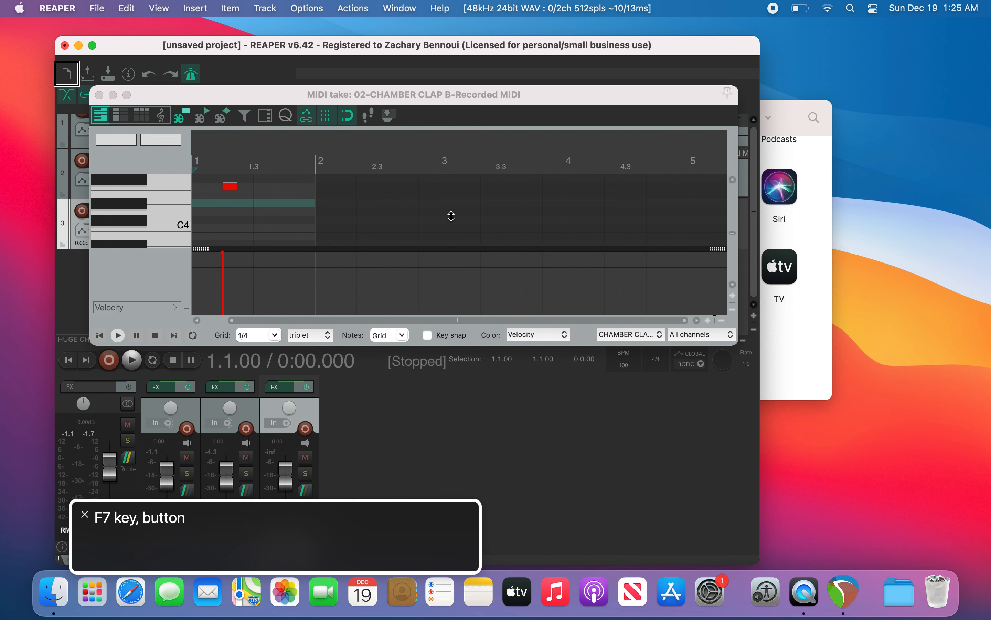
key(alt+b)
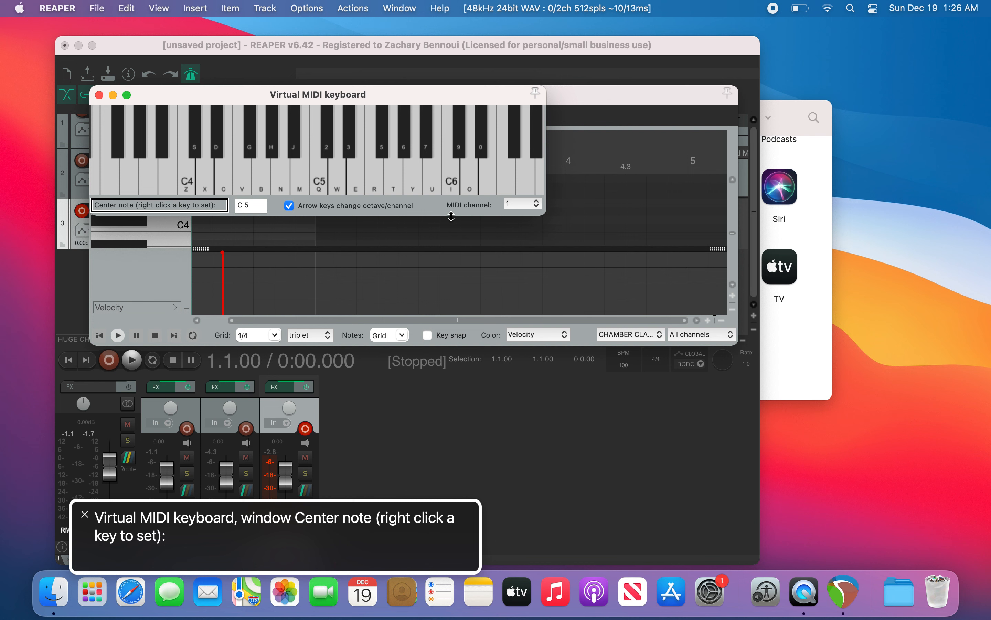
key(ctrl+alt+Right)
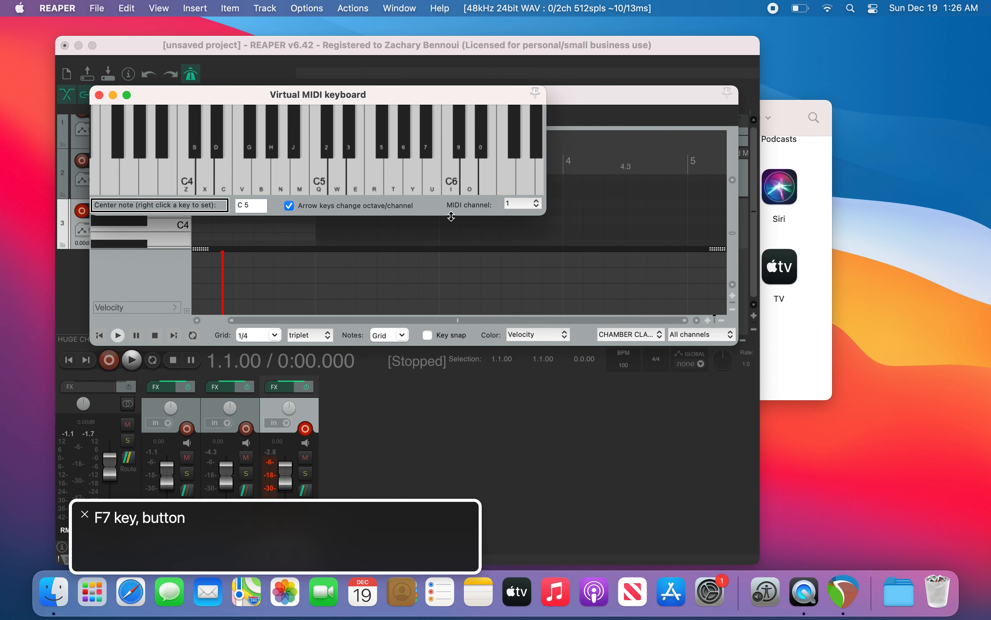
key(ctrl+alt+Right)
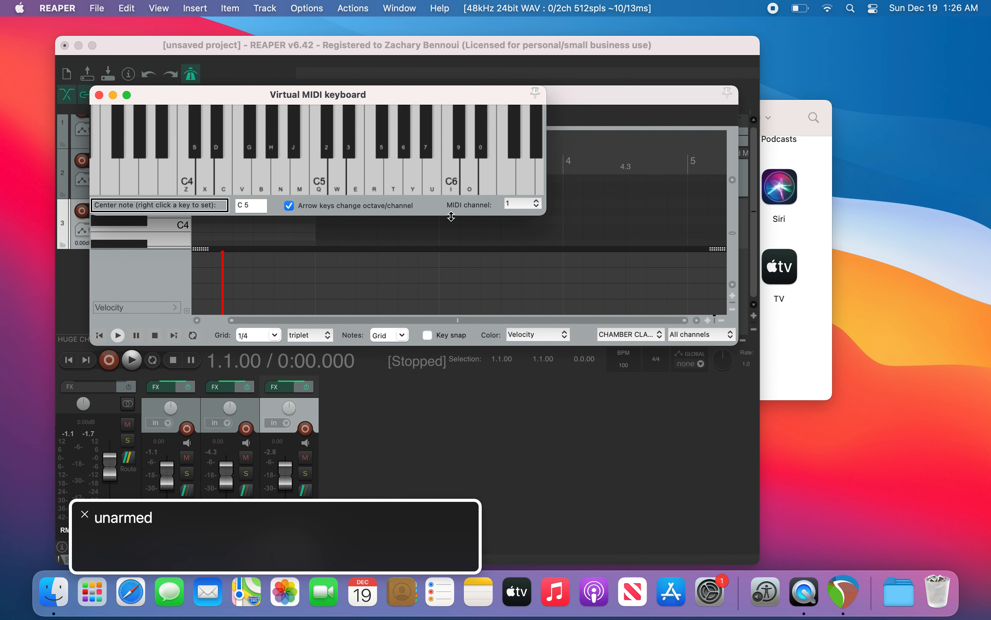
key(Escape)
Step: Select the HUGE CHURCH STOMP A track and set a time selection from bar 1 to bar 5
key(Down)
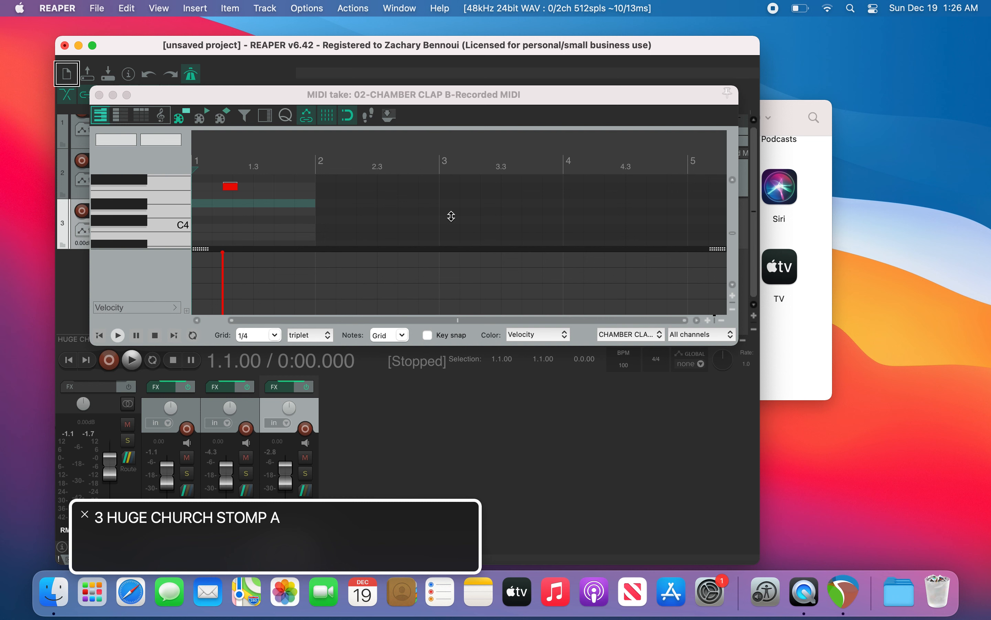
key(bracketleft)
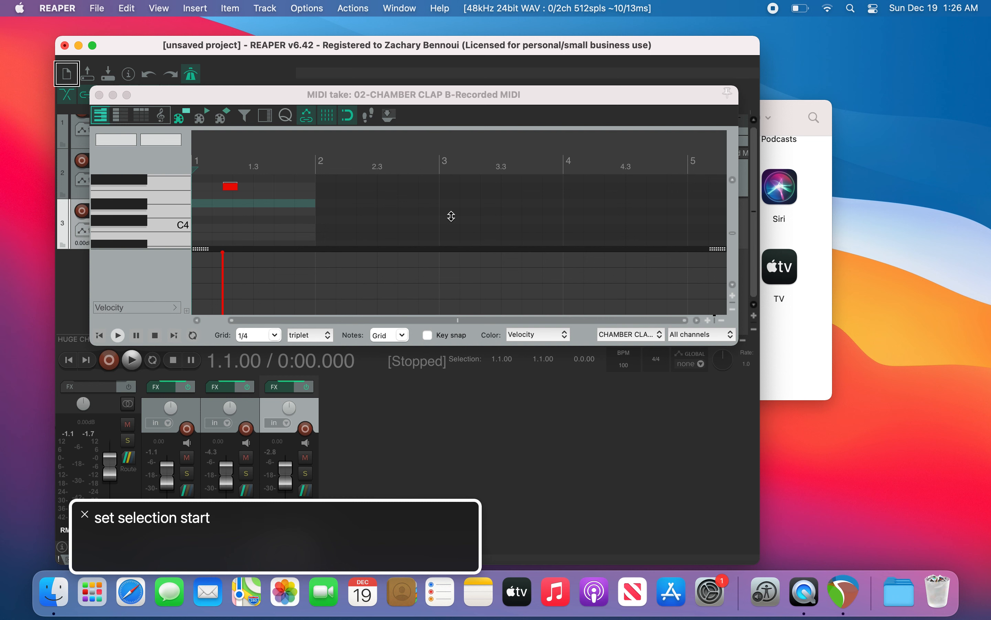
key(Page_Down)
key(Page_Down)
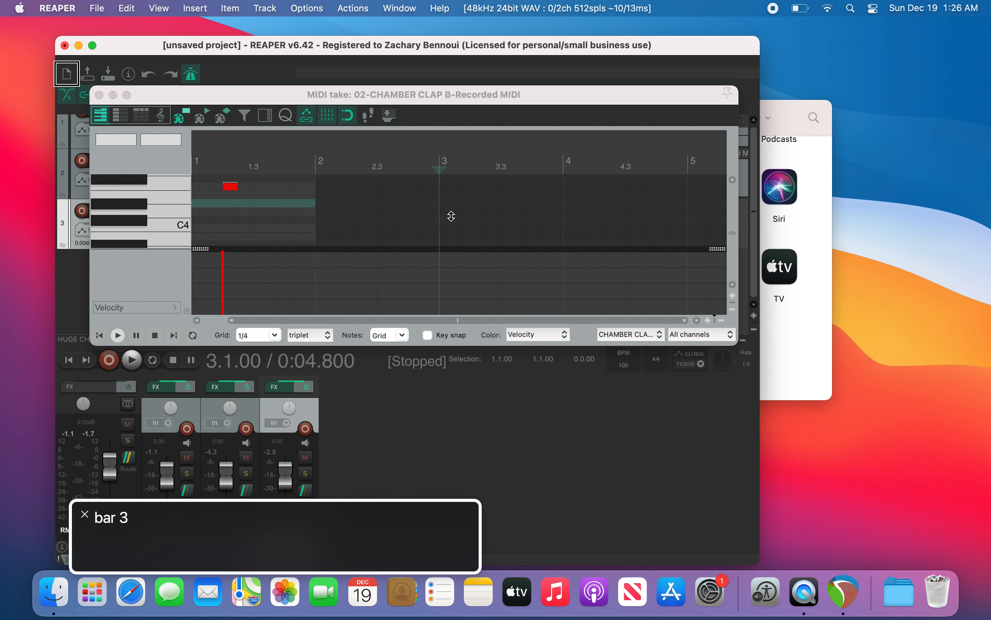
key(Page_Down)
key(Page_Down)
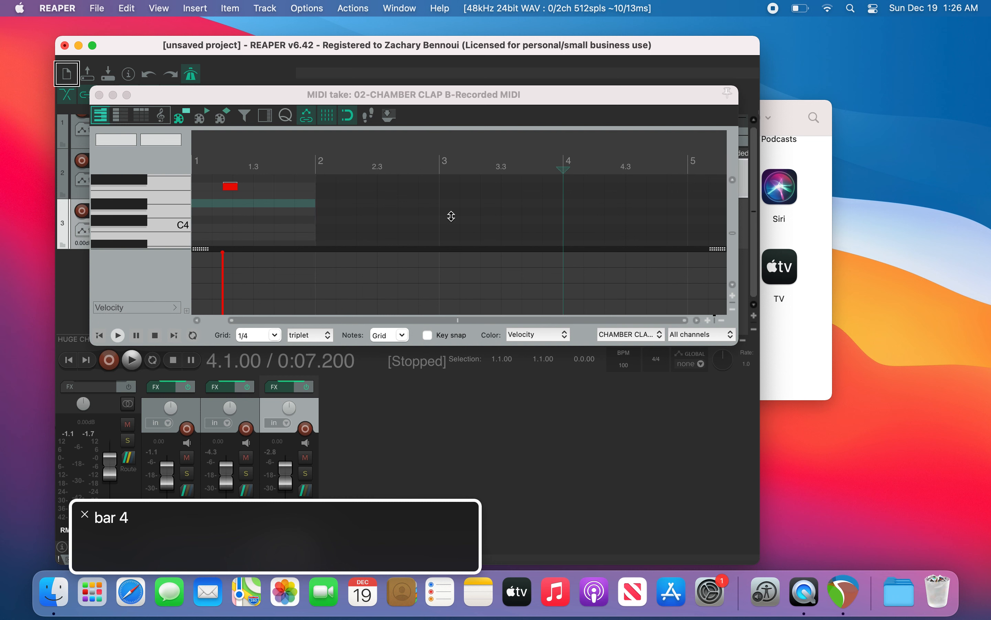
key(bracketright)
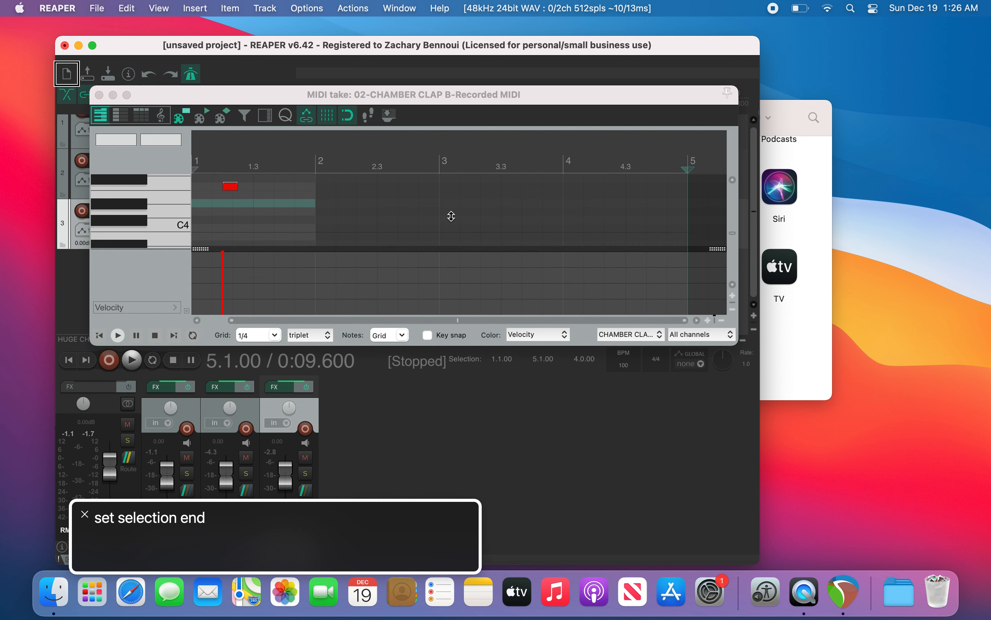
Step: Insert a new MIDI item on the track over the time selection
key(ctrl+alt+m)
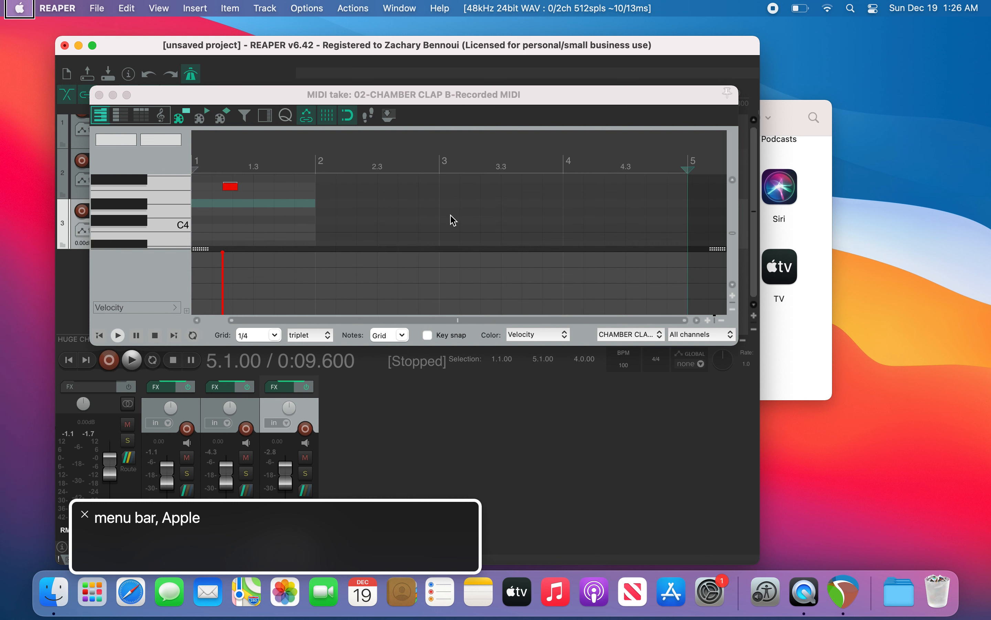
key(Right)
key(Right)
key(Right)
key(Right)
key(Right)
key(Down)
key(Down)
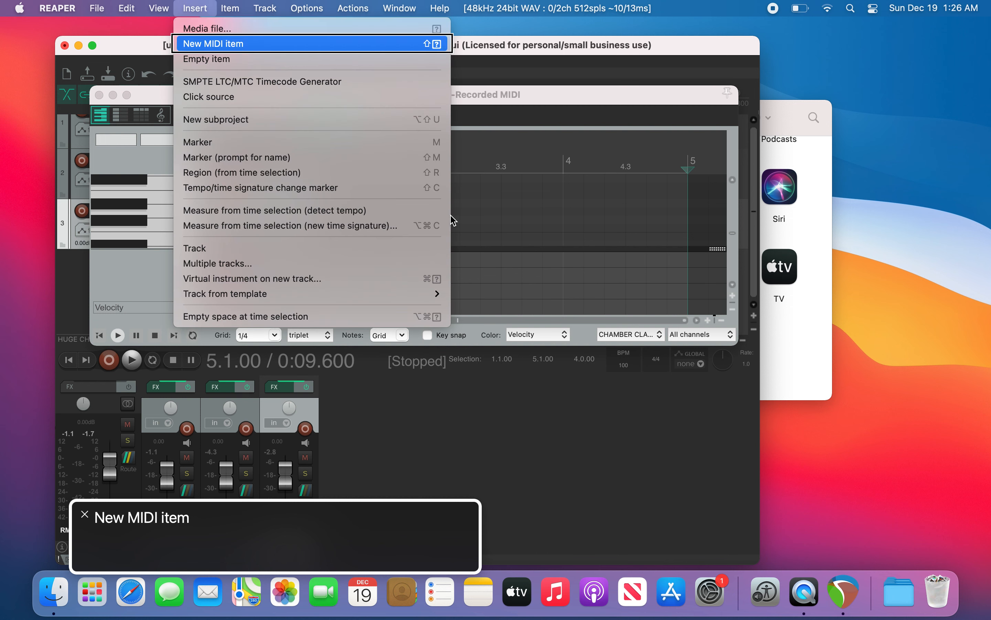
key(Return)
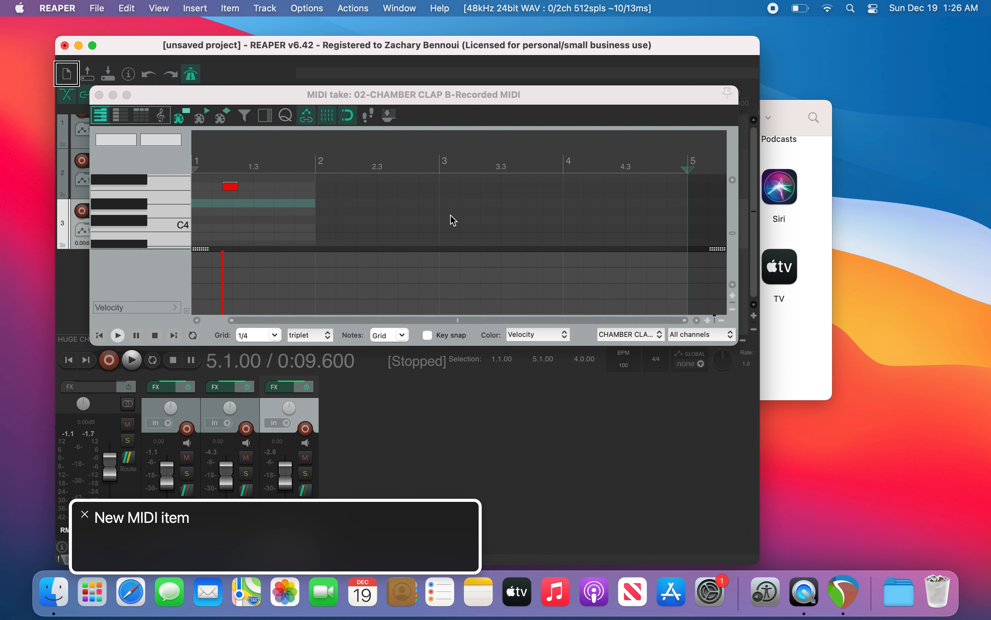
Step: Open the new untitled MIDI item on HUGE CHURCH STOMP A in the MIDI editor and clear the time selection
key(super+Left)
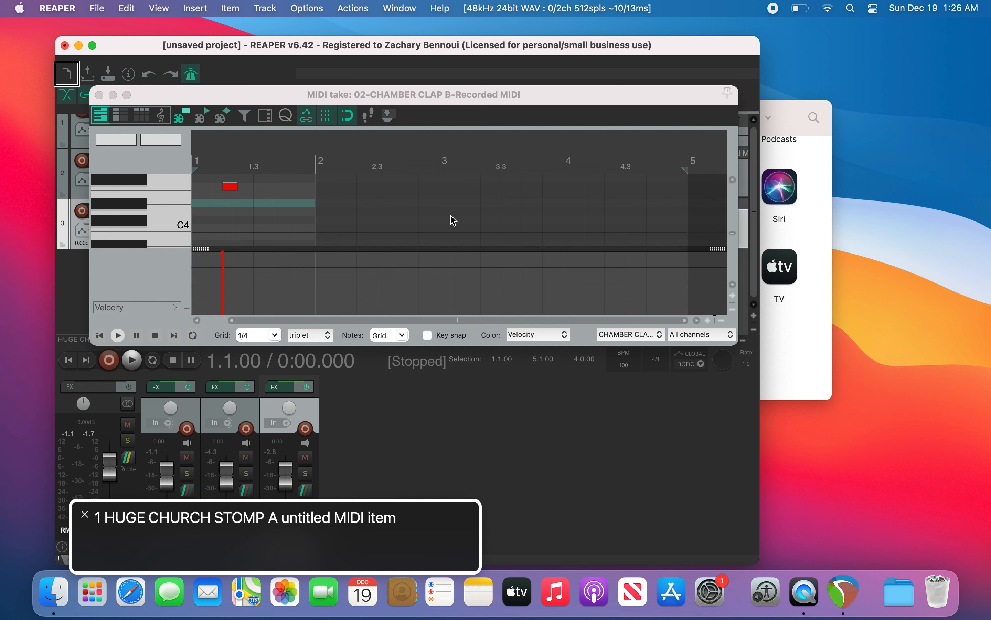
key(alt+super+e)
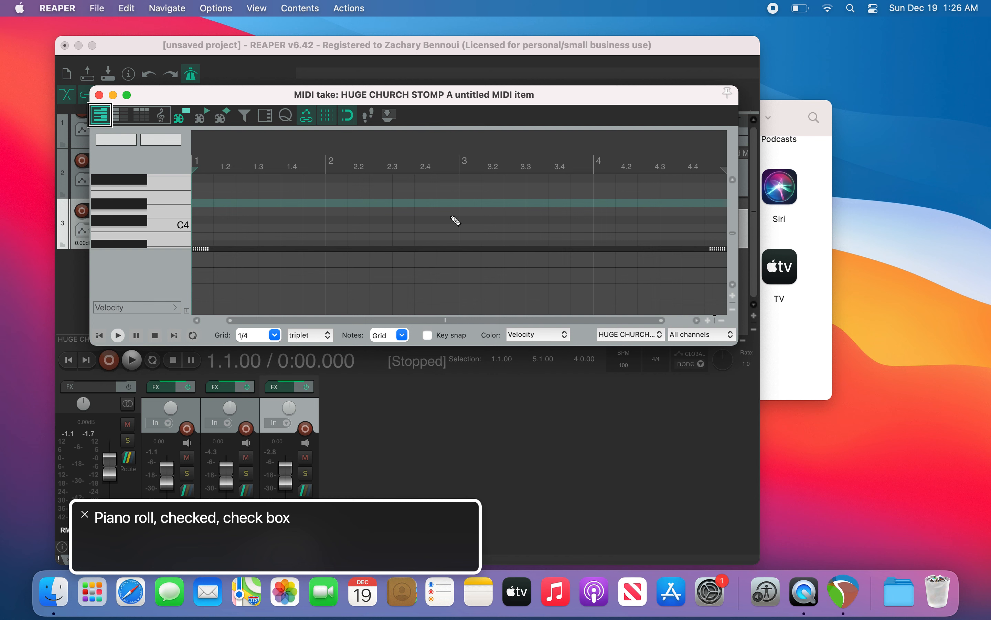
key(Escape)
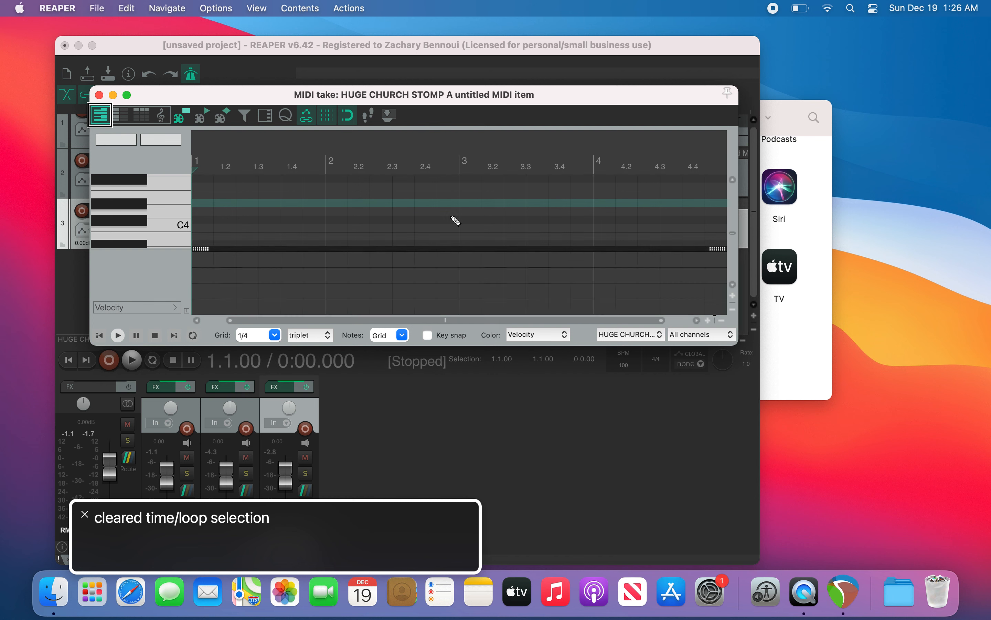
key(ctrl+alt+Left)
key(ctrl+alt+Left)
key(ctrl+alt+Left)
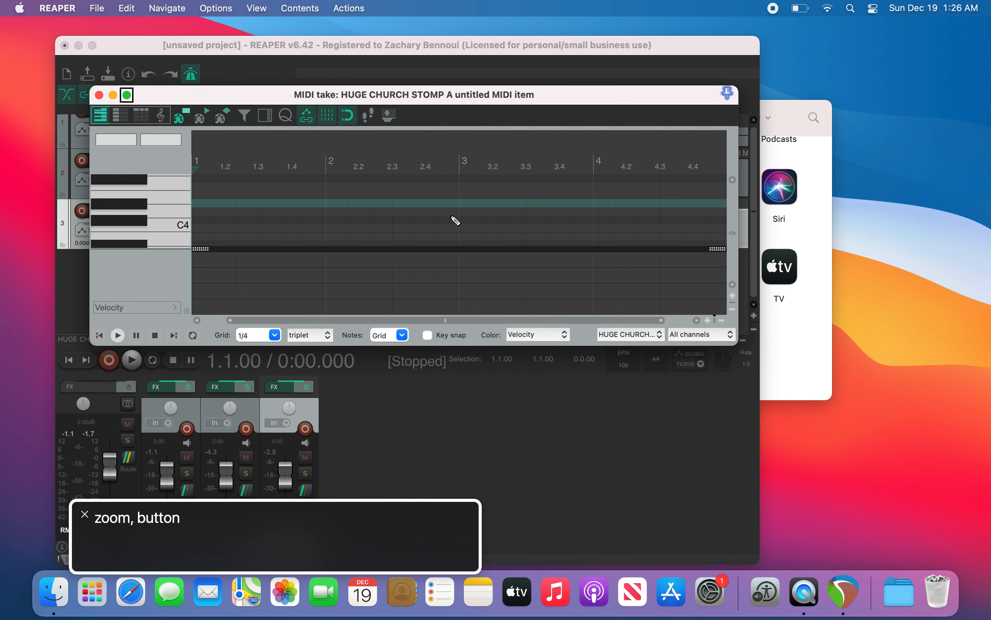
key(ctrl+alt+space)
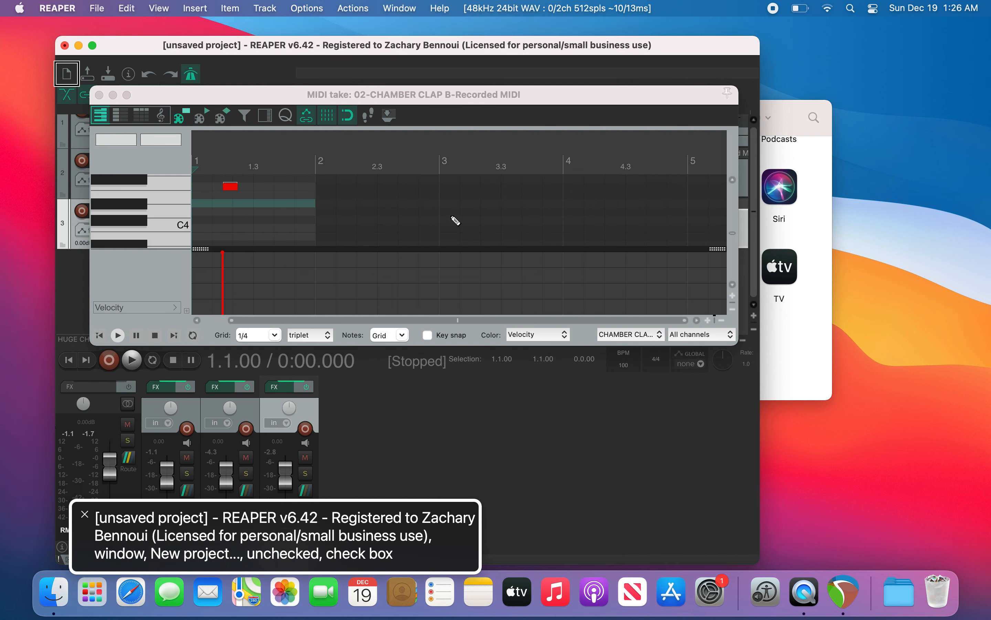
Step: Set the time selection from bar 1 to bar 5 once more
key(super+Right)
key(bracketleft)
key(Page_Down)
key(Page_Down)
key(Page_Down)
key(Page_Down)
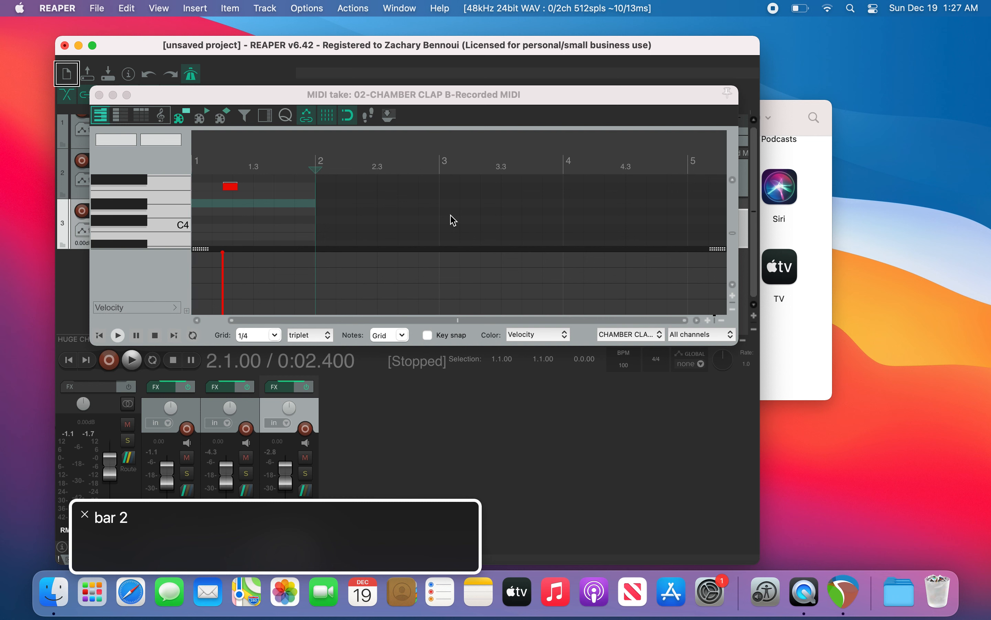
key(bracketright)
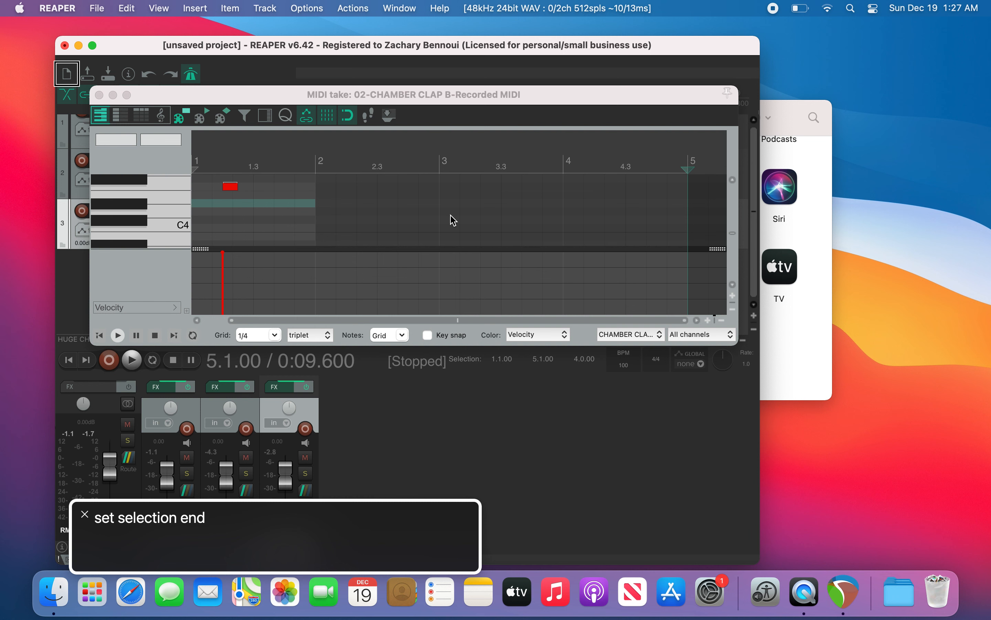
Step: Enable using the same grid division in arrange view and MIDI editor in Snap/Grid Settings, then return the cursor to the start
key(alt+y)
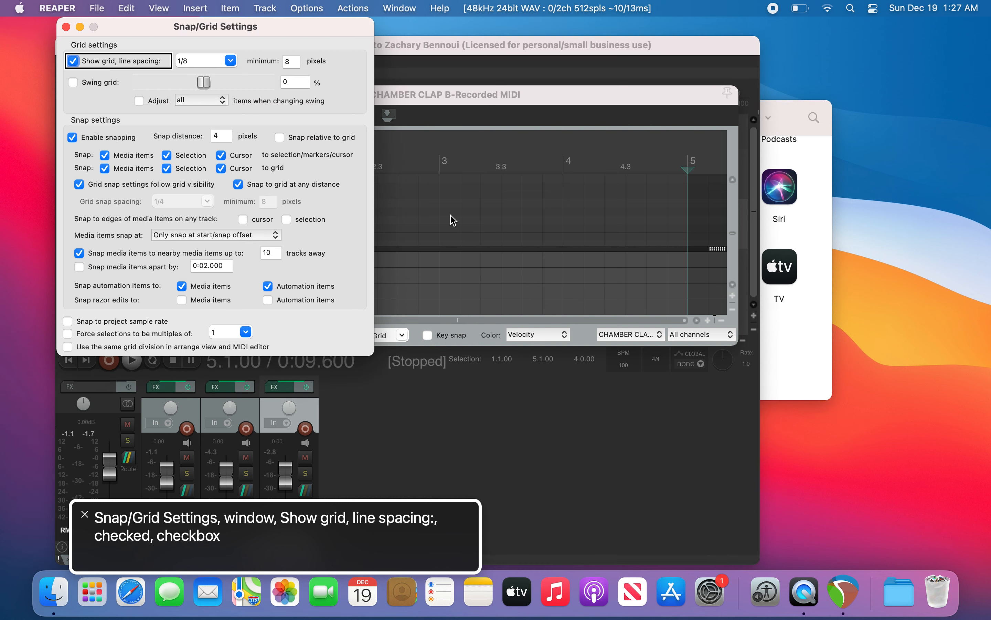
key(shift+Tab)
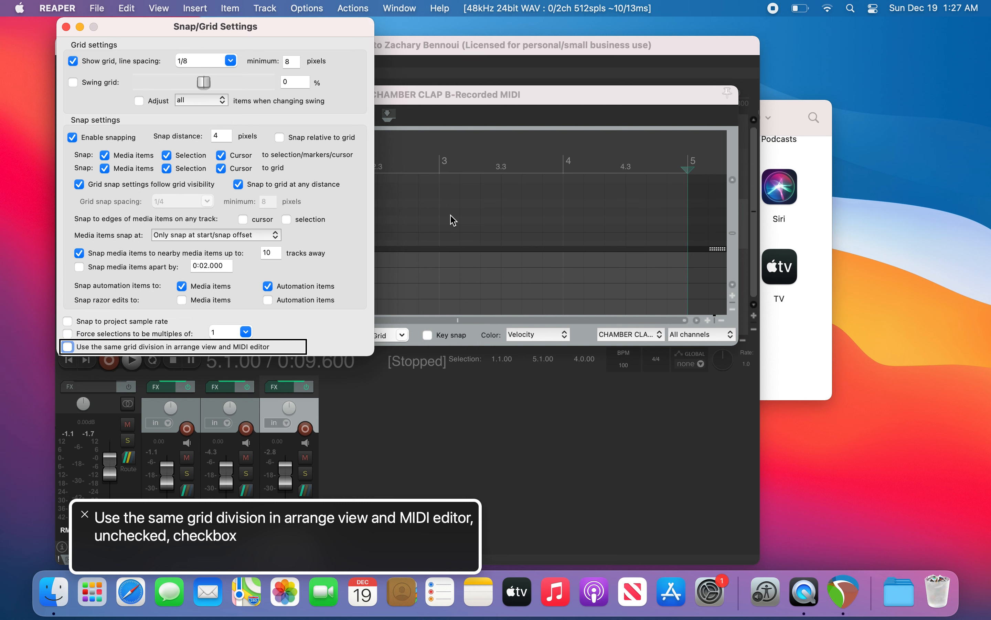
key(space)
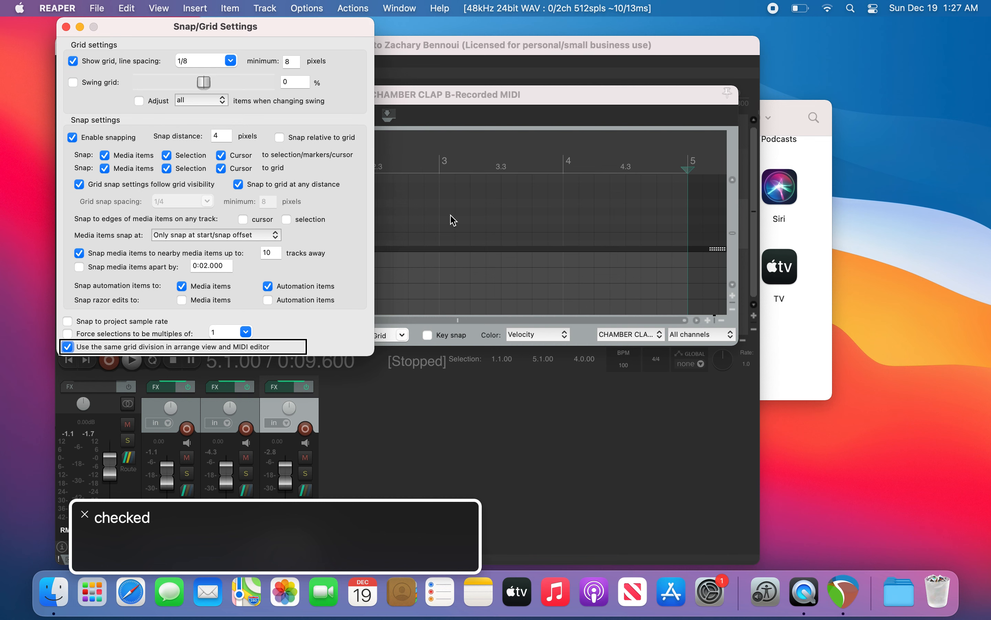
key(Escape)
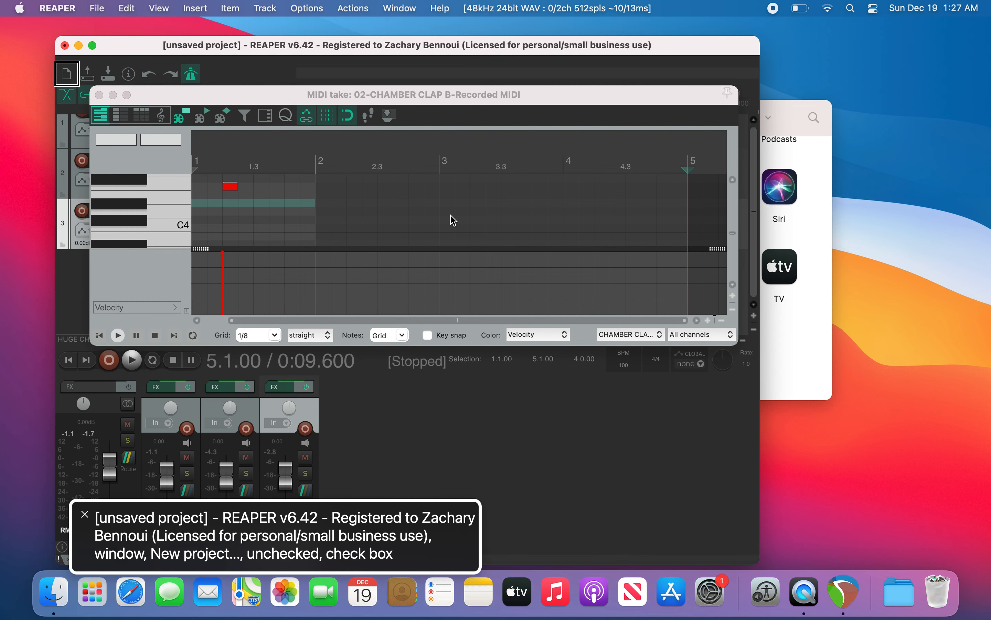
key(Home)
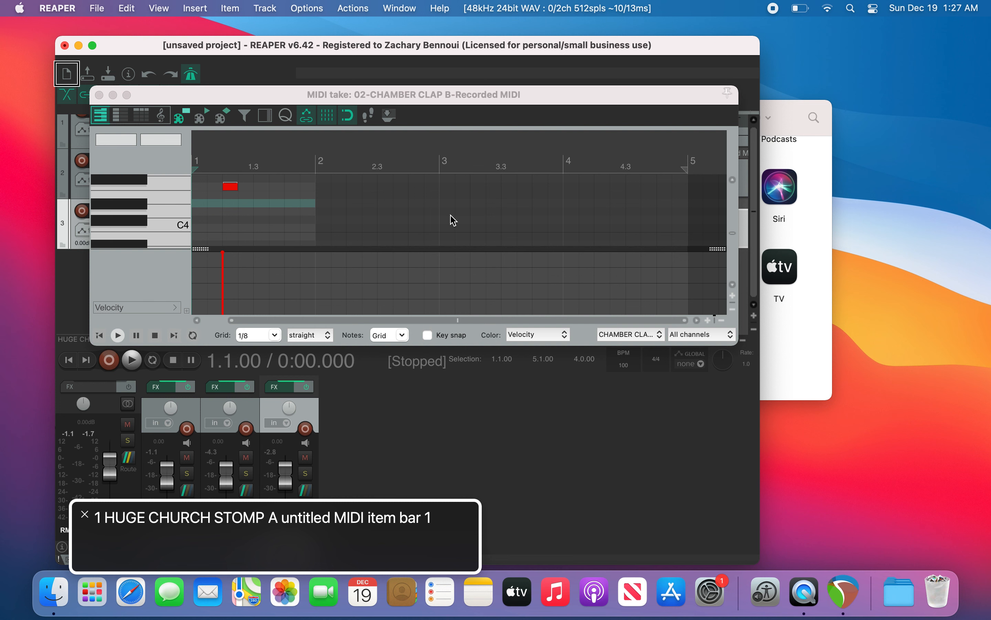
Step: Browse the MIDI editor's toolbar buttons and grid, notes and color controls
key(super+grave)
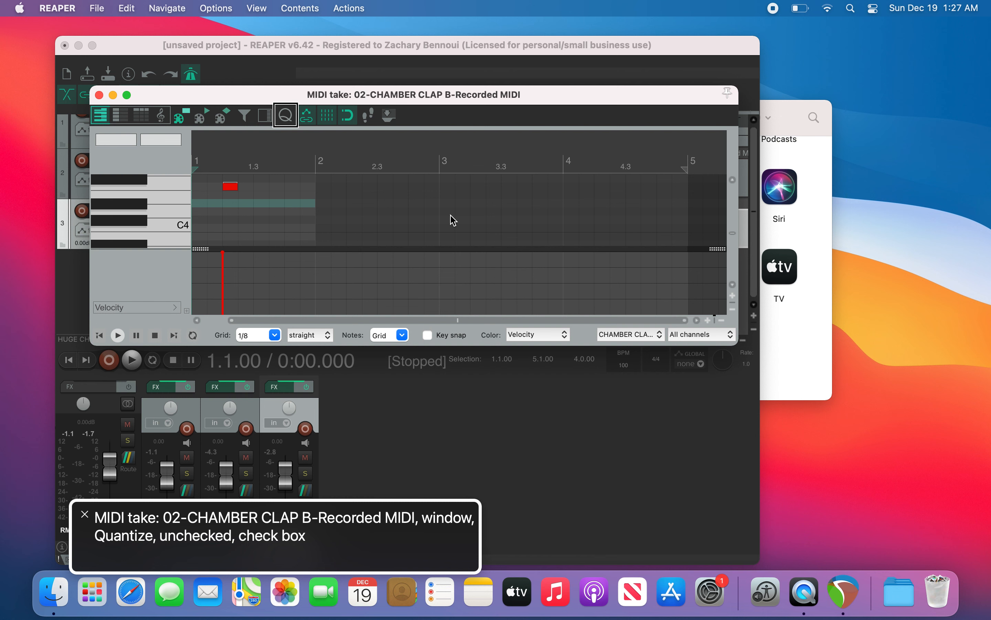
key(ctrl+alt+Left)
key(ctrl+alt+Left)
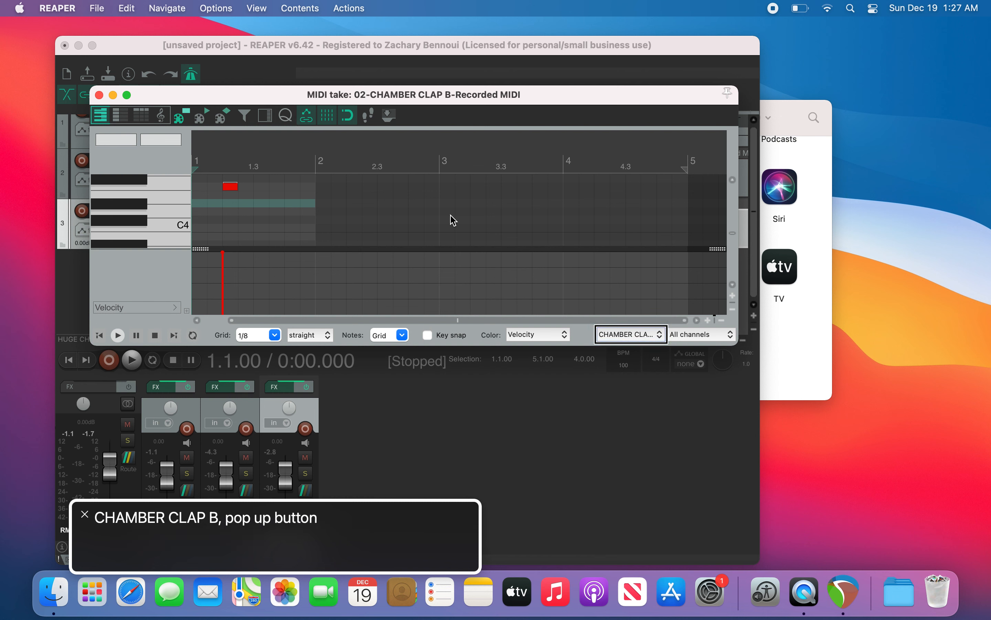
key(ctrl+alt+Left)
key(ctrl+alt+Left)
key(ctrl+alt+Left)
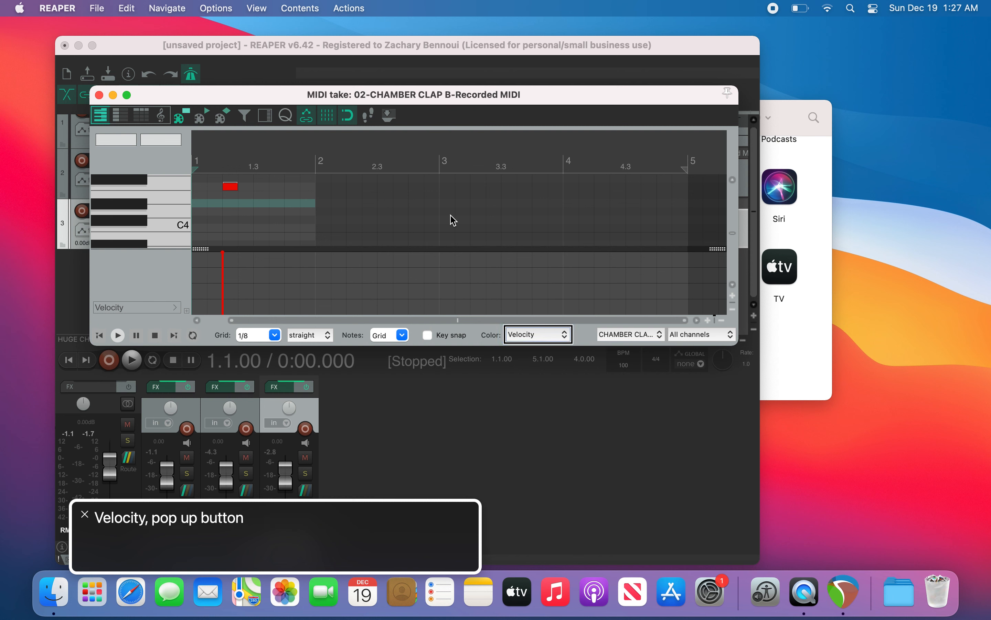
key(ctrl+alt+Left)
key(ctrl+alt+Left)
key(ctrl+alt+Left)
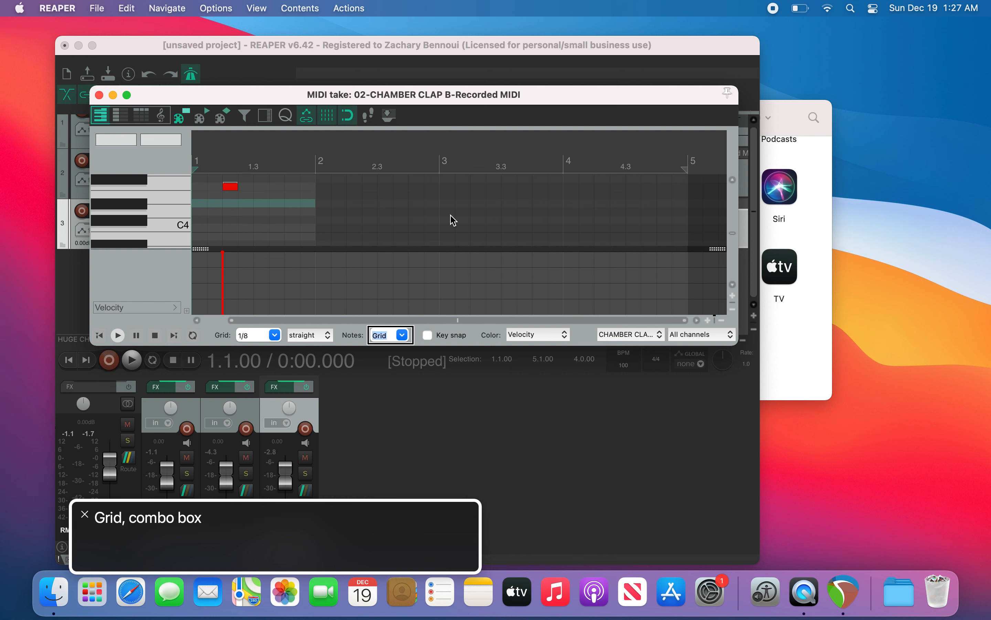
key(ctrl+alt+Left)
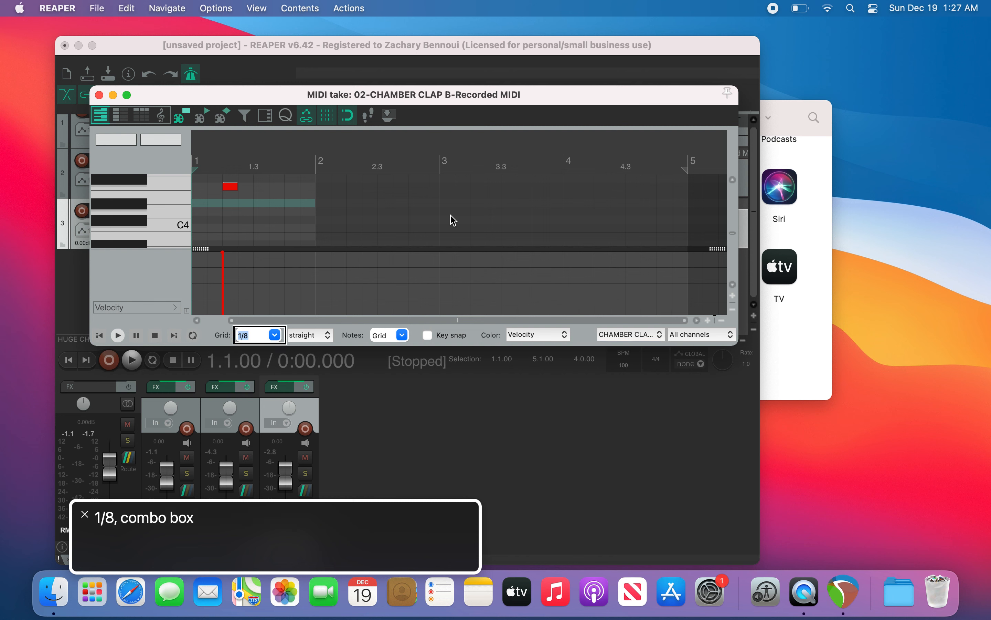
key(ctrl+alt+Left)
key(ctrl+alt+Left)
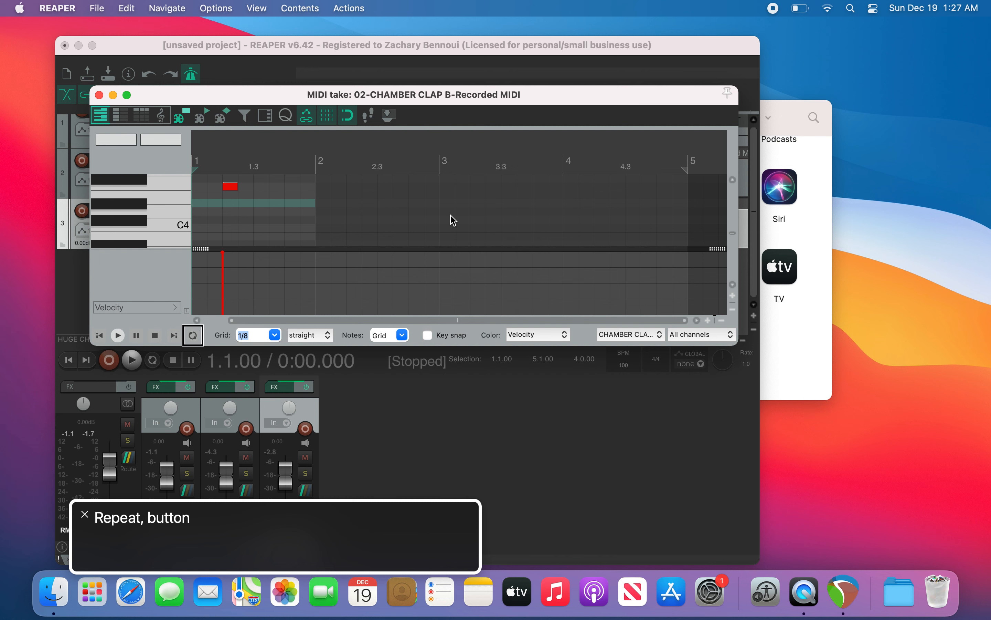
key(ctrl+alt+Right)
key(ctrl+alt+Right)
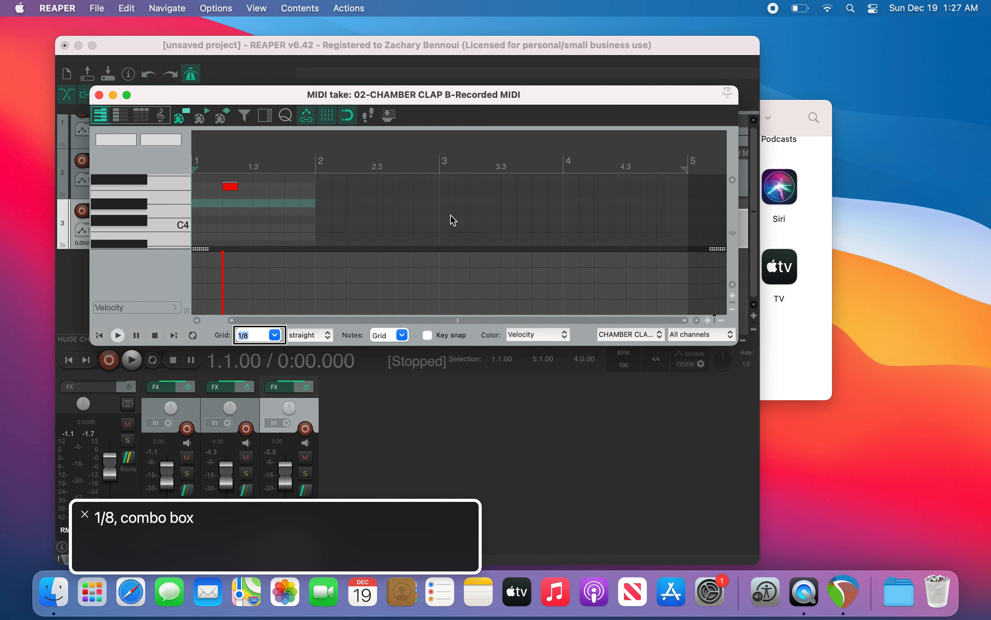
key(ctrl+alt+Right)
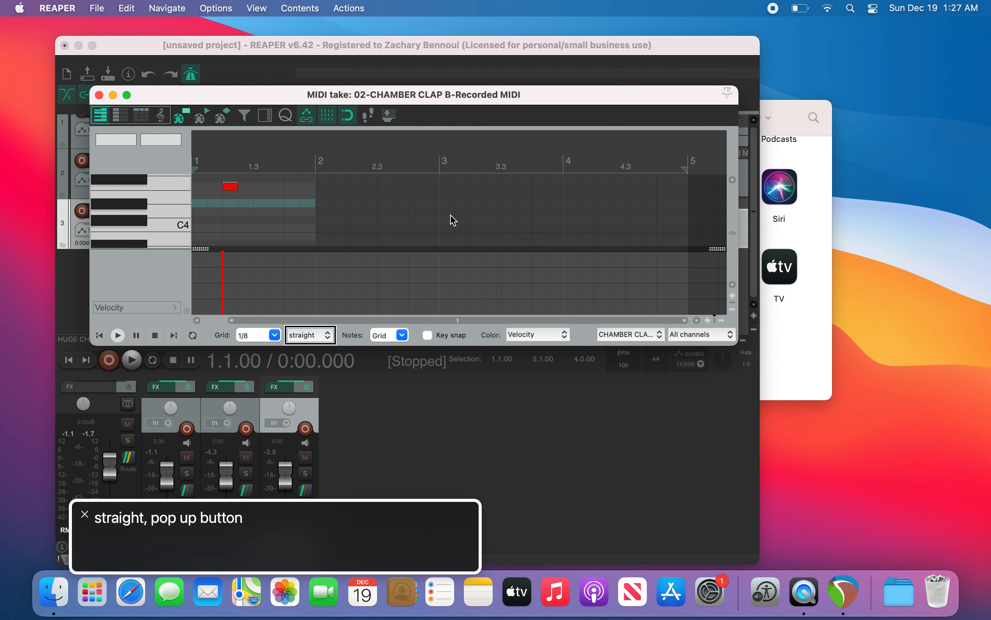
key(ctrl+alt+Right)
key(ctrl+alt+Right)
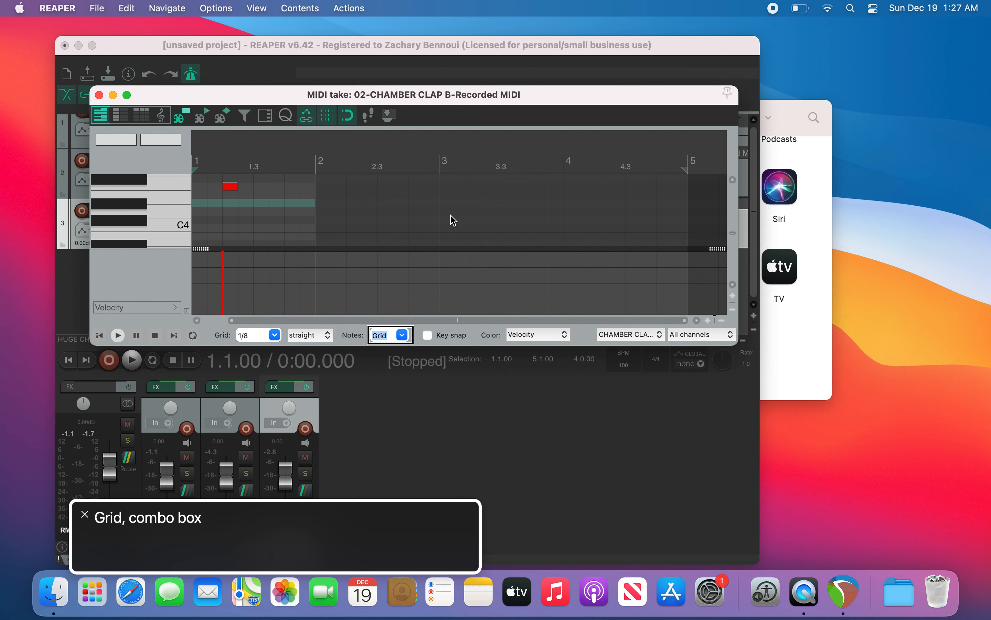
key(ctrl+alt+Right)
key(ctrl+alt+Left)
key(ctrl+alt+Left)
key(ctrl+alt+Left)
key(ctrl+alt+Left)
key(ctrl+alt+Left)
key(ctrl+alt+Left)
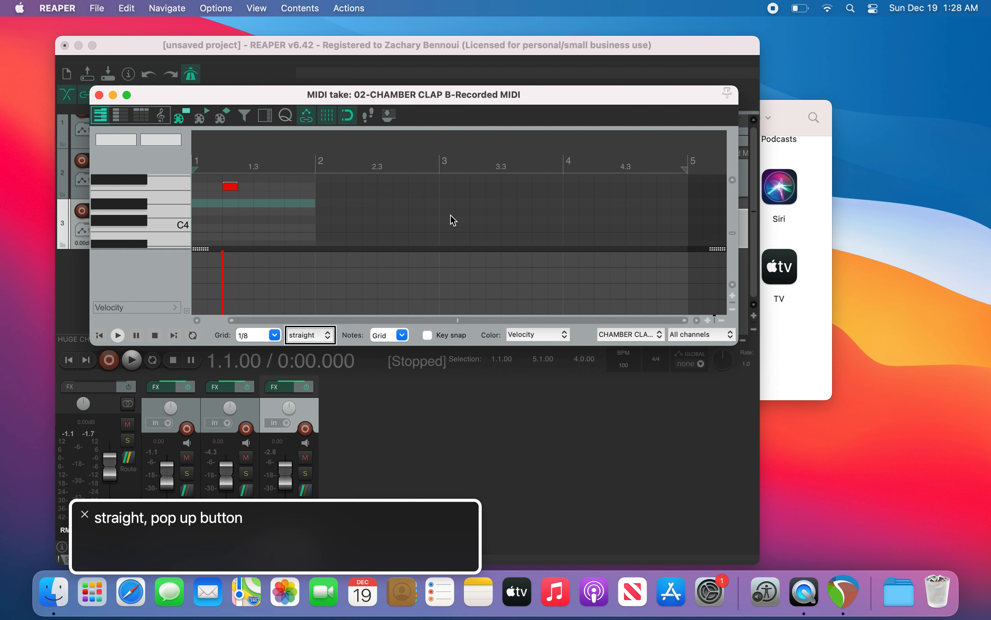
key(ctrl+alt+Left)
key(ctrl+alt+Left)
key(ctrl+alt+Left)
key(ctrl+alt+Left)
key(ctrl+alt+Left)
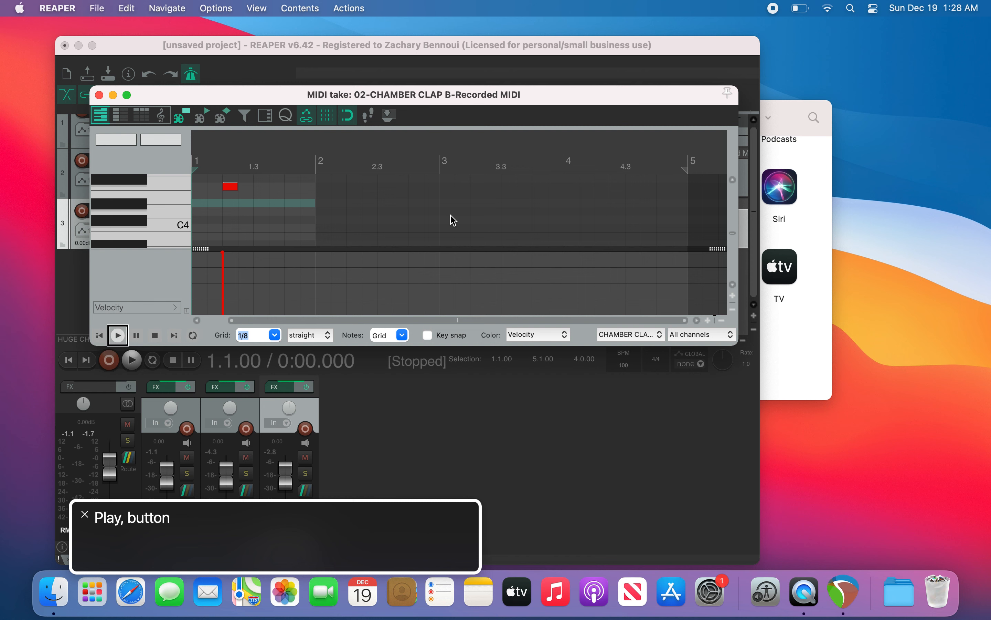
key(ctrl+alt+Left)
key(ctrl+alt+Left)
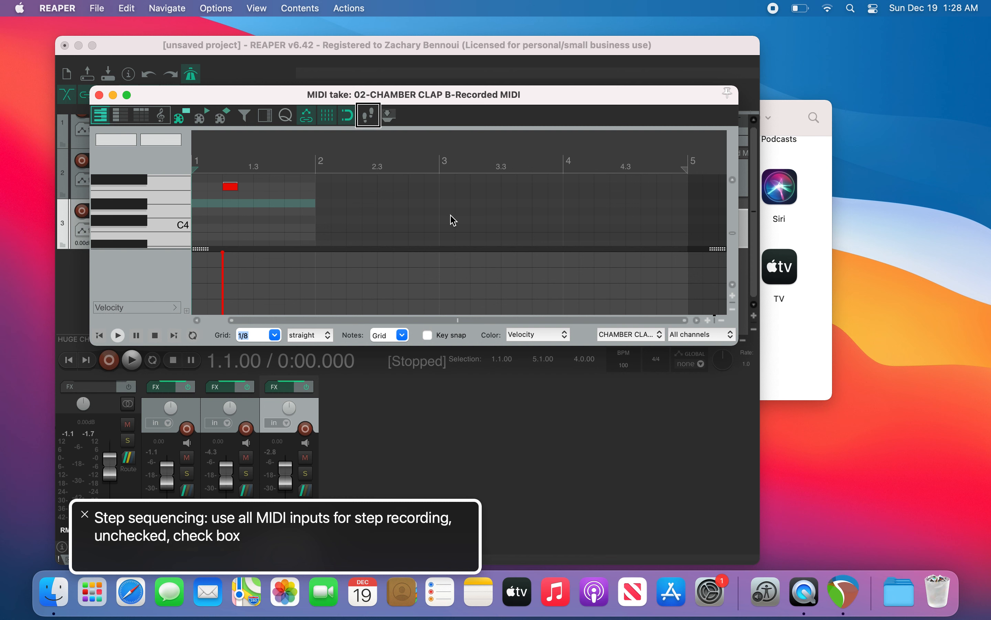
key(ctrl+alt+Left)
key(ctrl+alt+Left)
key(ctrl+alt+Left)
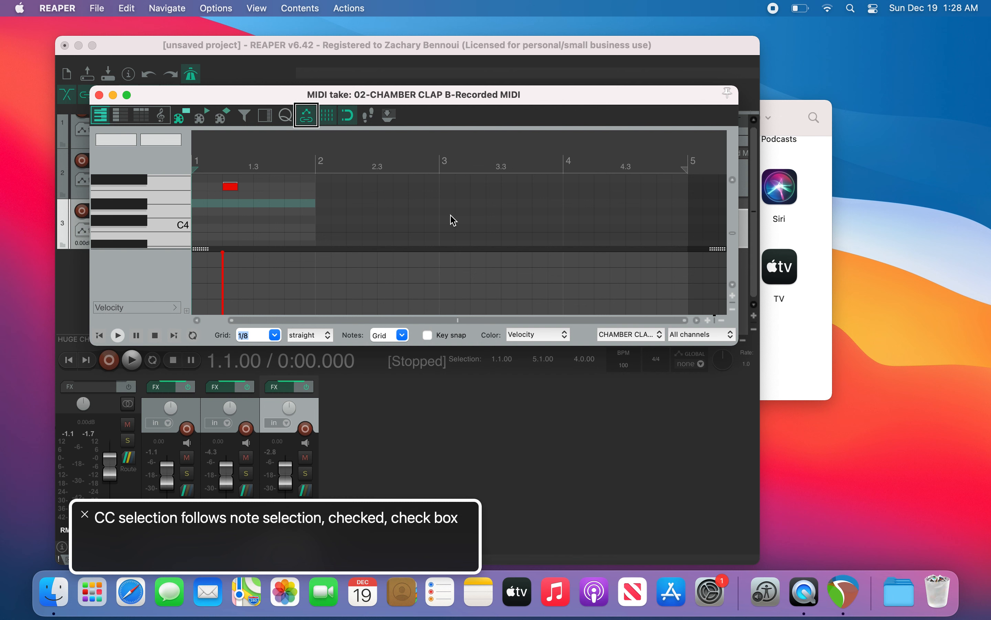
key(ctrl+alt+Left)
key(ctrl+alt+Left)
key(ctrl+alt+Left)
key(ctrl+alt+Left)
key(ctrl+alt+Left)
key(ctrl+alt+Left)
key(ctrl+alt+Left)
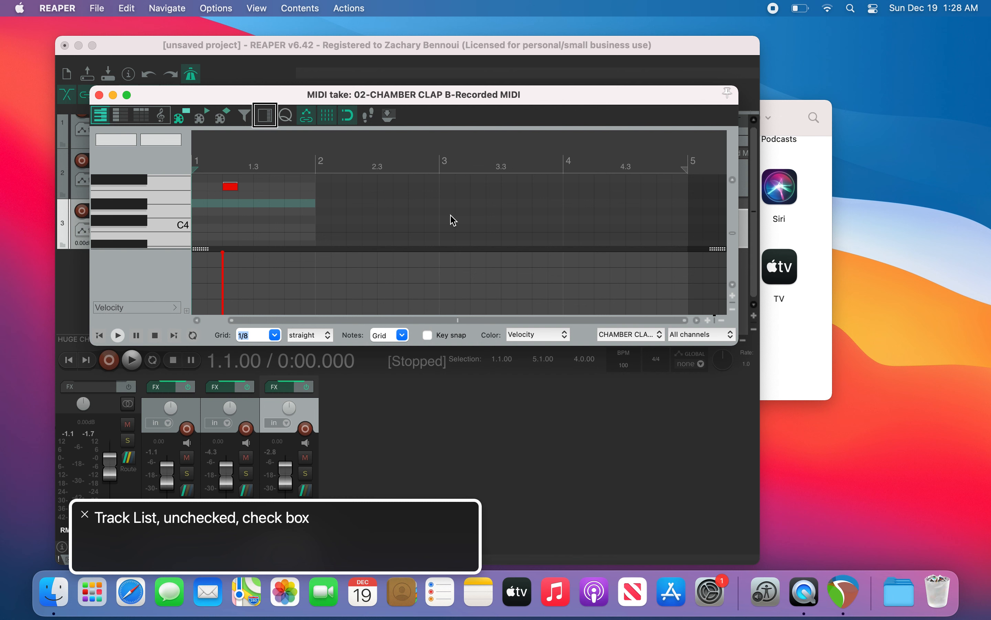
Step: Review the grid type, notes length, key snap and take selector controls along the MIDI editor's bottom bar
key(ctrl+alt+Left)
key(ctrl+alt+Left)
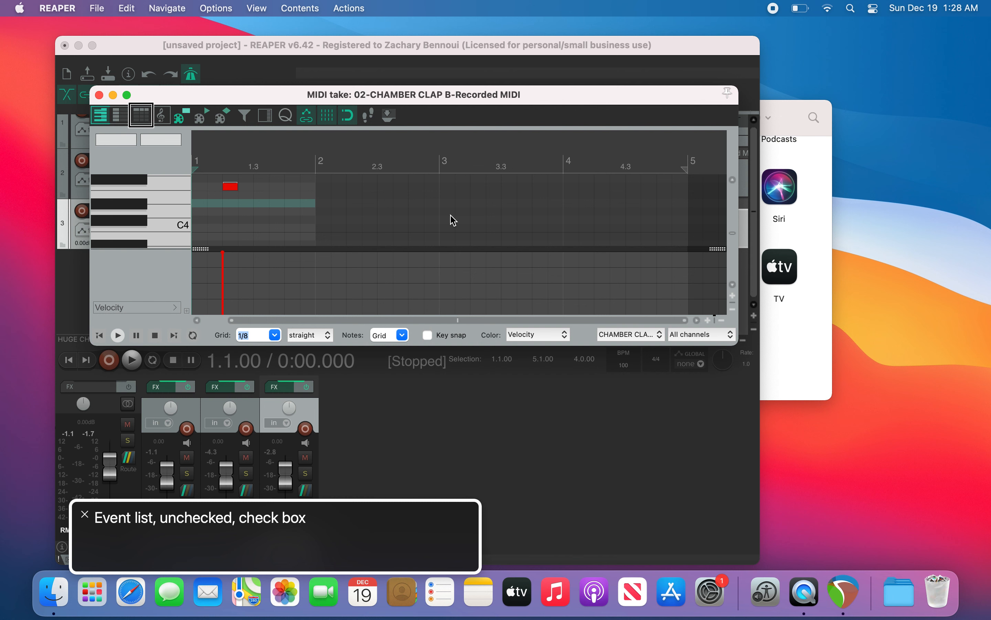
key(ctrl+alt+Left)
key(ctrl+alt+Left)
key(ctrl+alt+Left)
key(ctrl+alt+Left)
key(ctrl+alt+Left)
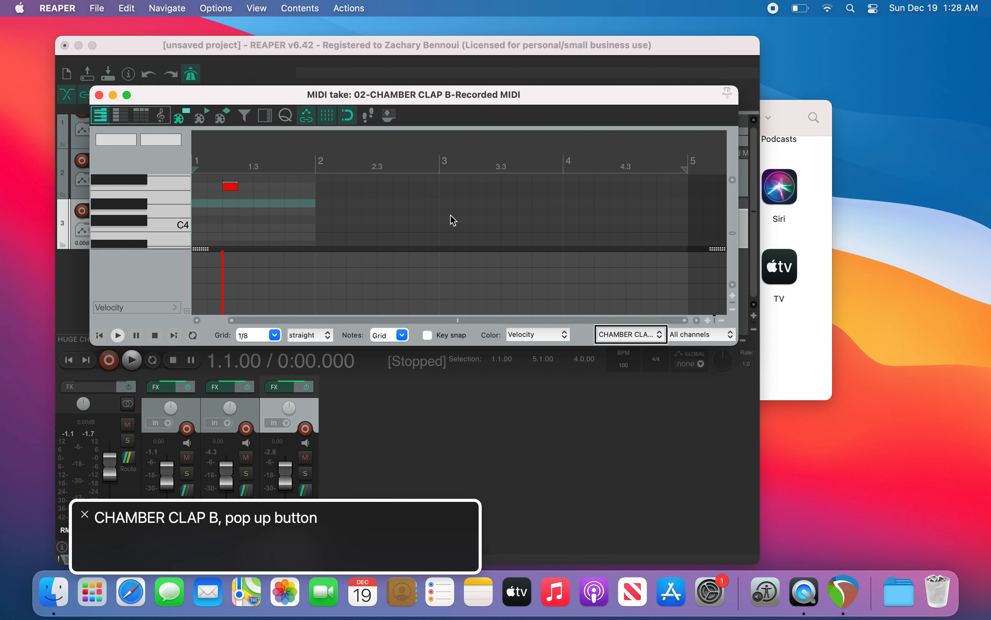
key(ctrl+alt+Left)
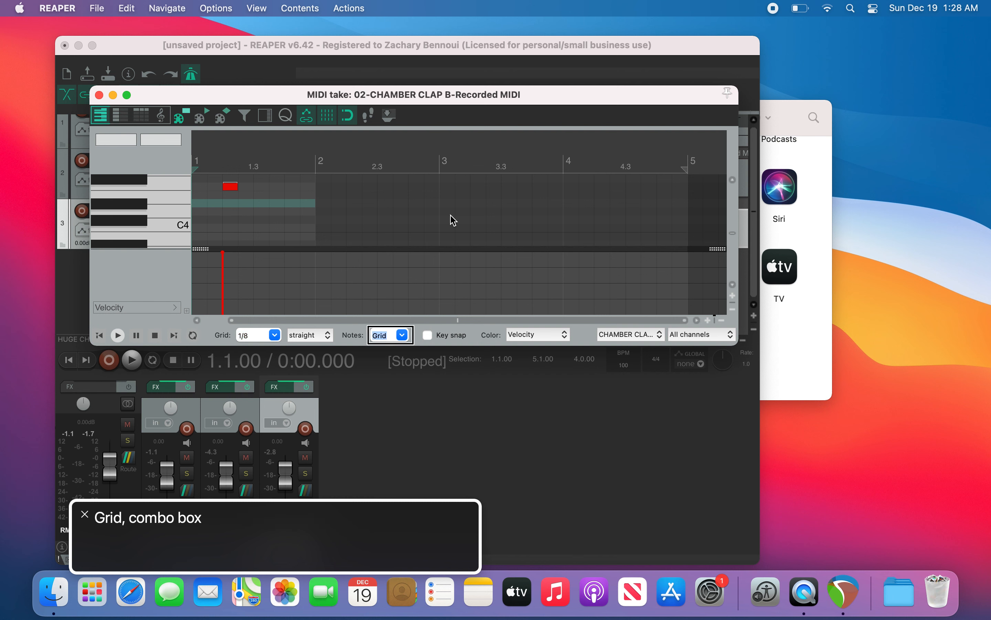
key(ctrl+alt+Left)
key(ctrl+alt+Left)
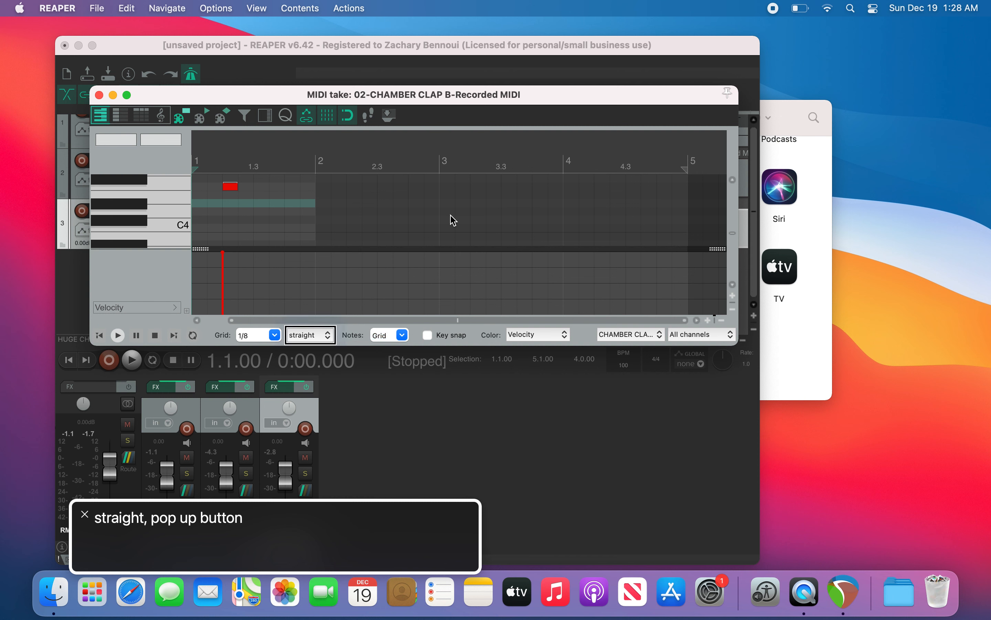
key(ctrl+alt+Left)
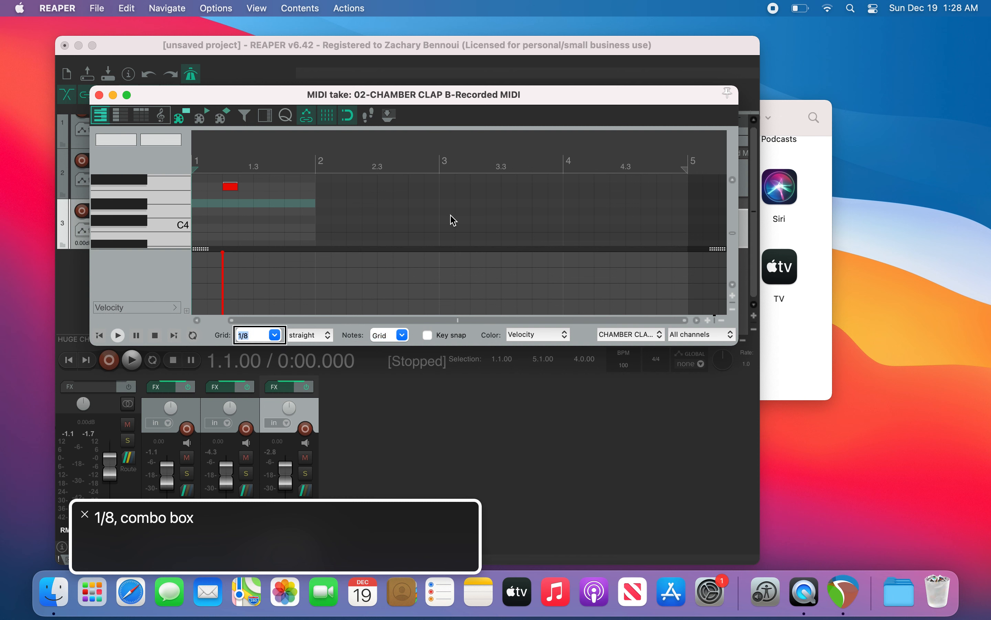
key(ctrl+alt+Left)
key(ctrl+alt+Right)
key(ctrl+alt+Right)
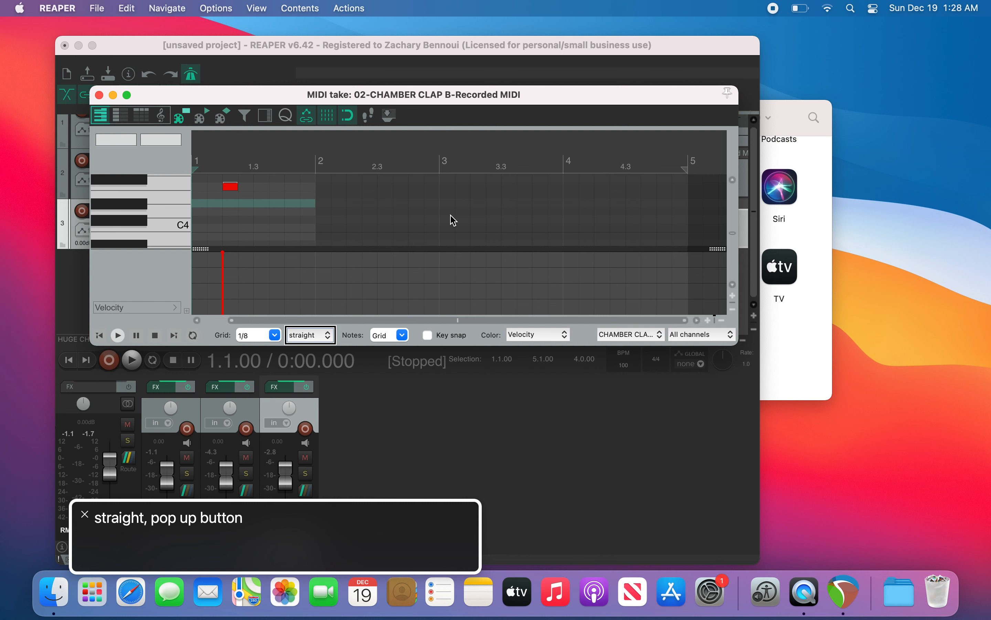
key(ctrl+alt+Right)
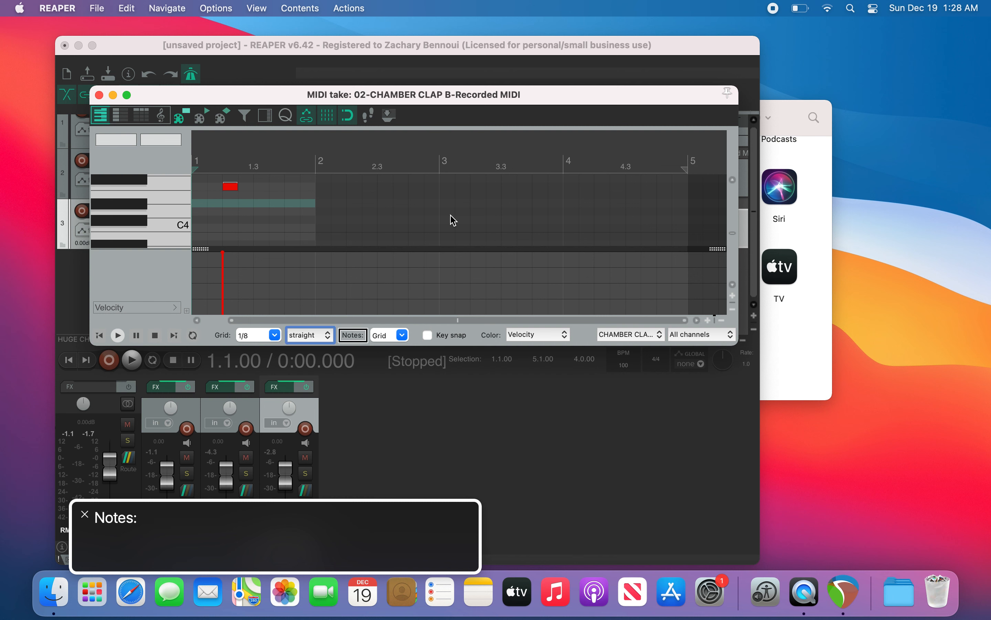
key(ctrl+alt+Right)
key(ctrl+alt+Right)
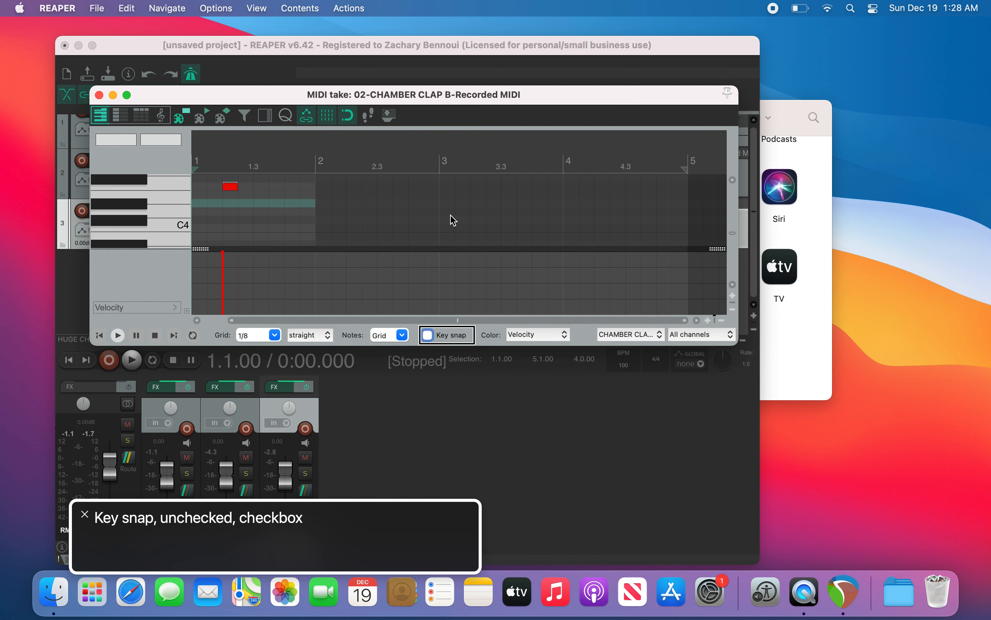
Step: Try the note length shortcuts, setting notes to 1/32 and then to 1/4
key(3)
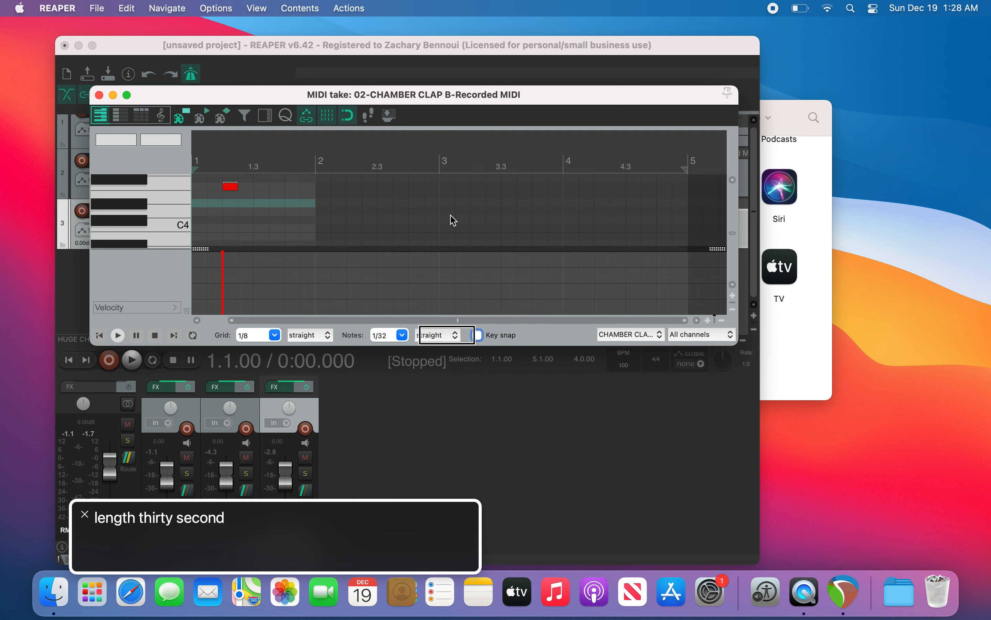
key(ctrl+alt+Left)
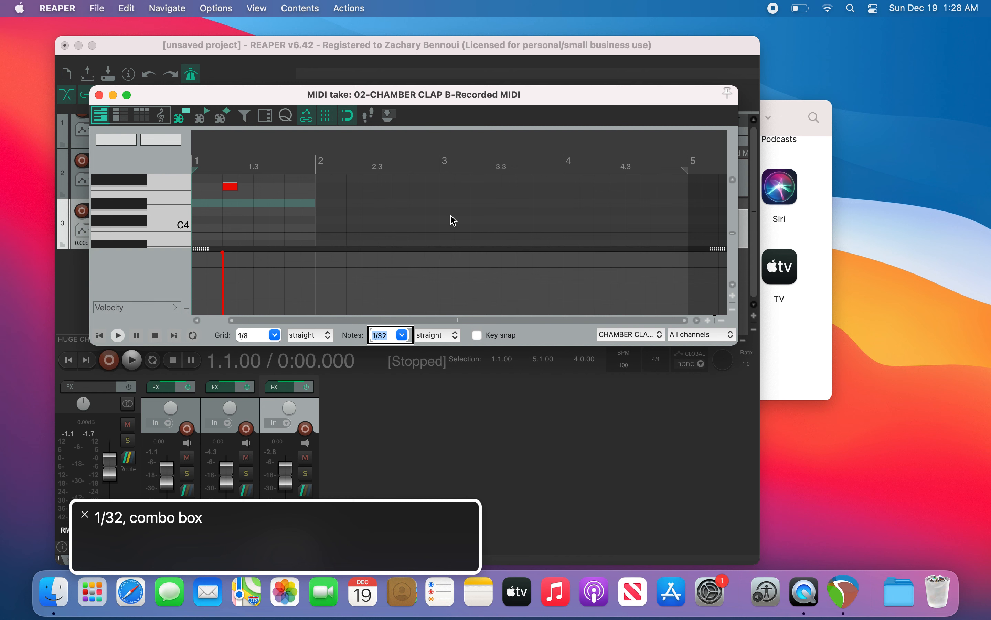
key(4)
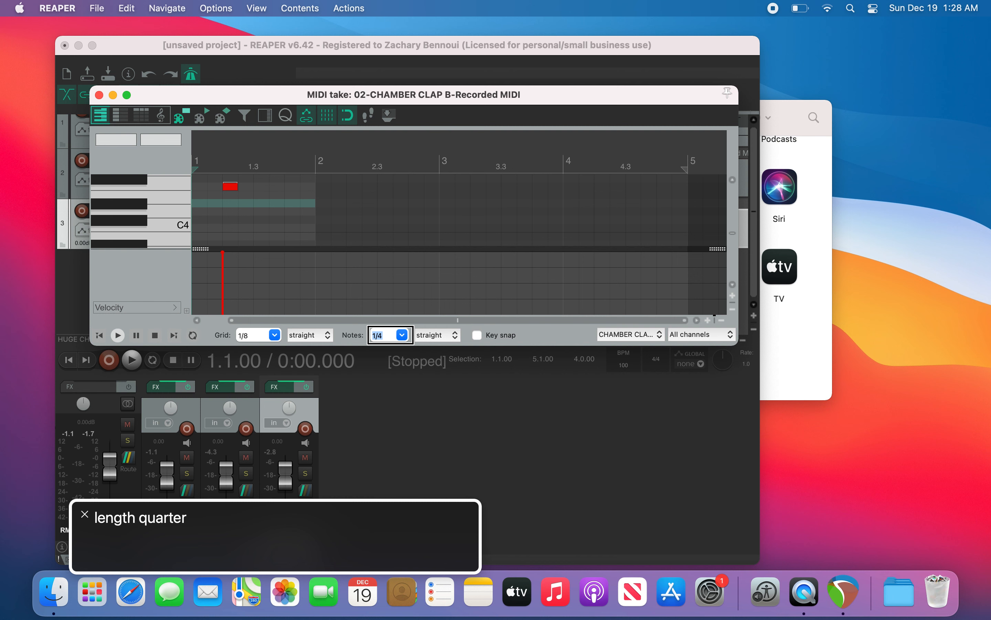
Step: Try grid shortcuts in the arrange view, setting the grid to 1/32 and back to 1/8
key(super+grave)
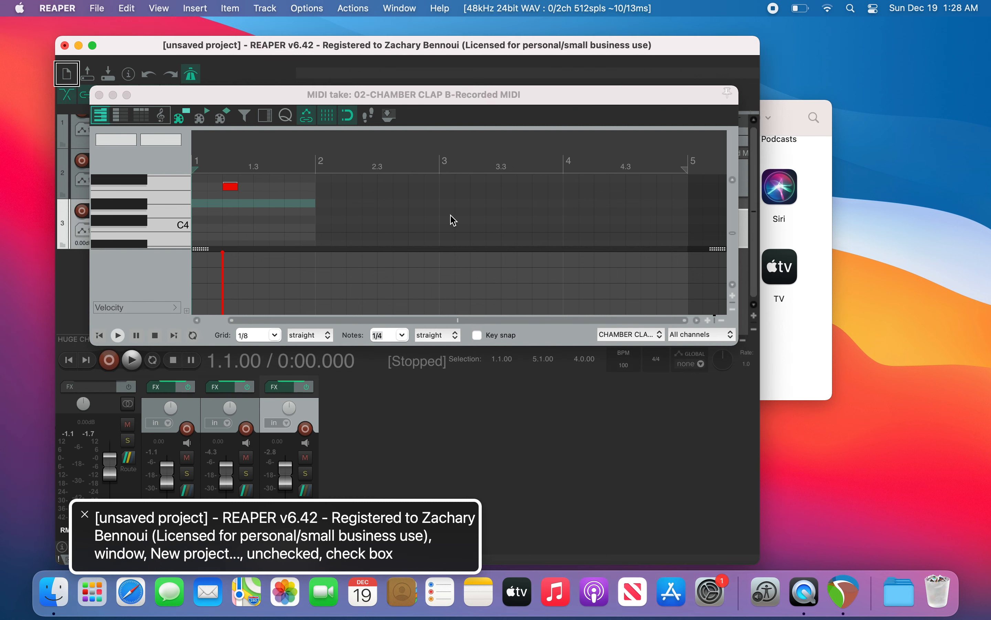
key(4)
key(shift+6)
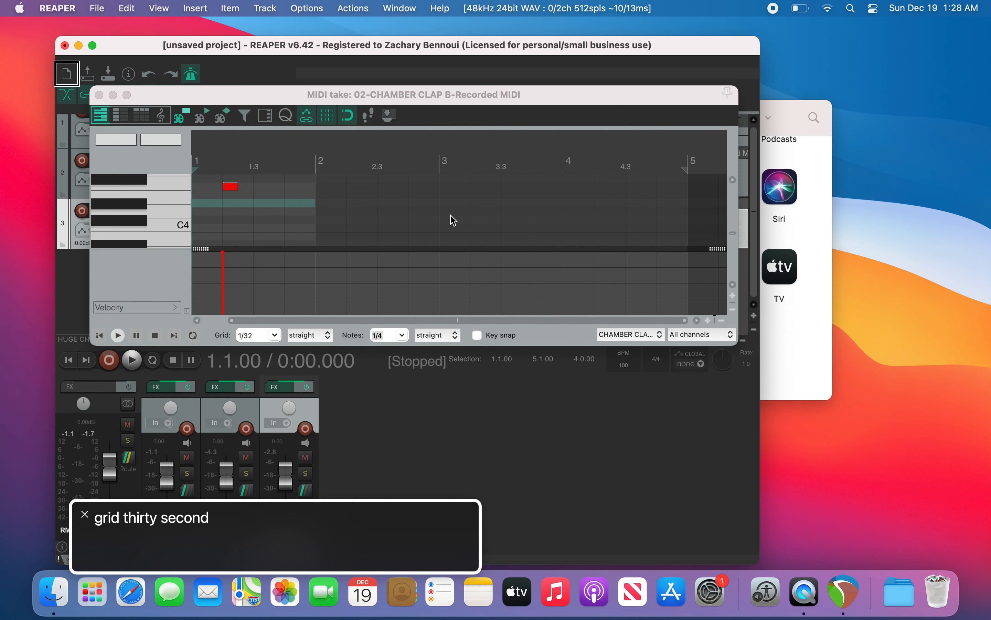
key(shift+7)
key(shift+9)
key(5)
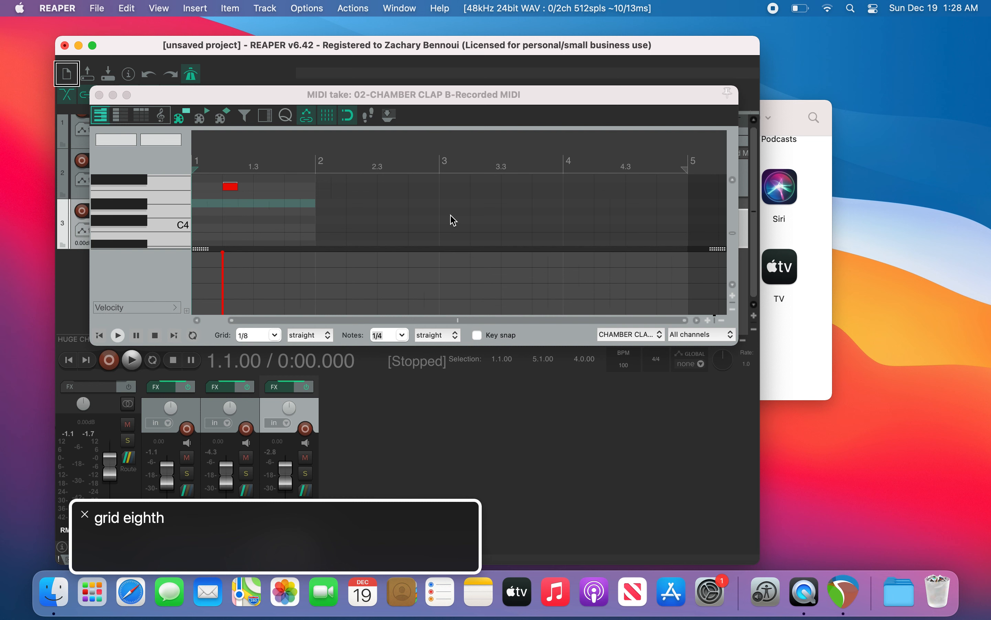
key(super+grave)
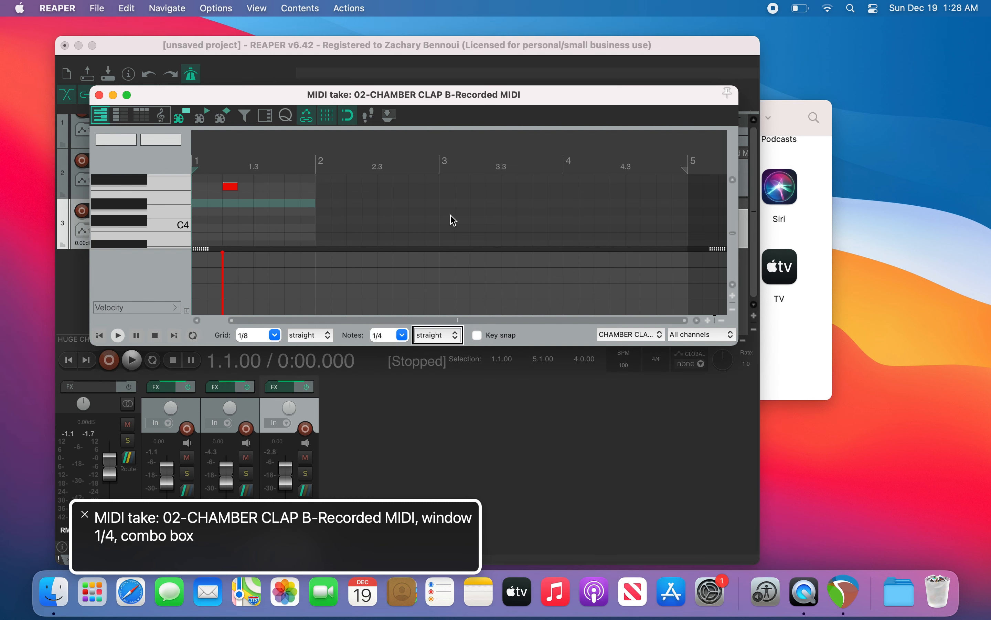
Step: Set the MIDI editor's note length back to Grid
key(ctrl+alt+Left)
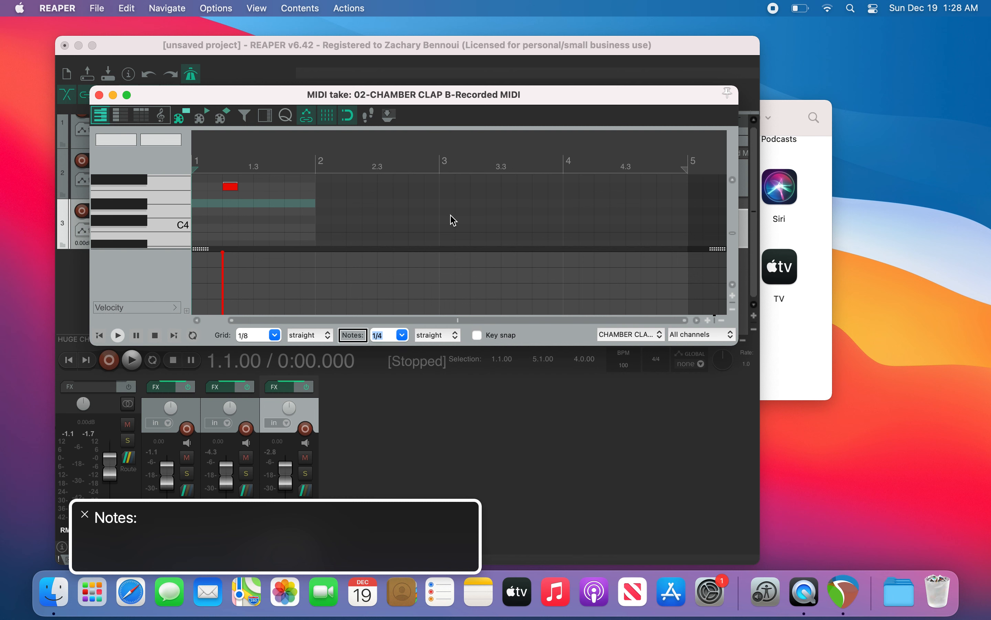
key(ctrl+alt+Right)
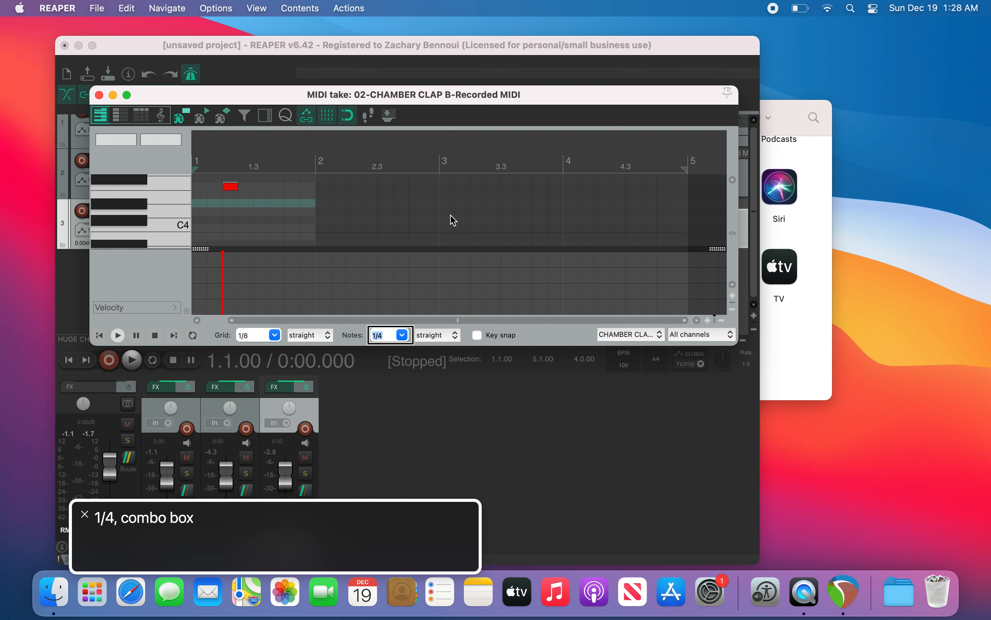
key(Left+Right)
key(Left+Right)
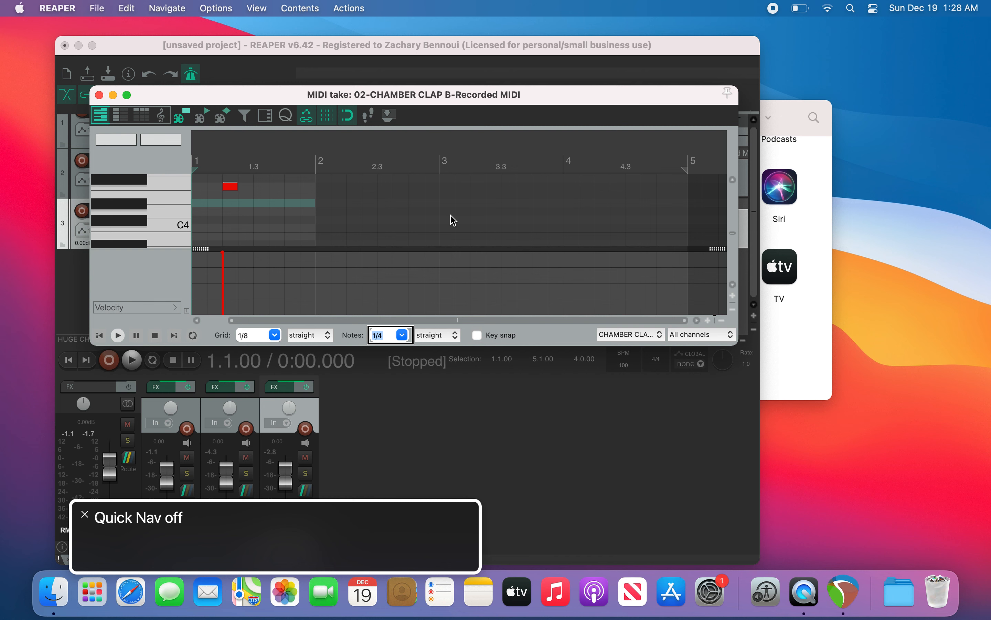
key(ctrl+alt+space)
key(Up)
key(Up)
key(Up)
key(Up)
key(Up)
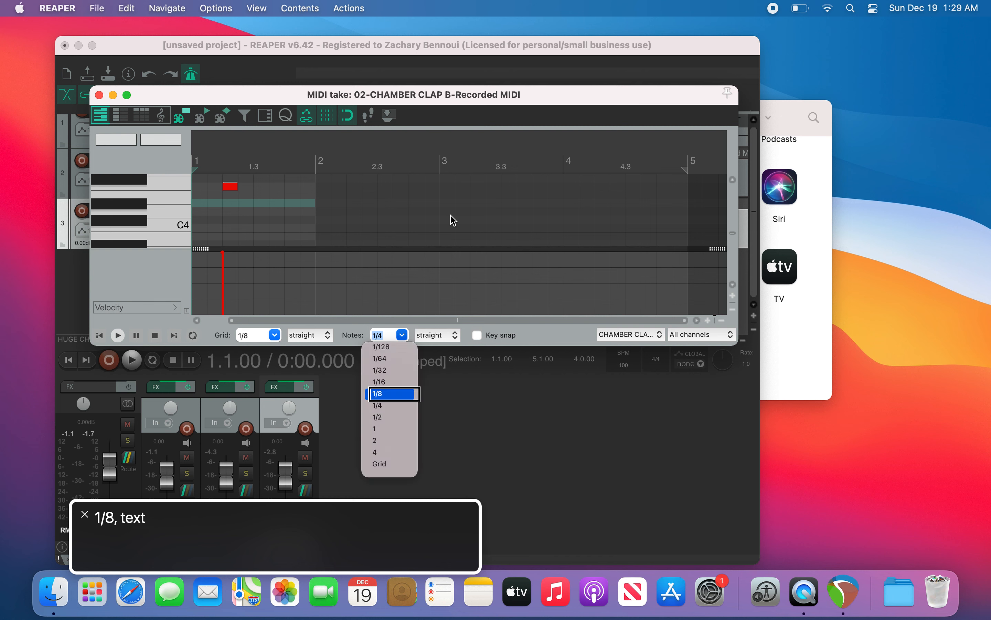
key(Down)
key(Down)
key(Down)
key(Down)
key(Down)
key(Down)
key(Down)
key(Down)
key(Down)
key(Down)
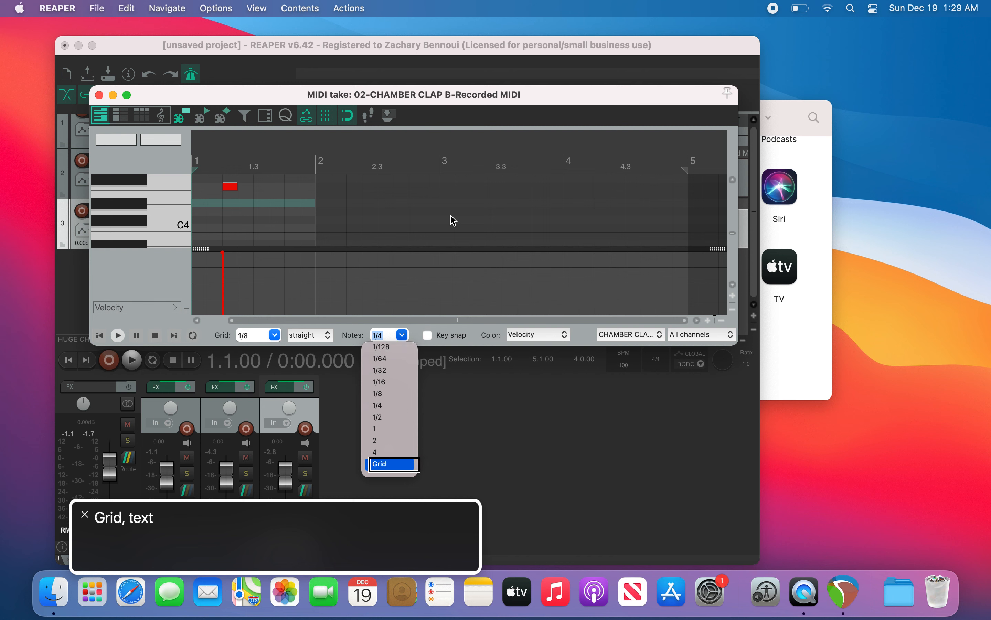
key(Return)
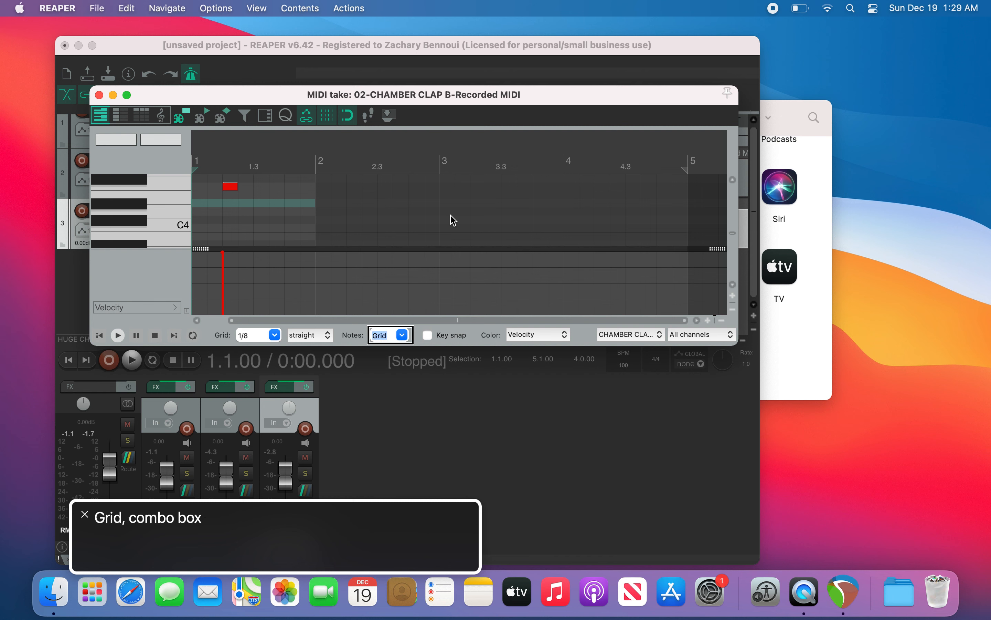
Step: Close the CHAMBER CLAP B MIDI editor and open the HUGE CHURCH STOMP A MIDI item in the MIDI editor
key(Left)
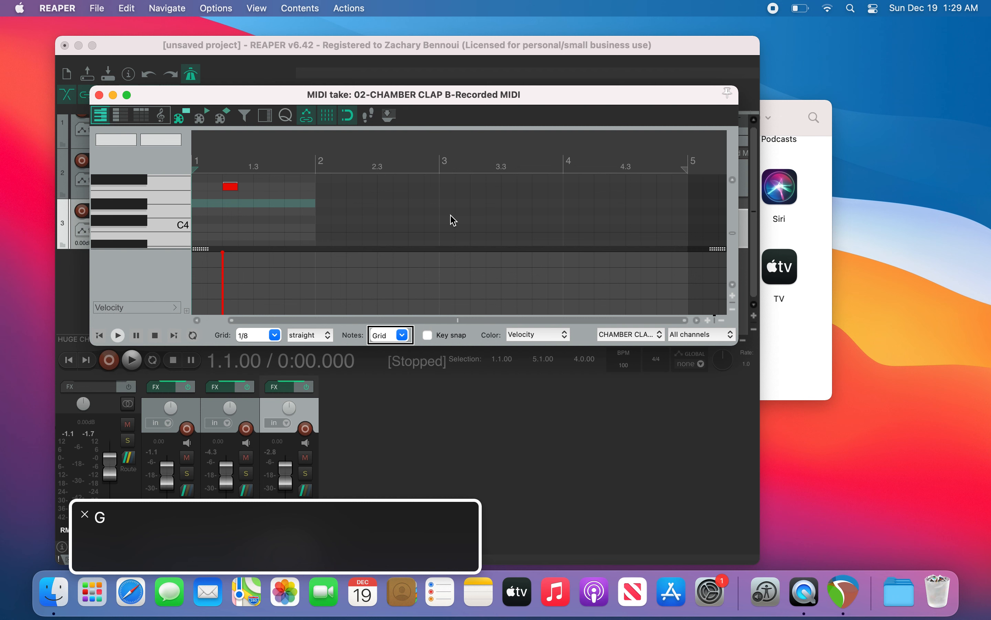
key(ctrl+alt+Left)
key(ctrl+alt+Left)
key(ctrl+alt+Left)
key(ctrl+alt+Left)
key(ctrl+alt+Left)
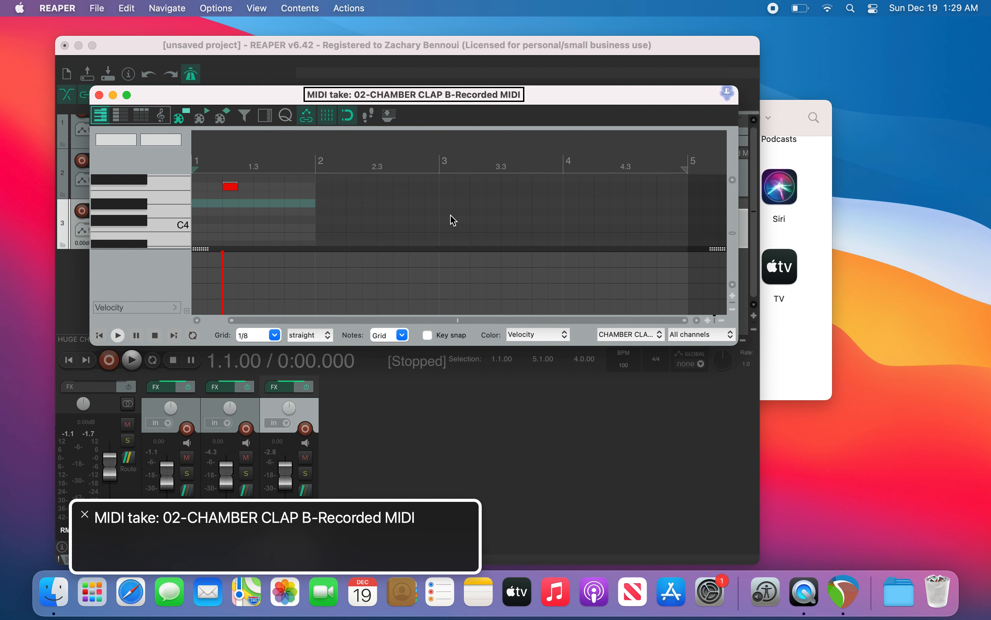
key(ctrl+alt+space)
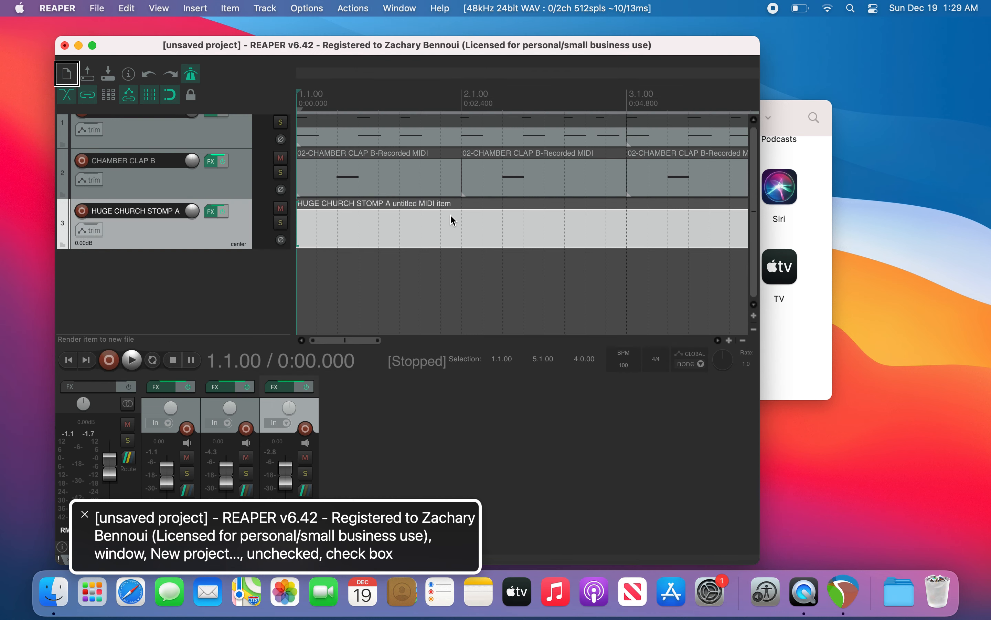
key(super+Right)
key(alt+super+e)
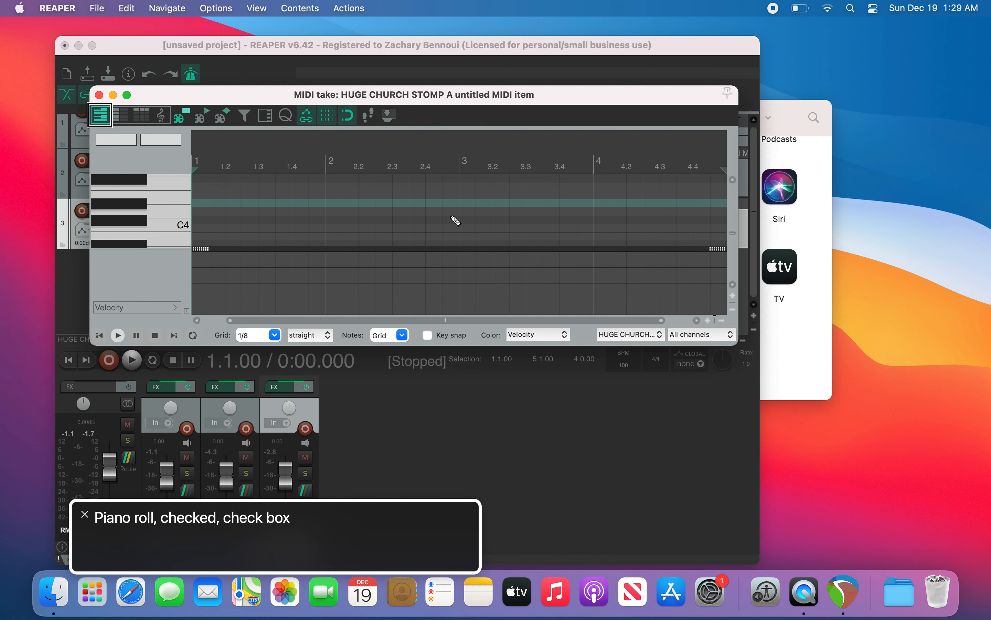
Step: Set the grid to 1/4 and return the edit cursor to bar 1
key(3)
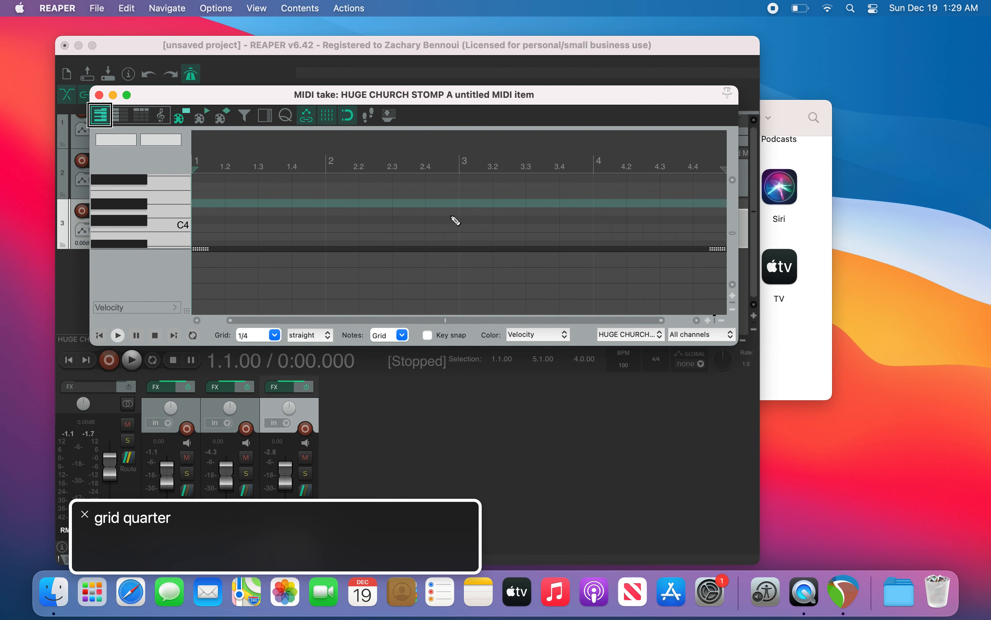
key(2)
key(3)
key(Page_Down)
key(Page_Up)
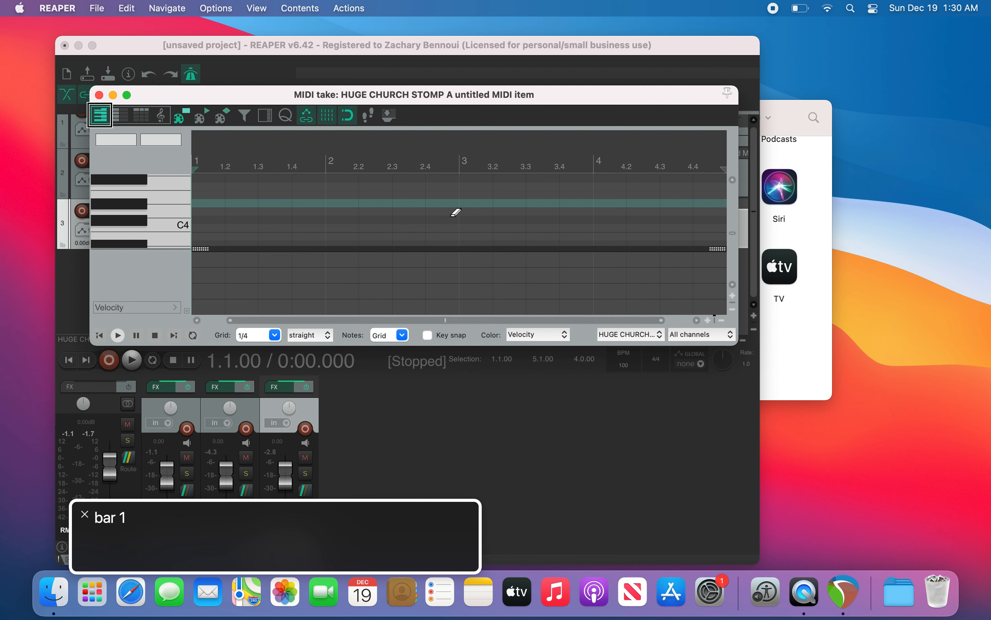
Step: Insert C4 quarter notes at bar 1 beat 1 and at bar 3 beat 1
key(alt+Down)
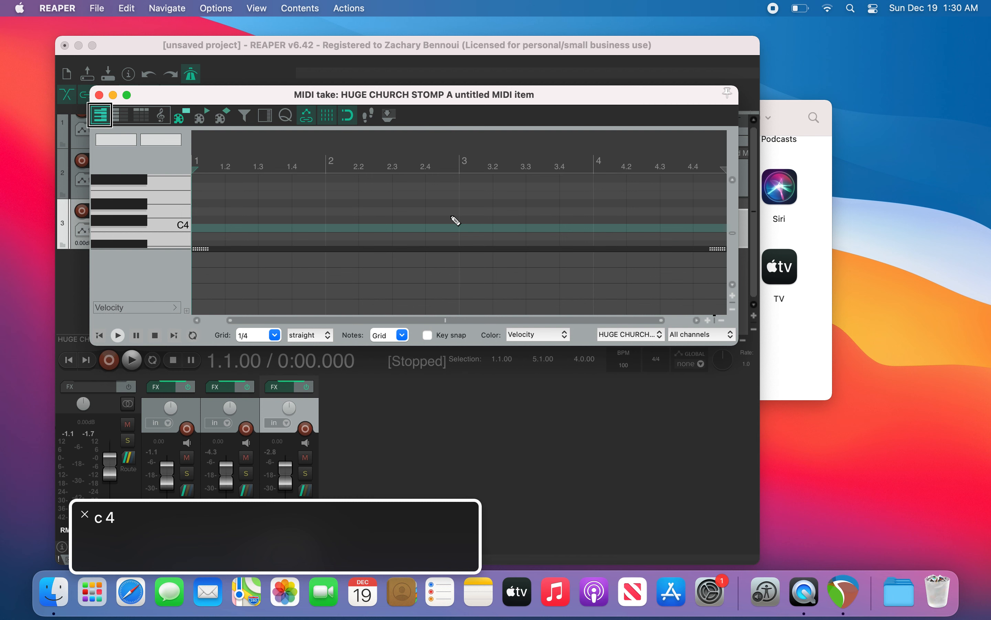
key(i)
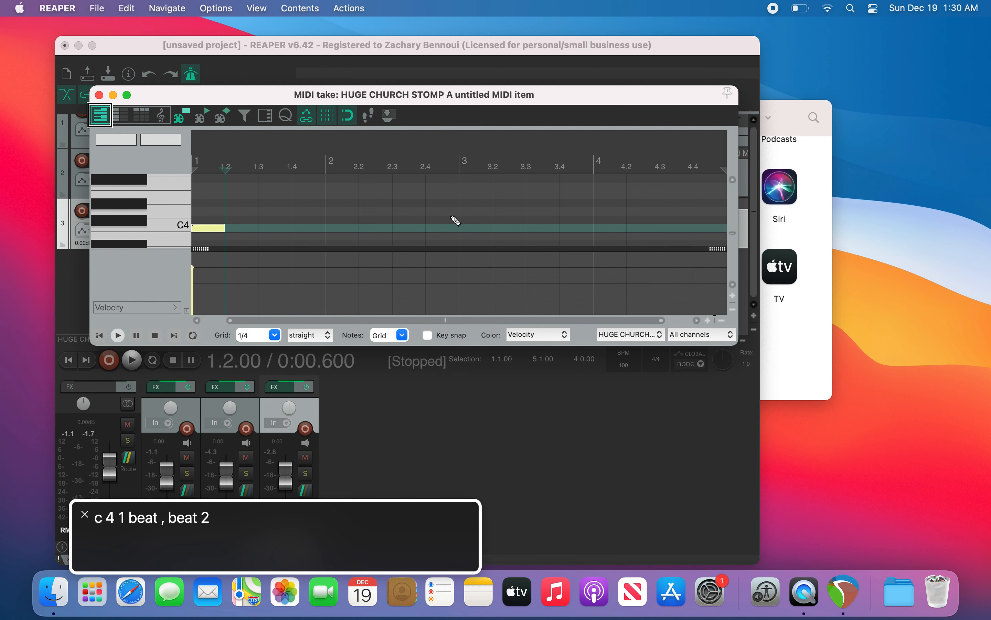
key(Page_Down)
key(Page_Down)
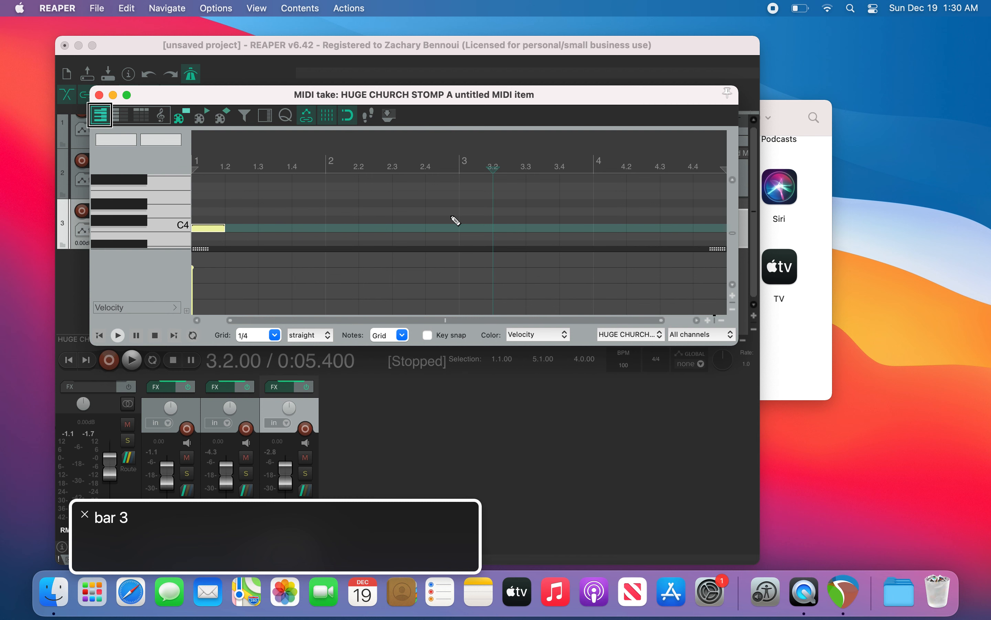
key(Left)
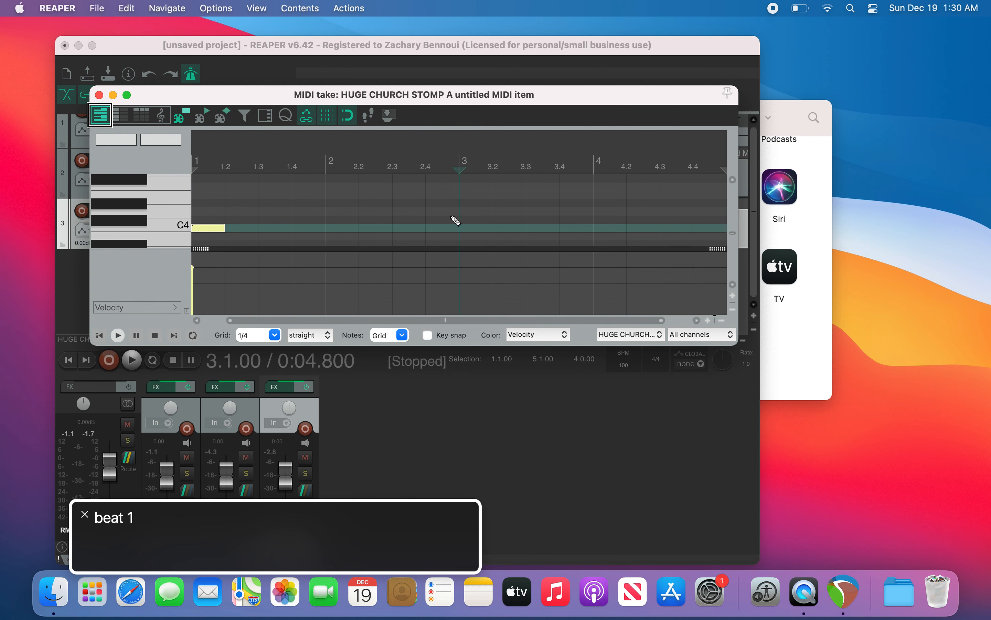
click(455, 220)
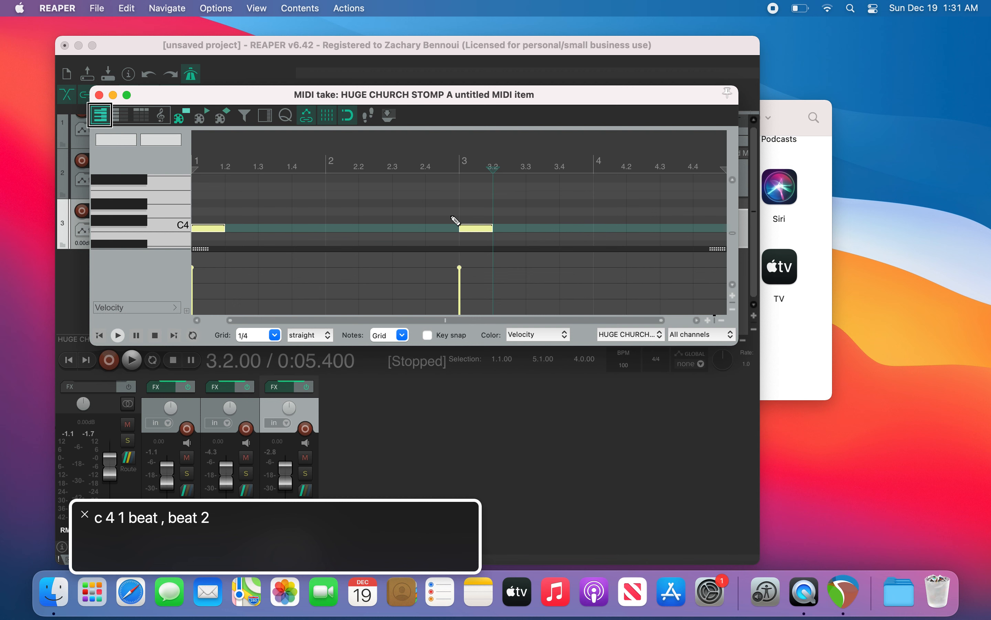
Step: Jump the edit cursor to bar 1 and play back the stomp notes
key(super+j)
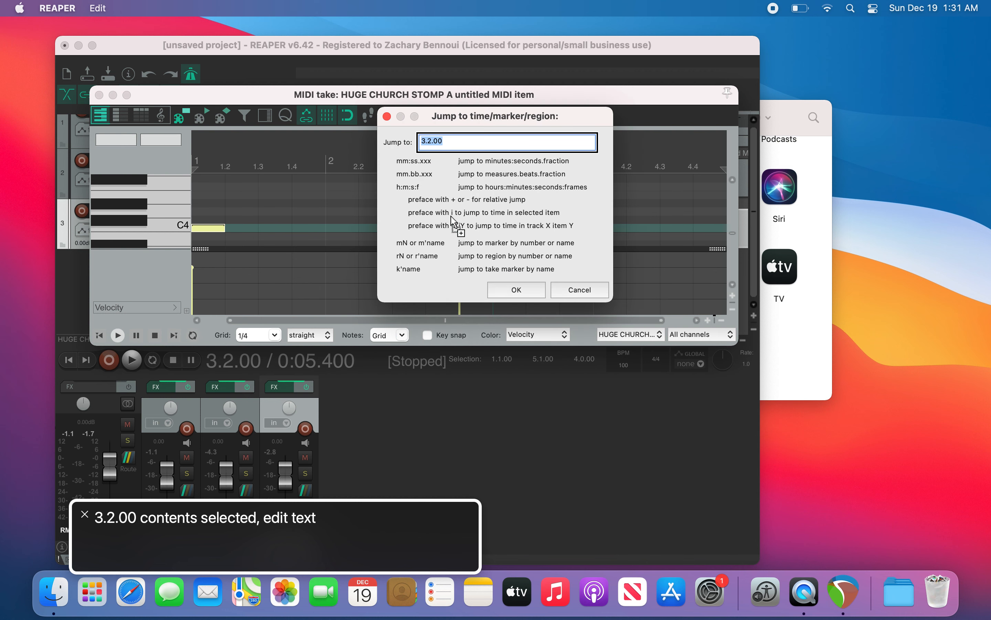
key(BackSpace)
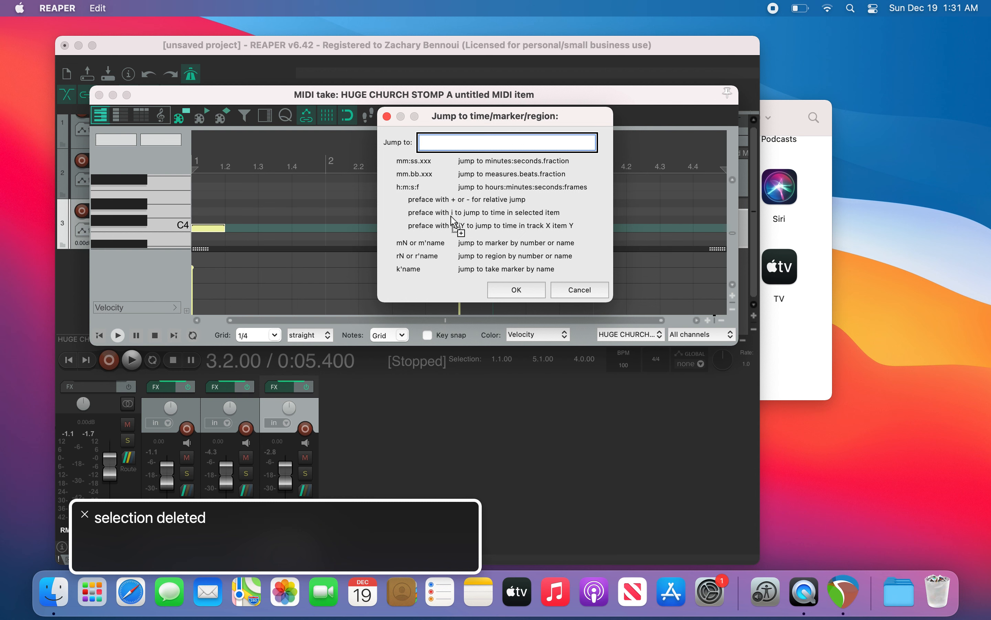
text(1)
key(Return)
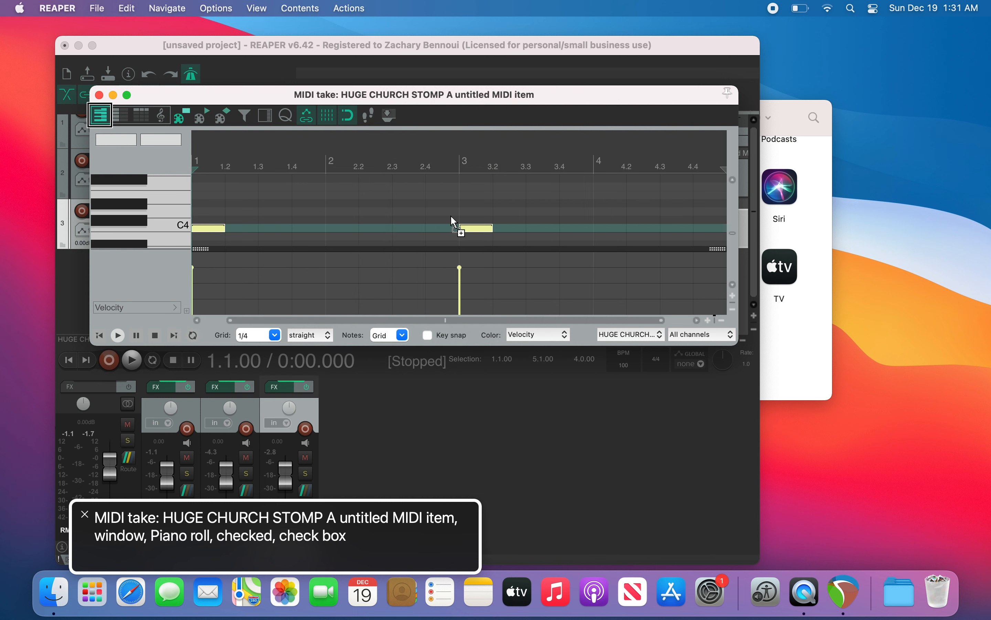
key(space)
key(space)
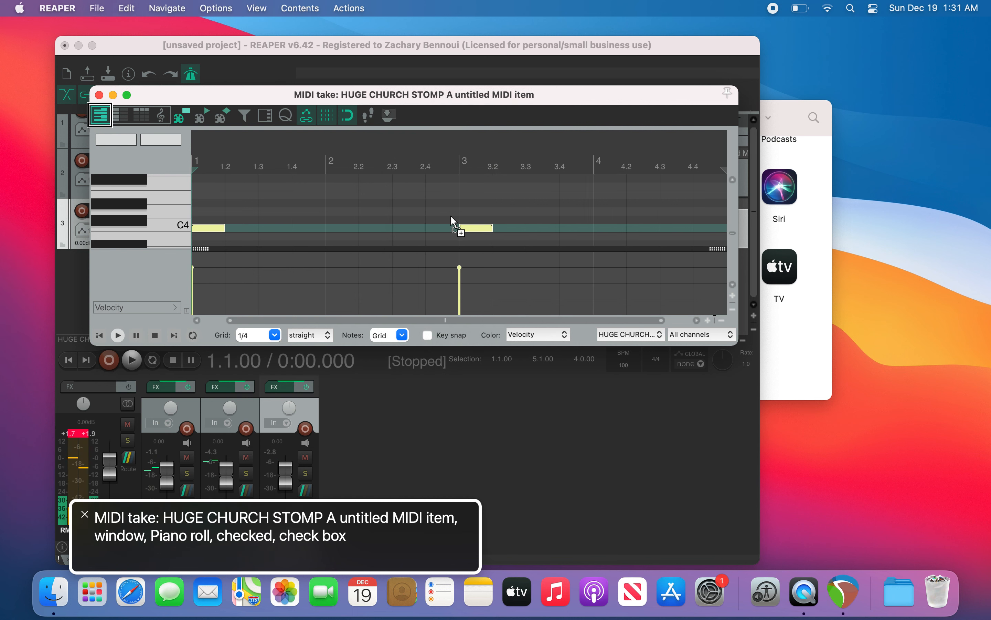
Step: Step the edit cursor between bars, audition playback, and select the C4 note at bar 1
key(Page_Down)
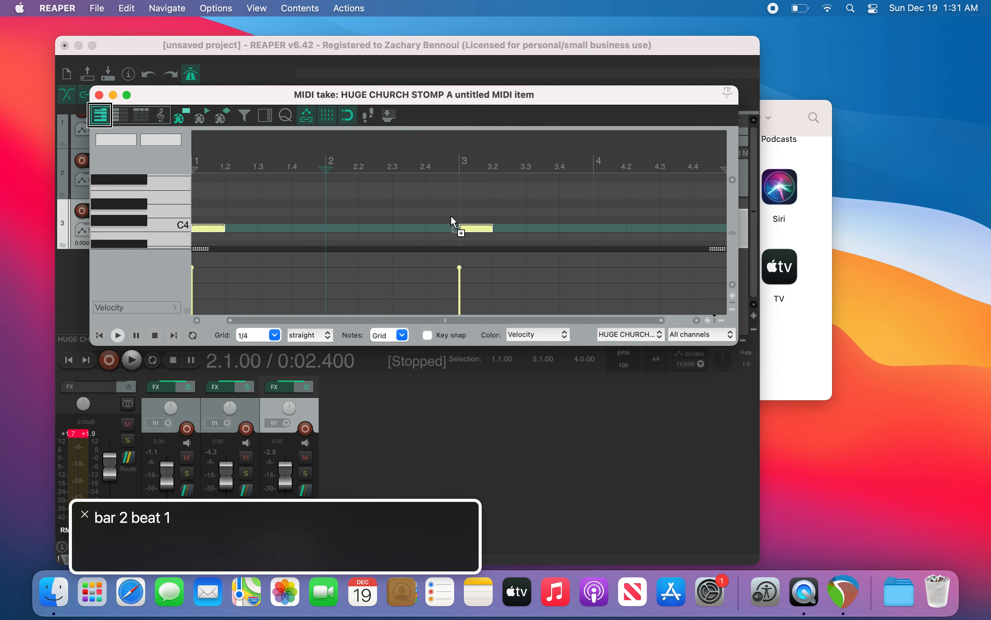
key(Page_Up)
key(Page_Down)
key(Page_Up)
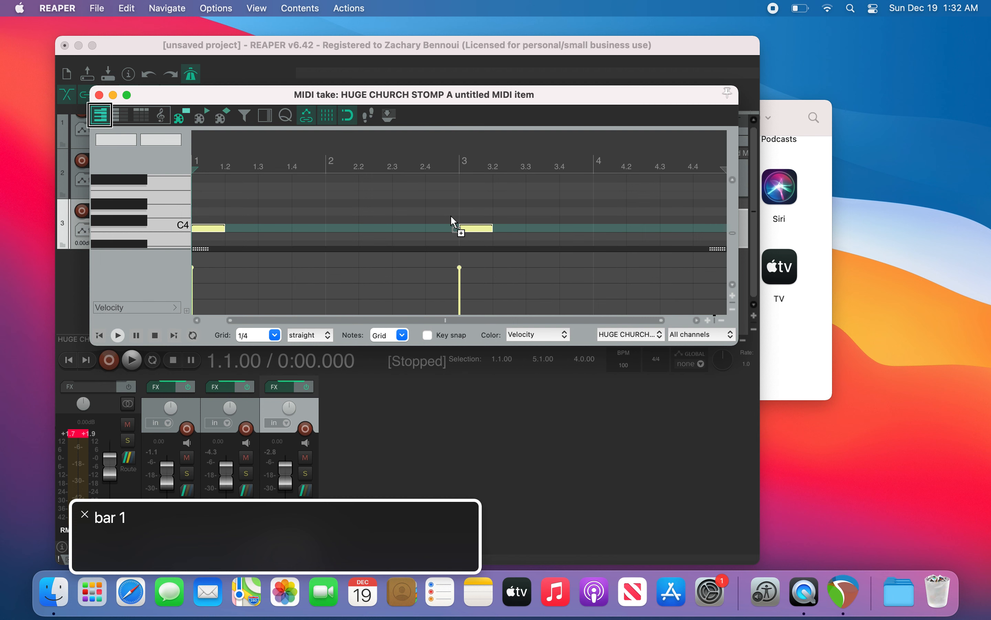
key(space)
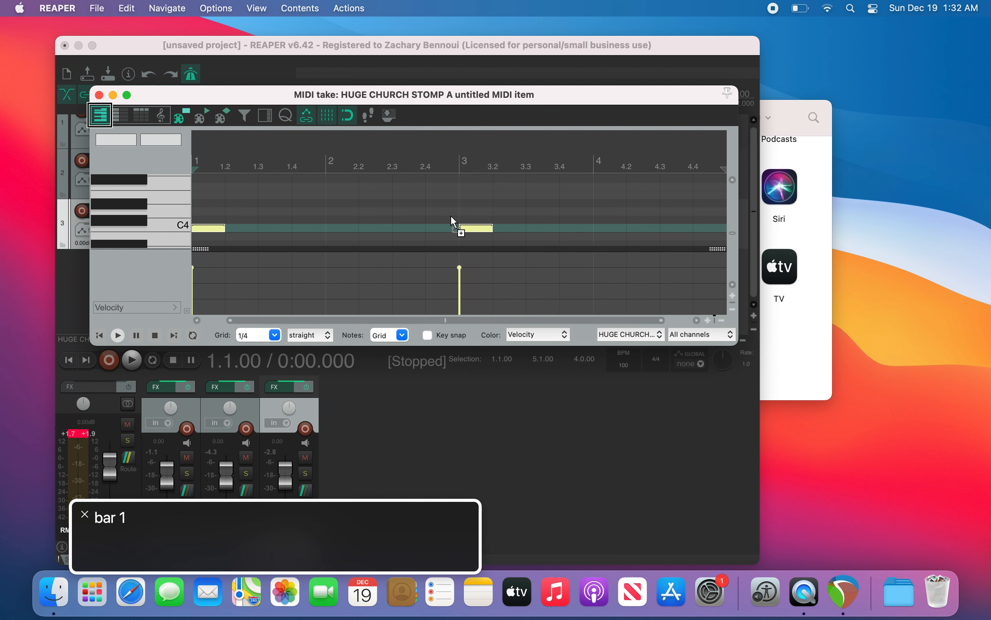
click(452, 217)
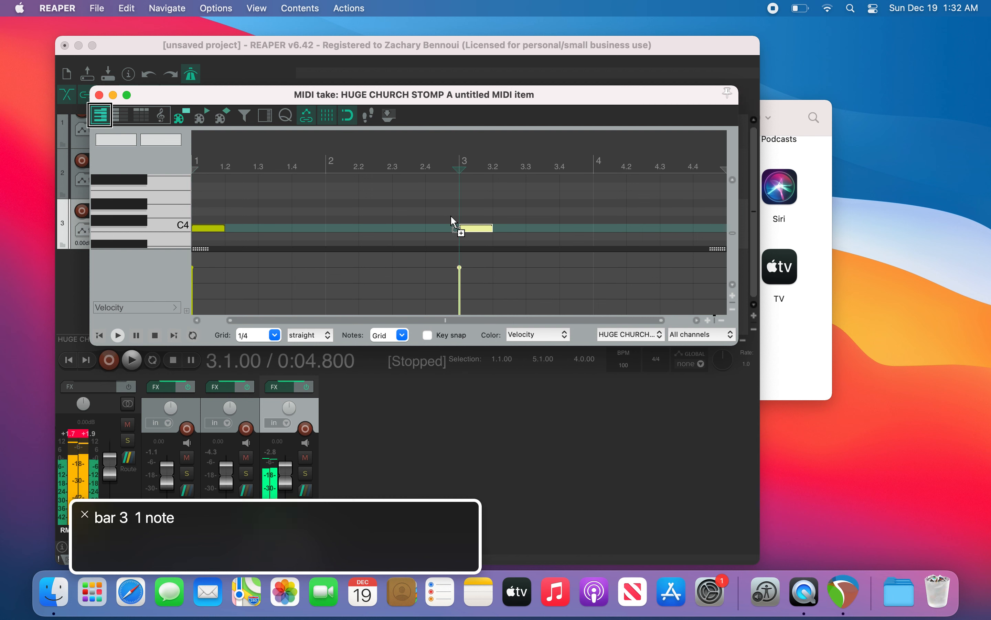
key(Left)
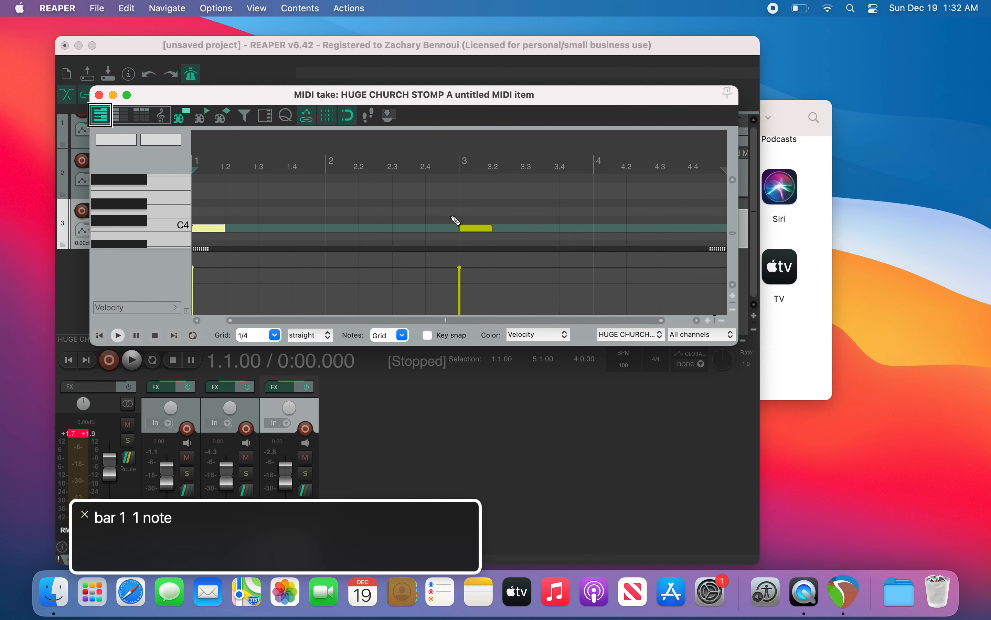
Step: Set the MIDI editor grid to 1/32
key(3)
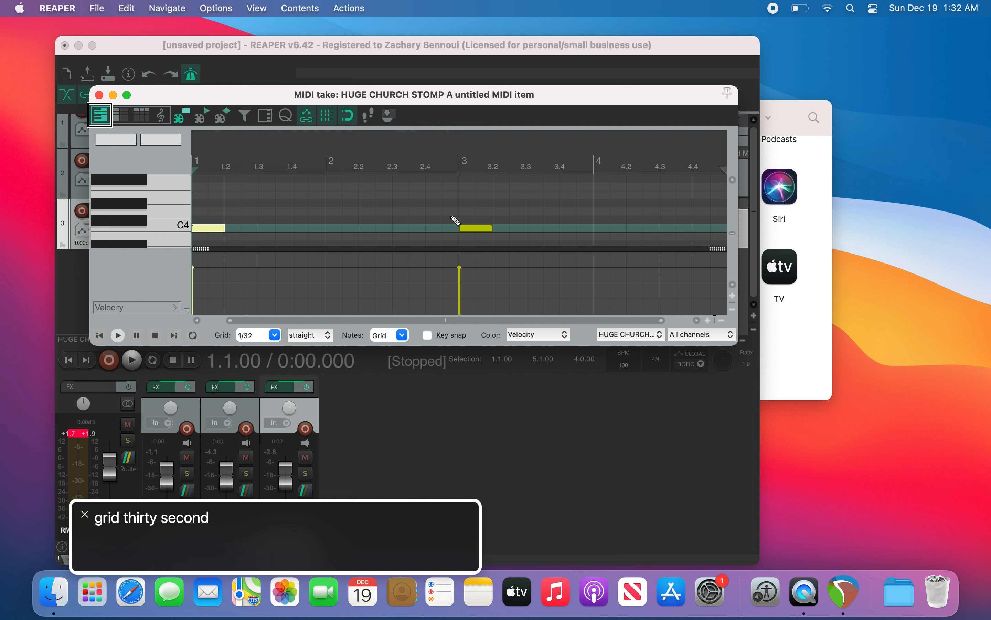
key(t)
key(8)
key(t)
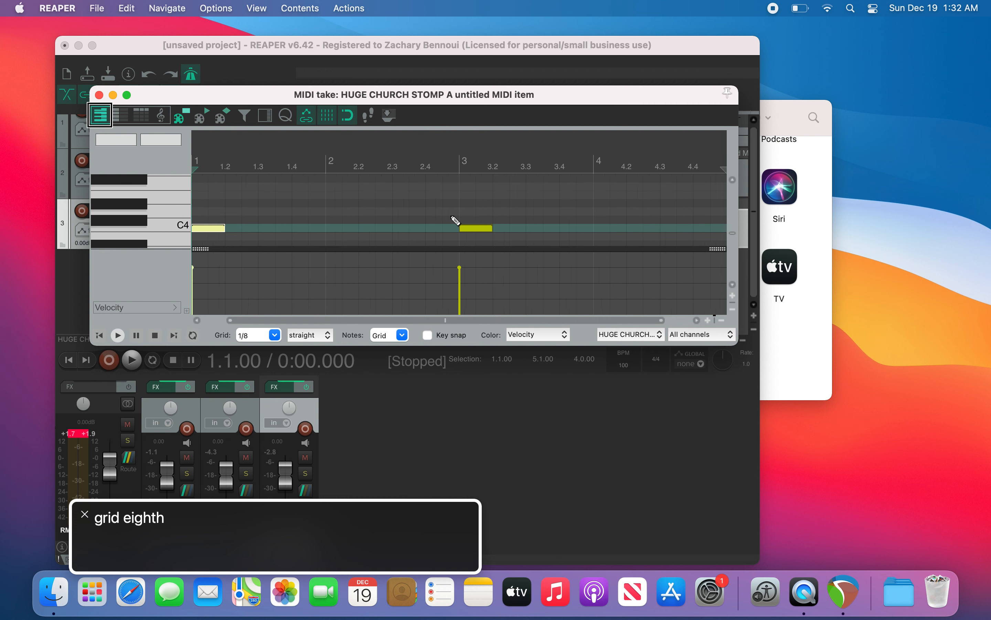
key(6)
key(4)
key(2)
key(3)
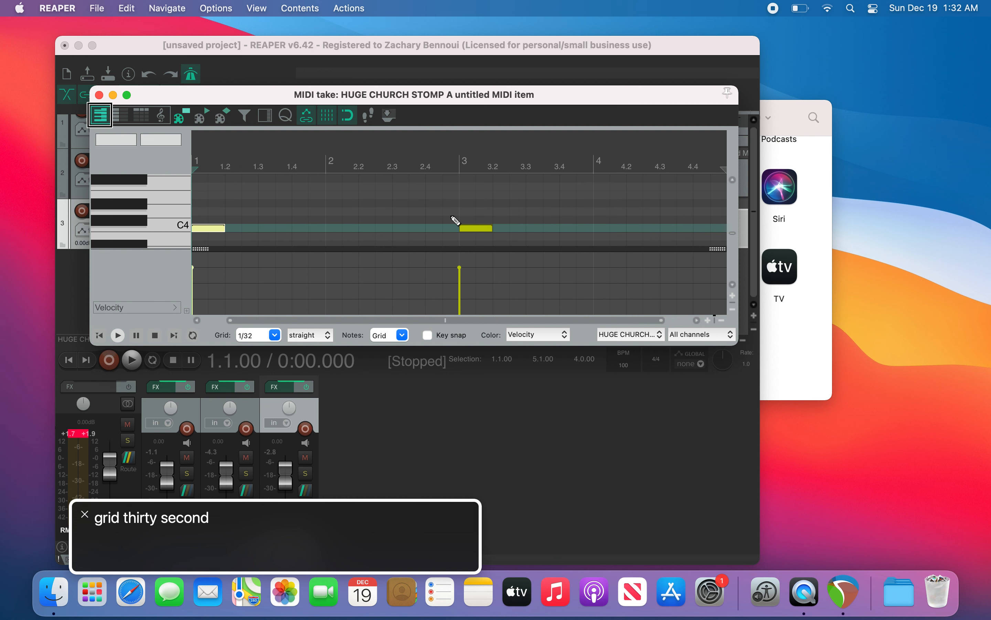
Step: Look up the shortcut help for the note-moving commands
key(F12)
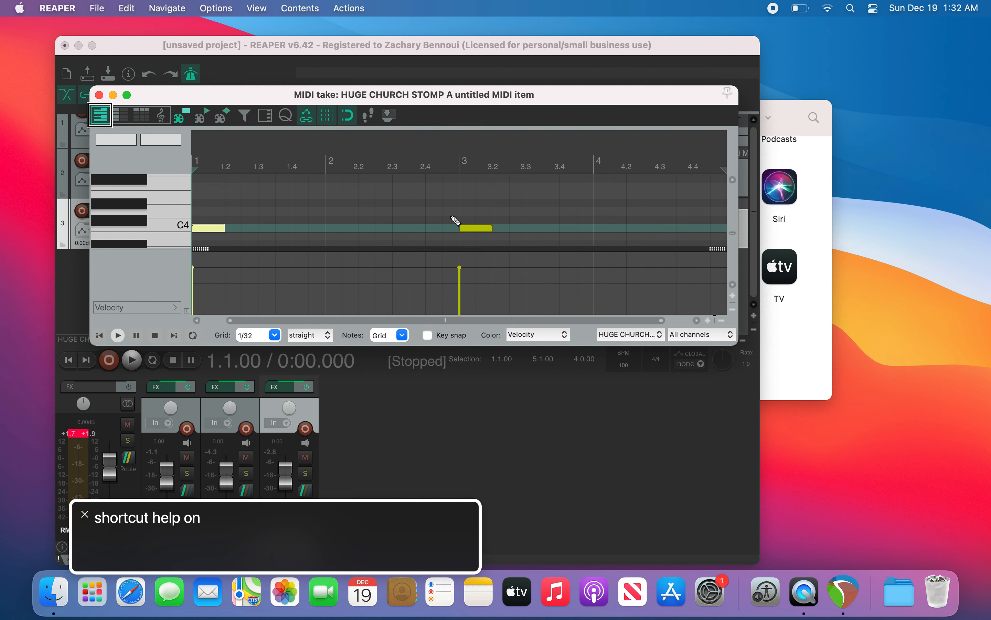
key(Right)
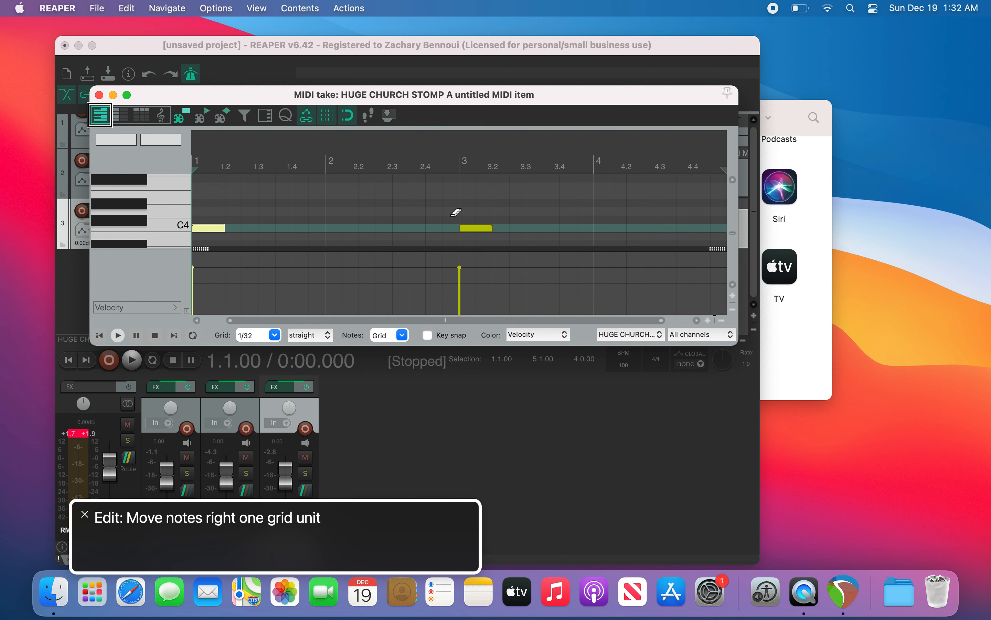
key(ctrl+Right)
key(F12)
key(Escape)
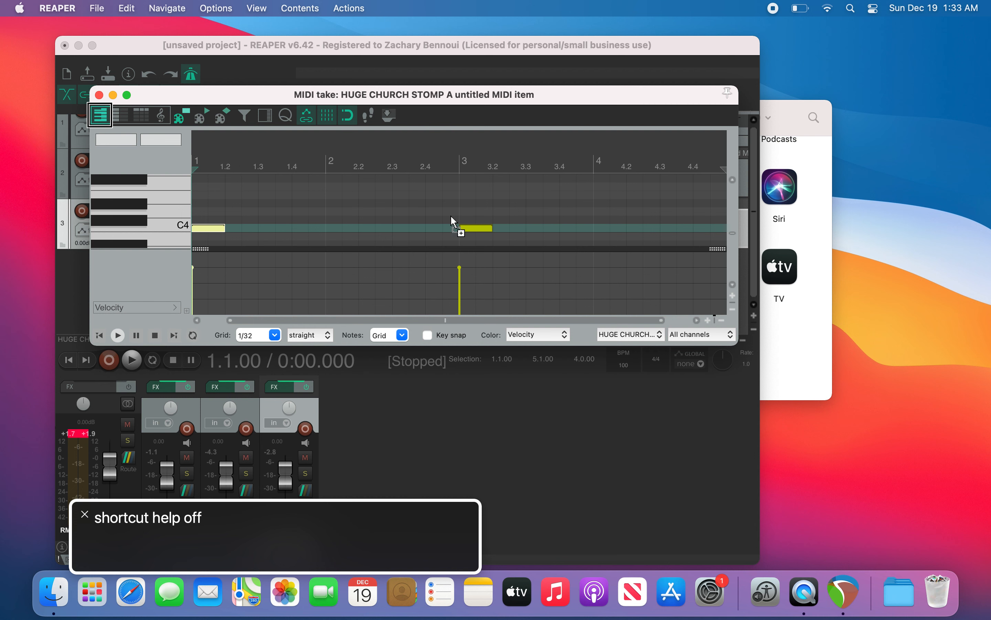
key(super+grave)
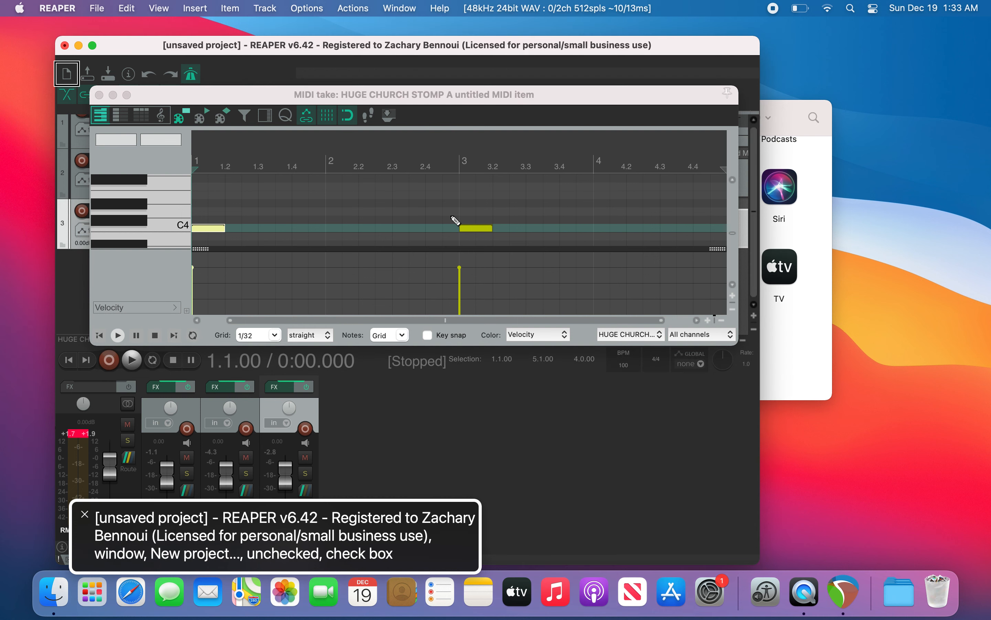
key(equal)
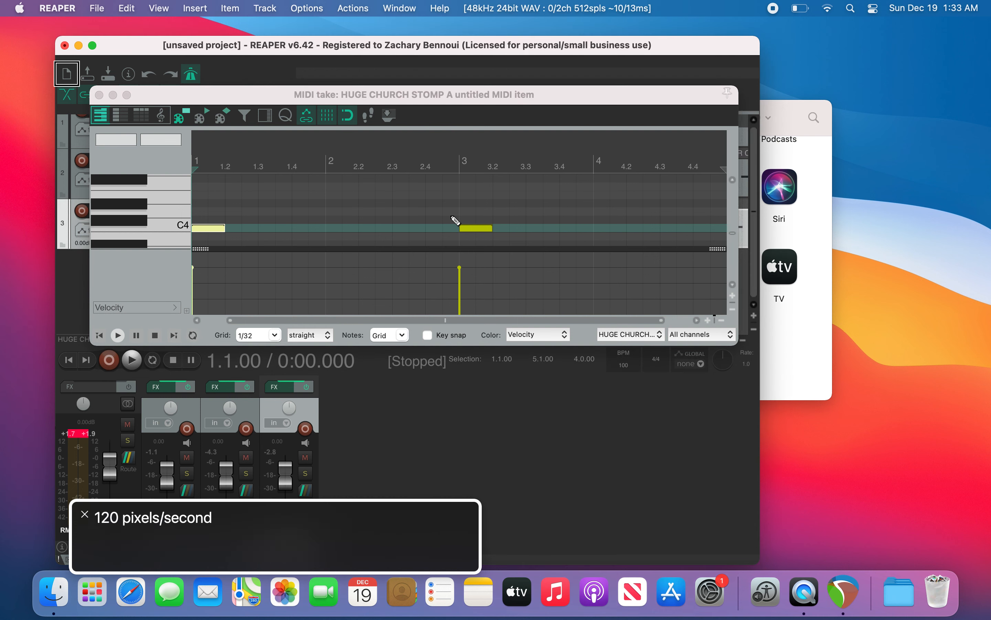
key(minus)
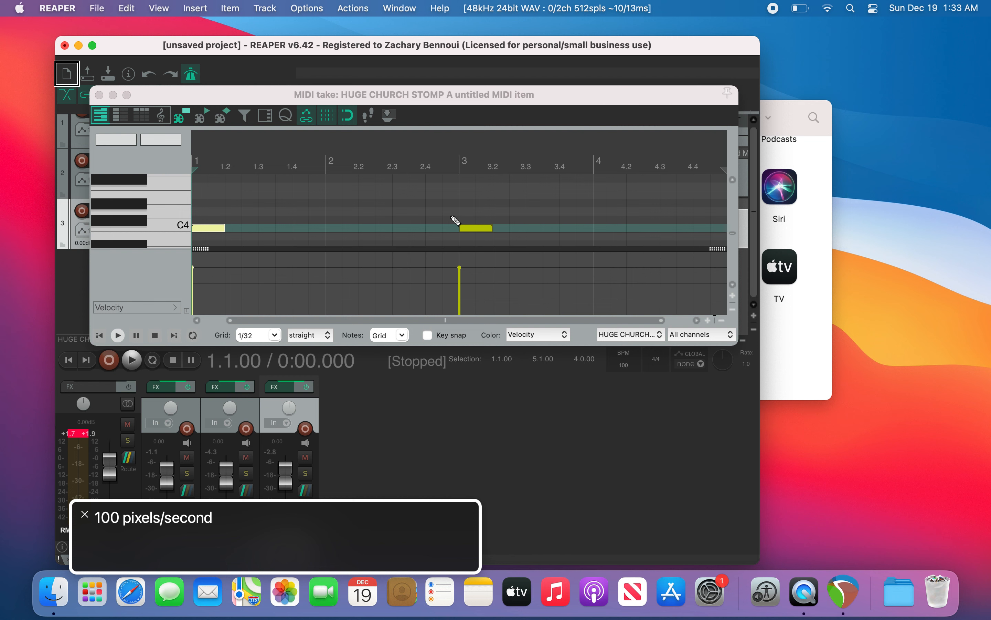
key(minus)
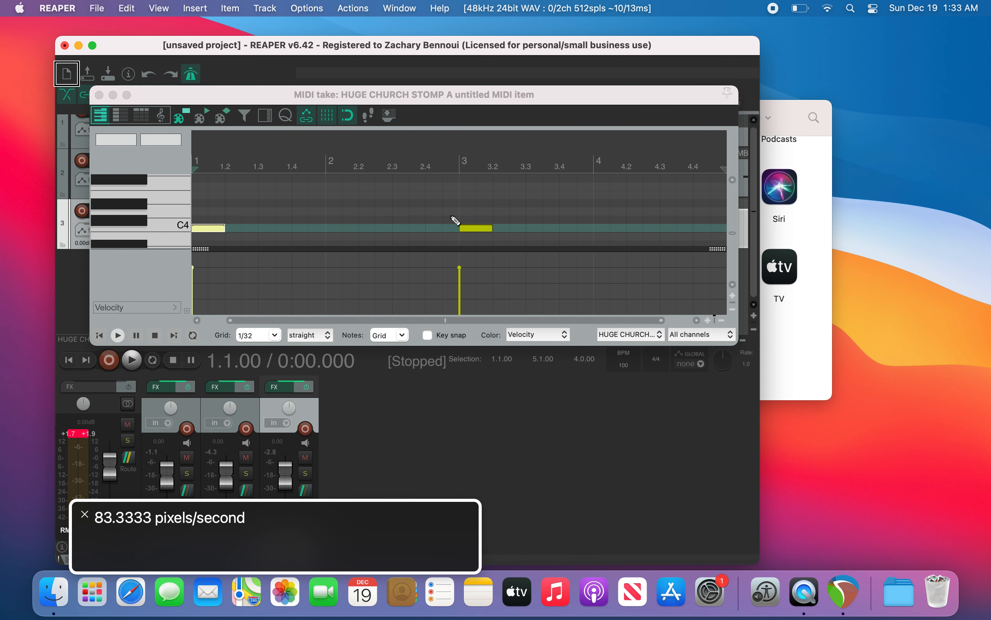
key(minus)
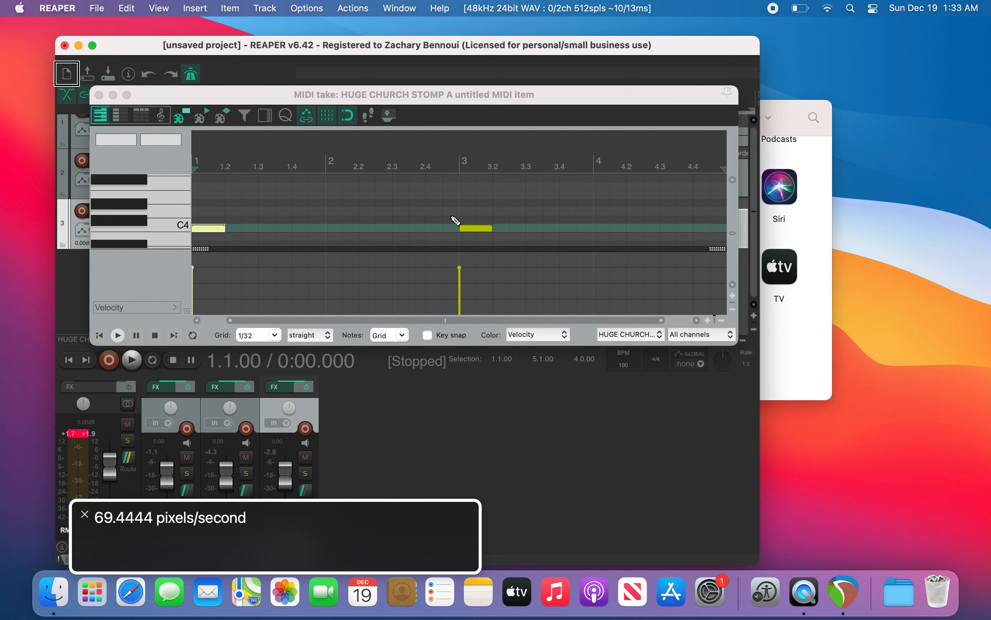
key(plus)
key(plus)
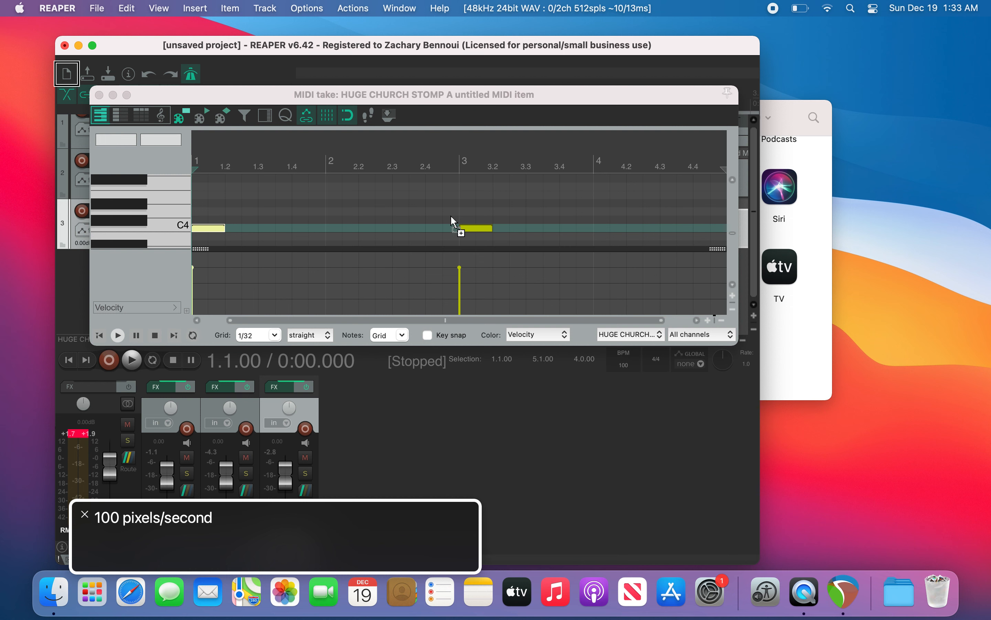
key(super+grave)
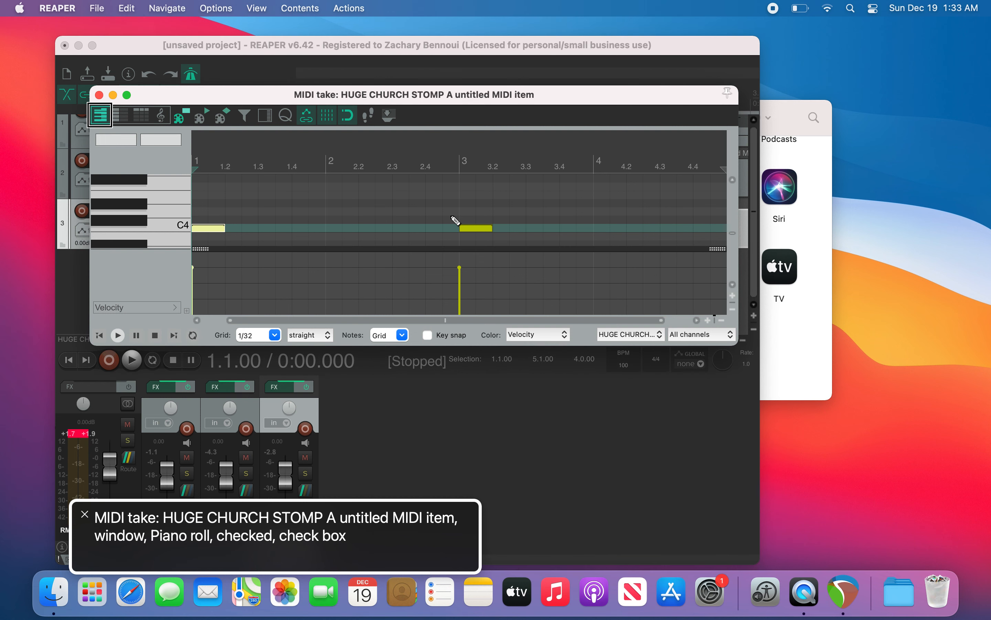
Step: Select the C4 note at bar 1 and nudge it slightly later to a 10% offset, auditioning playback
key(Right)
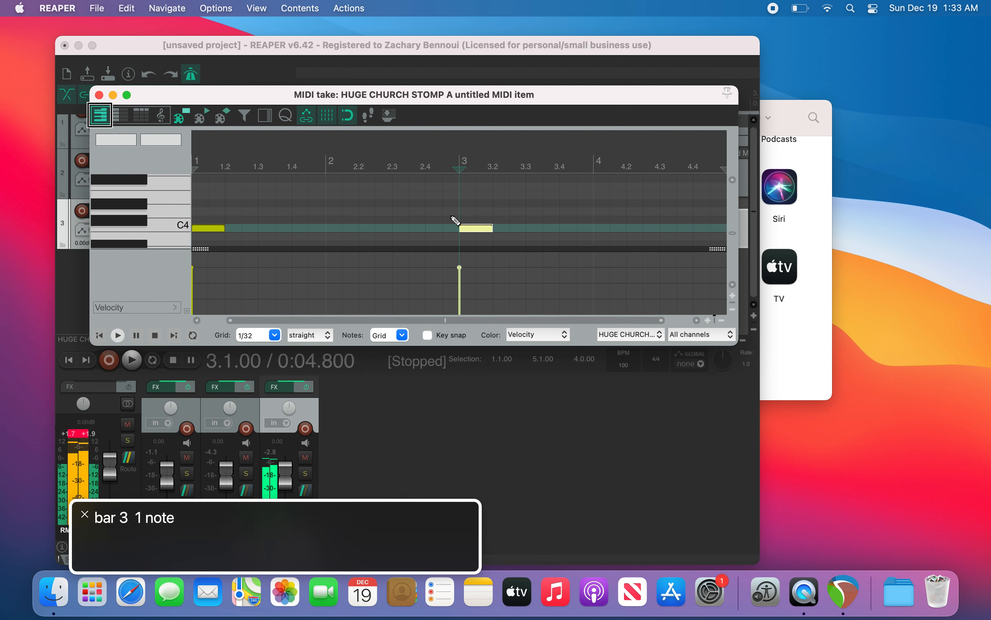
key(Left)
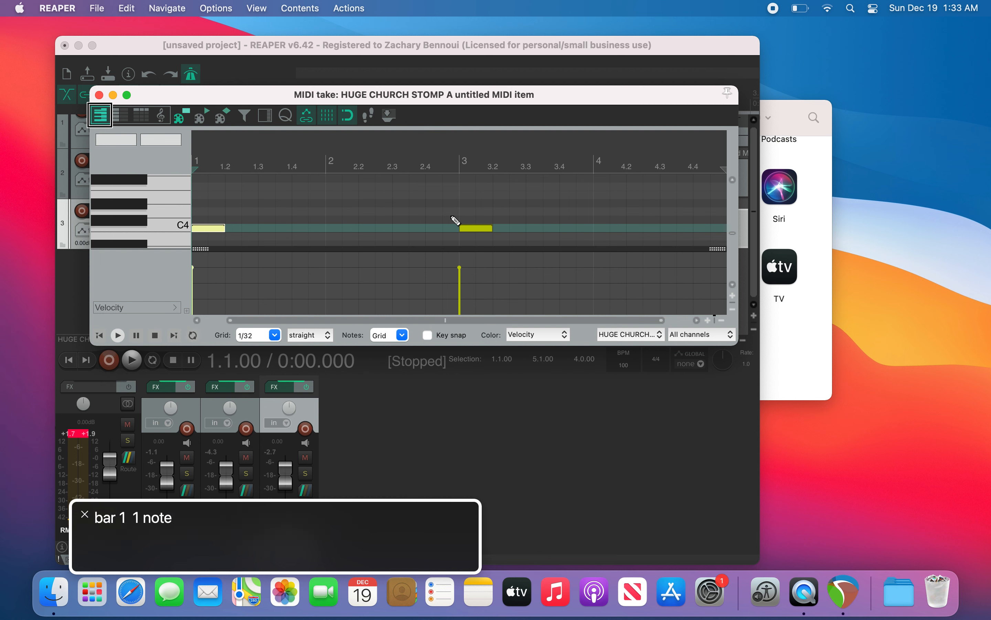
key(alt+Right)
key(alt+Right)
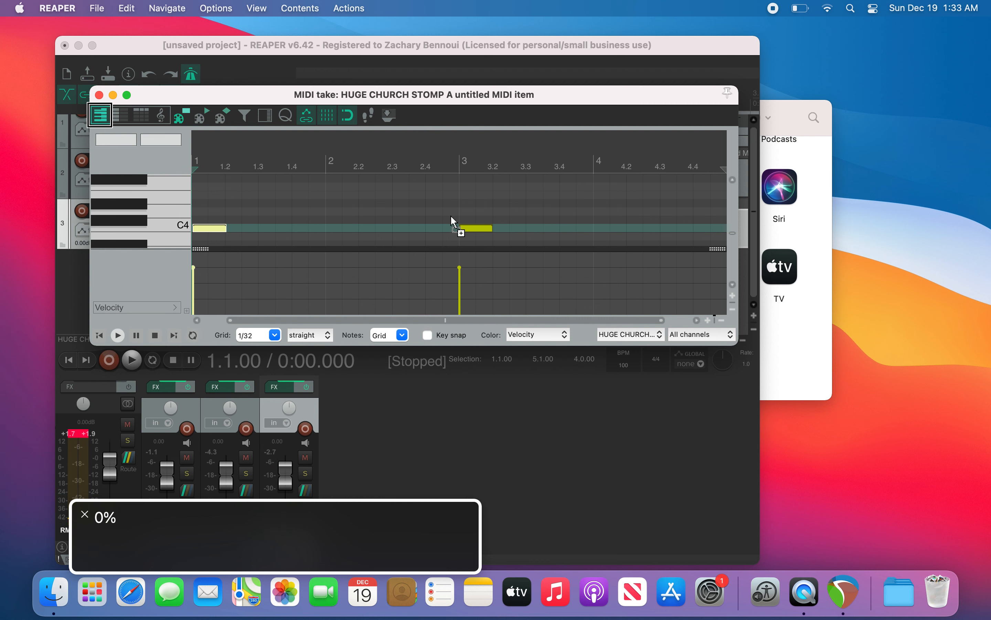
key(space)
key(space)
key(alt+Right)
key(alt+Right)
key(space)
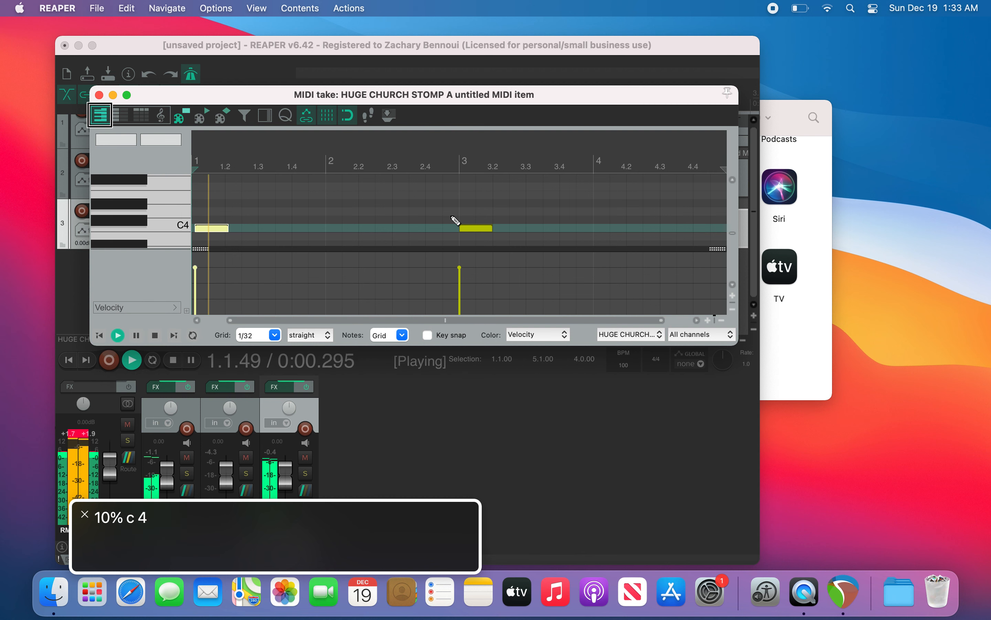
key(space)
key(super+grave)
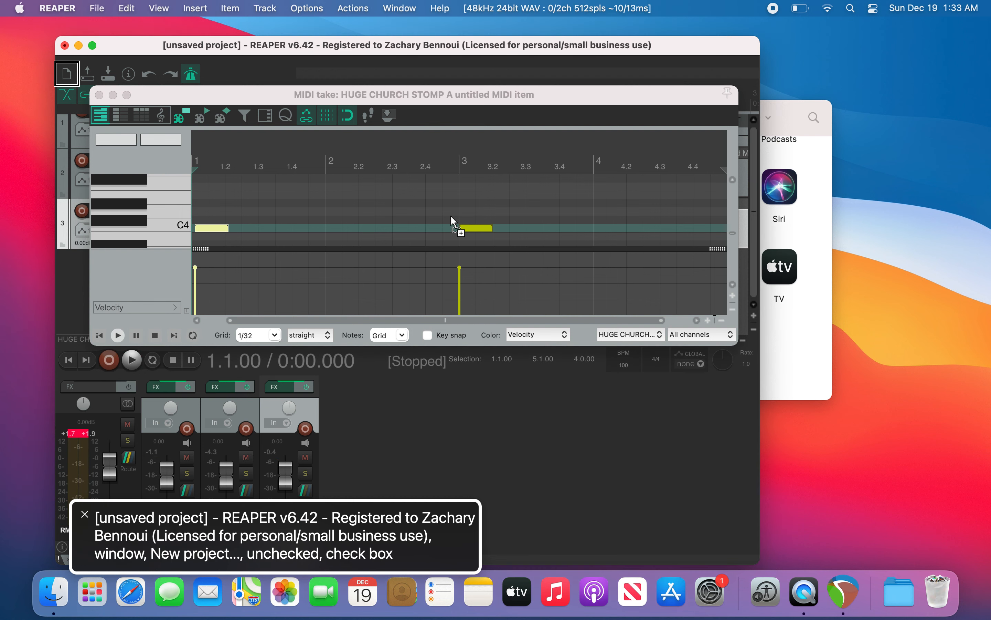
key(equal)
key(equal)
key(equal)
key(equal)
key(equal)
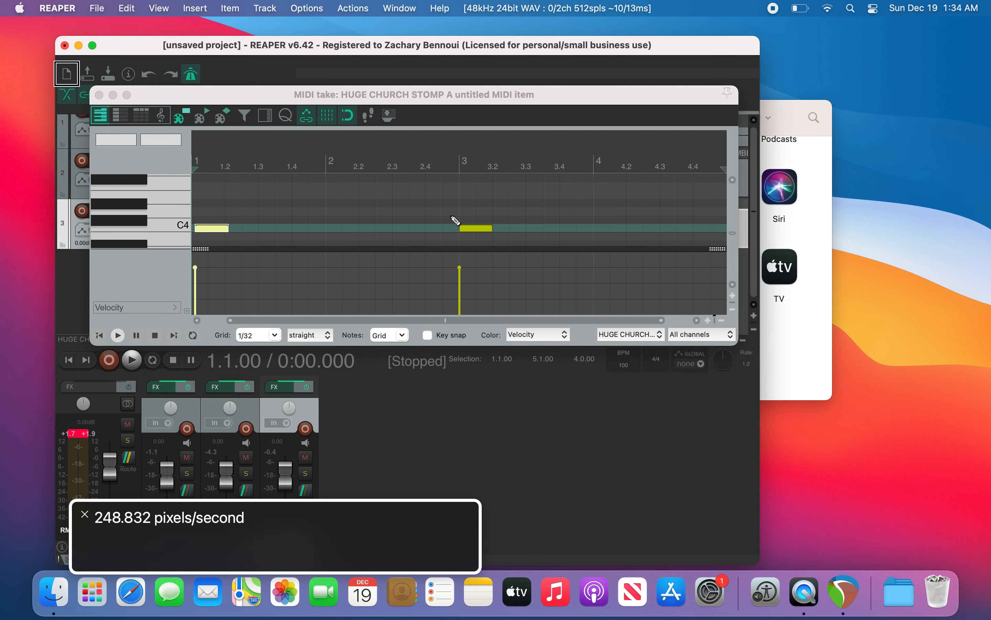
key(super+grave)
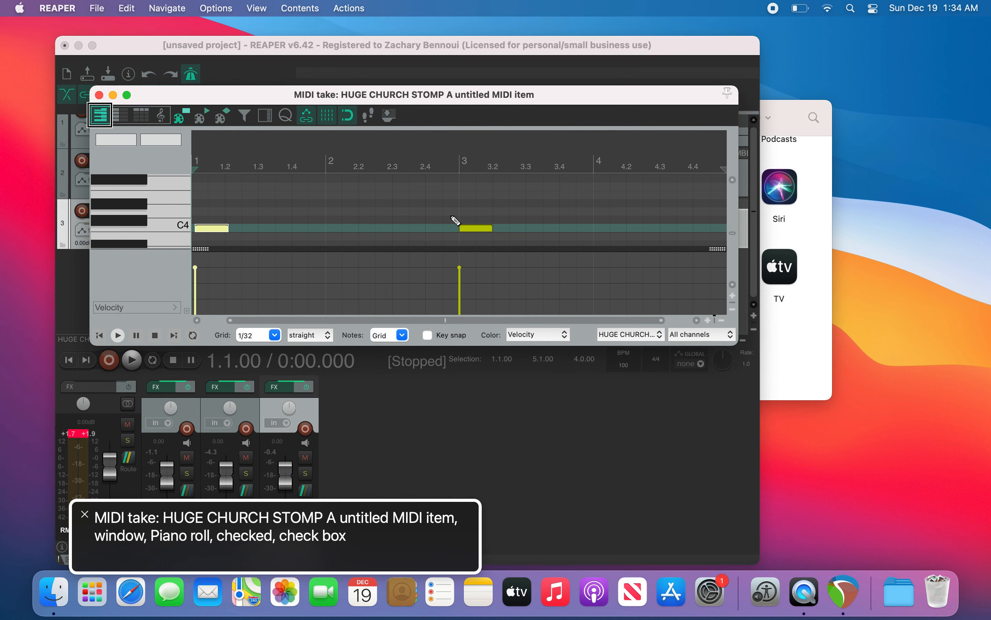
Step: Nudge the bar 1 note earlier and later in small steps to a 12% offset while auditioning
key(Left)
key(Left)
key(Left)
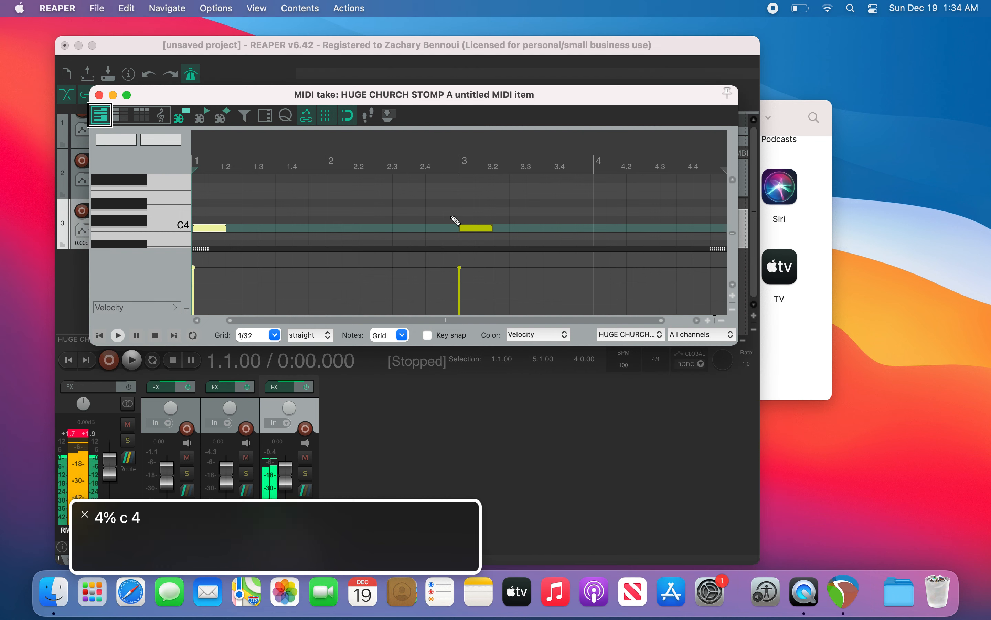
key(space)
key(space)
key(Right)
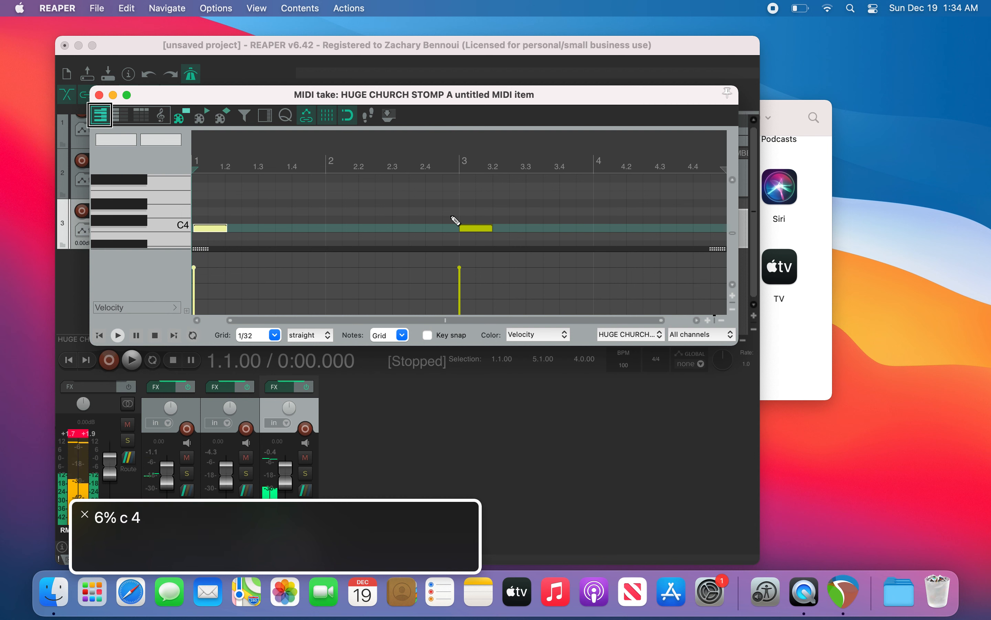
key(space)
key(space)
key(Right)
key(space)
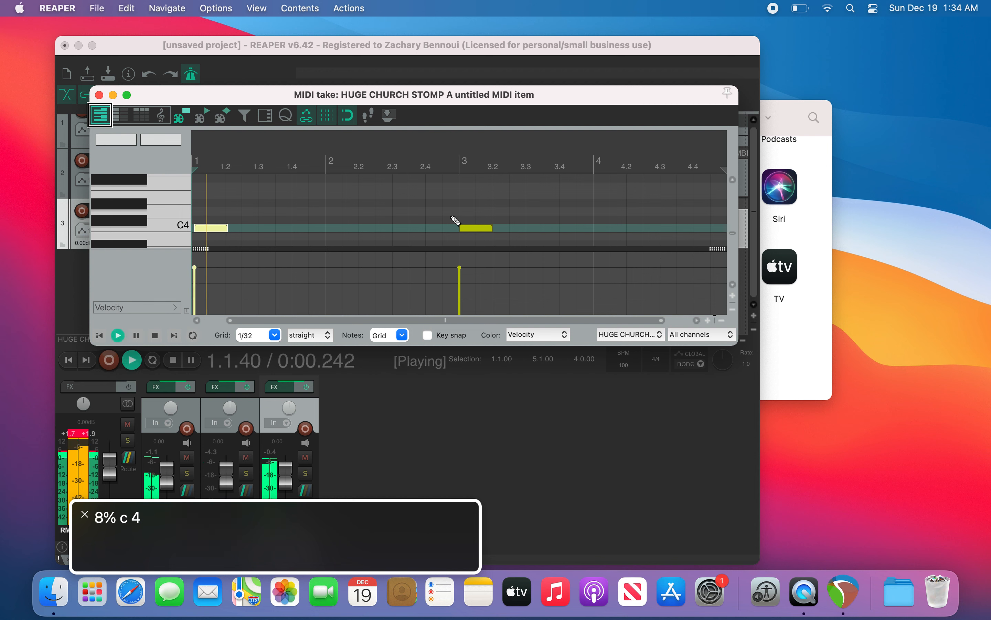
key(space)
key(Right)
key(space)
key(space)
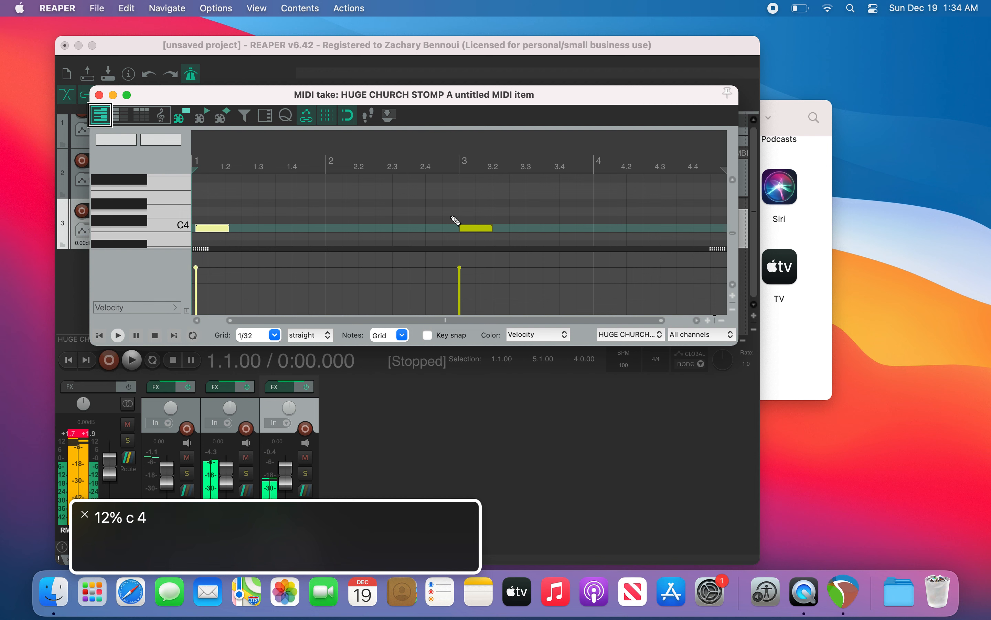
Step: Set the bar 1 note's offset to 10% through small nudges, auditioning between them
key(Left)
key(Left)
key(Left)
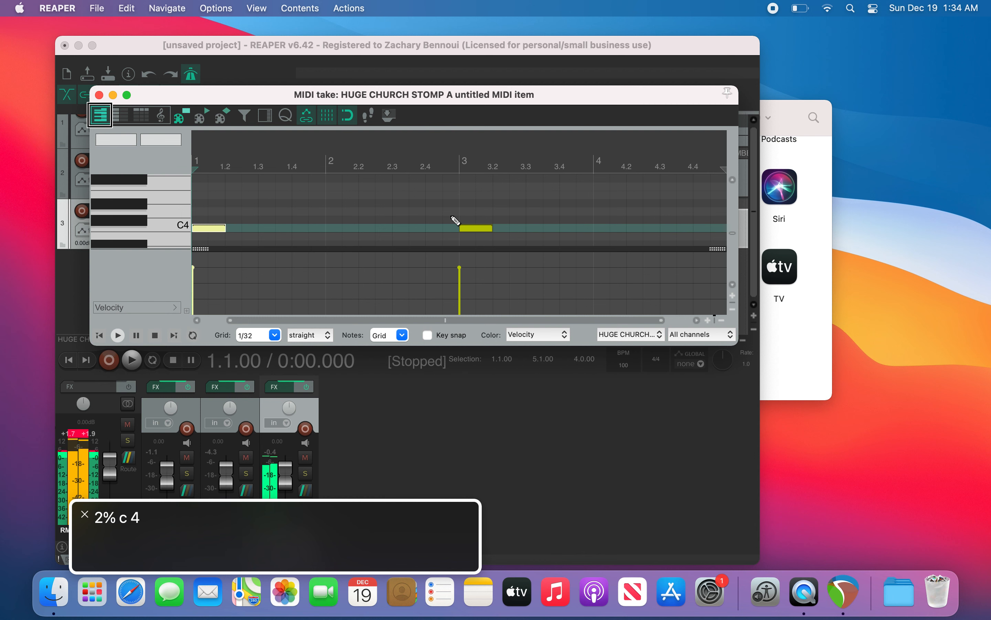
key(space)
key(space)
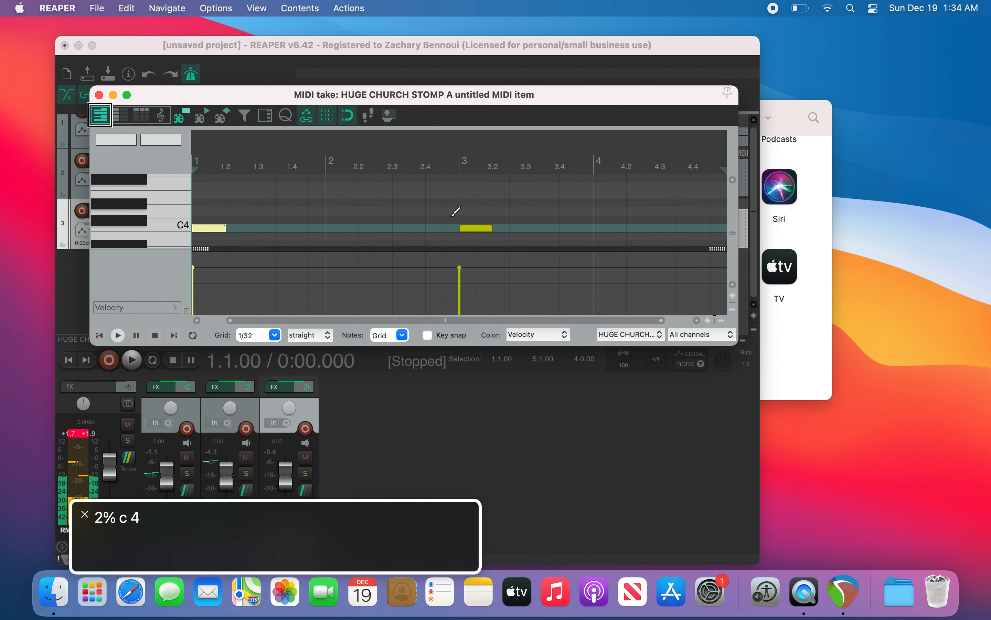
key(space)
key(space)
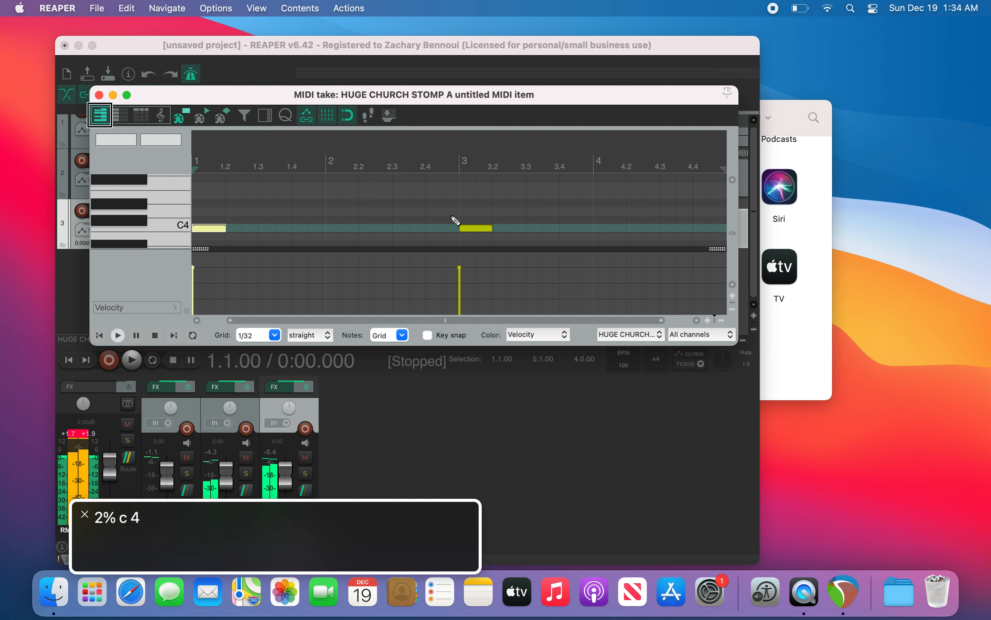
key(space)
key(space)
key(Right)
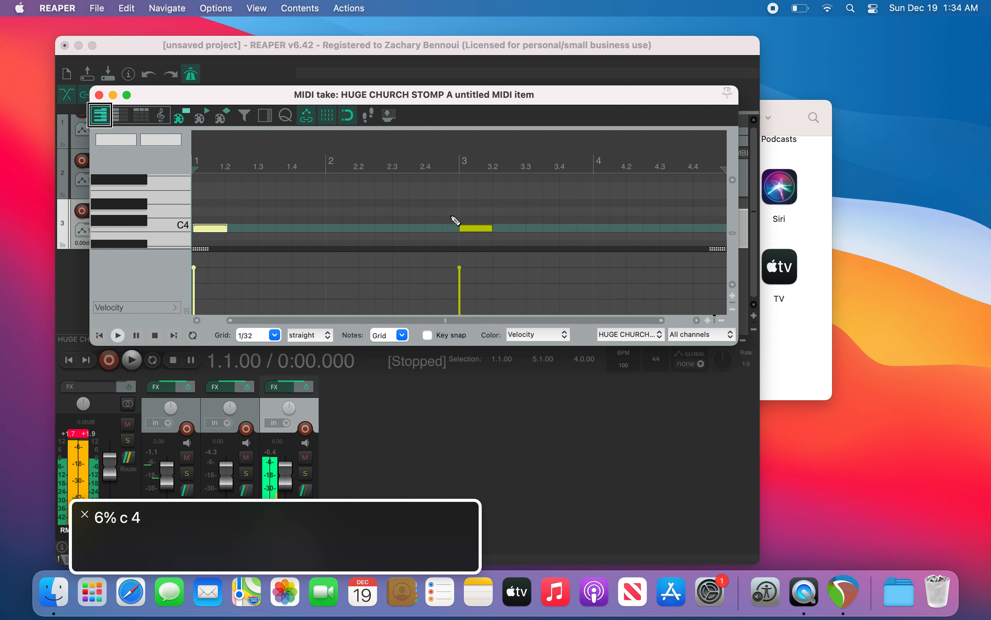
key(space)
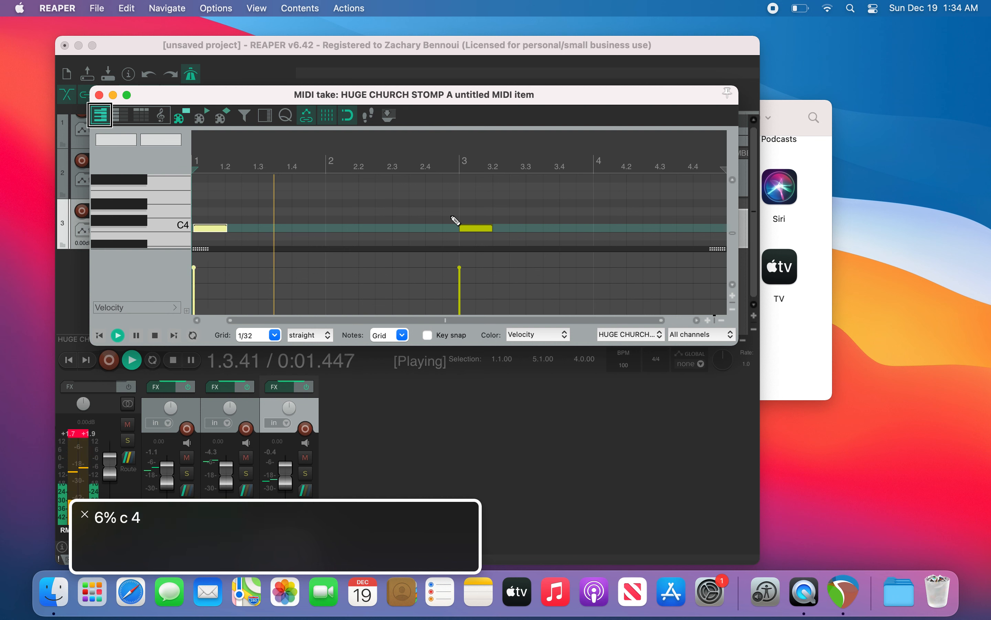
key(space)
key(Right)
key(Right)
key(Right)
key(Right)
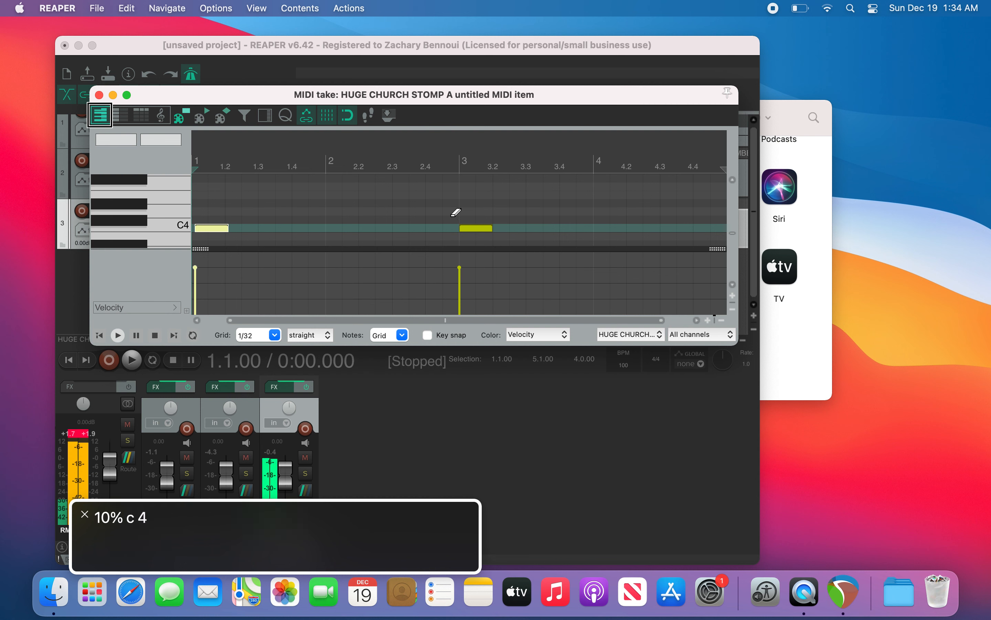
Step: Audition the part, then move the bar 1 C4 note back onto the beat at 0%
key(space)
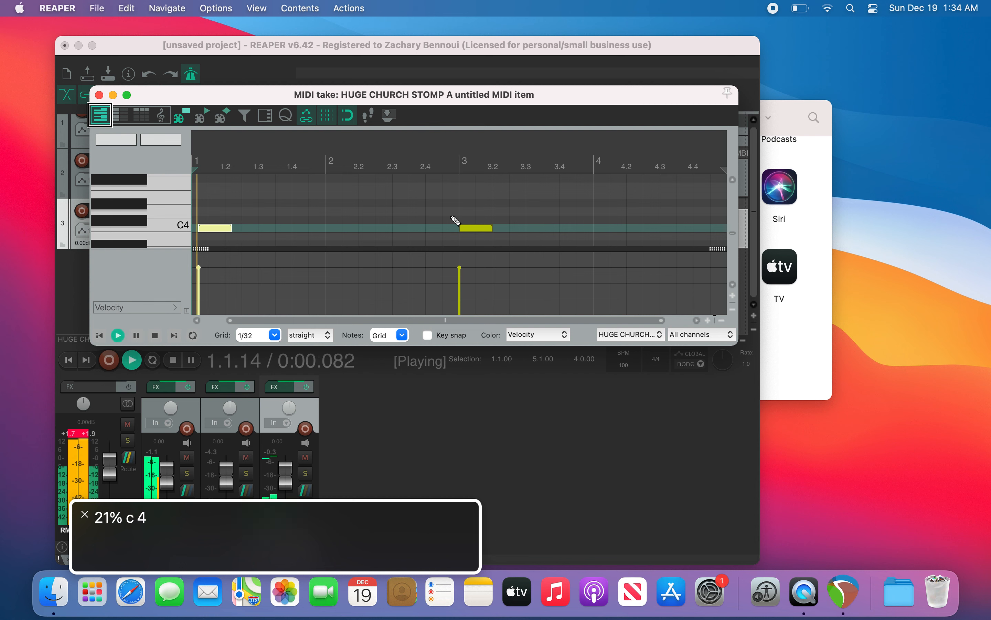
key(space)
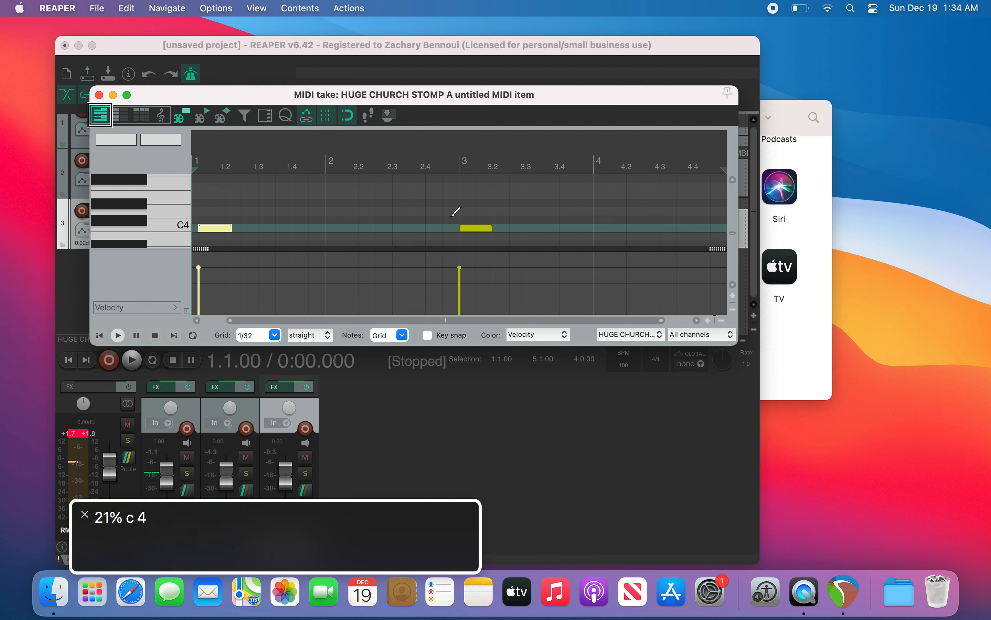
key(Left)
key(Left)
key(Left)
key(Left)
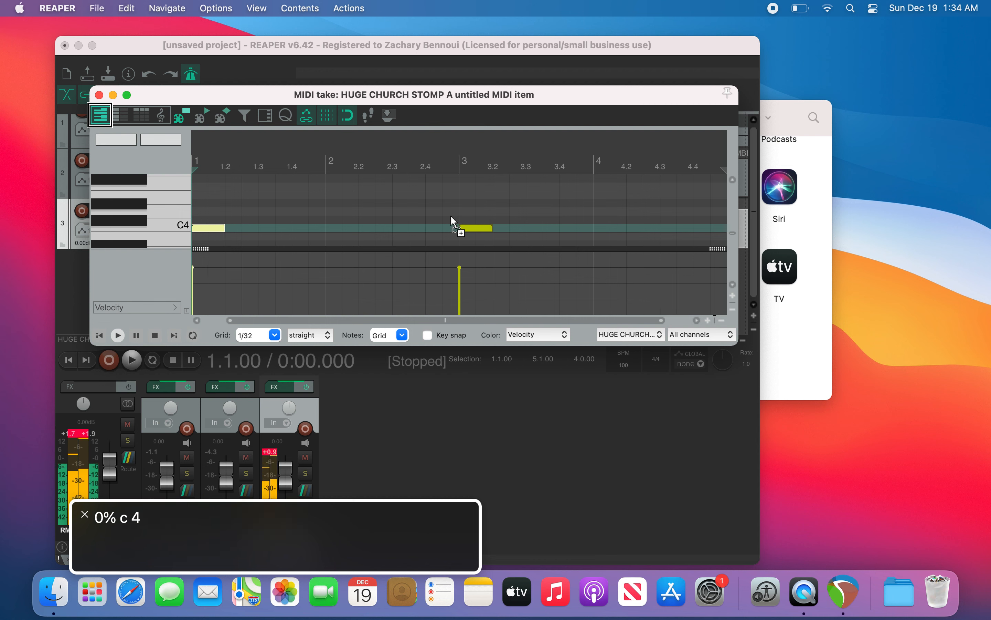
Step: Zoom the arrangement view in and return the edit cursor to the project start before going back to the MIDI editor
key(super+grave)
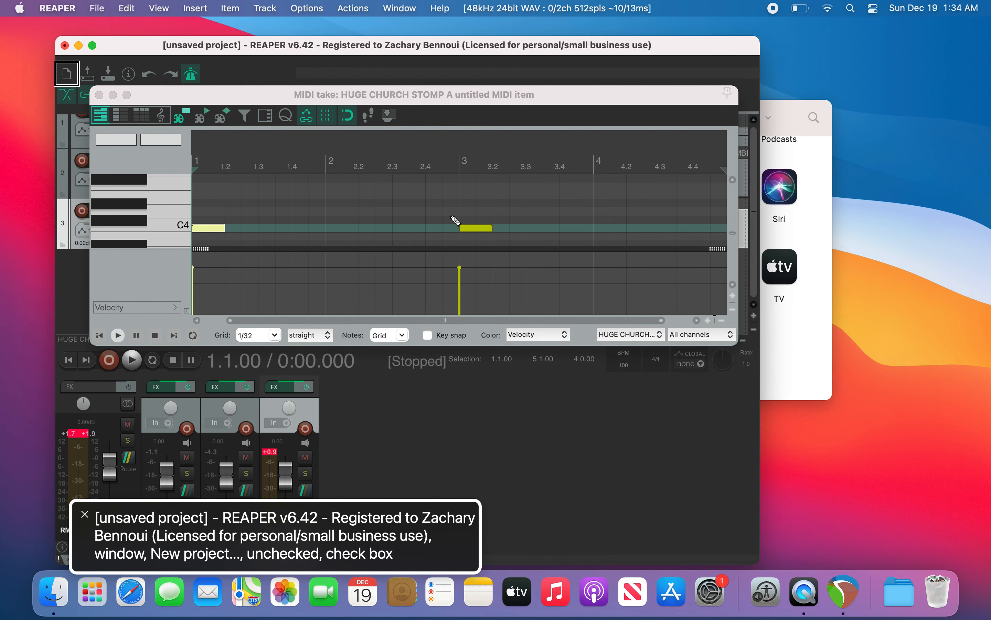
key(equal)
key(equal)
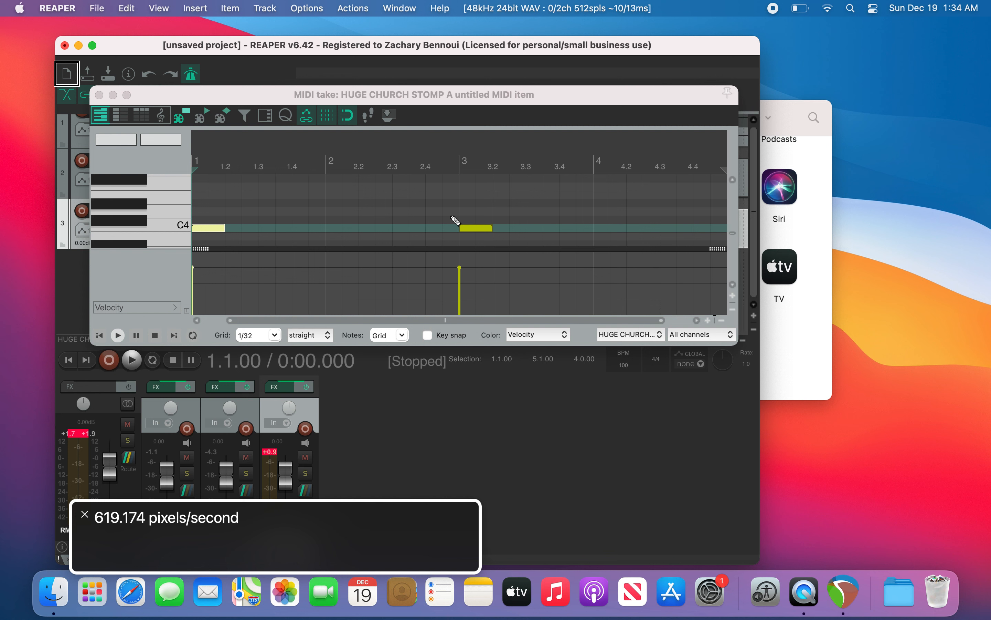
key(Right)
key(Right)
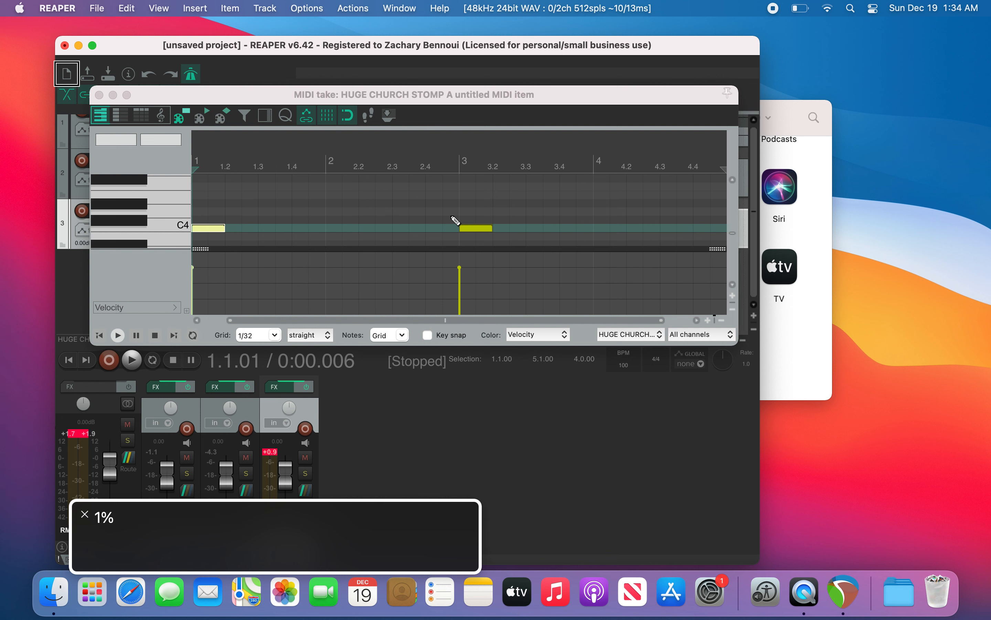
key(w)
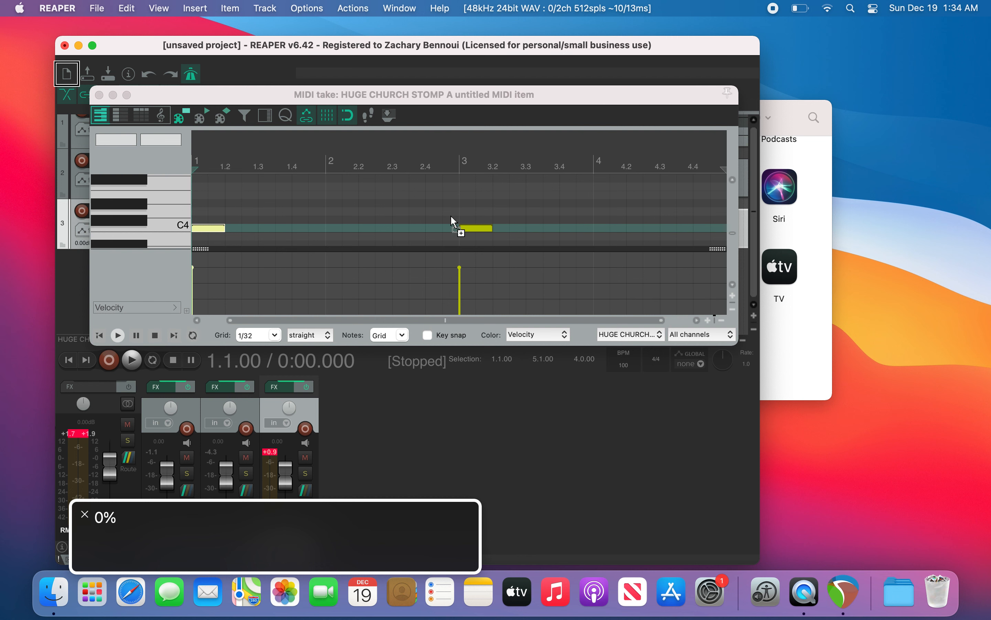
key(super+grave)
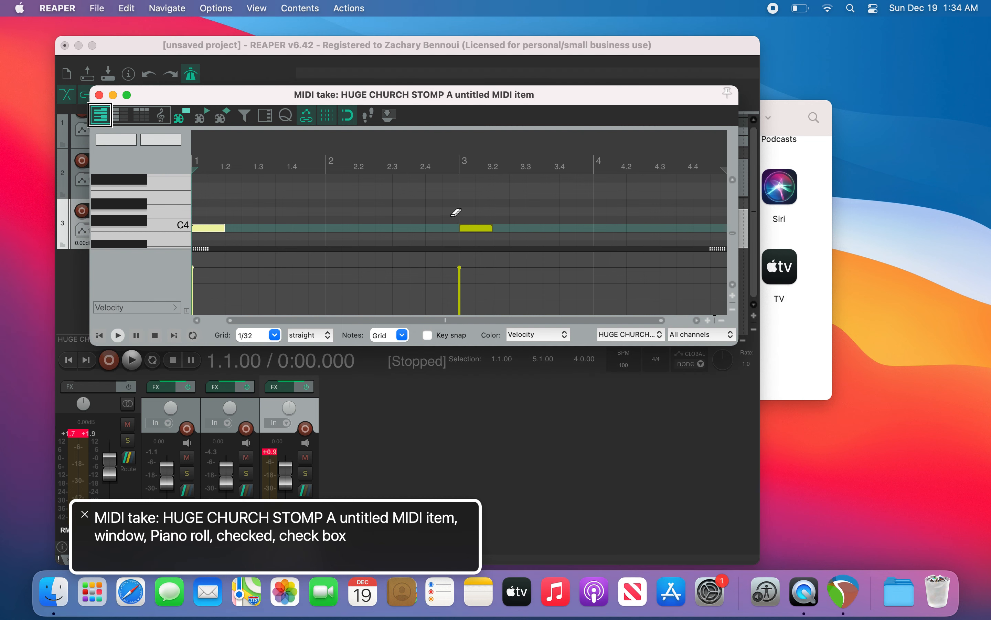
Step: Nudge the bar 1 note later to a 4% offset and audition the part
key(KP_6)
key(KP_6)
key(KP_6)
key(KP_6)
key(KP_6)
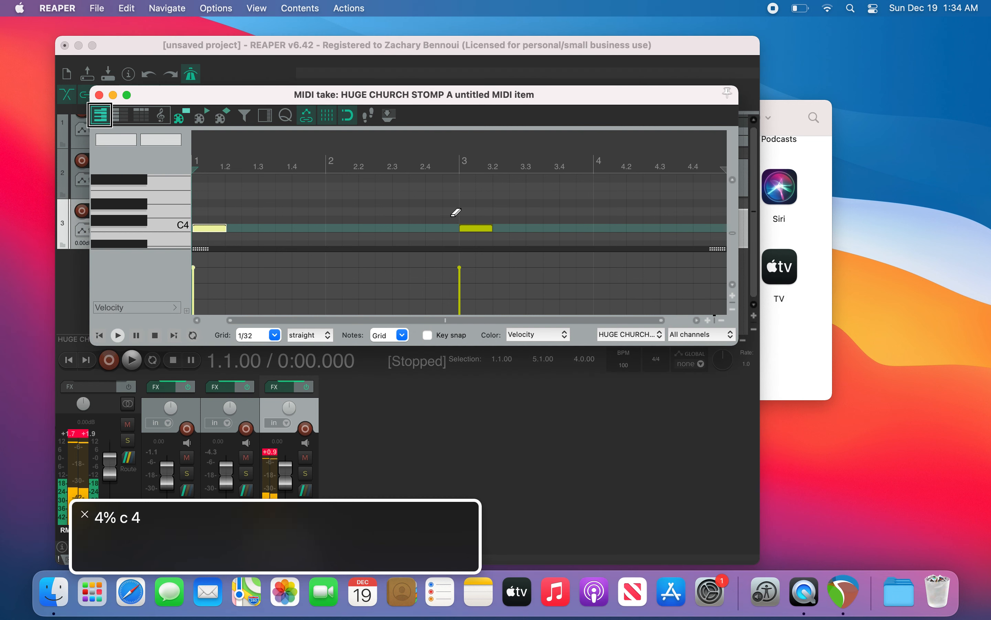
key(space)
Step: Nudge the bar 1 note later in small steps to a 21% offset, auditioning playback
key(space)
key(alt+Right)
key(alt+Right)
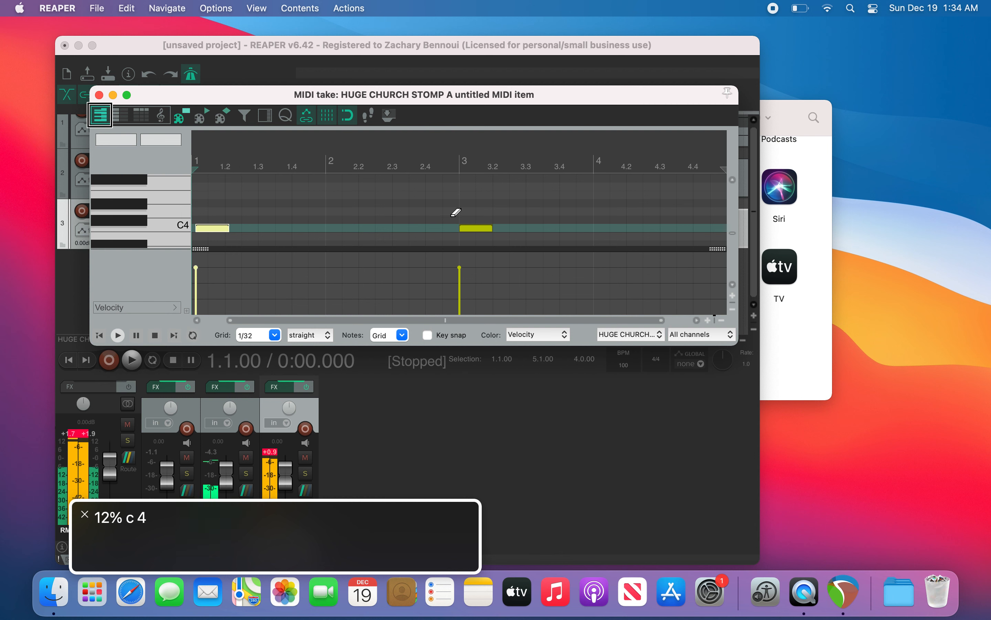
key(alt+Right)
key(alt+Right)
key(alt+Right)
key(space)
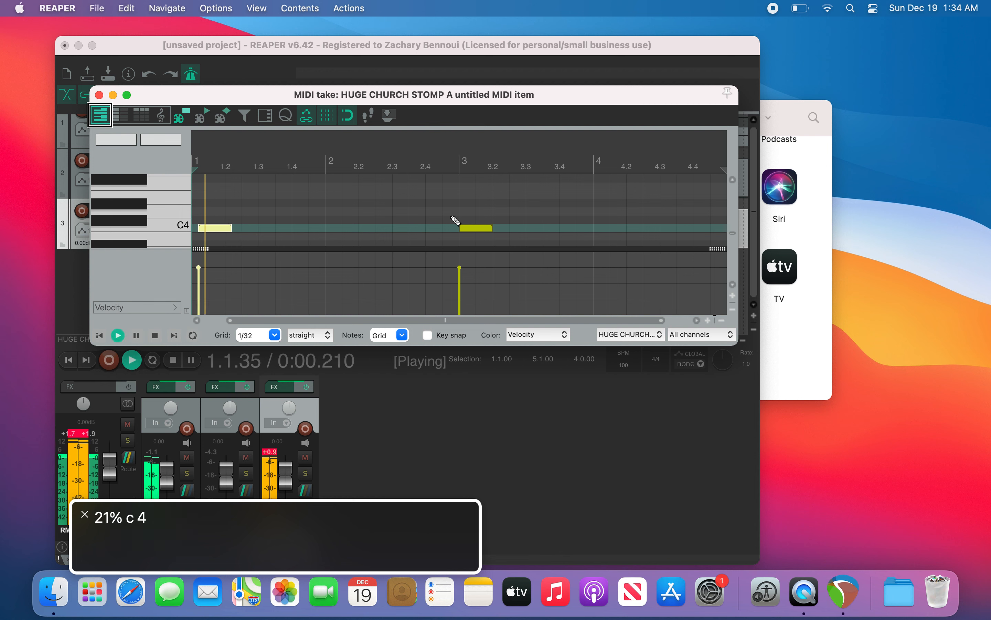
key(space)
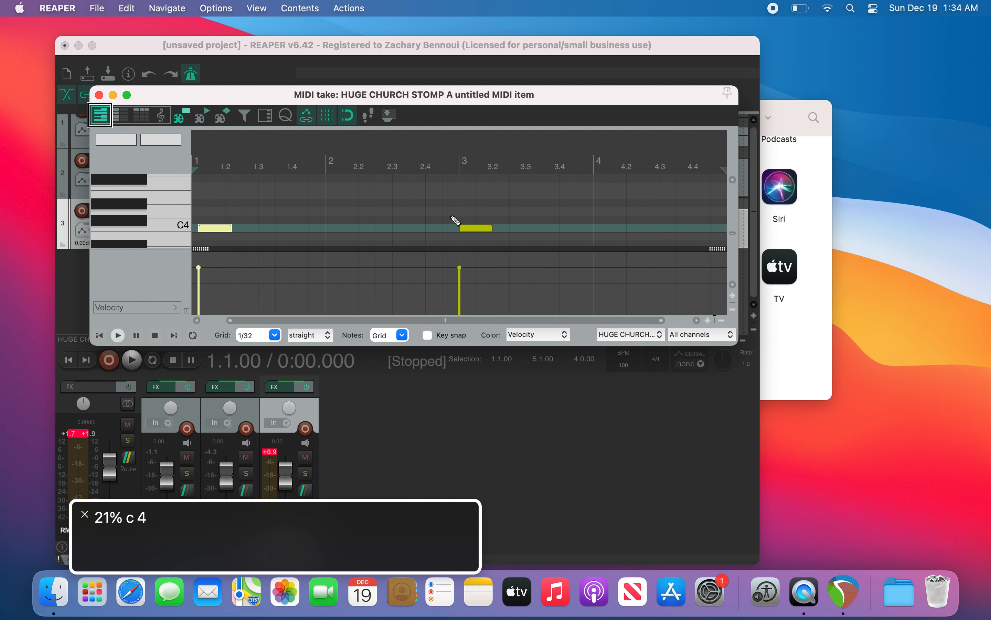
Step: Nudge the bar 1 note later to 25%, then earlier in small steps back to a 10% offset
key(alt+Right)
key(alt+Right)
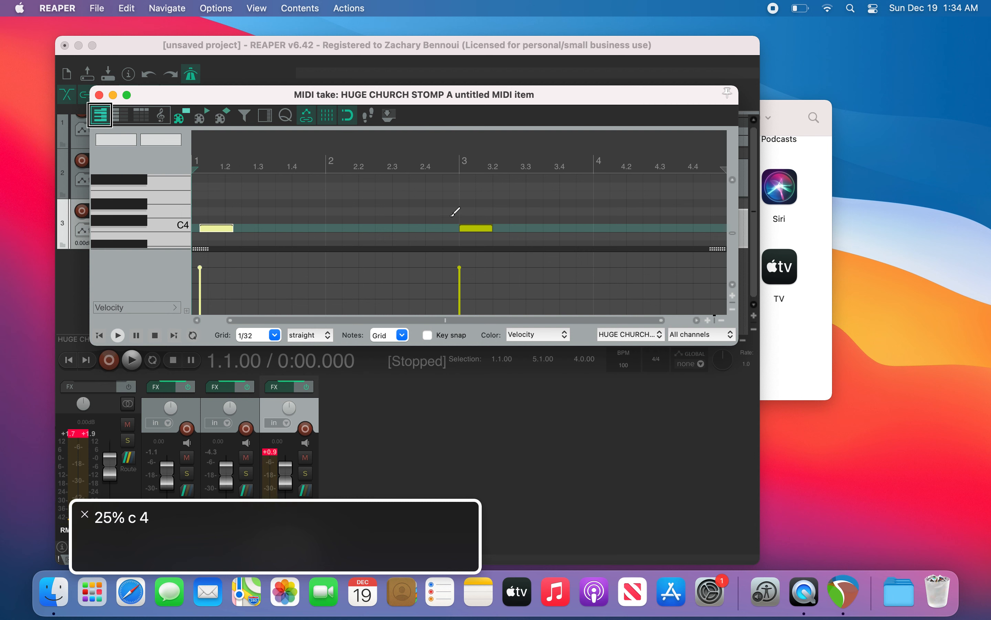
key(alt+Right)
key(alt+Left)
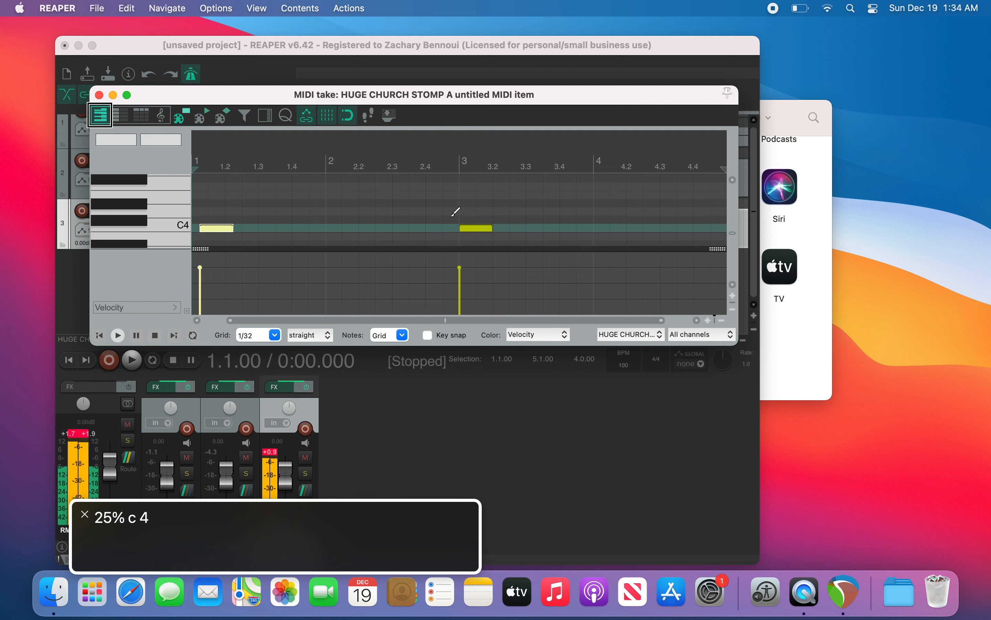
key(alt+Left)
key(alt+Left)
key(alt+Left)
key(alt+Left)
key(alt+Left)
key(alt+Left)
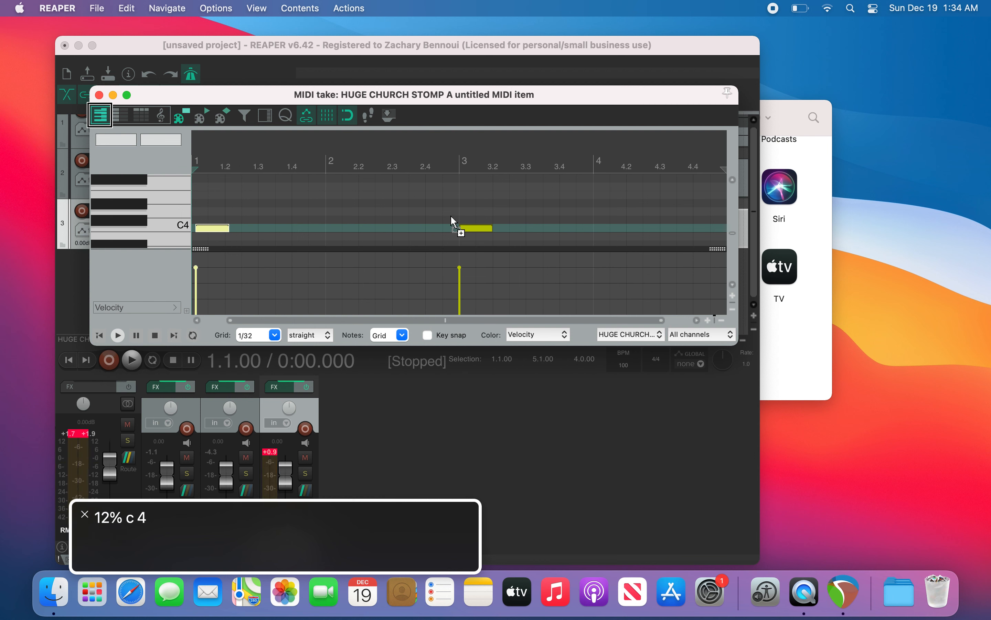
key(alt+Left)
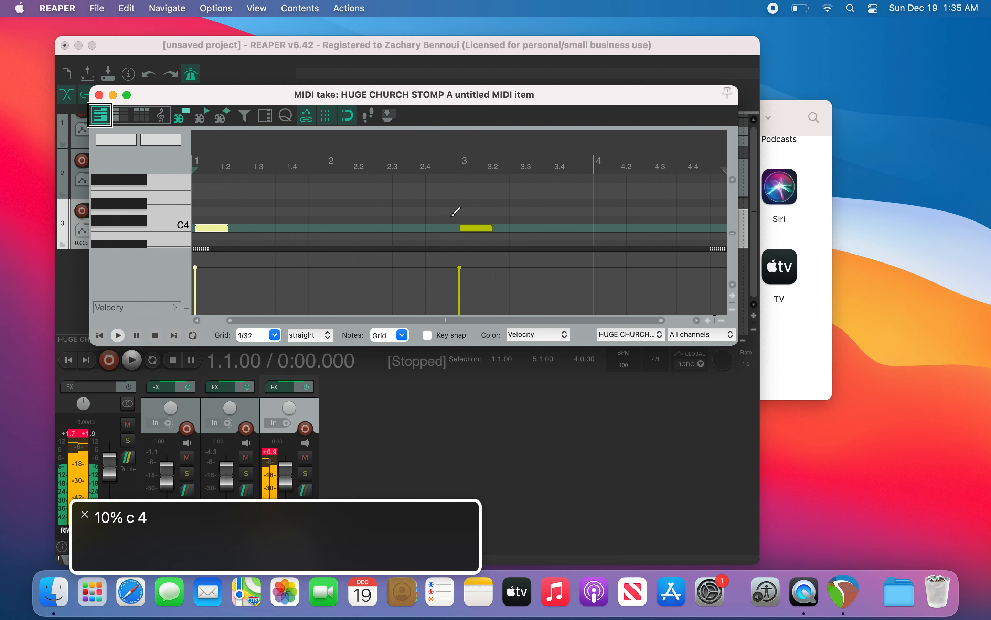
key(alt+Left)
Step: Audition, nudge the bar 1 note earlier to a 4% offset, and audition again
key(space)
key(space)
key(alt+Left)
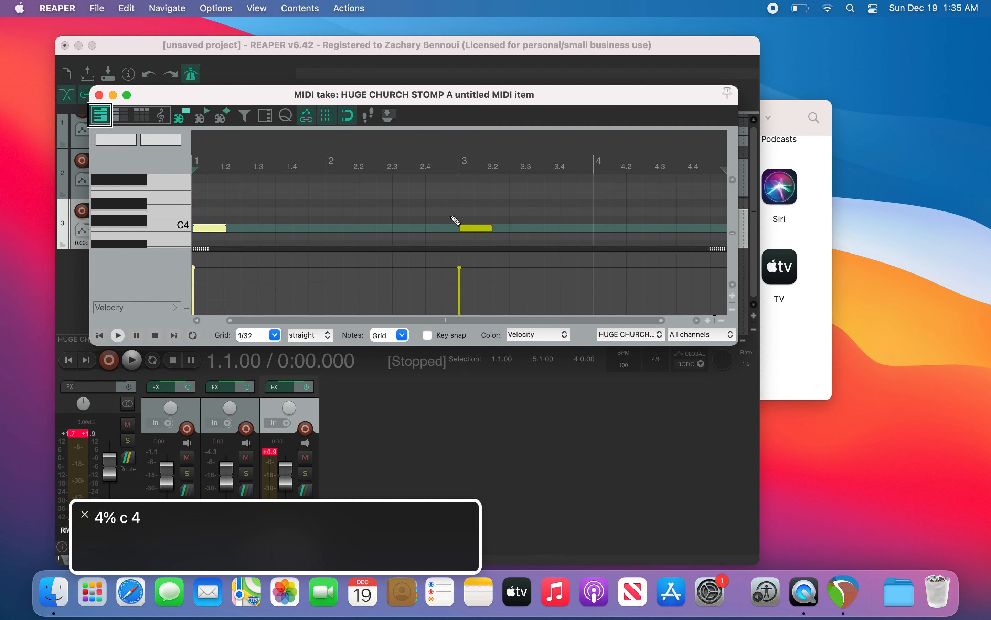
key(space)
key(space)
Step: Set the grid to 1/32 and try a small nudge of the note later and back to 4%, auditioning
key(3)
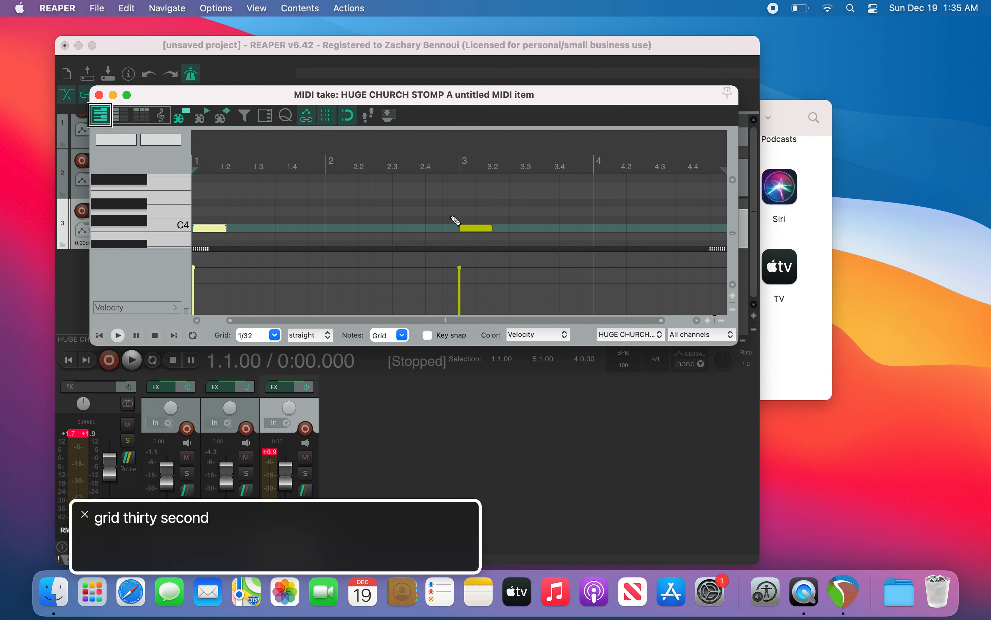
key(alt+Right)
key(alt+Left)
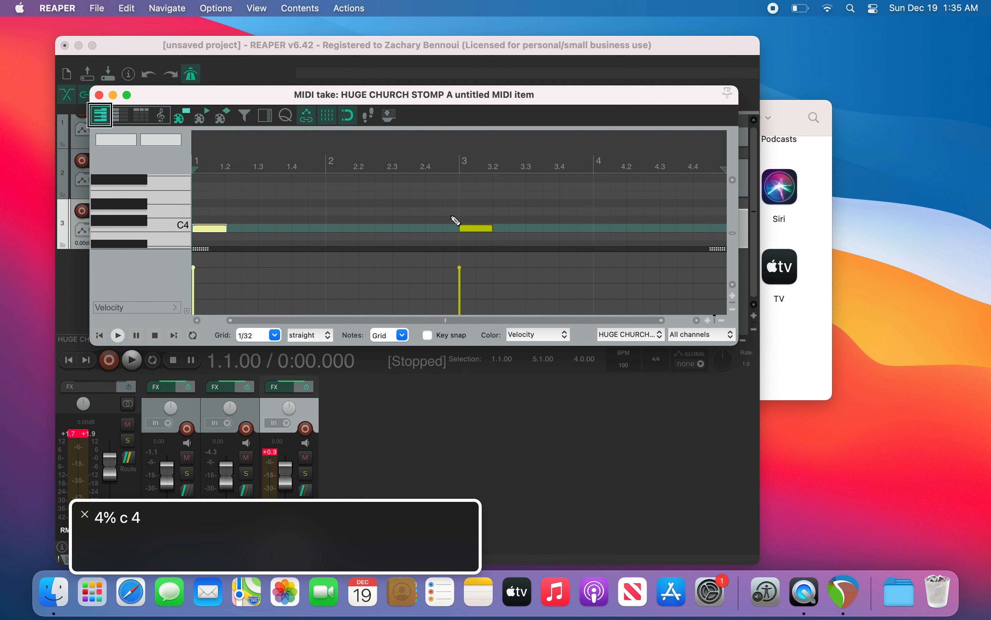
key(space)
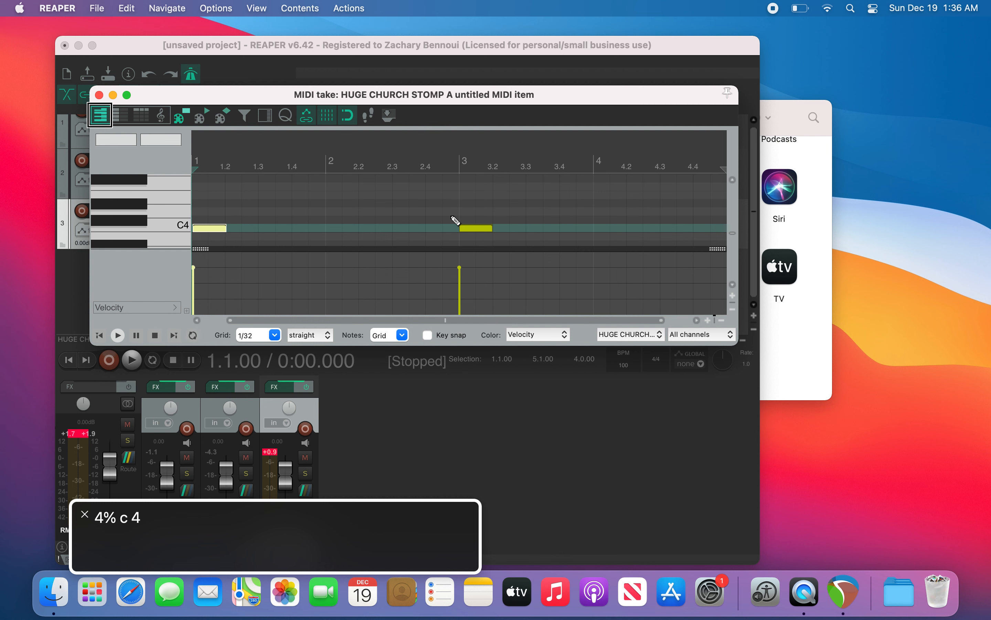
Step: Clear the time selection and close the MIDI editor to return to the arrangement
key(Escape)
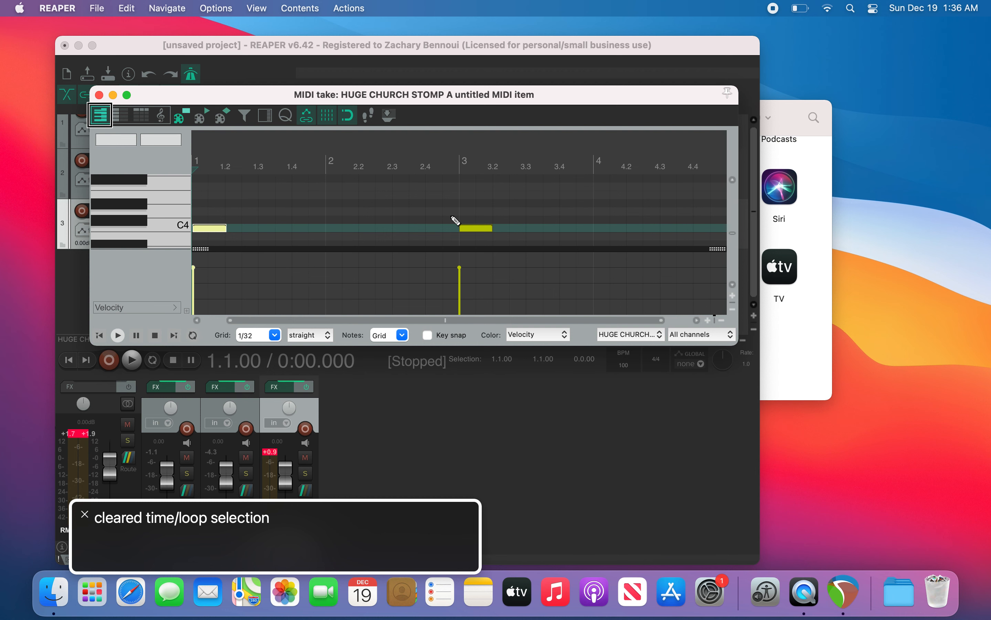
key(ctrl+alt+Left)
key(ctrl+alt+Left)
key(ctrl+alt+Left)
key(ctrl+alt+Left)
key(ctrl+alt+space)
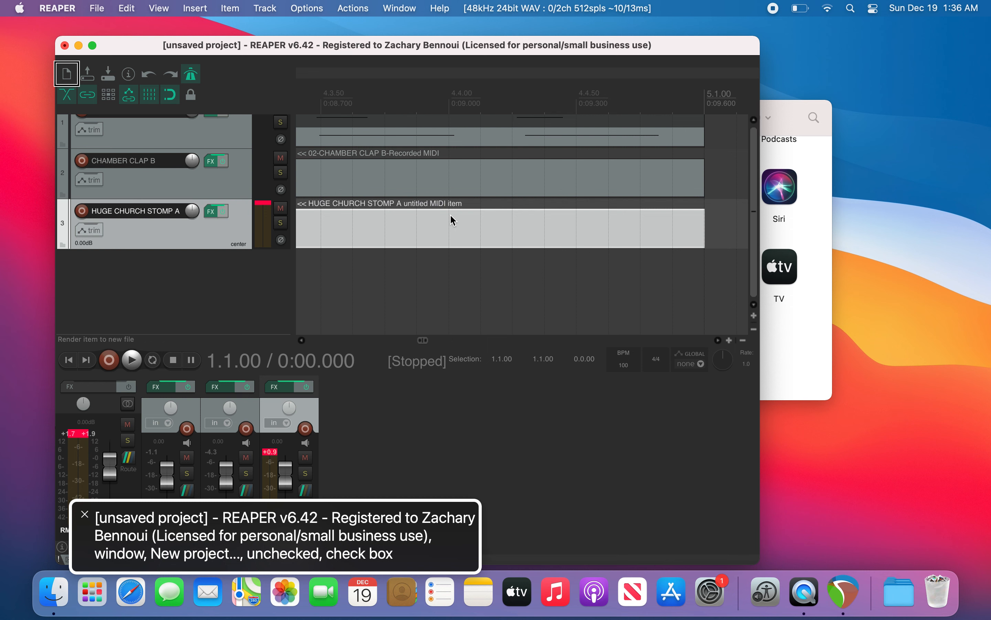
Step: Open the Media Explorer and switch tempo match on
key(super+alt+x)
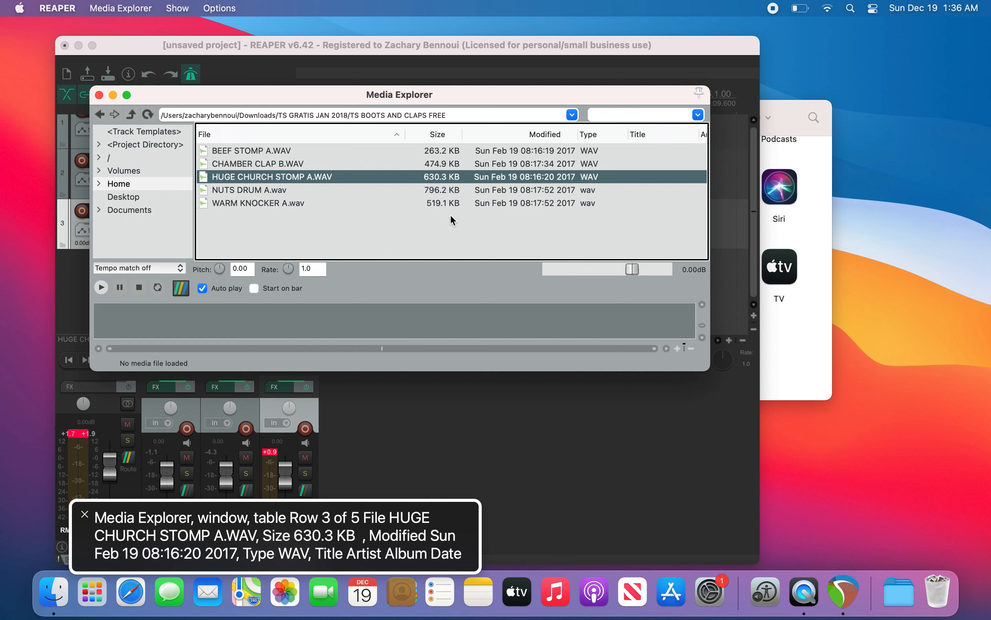
key(shift+Tab)
key(shift+Tab)
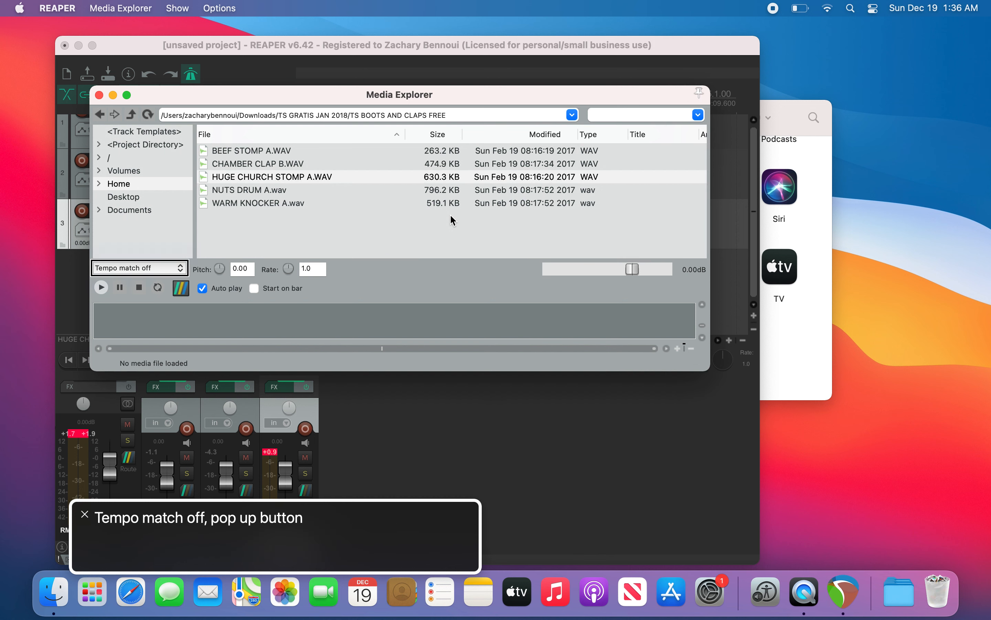
key(space)
key(Down)
key(Return)
Step: Browse from TS BOOTS AND CLAPS FREE up a level into TS CINEMATIC POP FREE and its LOOPS VARIETY folder
key(Tab)
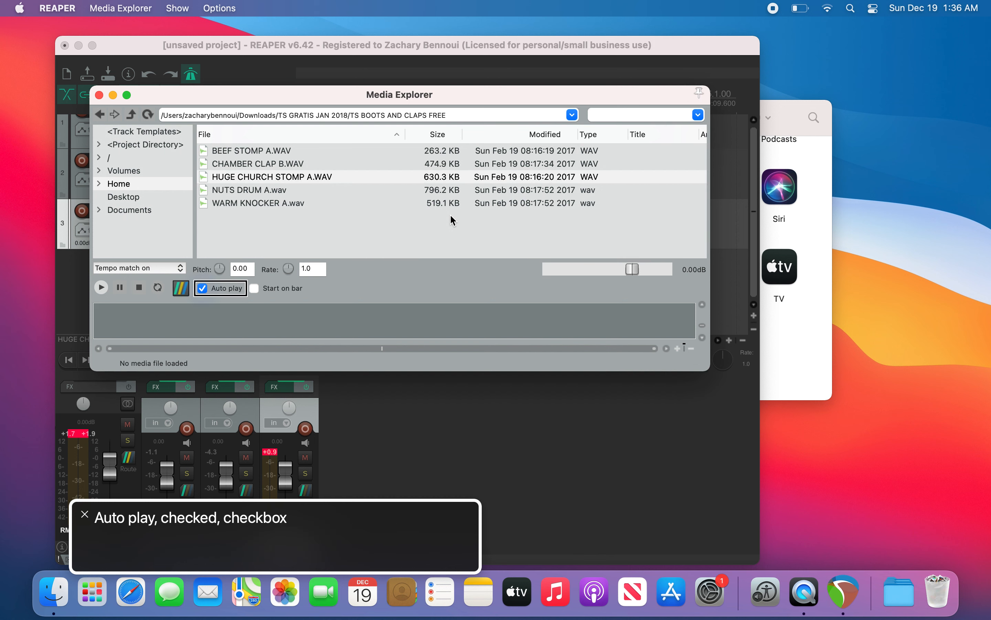
key(Tab)
key(BackSpace)
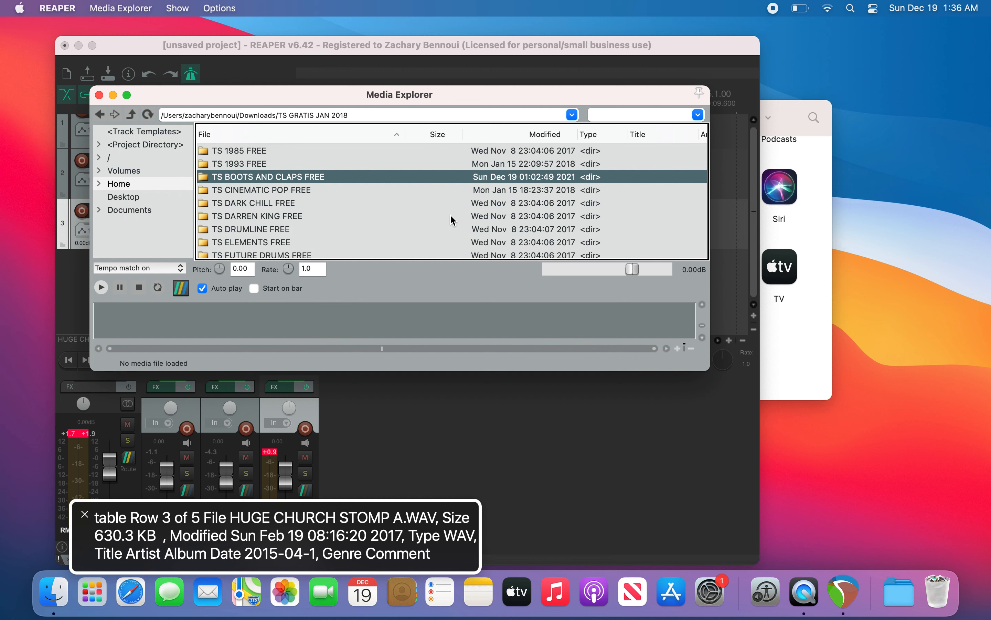
key(Down)
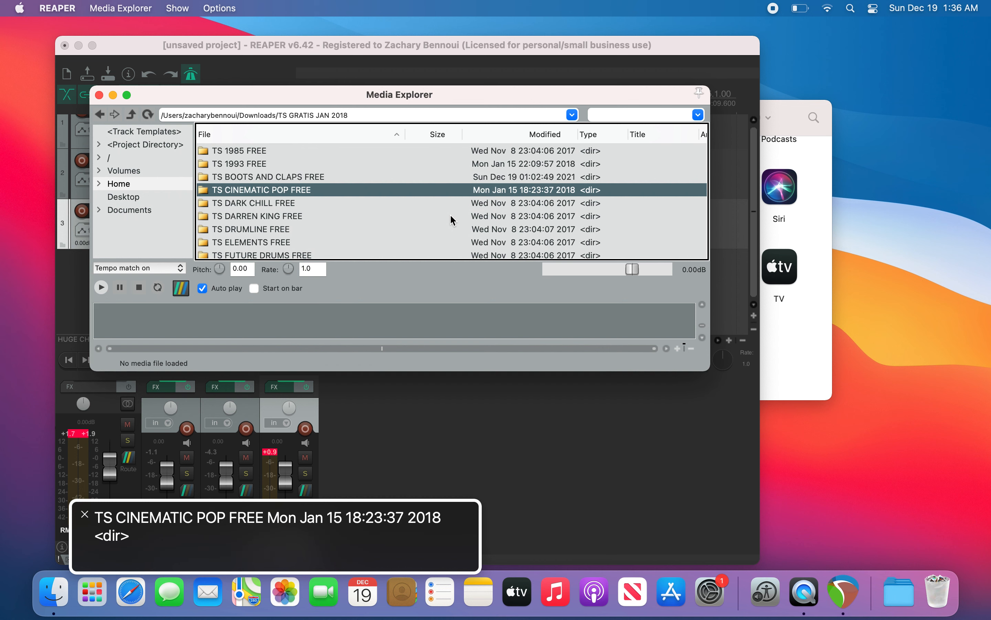
key(Return)
key(Down)
key(Return)
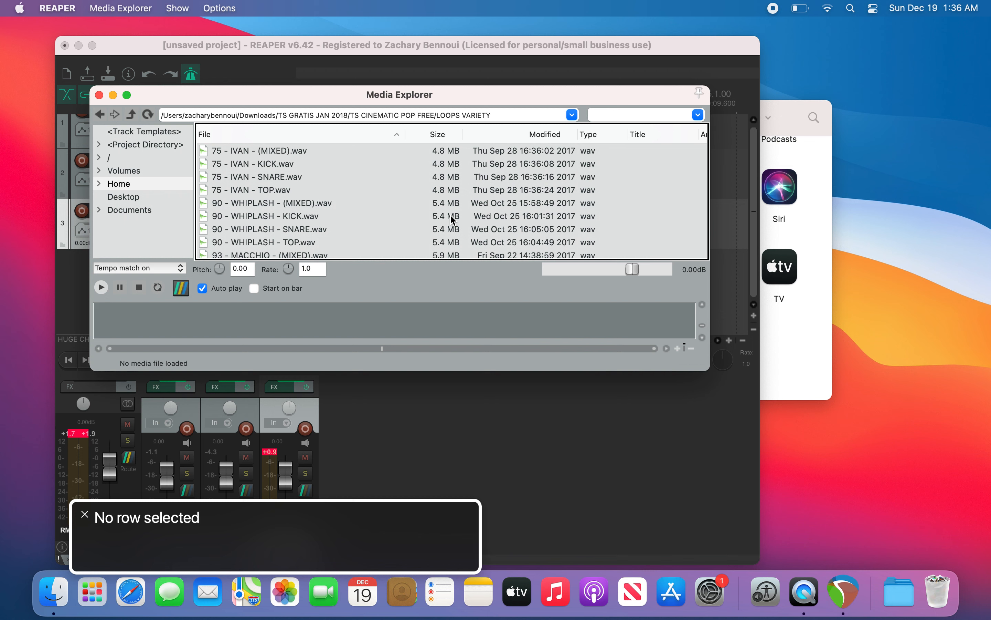
Step: Audition the loop files in LOOPS VARIETY one after another, from the IVAN stems down to 93 - MACCHIO - HAT.wav
key(Down)
key(Down)
key(Down)
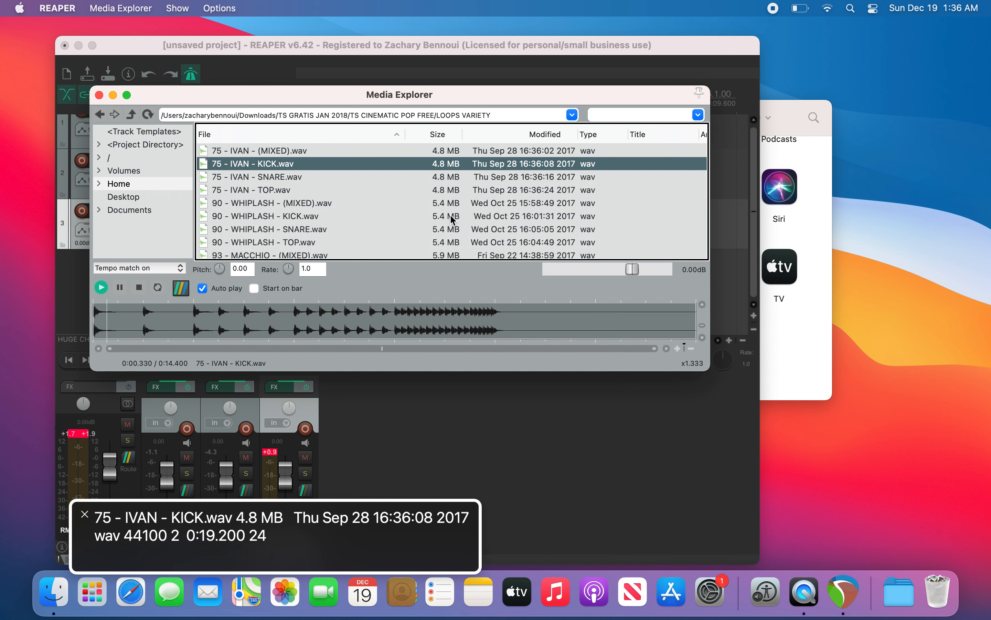
key(Down)
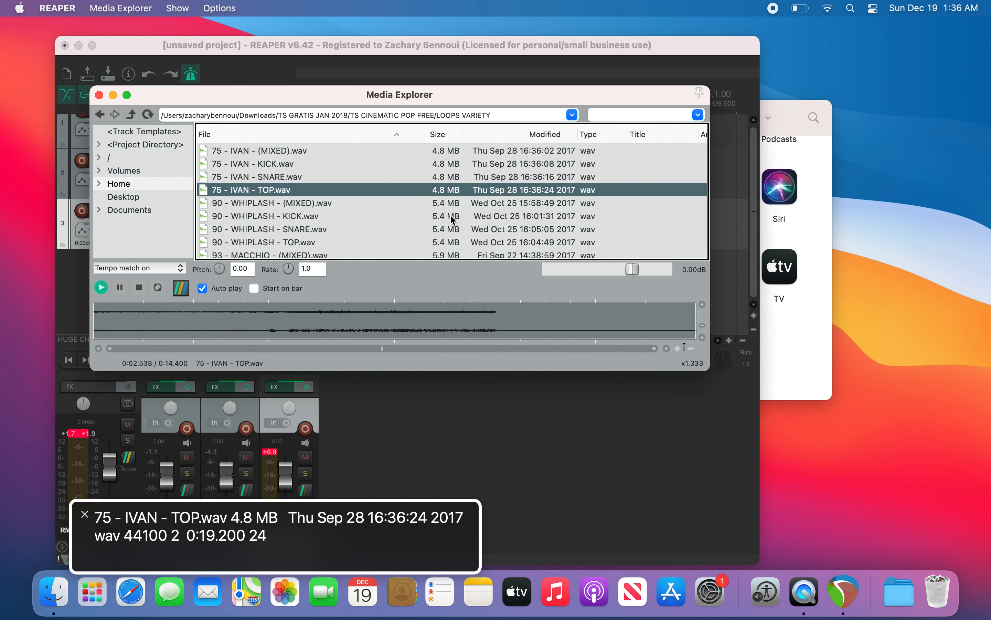
key(Down)
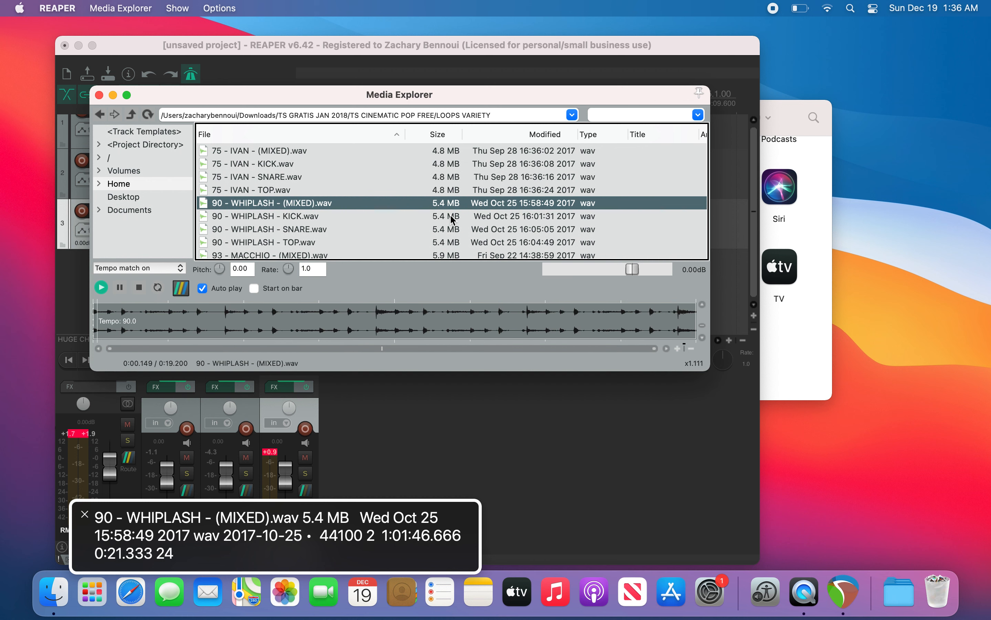
key(Down)
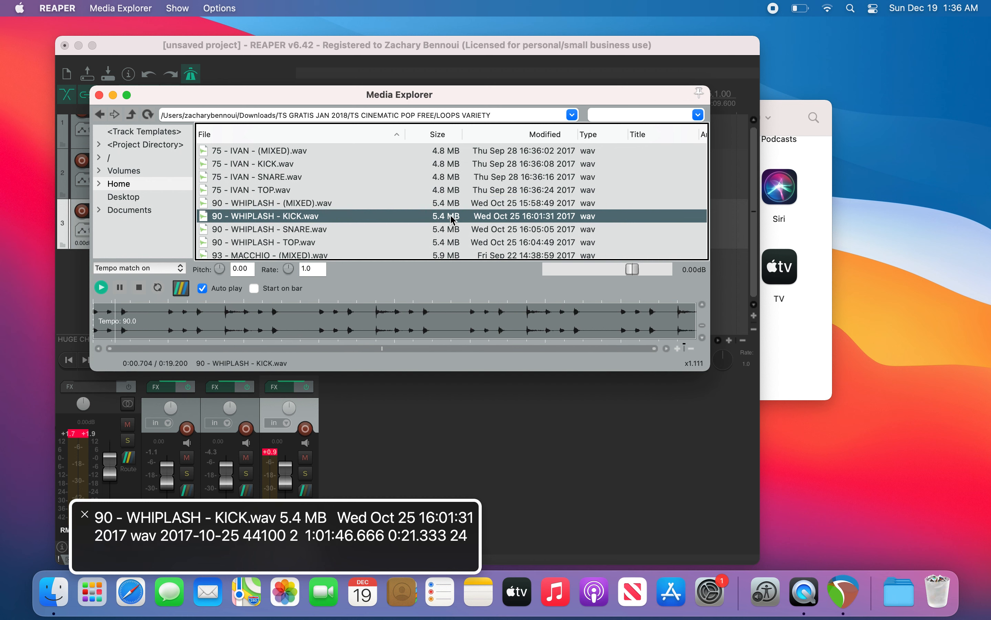
key(Down)
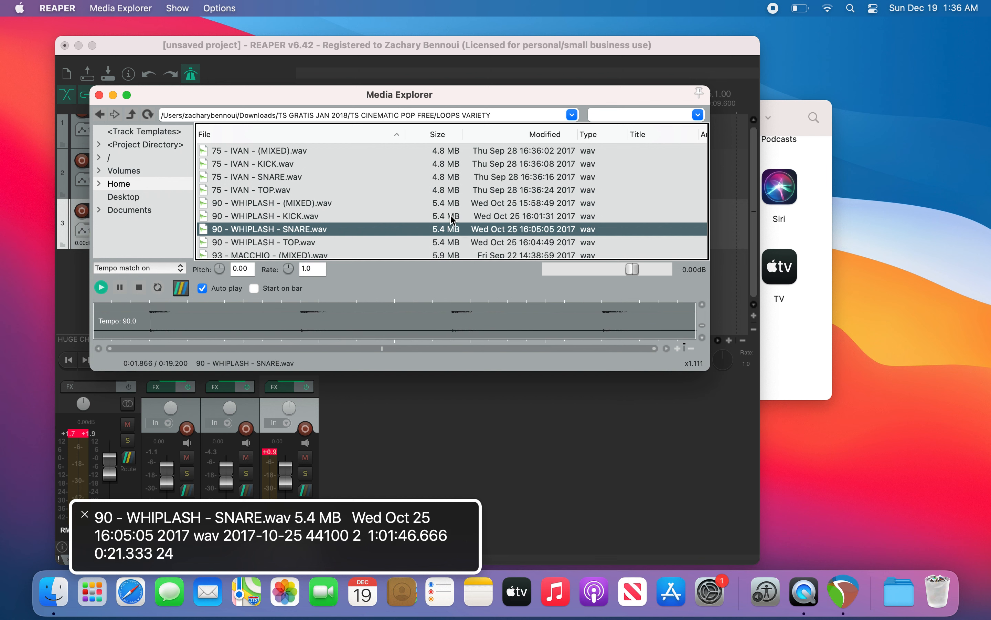
key(Down)
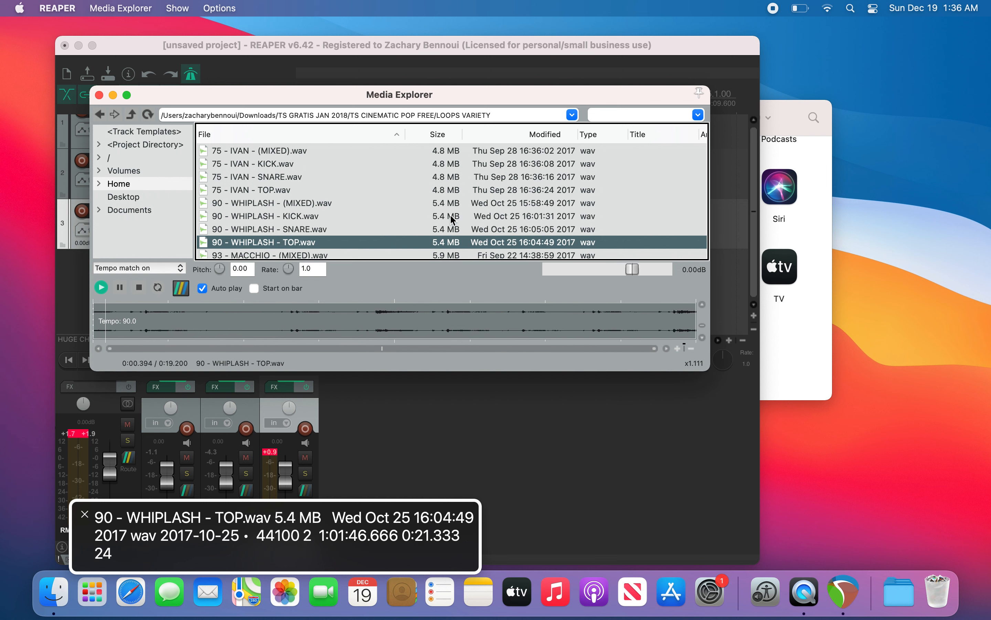
key(Down)
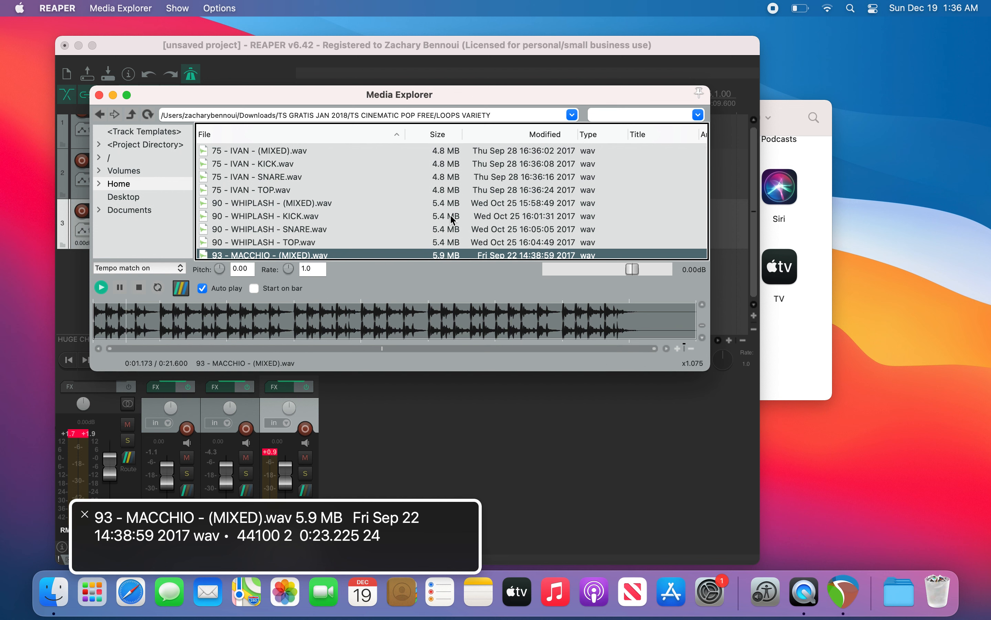
key(Down)
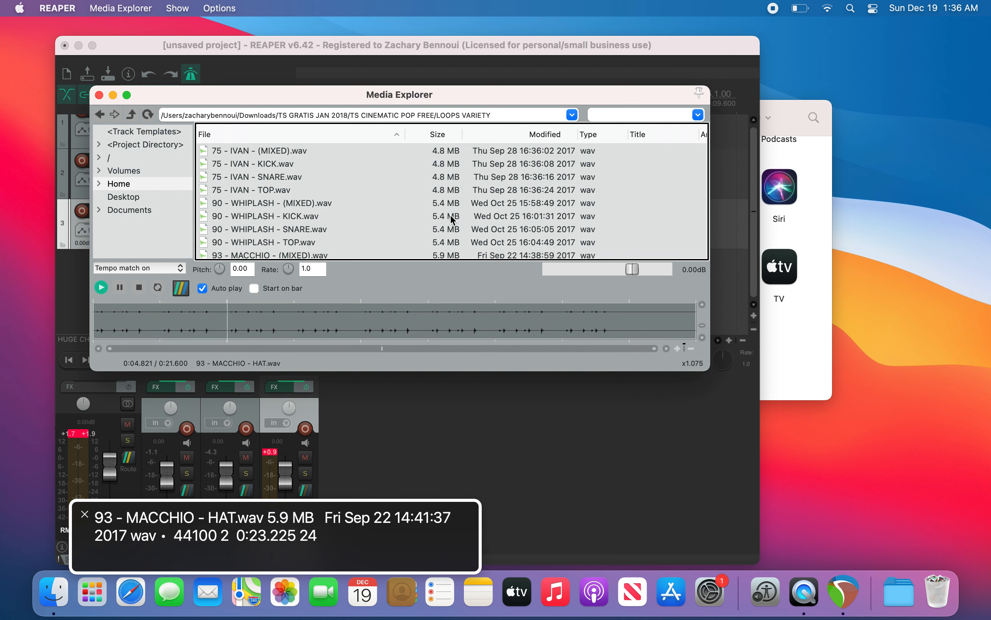
Step: Insert 93 - MACCHIO - HAT.wav into the project as a new track and play it back
key(space)
right_click(451, 217)
key(Down)
key(Down)
key(Down)
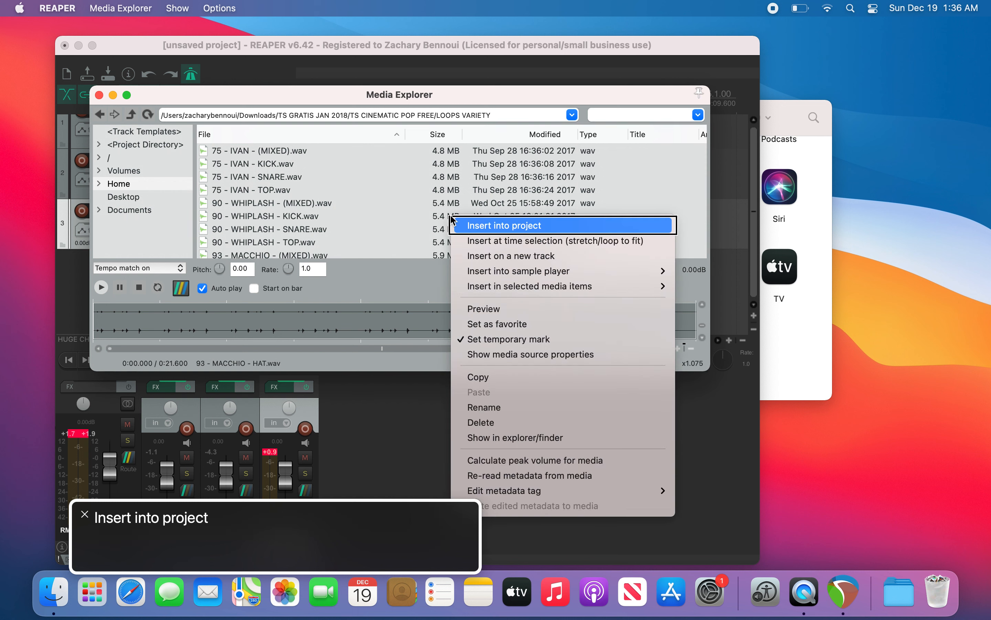
key(Return)
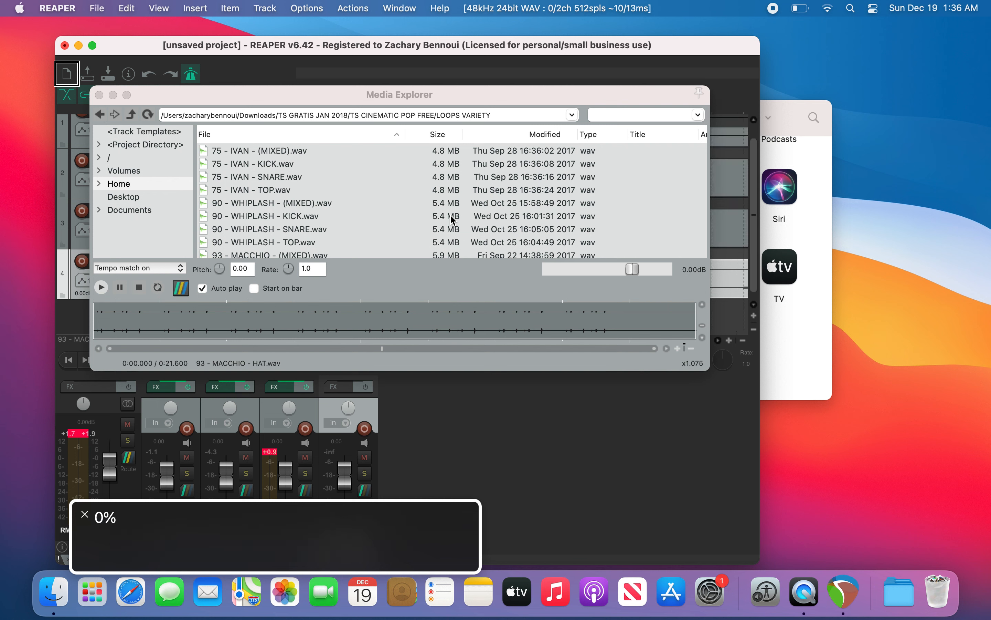
key(space)
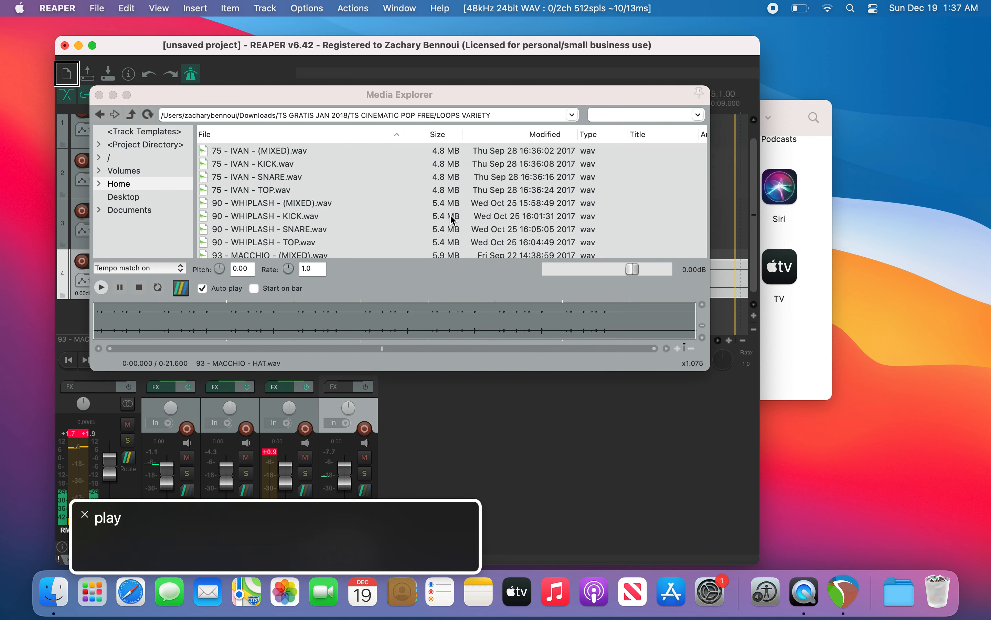
key(space)
key(super+Left)
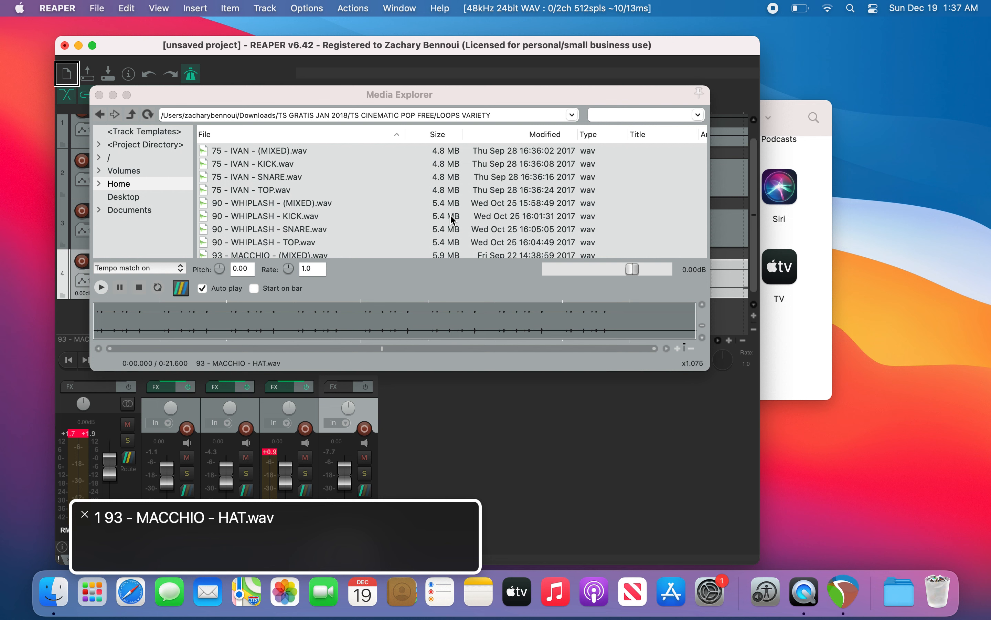
key(Page_Down)
key(Page_Down)
key(Page_Down)
key(Page_Down)
key(Return)
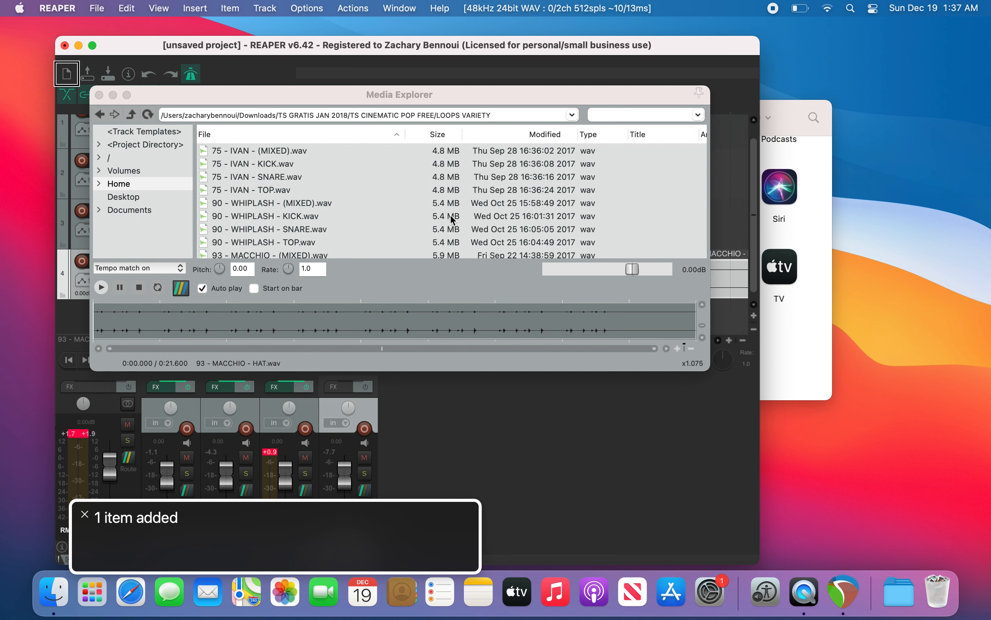
key(super+l)
key(ctrl+alt+Left)
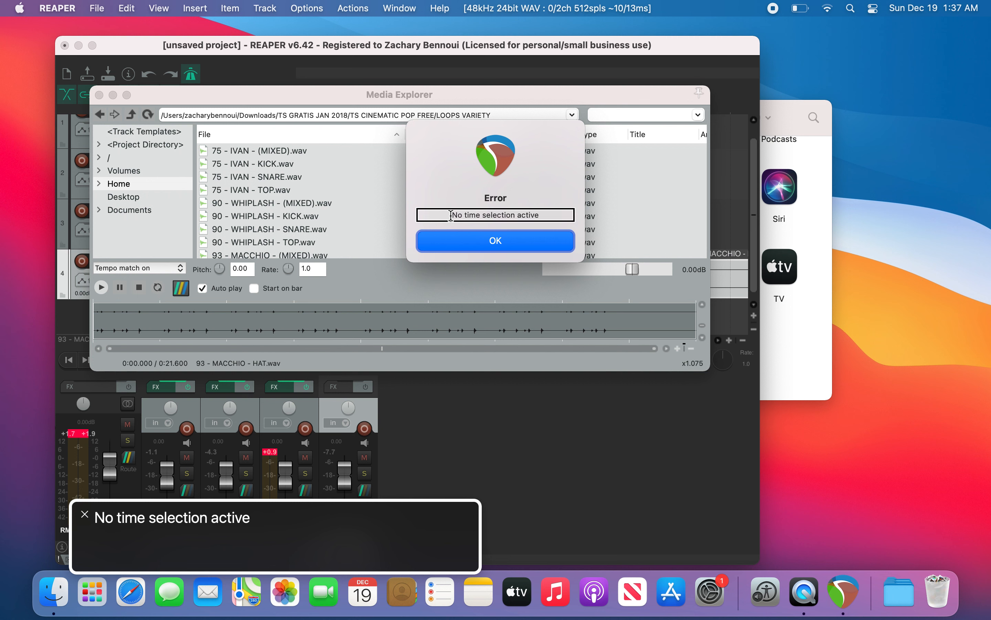
key(ctrl+alt+Right)
key(Return)
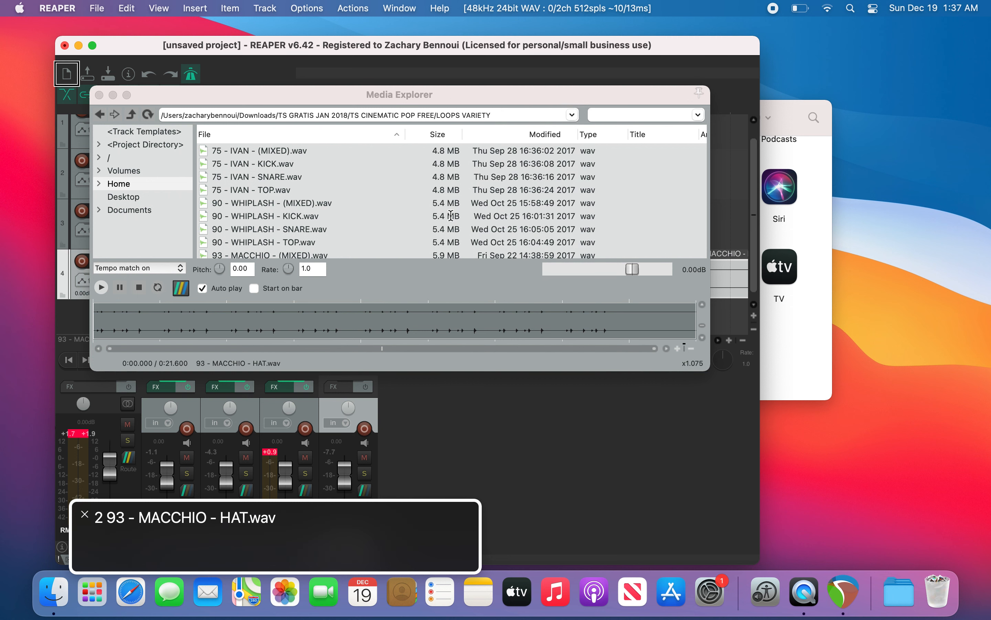
key(Delete)
key(super+Left)
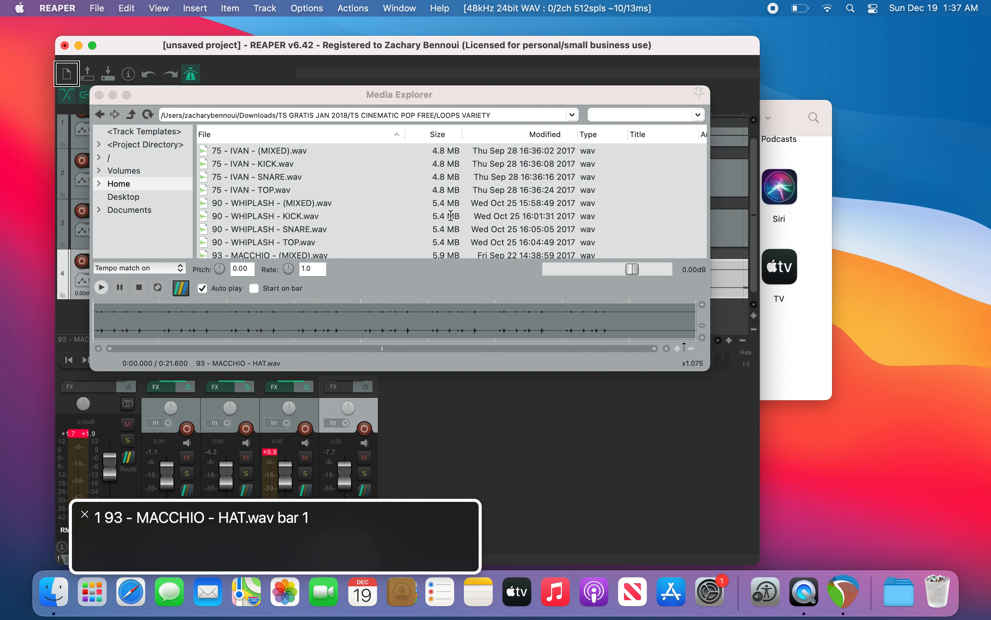
Step: Lower the HUGE CHURCH STOMP A track's volume to about -6.8 dB and play the mix to check
key(space)
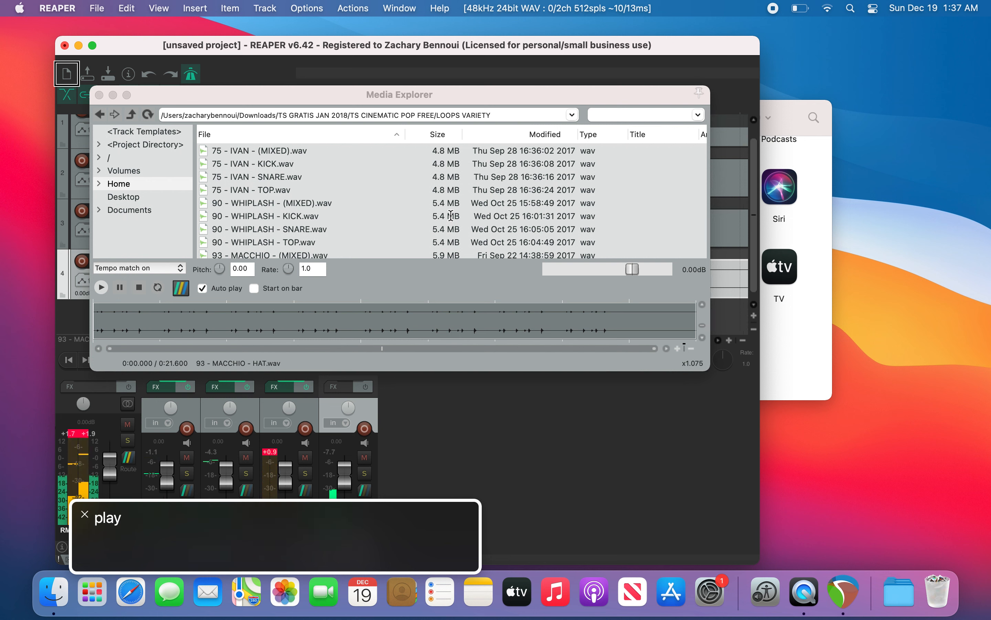
key(space)
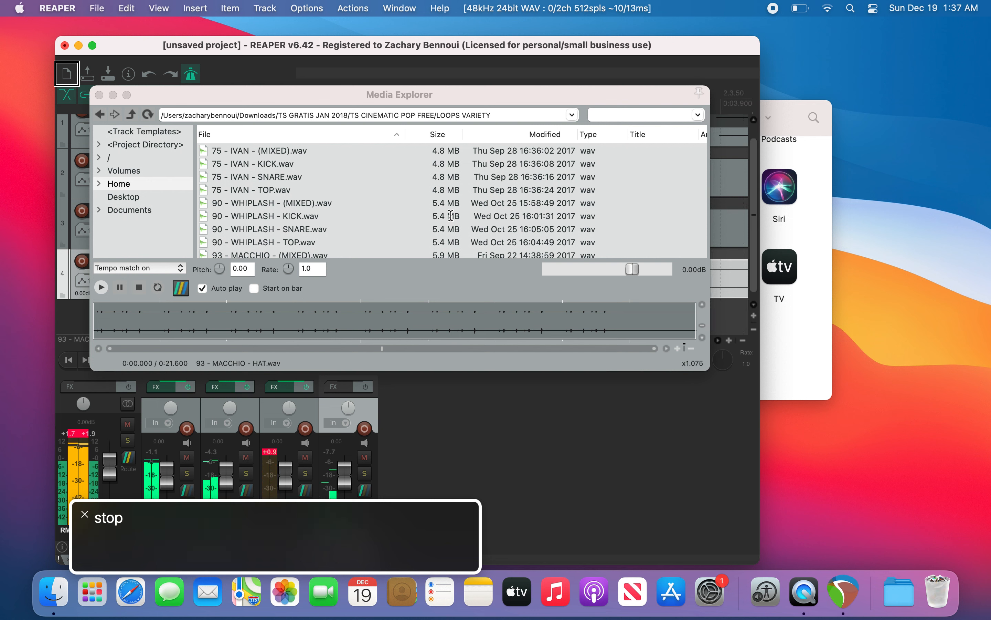
key(Down)
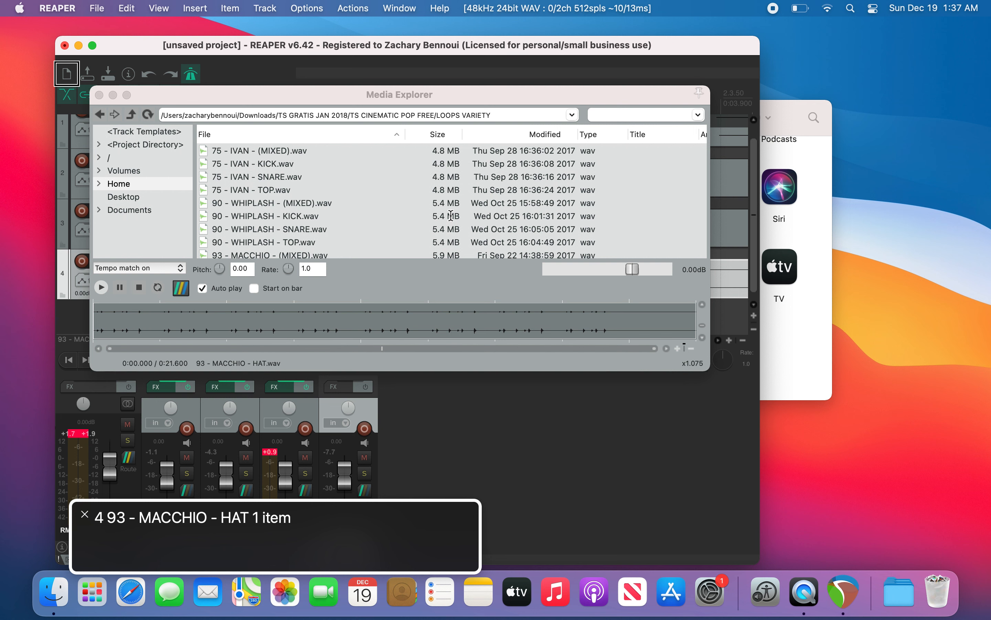
key(Up)
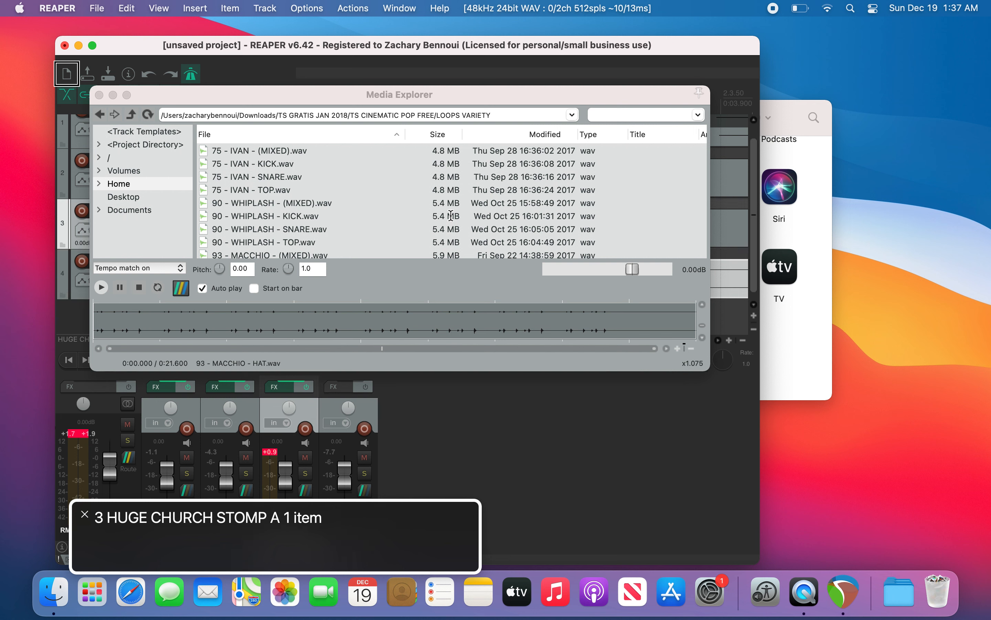
key(alt+Down)
key(alt+Down)
key(alt+Down)
key(alt+Down)
key(alt+Down)
key(alt+Down)
key(alt+Down)
key(alt+Down)
key(alt+Down)
key(alt+Down)
key(alt+Down)
key(alt+Down)
key(alt+Down)
key(alt+Down)
key(alt+Down)
key(alt+Down)
key(alt+Down)
key(alt+Down)
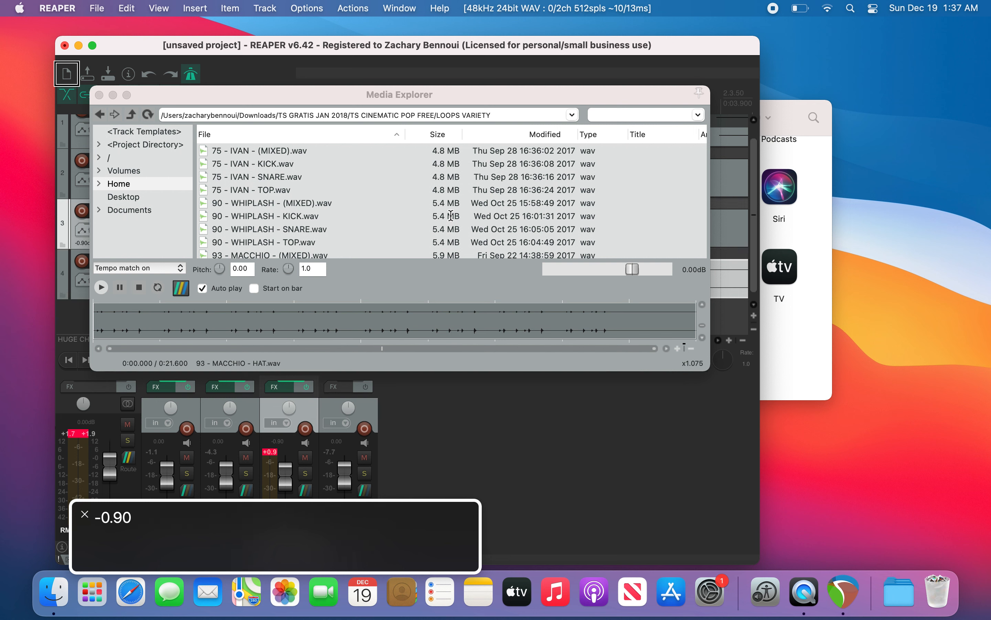
key(alt+Down)
key(alt+Down)
key(alt+Down)
key(alt+Down)
key(alt+Down)
key(alt+Down)
key(alt+Down)
key(alt+Down)
key(alt+Down)
key(alt+Down)
key(alt+Down)
key(alt+Down)
key(alt+Down)
key(alt+Down)
key(alt+Down)
key(alt+Down)
key(alt+Down)
key(alt+Down)
key(alt+Down)
key(alt+Down)
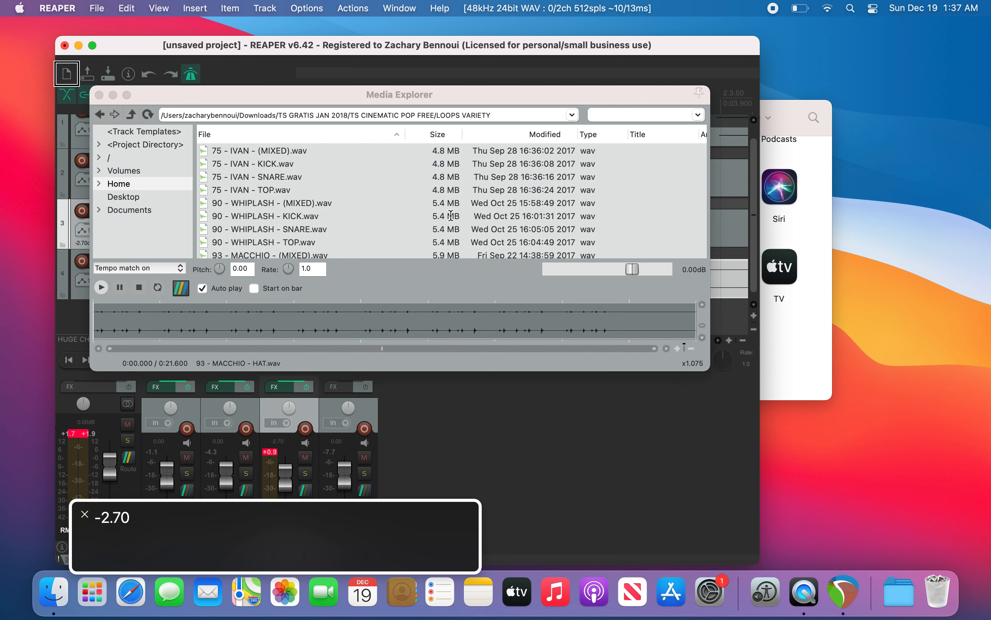
key(alt+Down)
key(alt+Down)
key(alt+Down)
key(alt+Down)
key(alt+Down)
key(alt+Down)
key(alt+Down)
key(alt+Down)
key(alt+Down)
key(alt+Down)
key(alt+Down)
key(alt+Down)
key(alt+Down)
key(alt+Down)
key(alt+Down)
key(alt+Down)
key(alt+Down)
key(alt+Down)
key(alt+Down)
key(alt+Down)
key(alt+Down)
key(alt+Down)
key(alt+Down)
key(alt+Down)
key(alt+Down)
key(alt+Down)
key(alt+Down)
key(alt+Down)
key(alt+Down)
key(alt+Down)
key(alt+Down)
key(alt+Down)
key(alt+Down)
key(alt+Down)
key(alt+Down)
key(alt+Down)
key(alt+Down)
key(alt+Down)
key(alt+Down)
key(alt+Down)
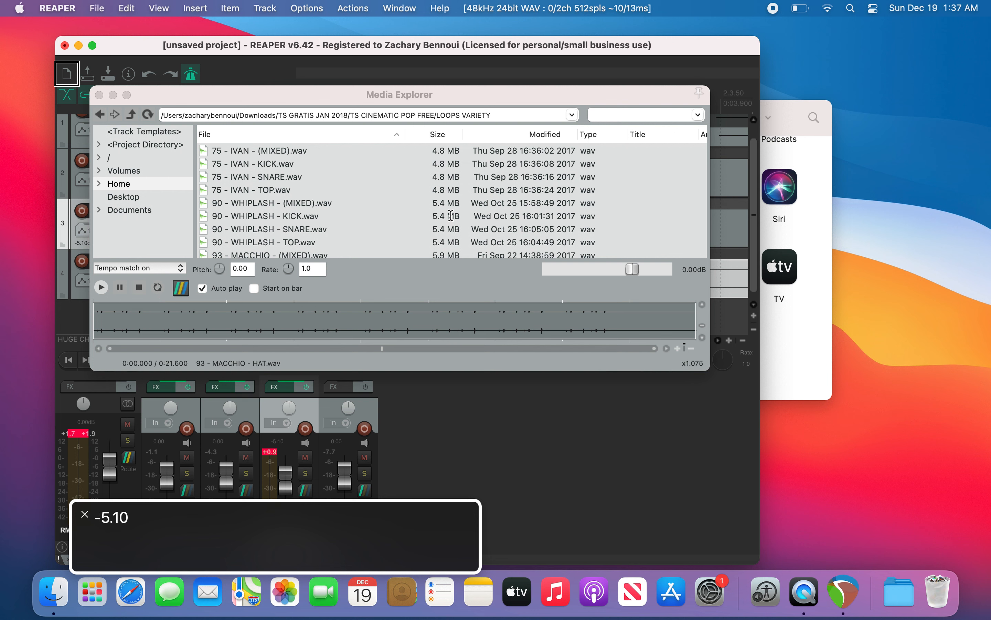
key(alt+Down)
key(alt+Down)
key(alt+Down)
key(alt+Down)
key(alt+Down)
key(alt+Down)
key(alt+Down)
key(alt+Down)
key(alt+Down)
key(alt+Down)
key(alt+Down)
key(alt+Down)
key(alt+Down)
key(alt+Down)
key(alt+Down)
key(alt+Down)
key(alt+Down)
key(alt+Down)
key(space)
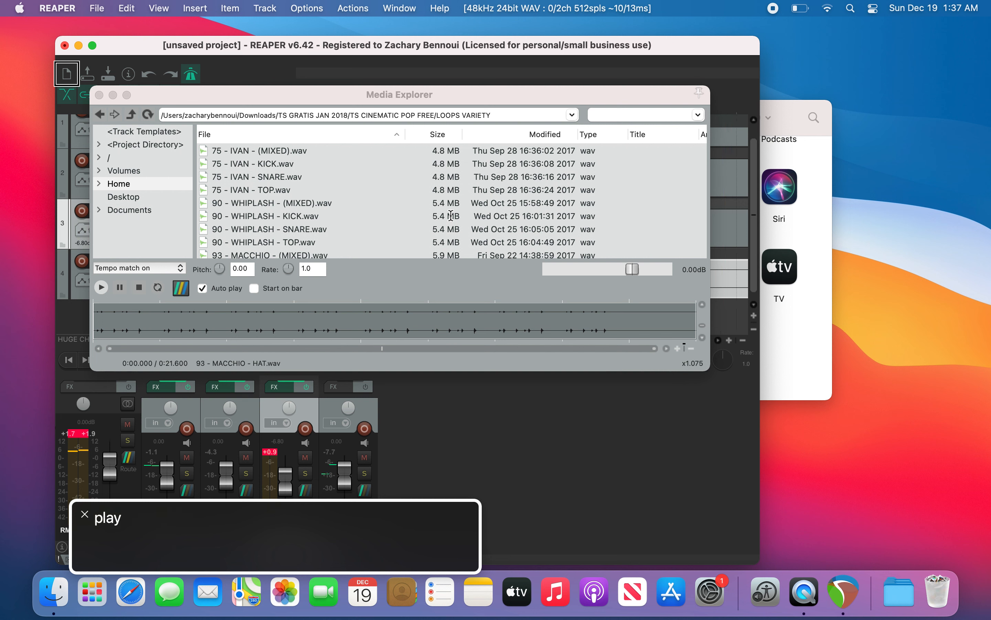
key(space)
Step: Lower the first drum track's volume to about -1.9 dB
key(Up)
key(Up)
key(alt+Down)
key(alt+Down)
key(alt+Down)
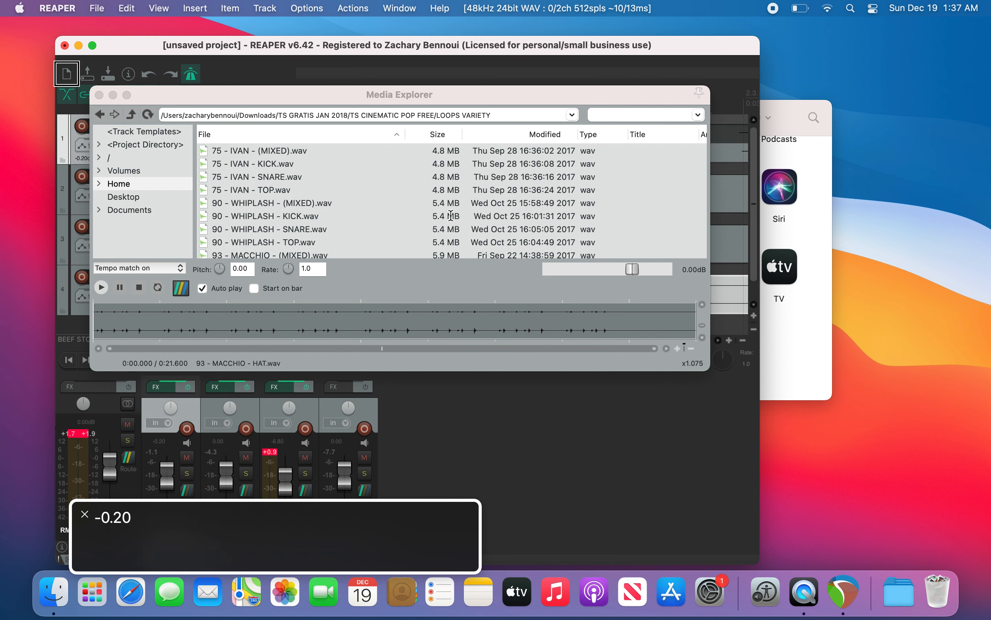
key(alt+Down)
key(alt+Down)
key(alt+Down)
key(alt+Down)
key(alt+Down)
key(alt+Down)
key(alt+Down)
key(alt+Down)
key(alt+Down)
key(alt+Down)
key(alt+Down)
key(alt+Down)
Step: Lower the 93 - MACCHIO - HAT track's volume to -3.70 dB and play the mix
key(Down)
key(Down)
key(Down)
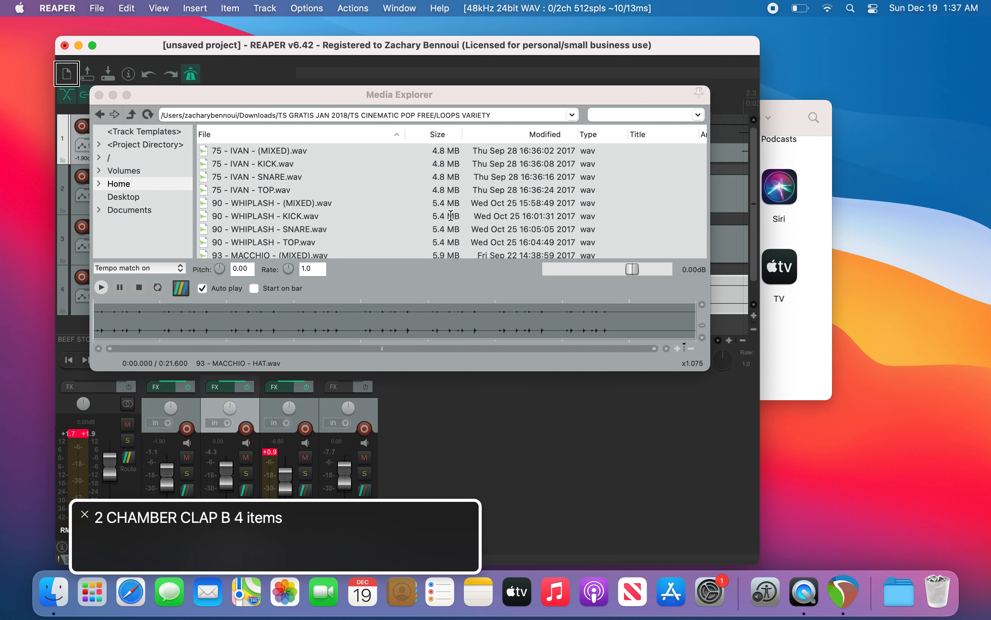
key(alt+Down)
key(alt+Down)
key(alt+Down)
key(alt+Down)
key(alt+Down)
key(alt+Down)
key(alt+Down)
key(alt+Down)
key(alt+Down)
key(alt+Down)
key(alt+Down)
key(alt+Down)
key(alt+Down)
key(alt+Down)
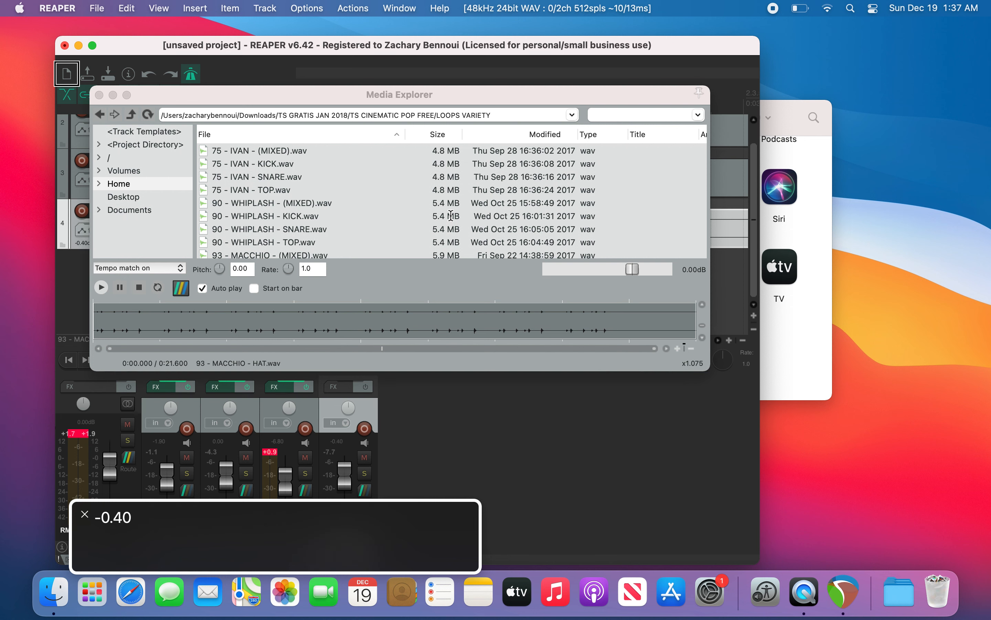
key(alt+Down)
key(alt+Down)
key(alt+Down)
key(alt+Down)
key(alt+Down)
key(alt+Down)
key(alt+Down)
key(alt+Down)
key(alt+Down)
key(alt+Down)
key(alt+Down)
key(alt+Down)
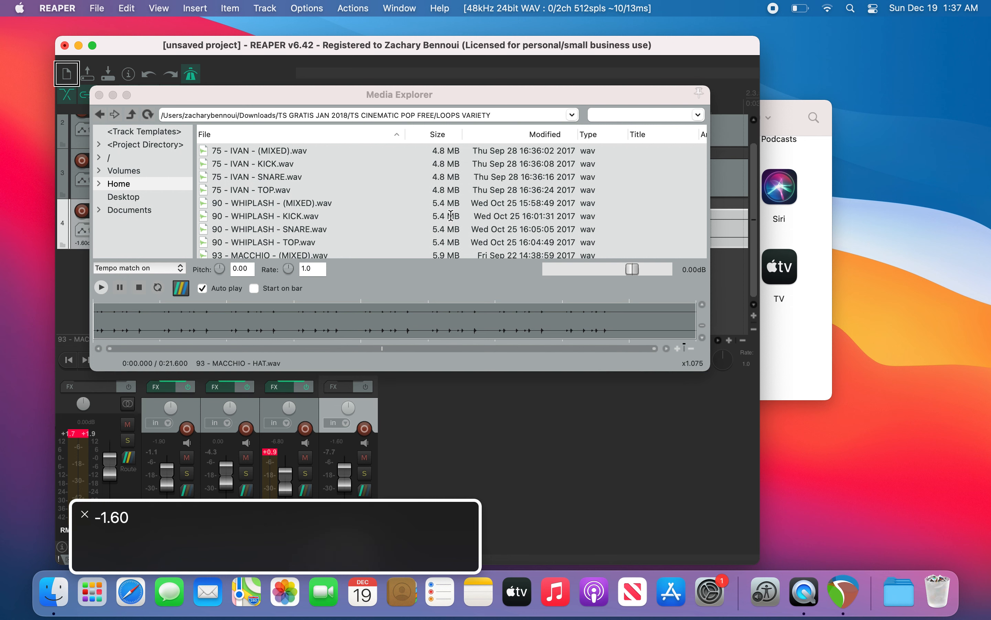
key(alt+Down)
key(alt+Down)
key(alt+Down)
key(alt+Down)
key(alt+Down)
key(alt+Down)
key(alt+Down)
key(alt+Down)
key(alt+Down)
key(alt+Down)
key(alt+Down)
key(alt+Down)
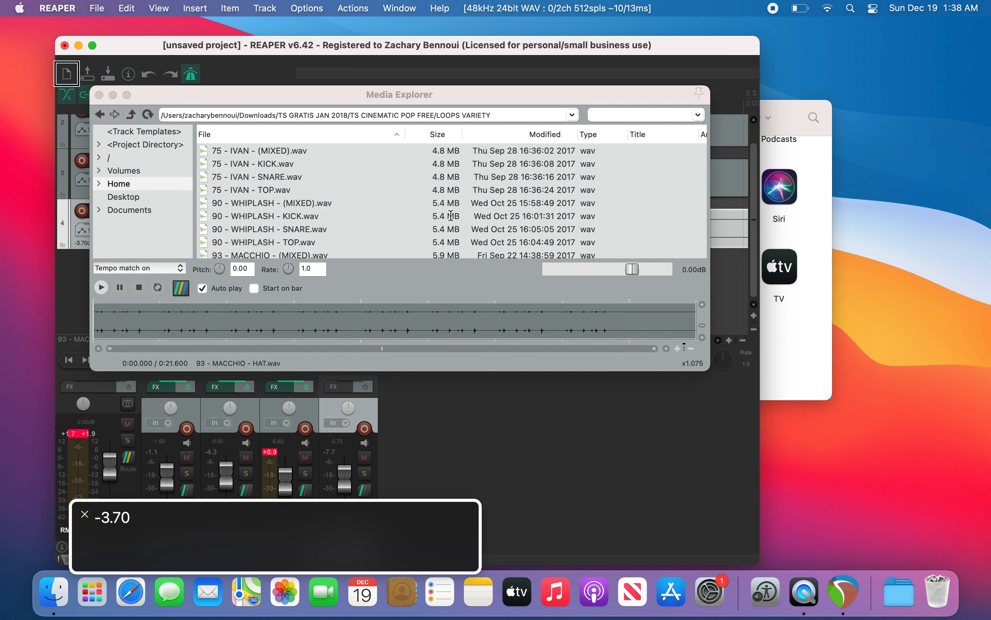
key(space)
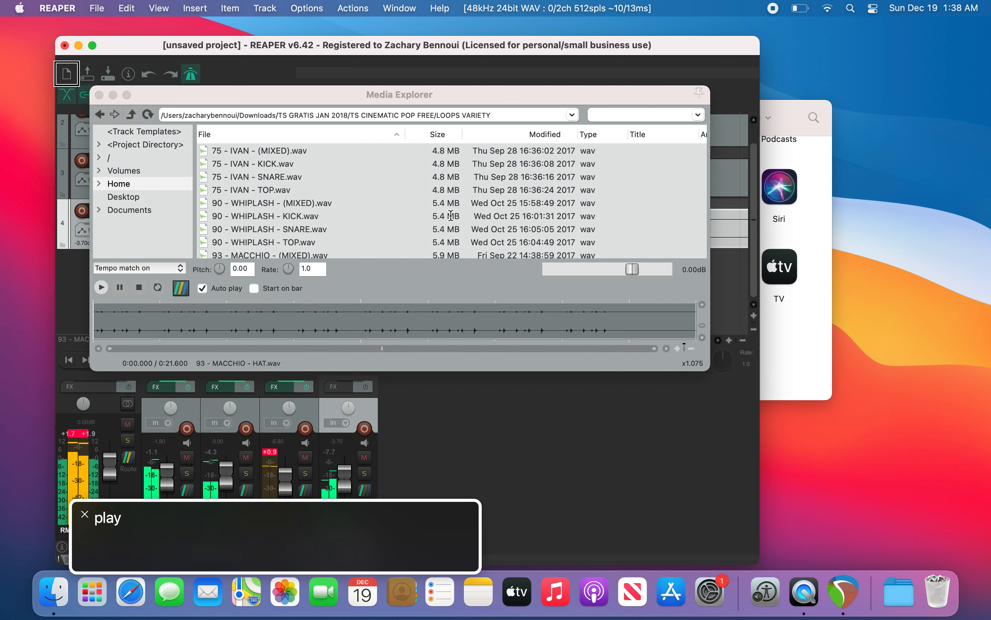
Step: Turn the metronome off and enable snapping
key(super+shift+m)
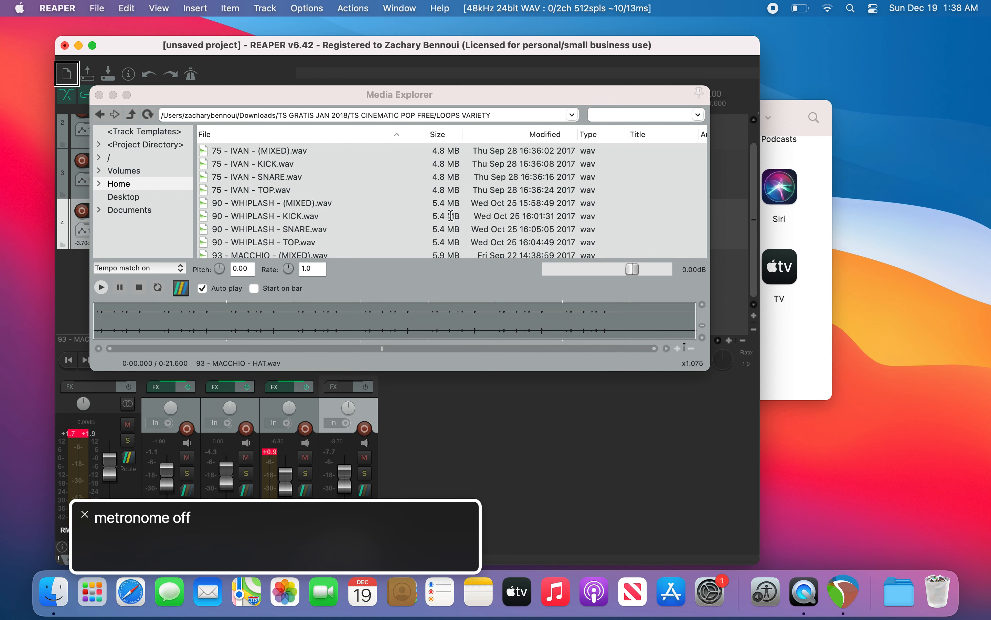
key(alt+l)
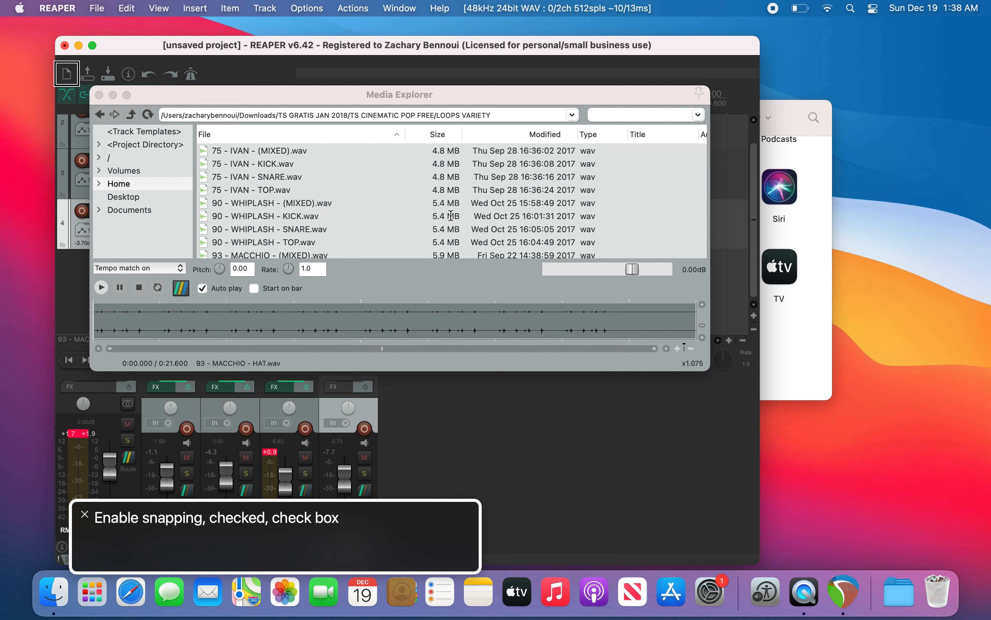
Step: Set the time selection start and end points around bar 5 from the project start
key(w)
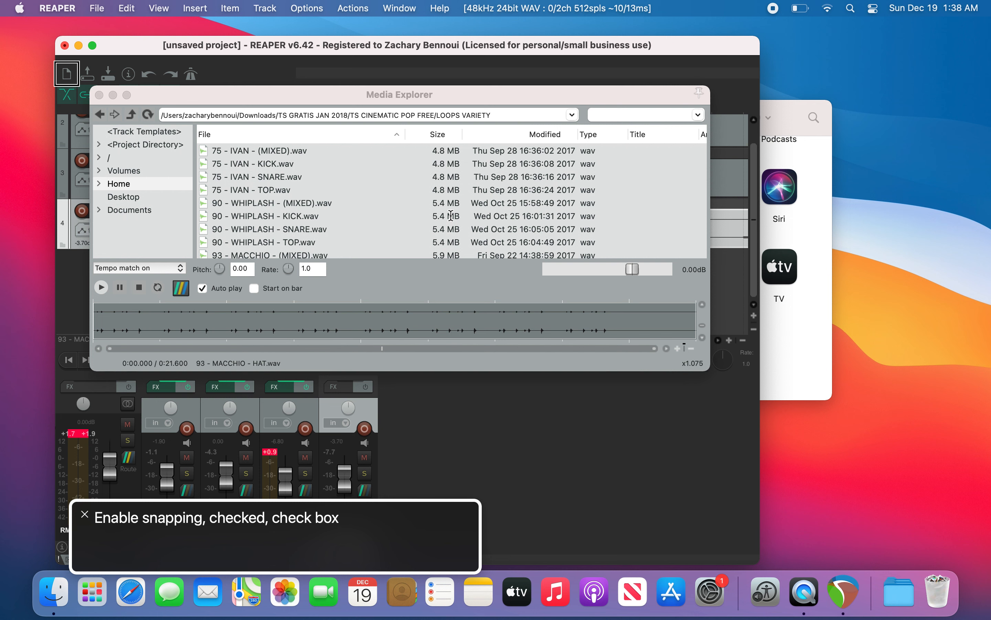
key(bracketleft)
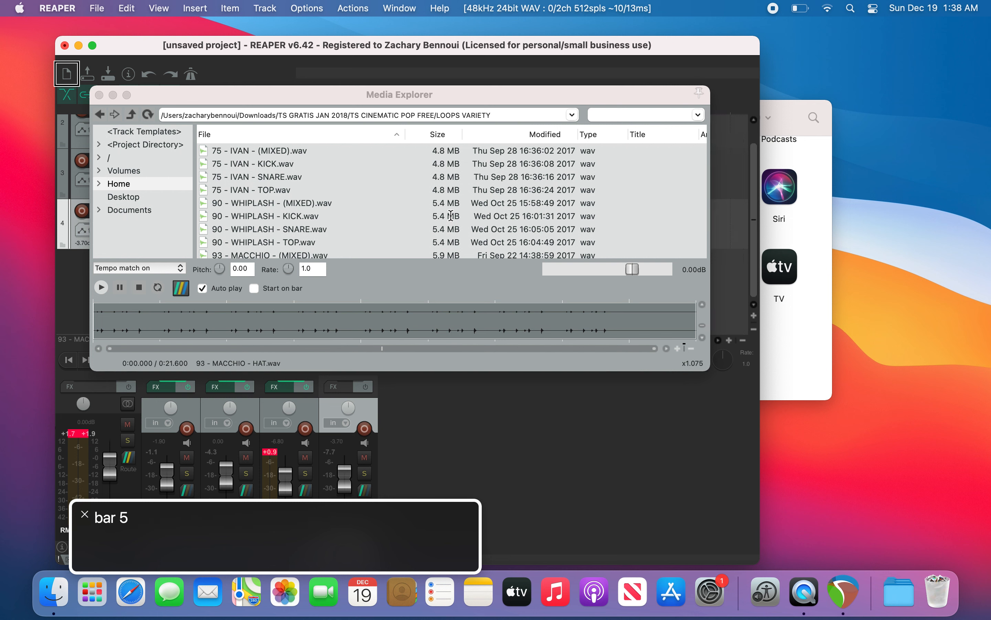
key(bracketright)
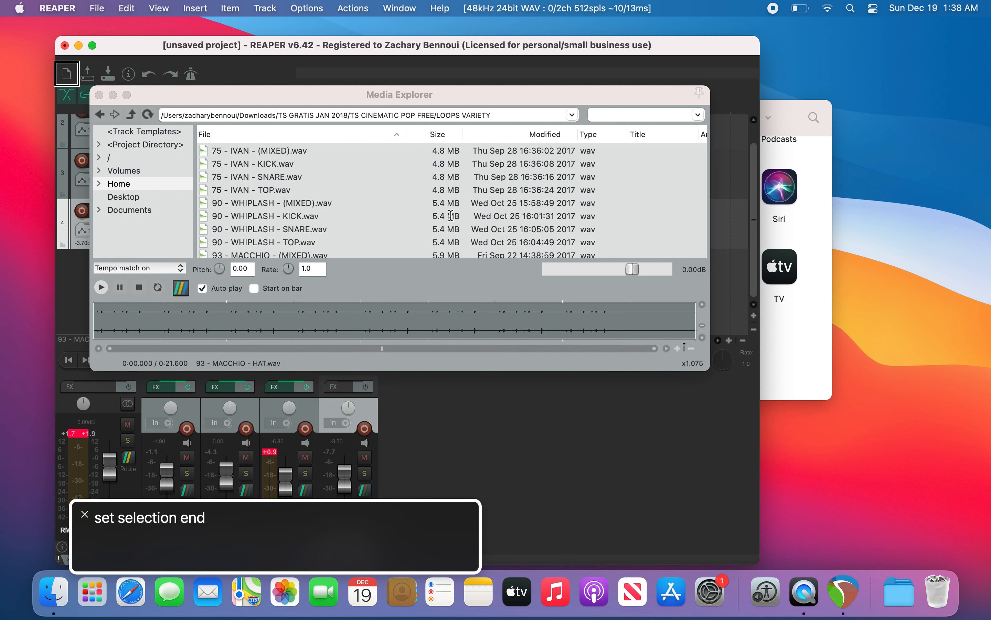
Step: Look up item selection shortcuts and select all items in the project
key(shift+a)
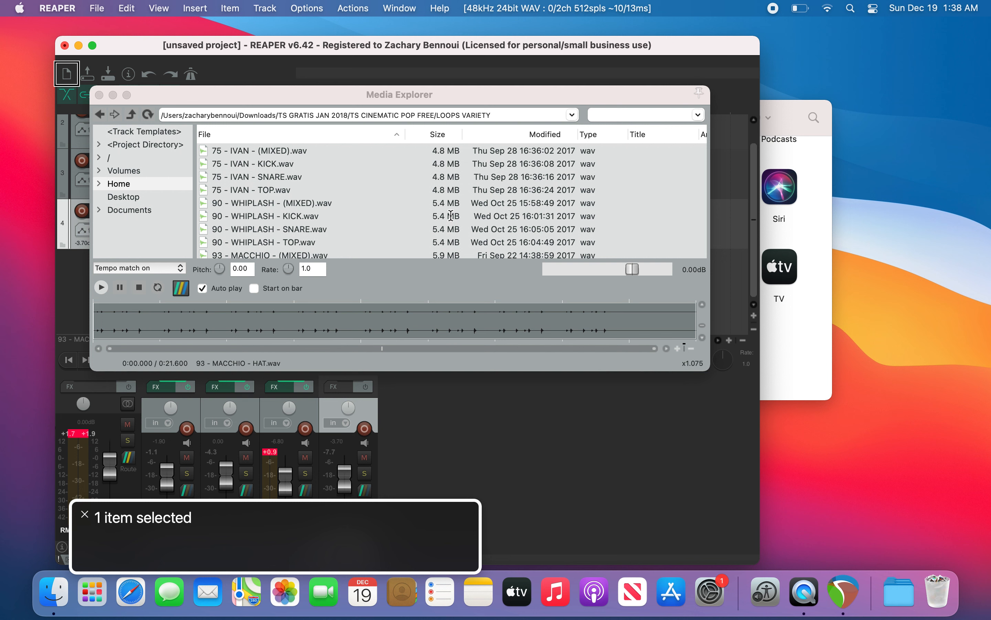
key(super+a)
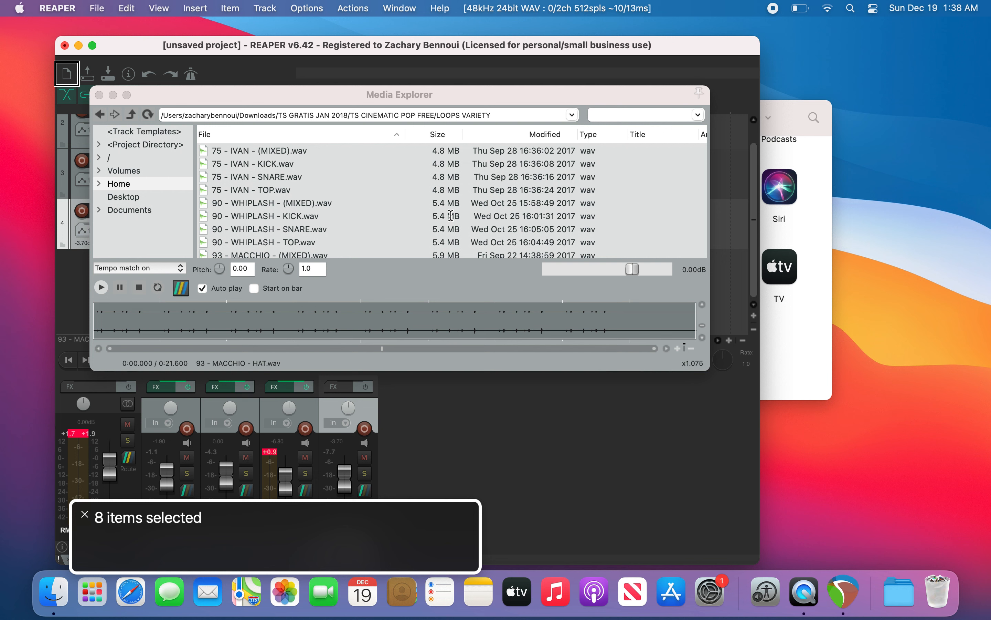
key(shift+a)
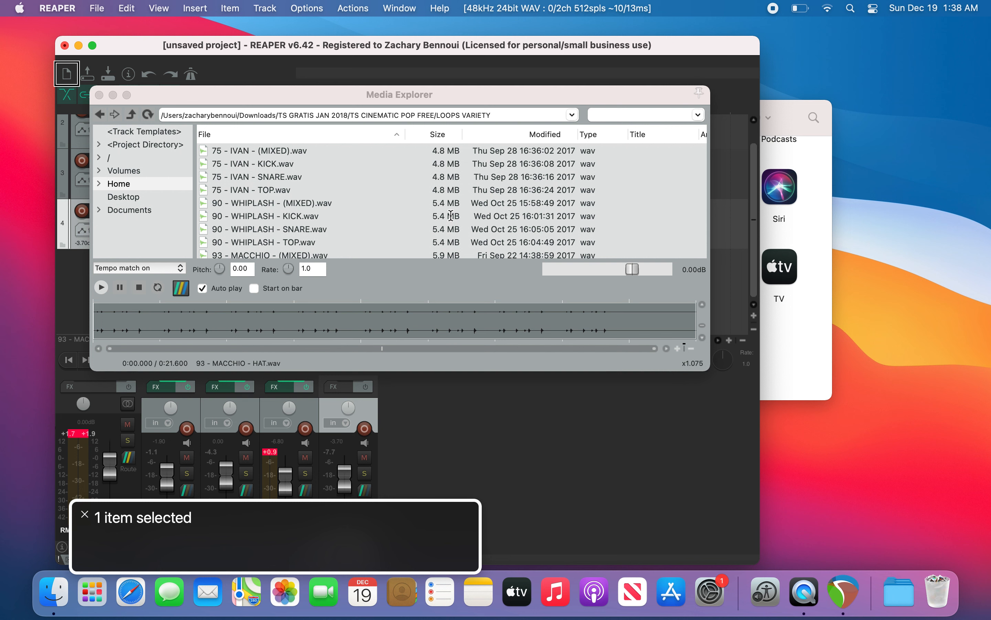
key(F12)
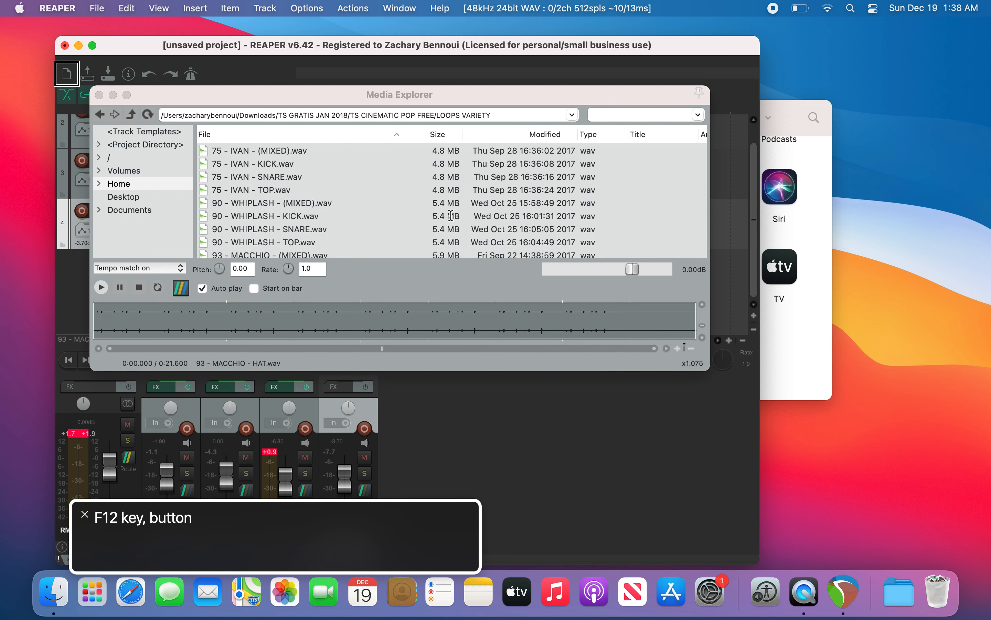
key(super+a)
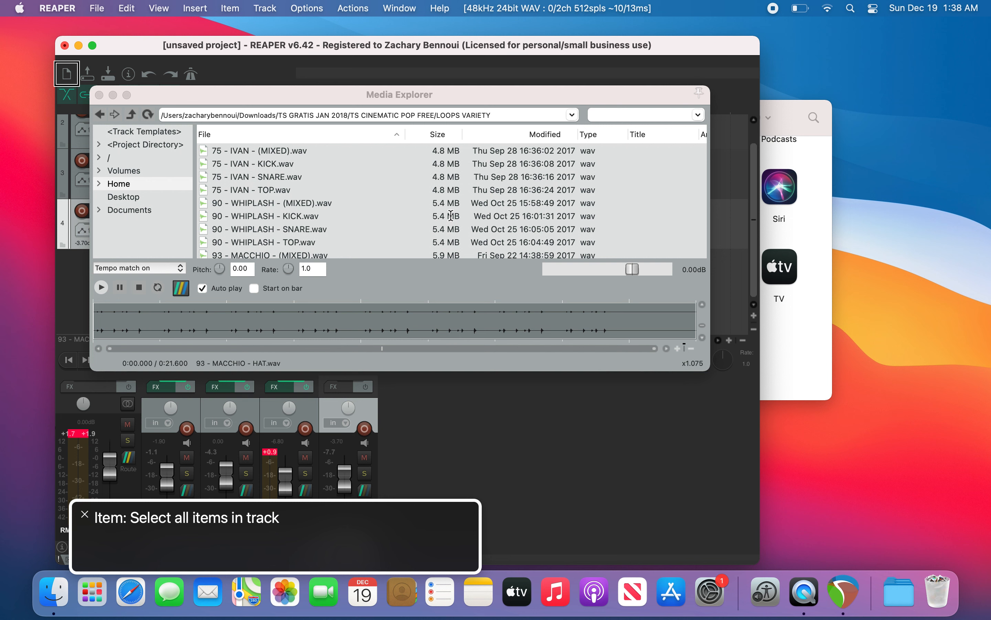
key(super+alt+a)
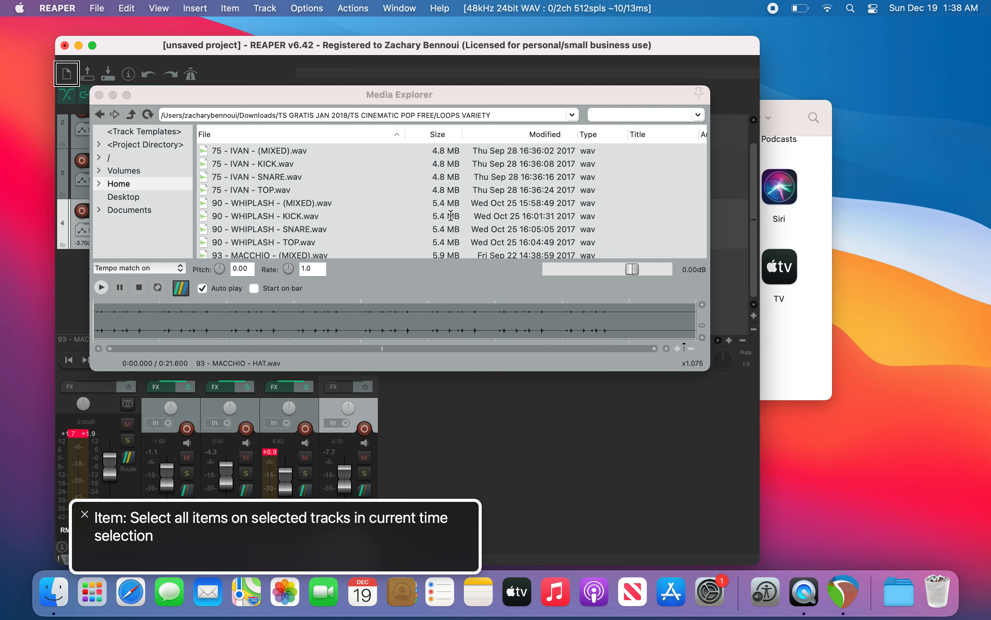
key(F12)
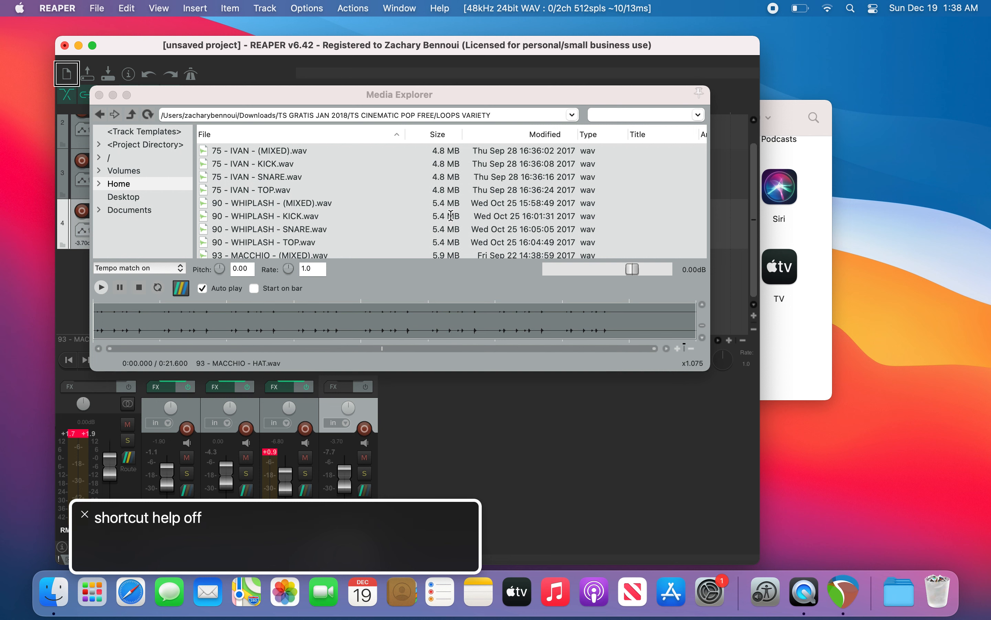
key(super+a)
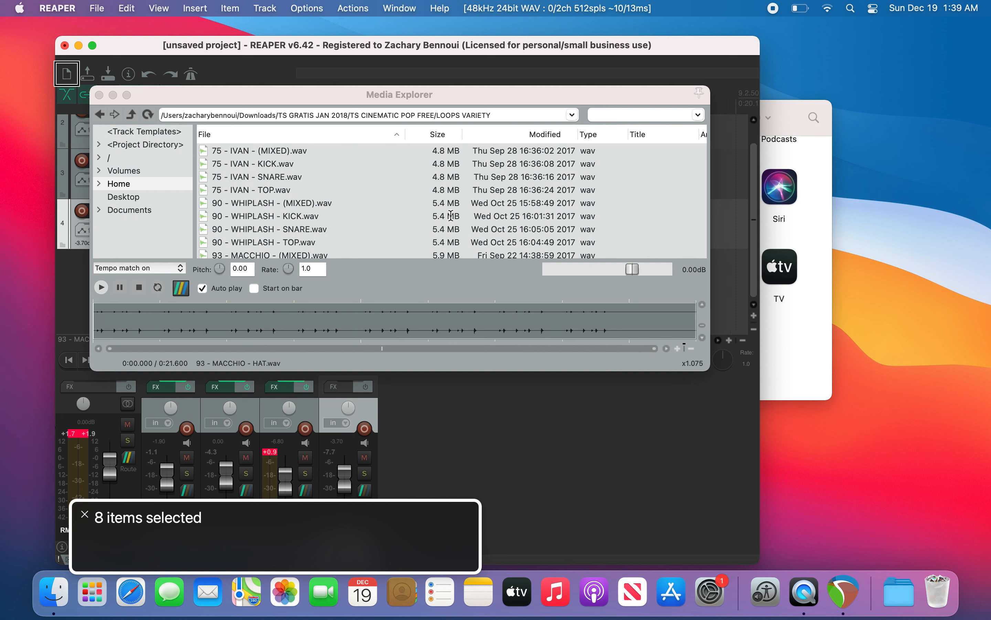
Step: Play and stop the project, step the cursor forward by bars, and return to the project start
key(space)
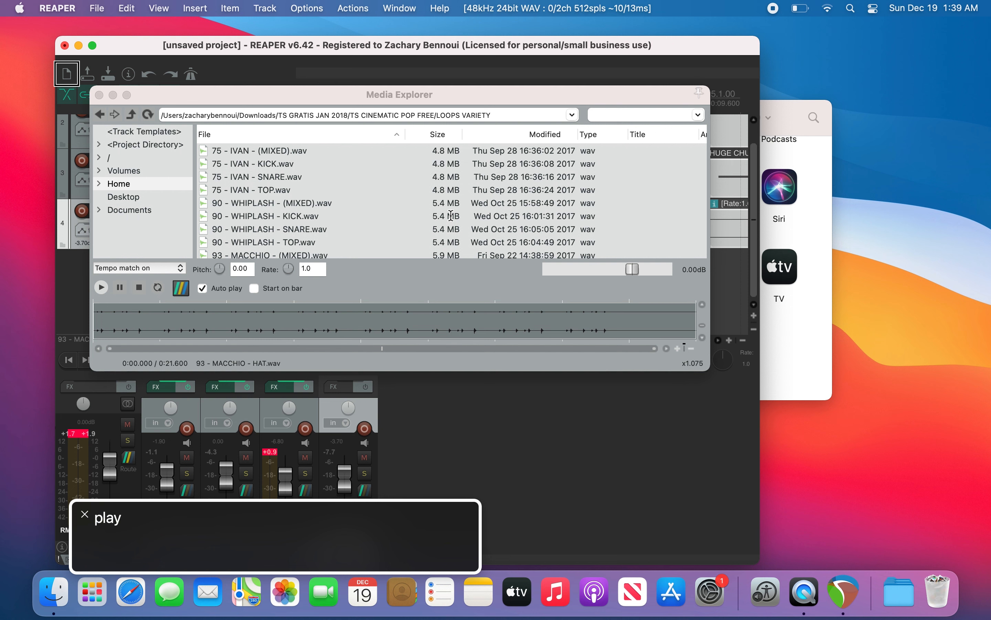
key(space)
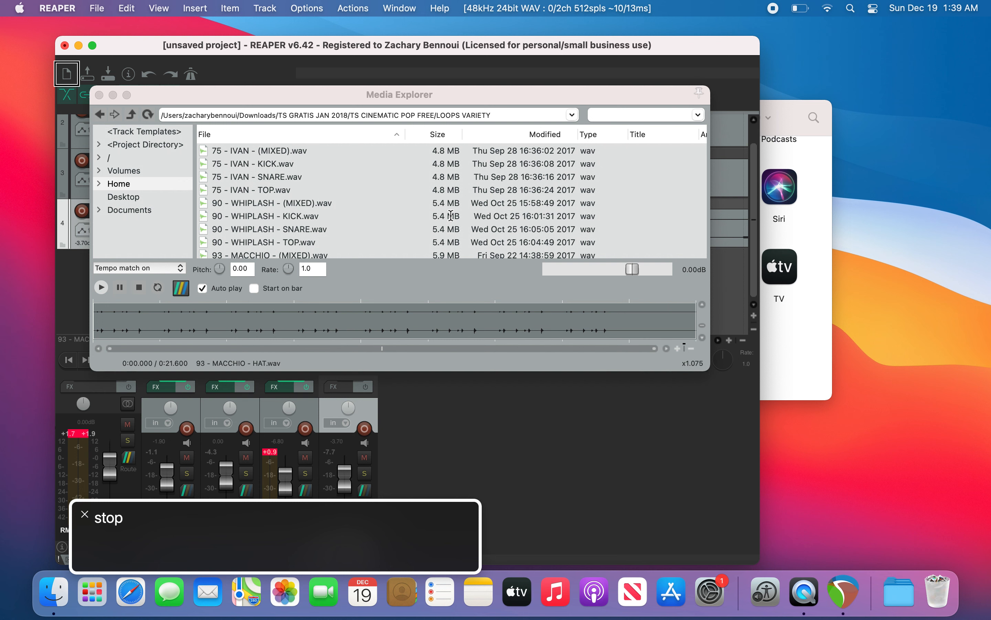
key(Escape)
key(Page_Down)
key(Page_Down)
key(Page_Down)
key(Page_Down)
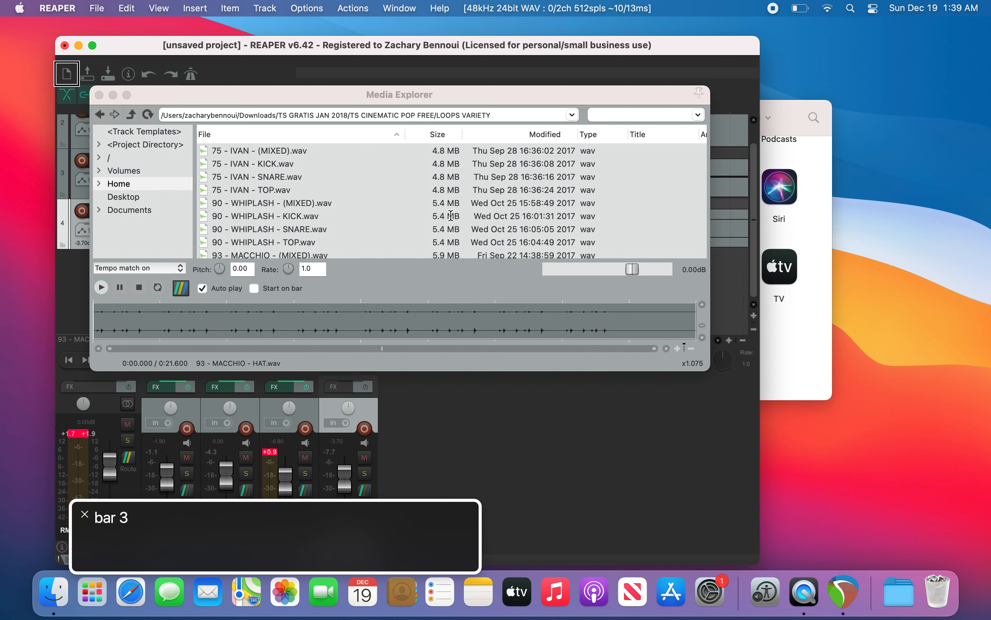
key(space)
key(space)
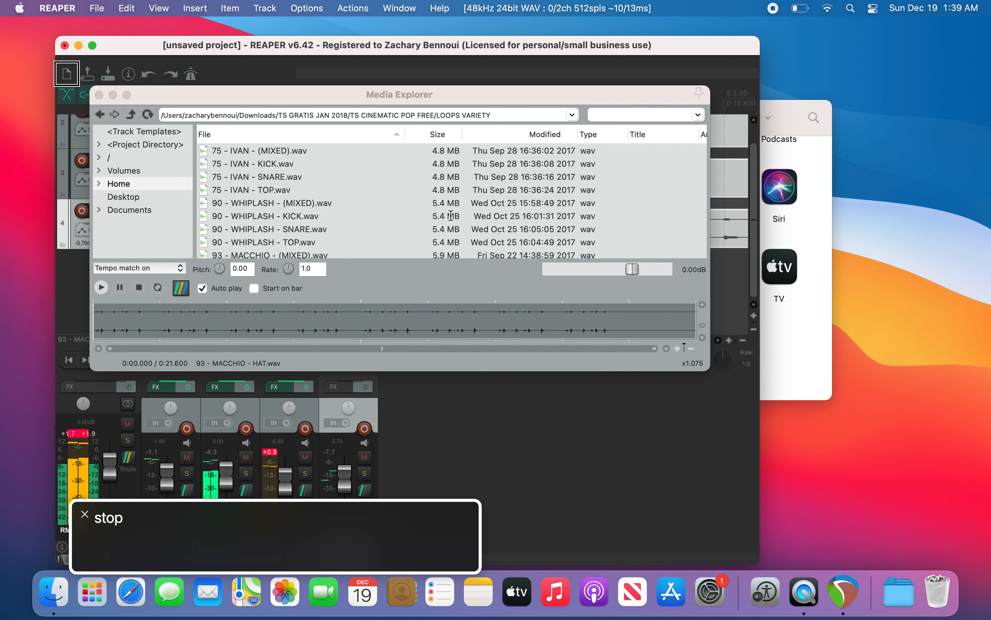
key(Home)
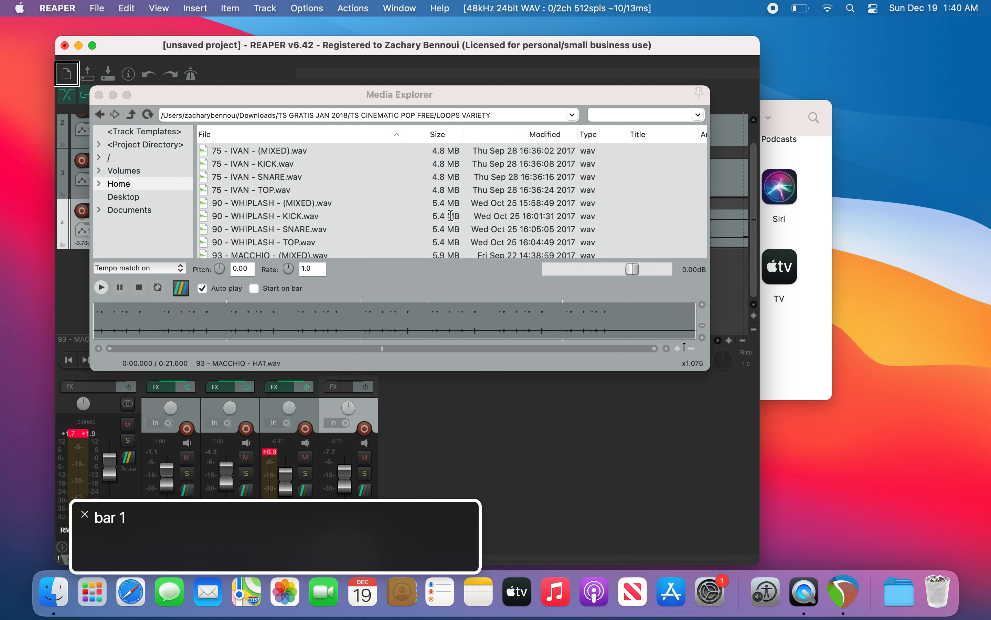
Step: In the Media Explorer, browse from Home into Downloads and open the TS GRATIS JAN 2018 folder
key(super+grave)
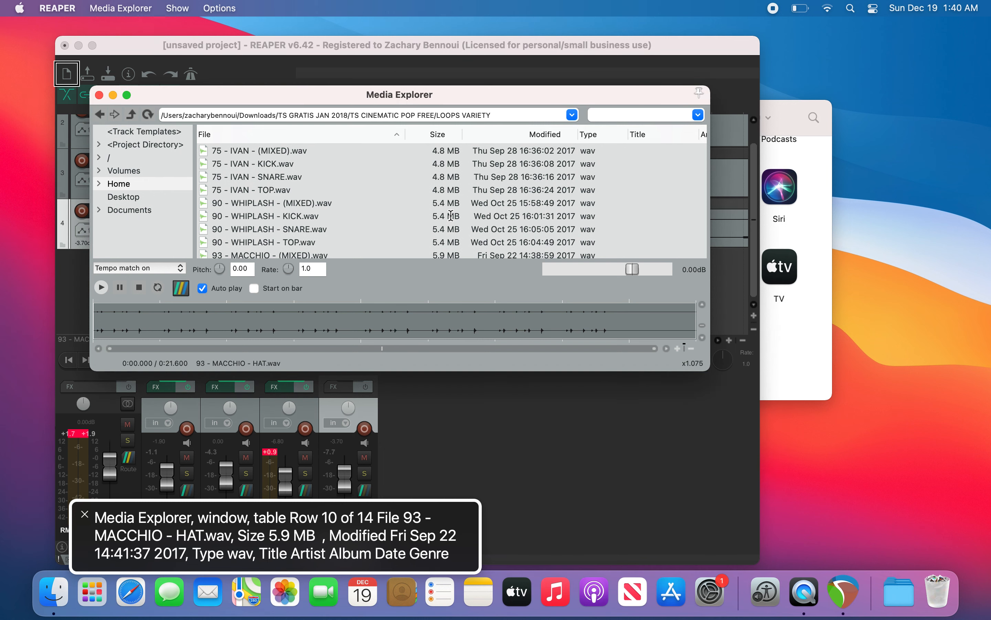
key(shift+Tab)
key(Down)
key(Up)
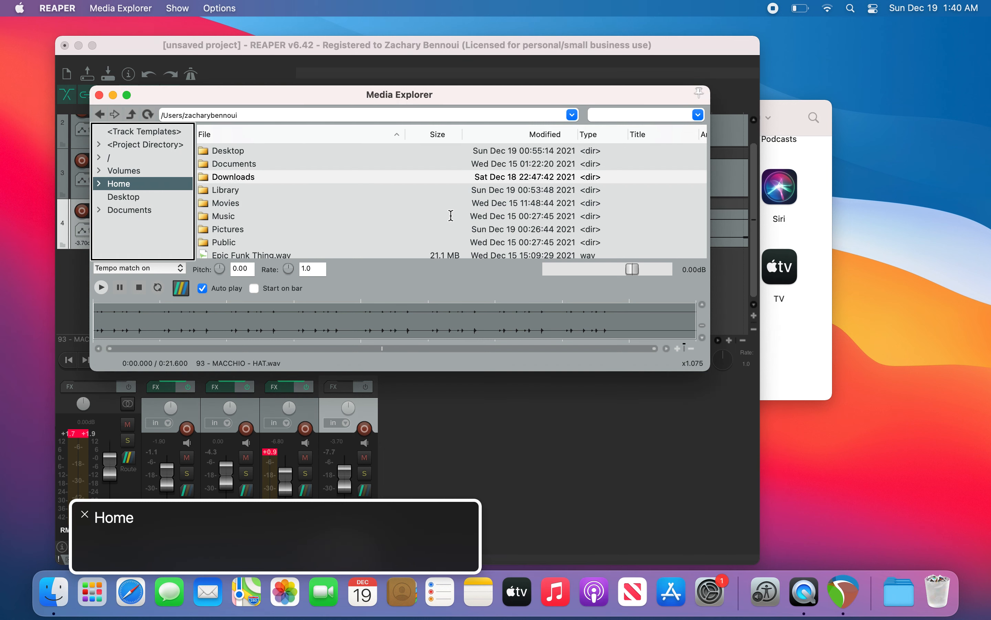
key(Tab)
key(Down)
key(Down)
key(Up)
key(Up)
key(Return)
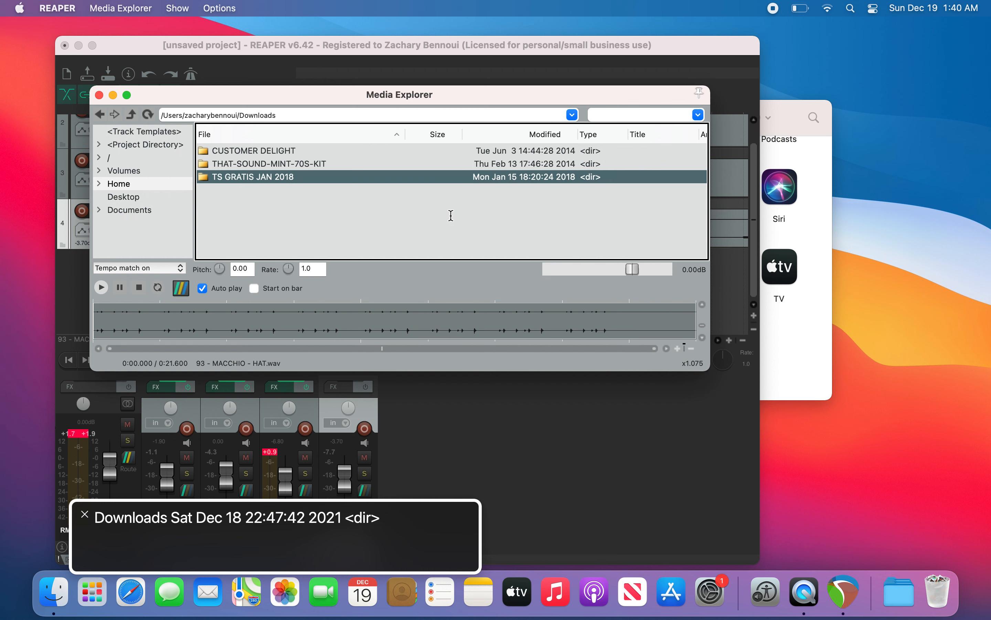
key(Up)
key(Down)
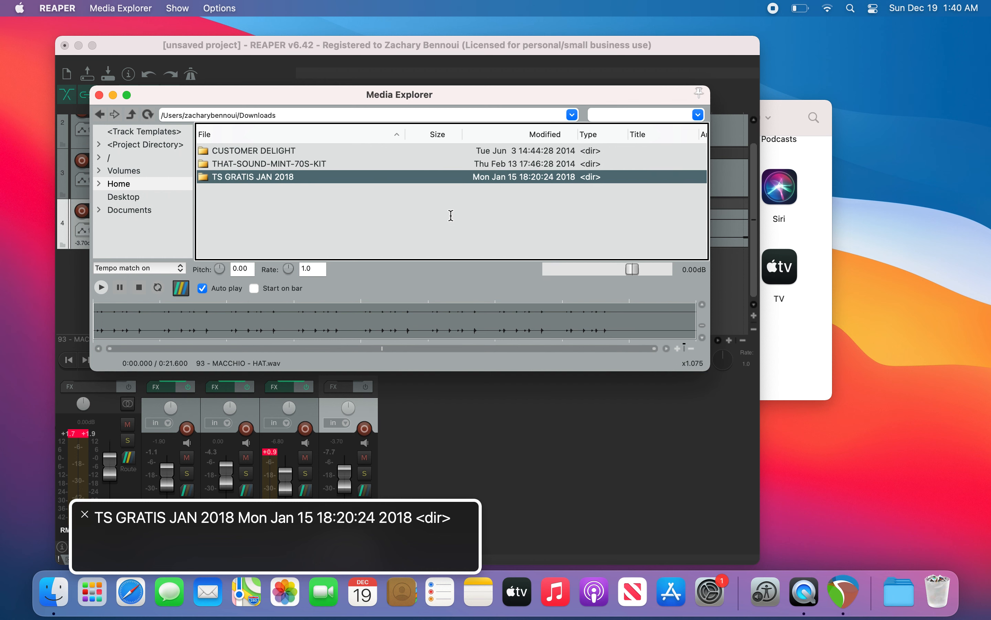
key(Return)
Step: Open TS DARK CHILL FREE > LOOPS VARIETY FREE and preview the 100 ALMOST MOOMBAH and 100 SLOW JAM loops
key(Down)
key(Down)
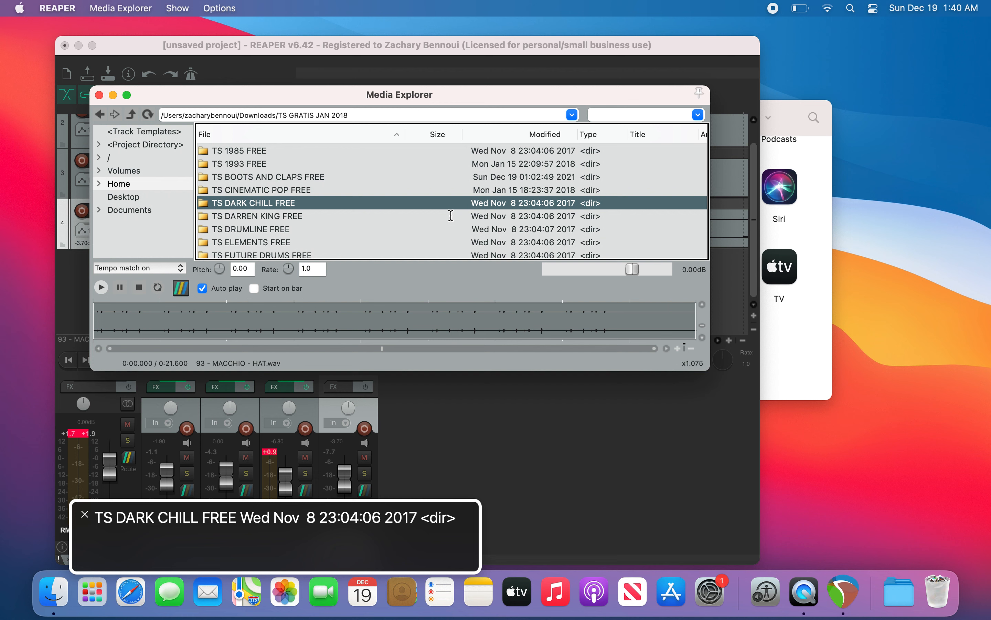
key(Return)
key(Down)
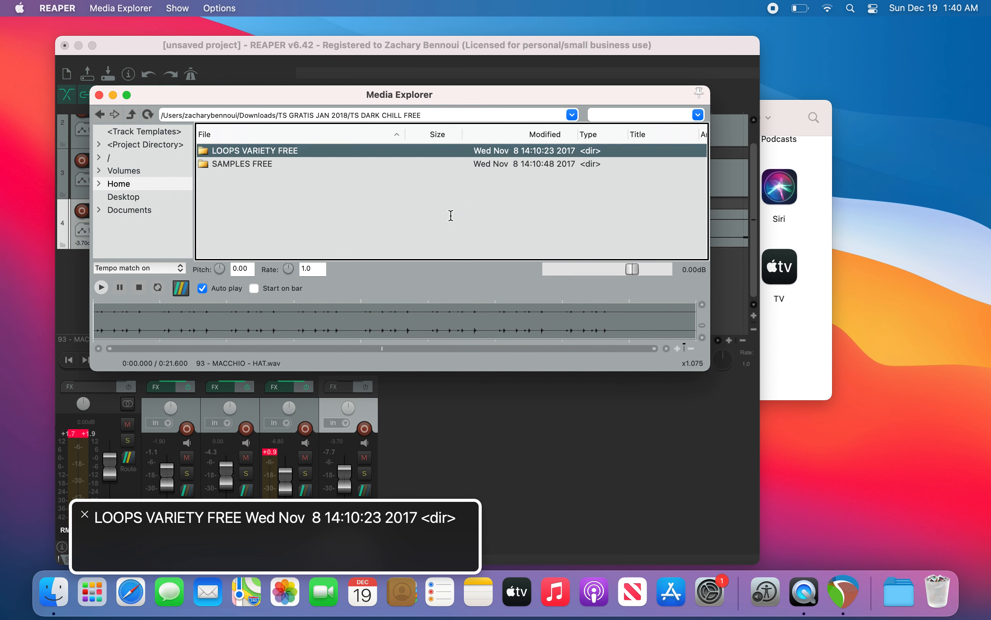
key(Return)
key(Down)
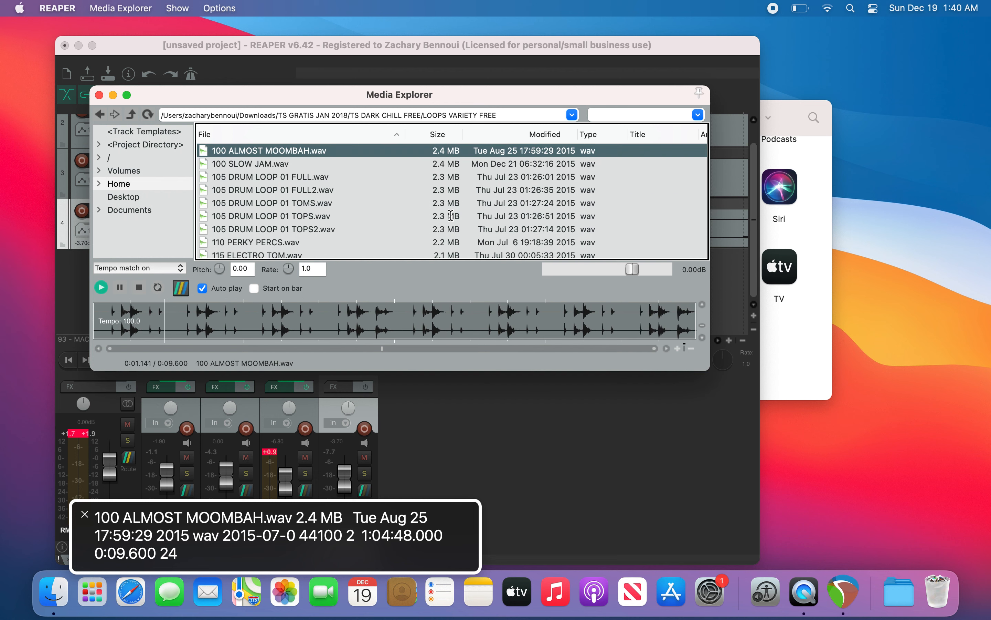
key(Down)
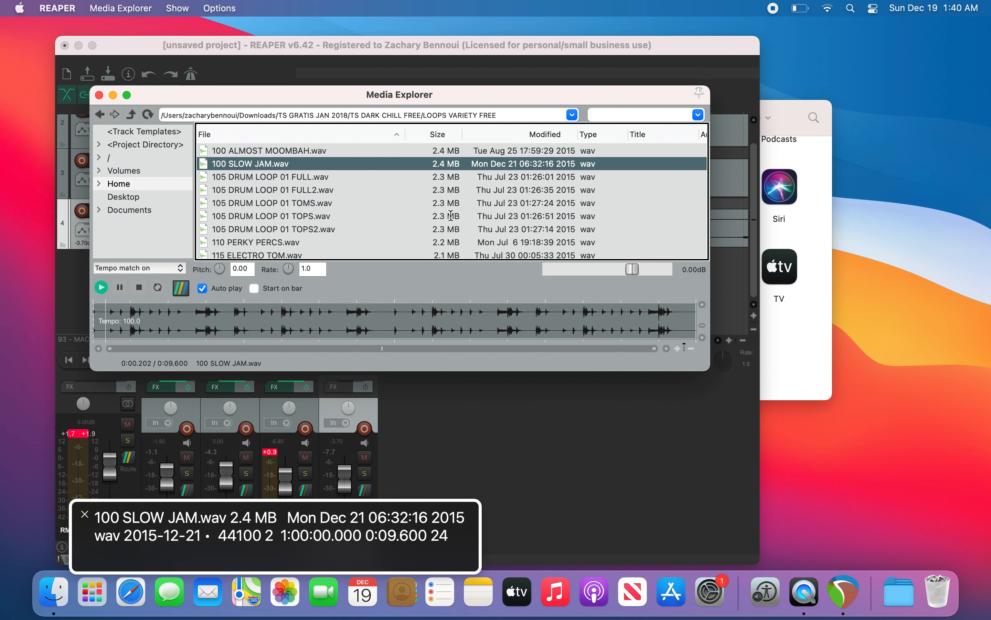
key(space)
Step: Insert 100 SLOW JAM.wav into the project on a new track
key(super+grave)
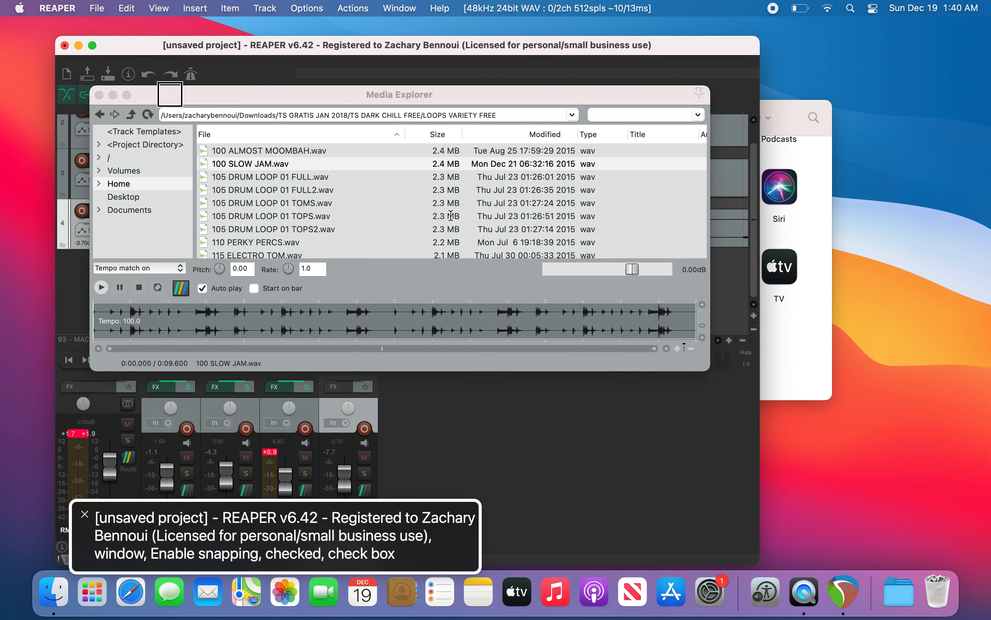
key(Page_Down)
key(Page_Down)
key(Page_Down)
key(Page_Down)
key(super+grave)
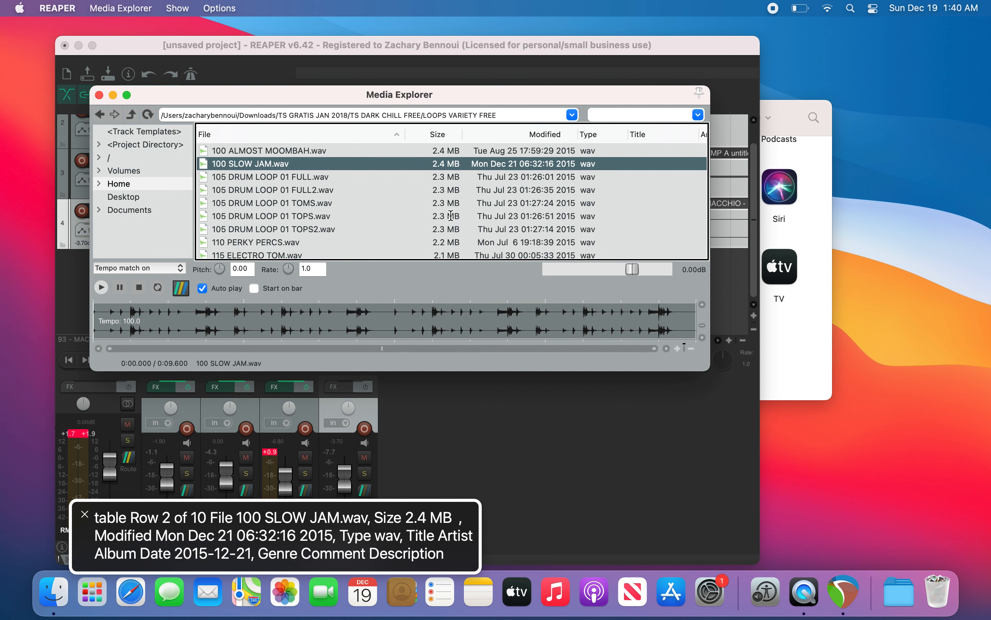
right_click(451, 216)
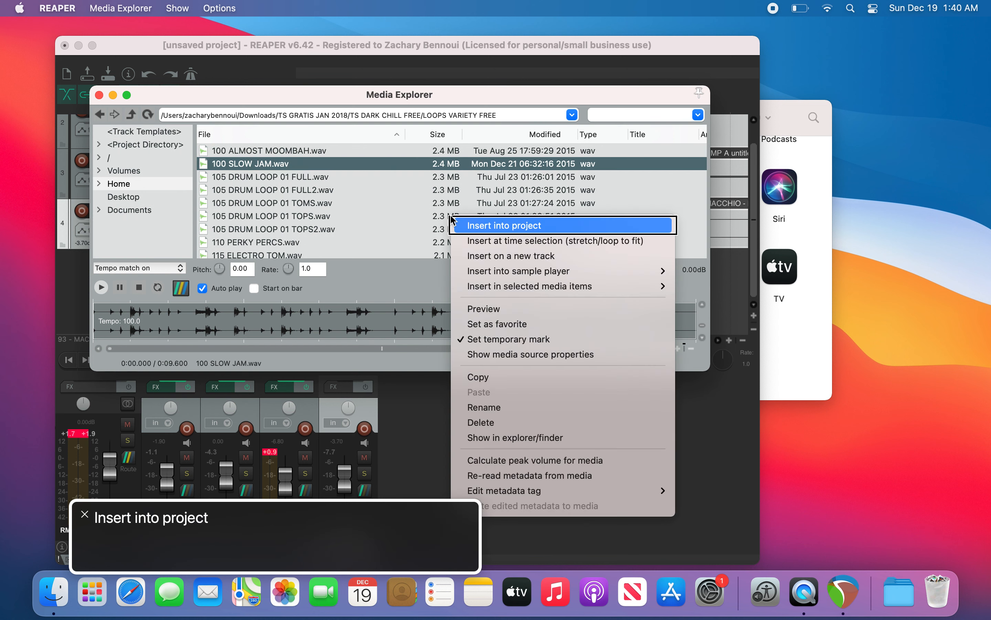
key(Down)
key(Down)
key(Return)
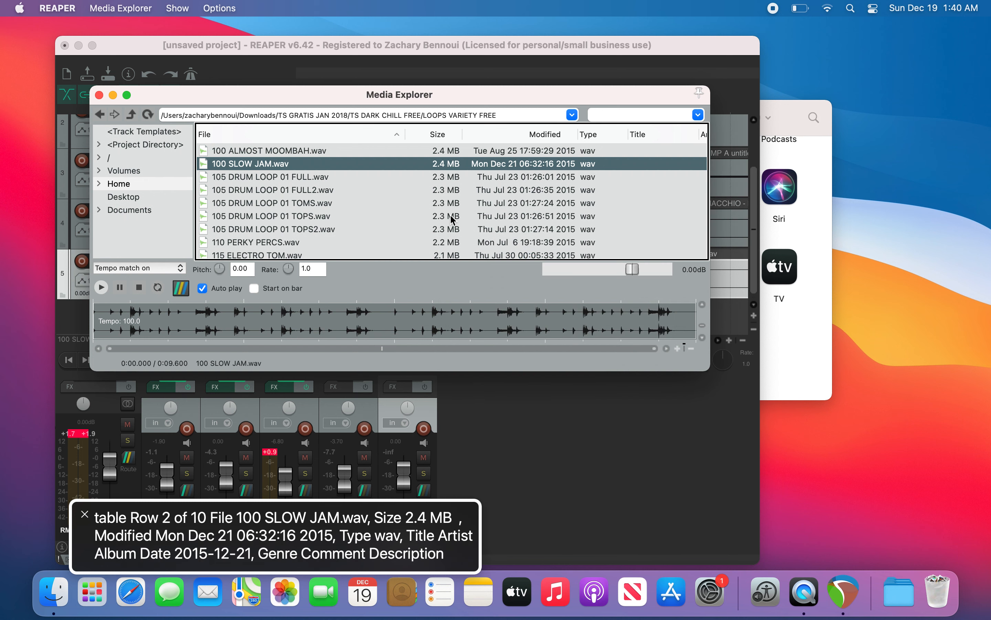
Step: Move the edit cursor to bar 8 and try to split items there
key(super+grave)
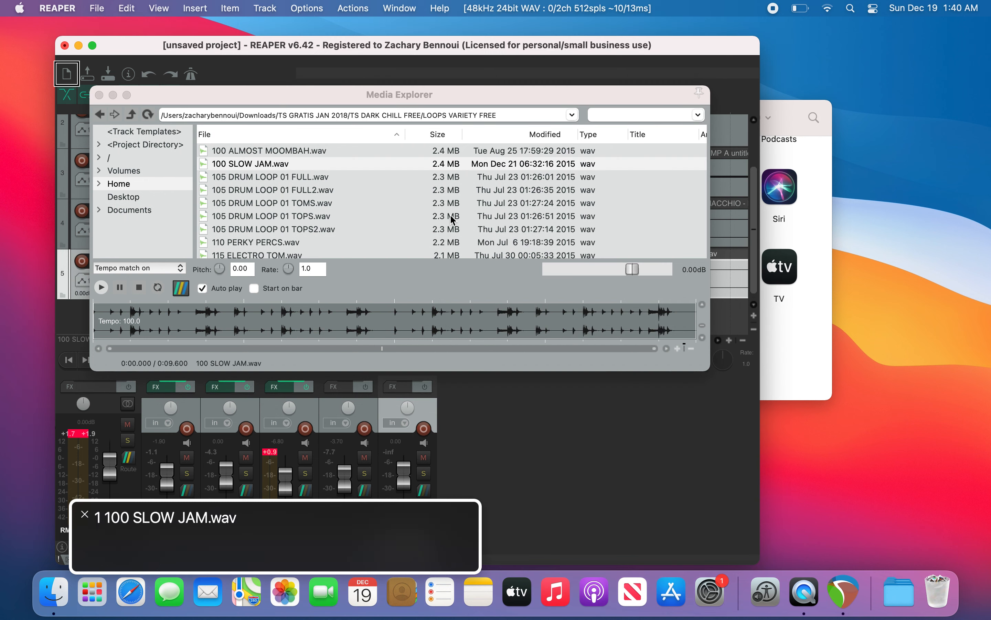
key(Page_Down)
key(Page_Down)
key(Page_Down)
key(Page_Down)
key(Page_Down)
key(Page_Down)
key(Page_Down)
key(Page_Down)
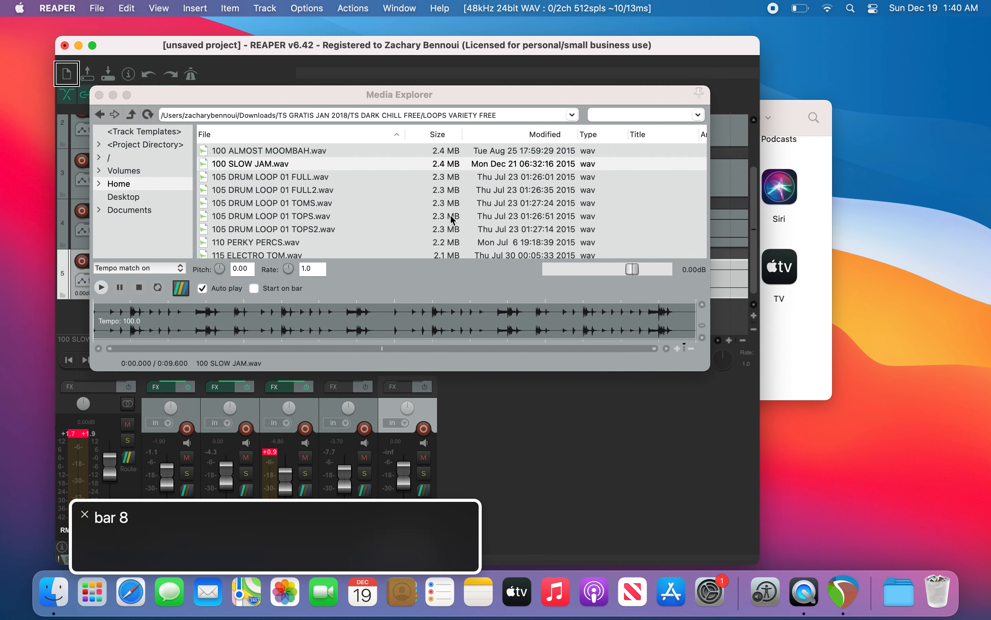
key(s)
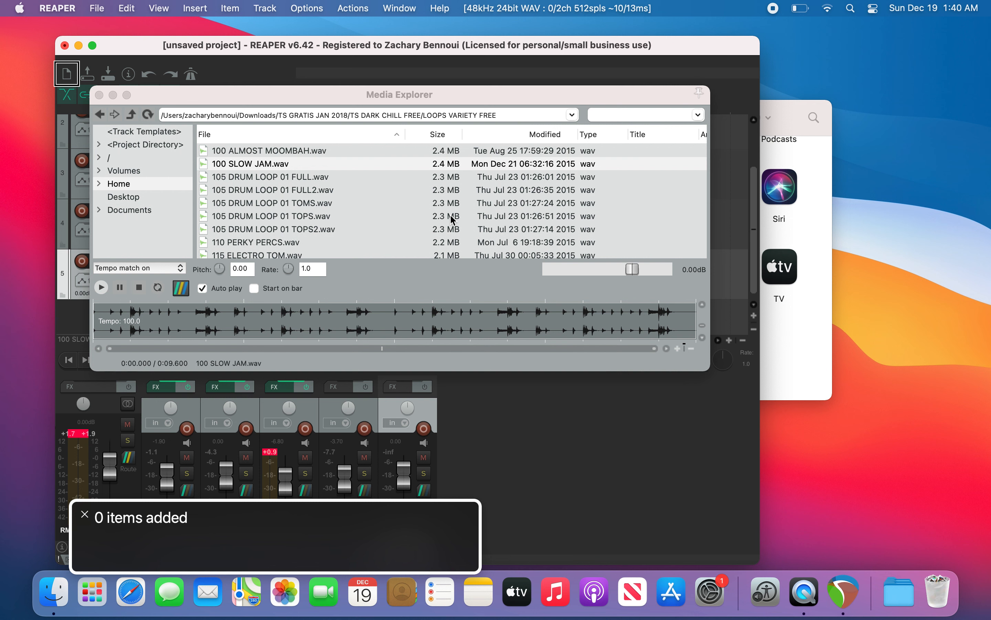
Step: Play from the start and lower the 100 SLOW JAM track's volume to -1.40 dB, then stop playback
key(Home)
key(space)
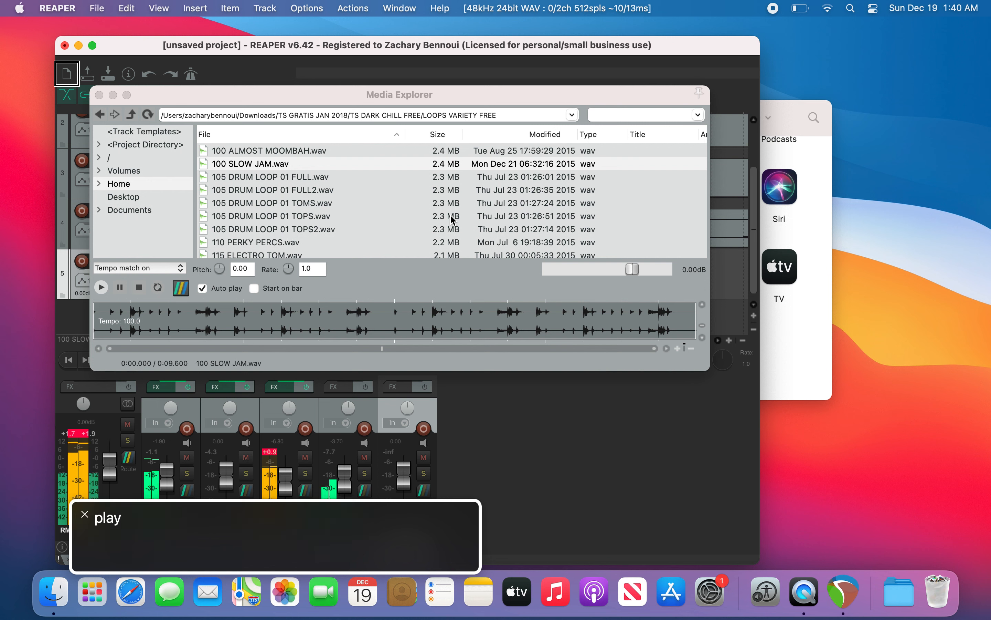
key(alt+Down)
key(alt+Down)
key(alt+Down)
key(alt+Down)
key(alt+Down)
key(alt+Down)
key(alt+Down)
key(alt+Down)
key(alt+Down)
key(alt+Down)
key(alt+Down)
key(alt+Down)
key(alt+Down)
key(alt+Down)
key(alt+Down)
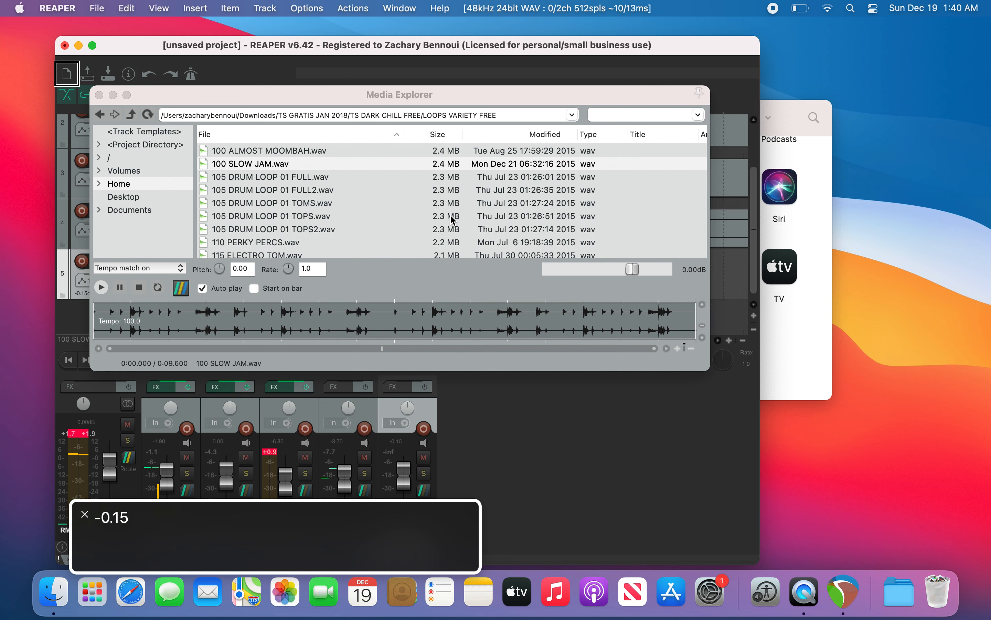
key(alt+Down)
key(alt+Down)
key(alt+Down)
key(alt+Down)
key(alt+Down)
key(alt+Down)
key(alt+Down)
key(alt+Down)
key(alt+Down)
key(alt+Down)
key(alt+Down)
key(alt+Down)
key(alt+Down)
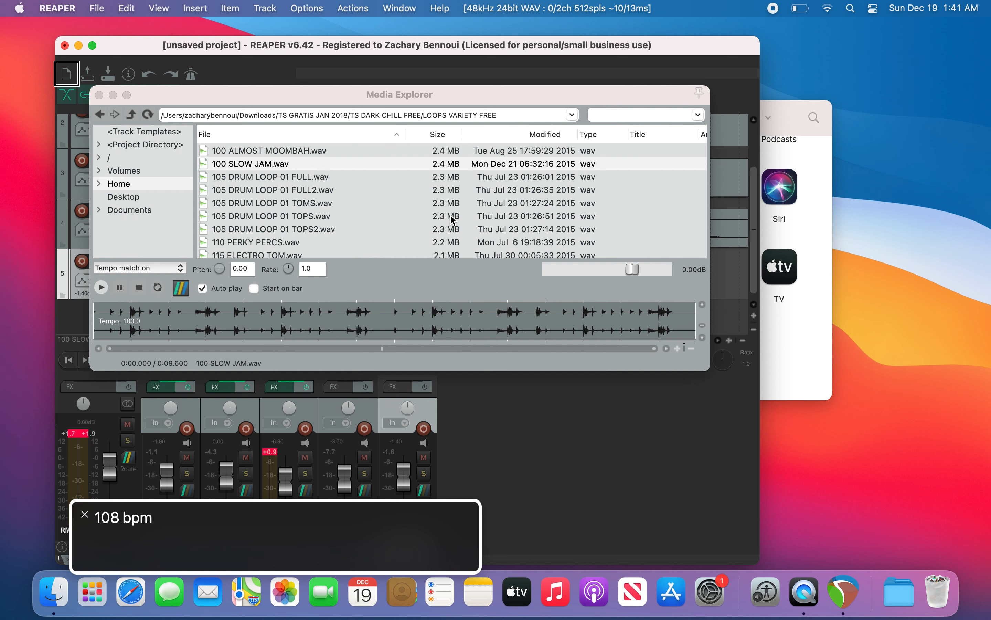
key(space)
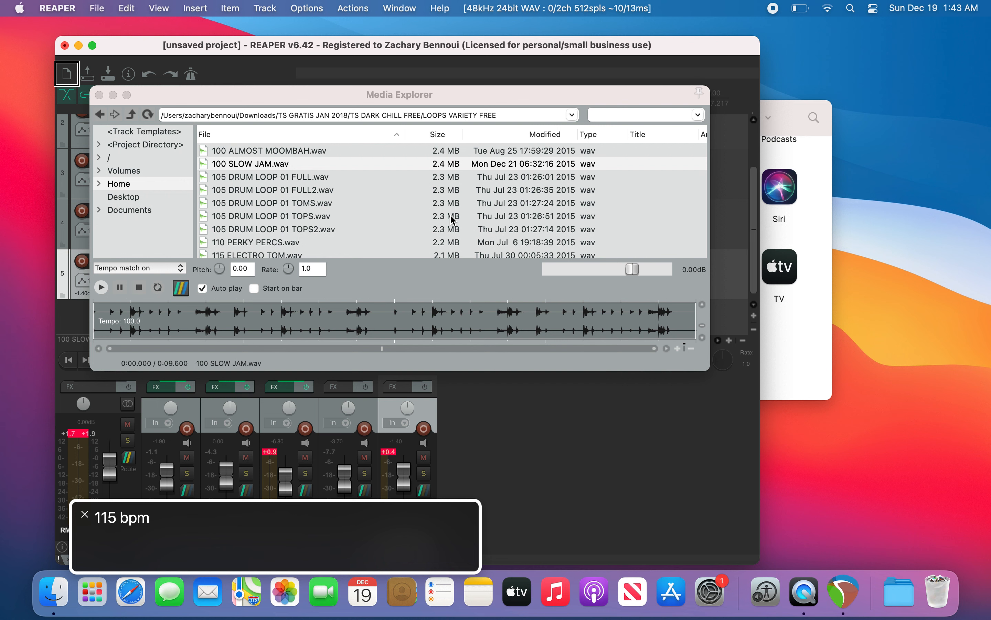
key(ctrl+alt+m)
key(ctrl+alt+m)
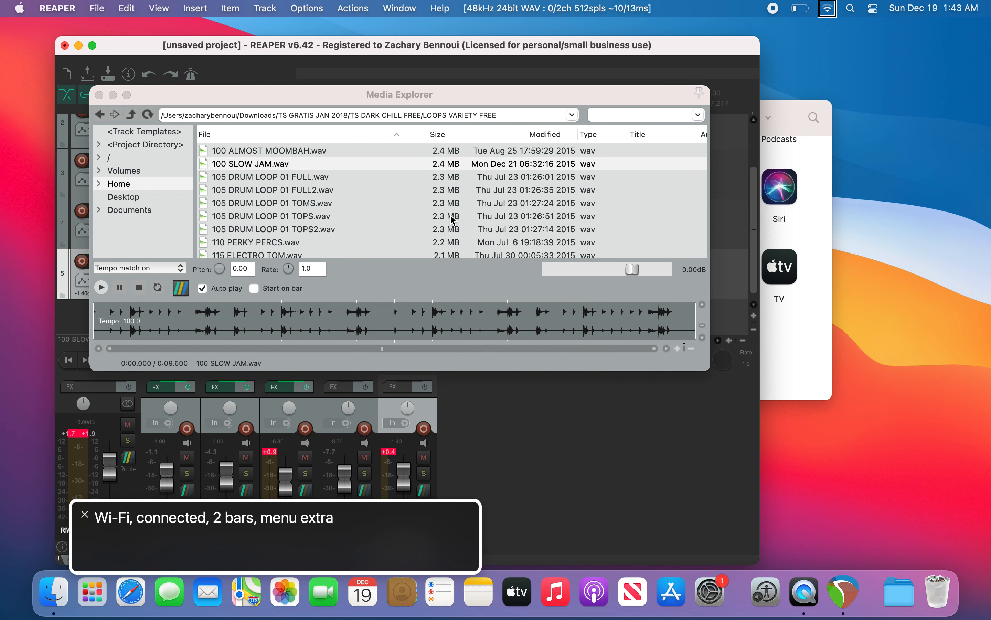